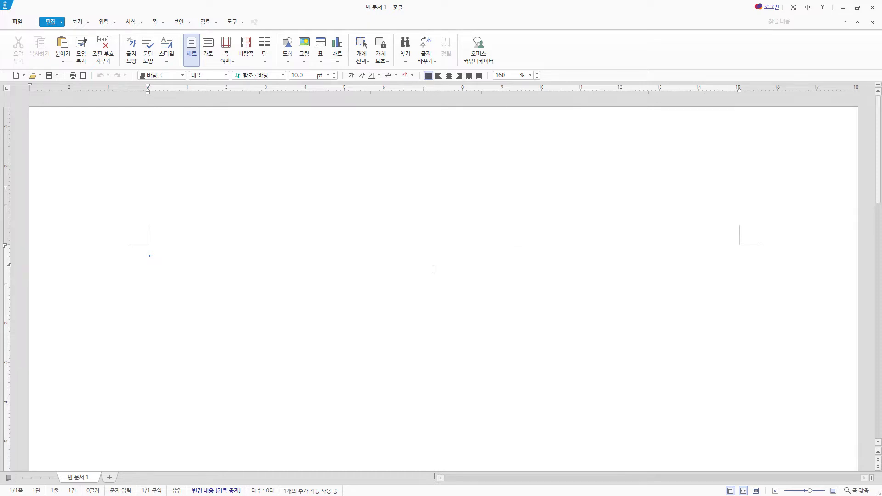
Step: Save the document in the ITQ folder as a 한글 문서 (*.hwp) file named with the examinee number and name, separated by a hyphen
{"action": "left_click", "coordinate": [49, 75]}
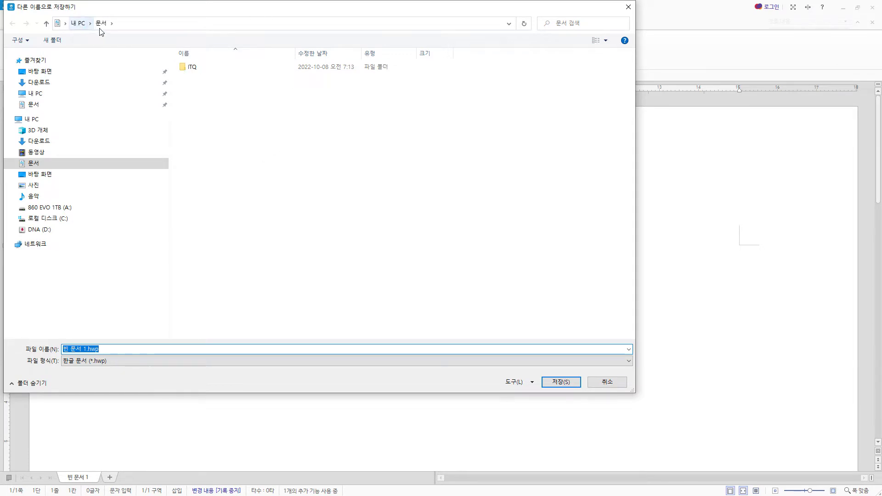
{"action": "left_click", "coordinate": [200, 72]}
{"action": "double_click", "coordinate": [200, 68]}
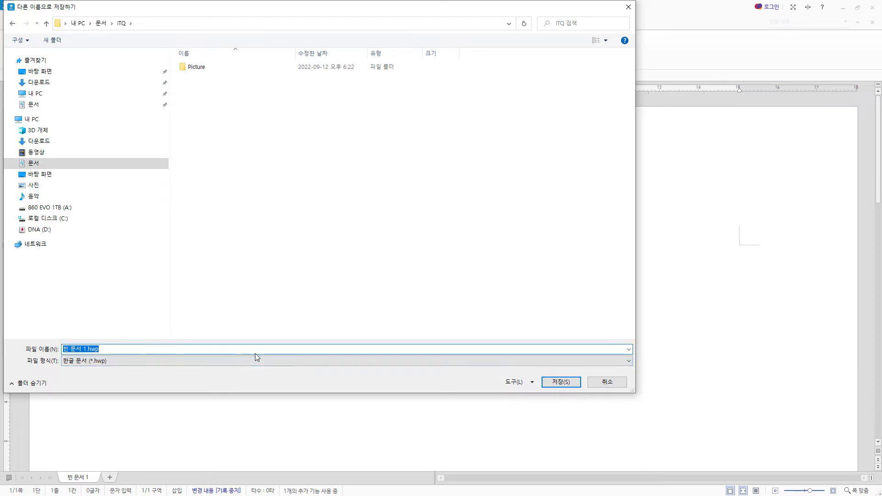
{"action": "type", "text": "12345678-홍길동"}
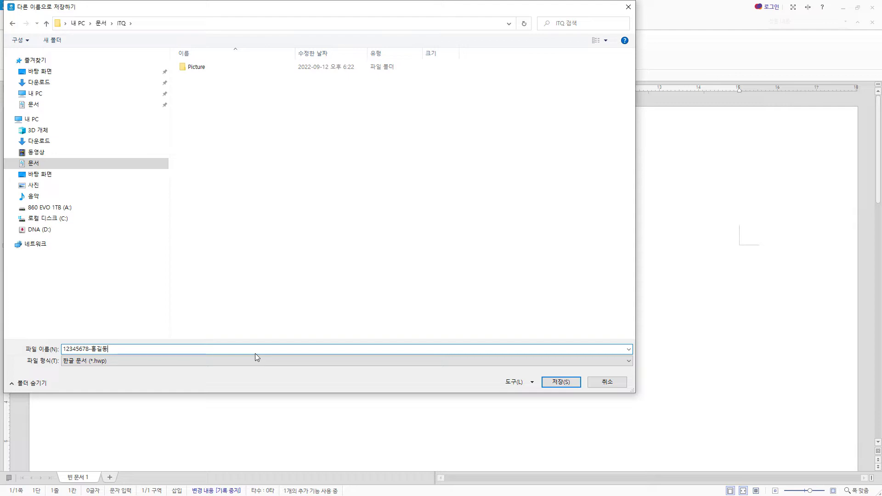
{"action": "left_click", "coordinate": [128, 363]}
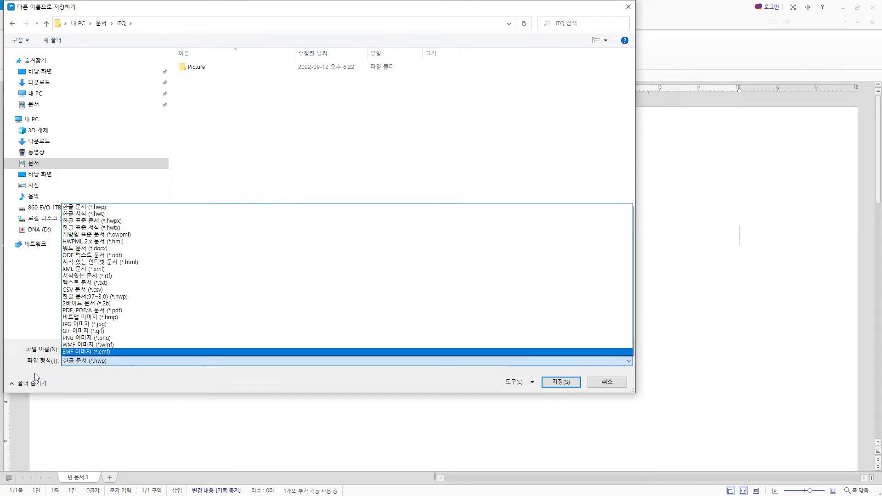
{"action": "left_click", "coordinate": [95, 377]}
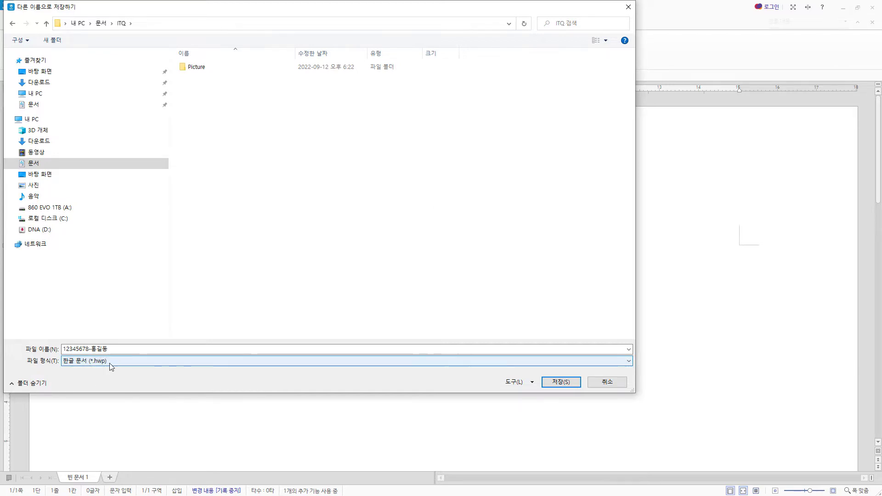
{"action": "key", "text": "shift+Tab"}
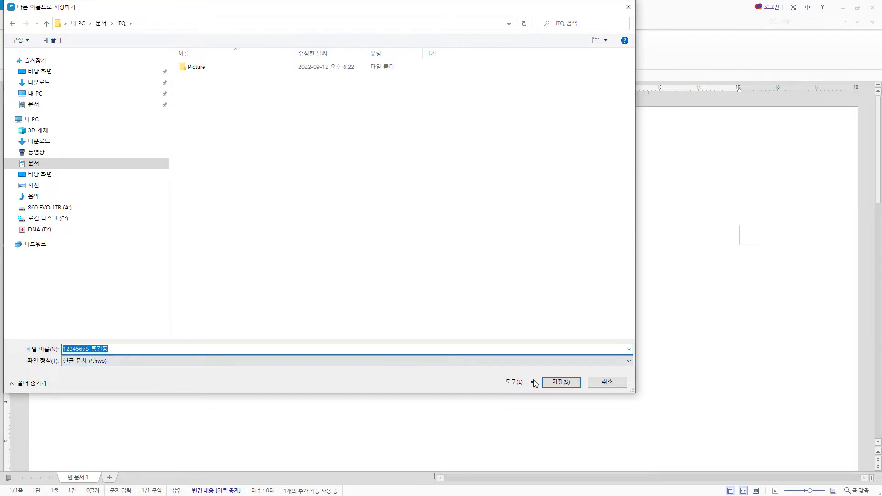
{"action": "left_click", "coordinate": [561, 382]}
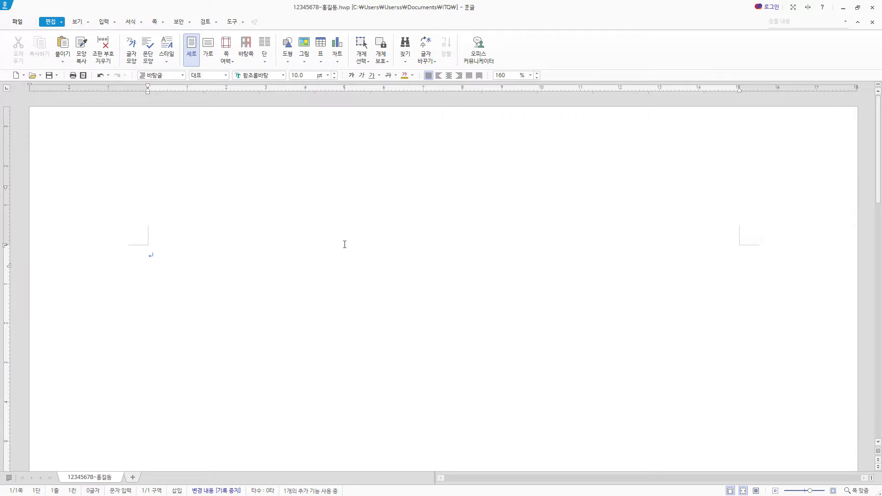
Step: Switch the text colour palette to the 오피스 theme colours
{"action": "left_click", "coordinate": [412, 75]}
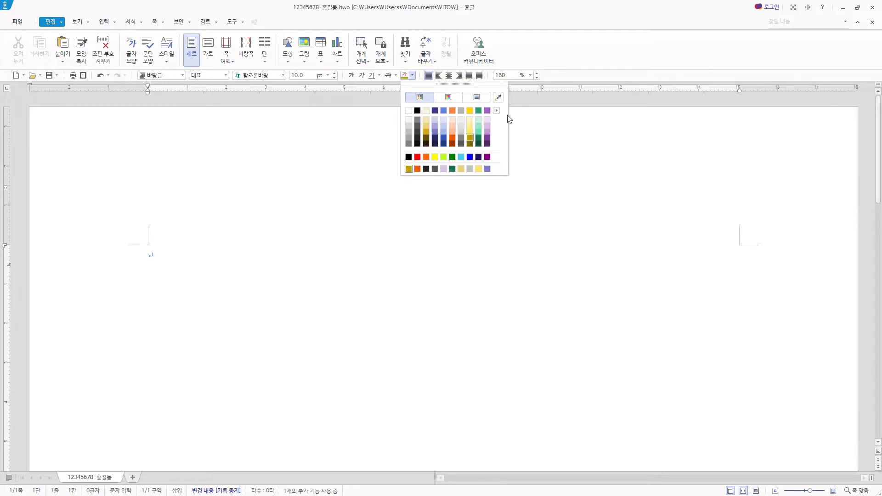
{"action": "left_click", "coordinate": [496, 110]}
{"action": "left_click", "coordinate": [497, 111]}
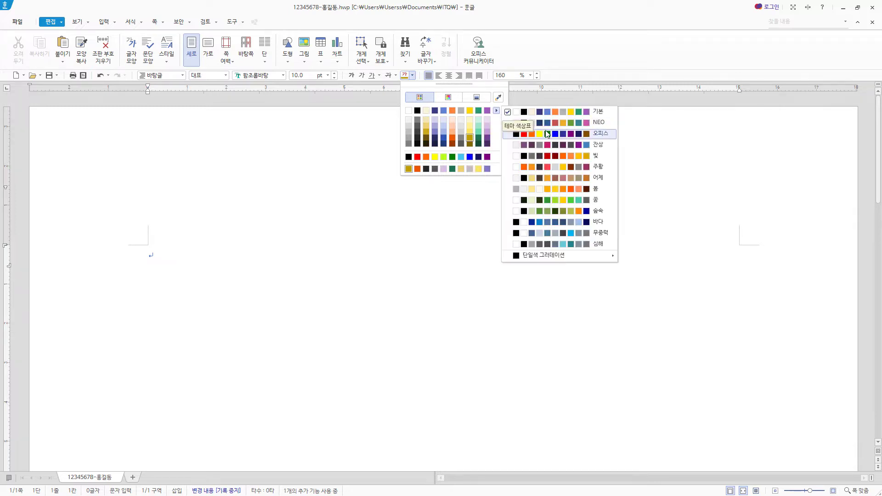
{"action": "left_click", "coordinate": [572, 135]}
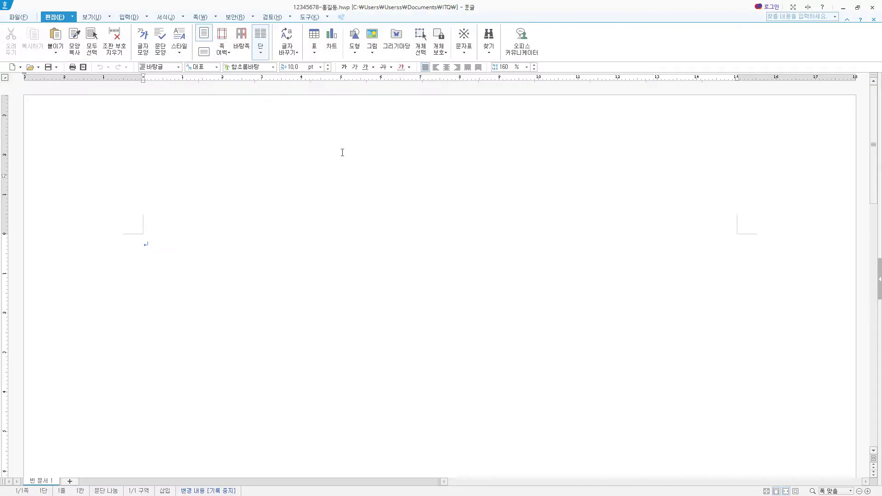
Step: Examine the full colour palette for the text colour, first in the colour dialog and then in the colour picker
{"action": "left_click", "coordinate": [410, 68]}
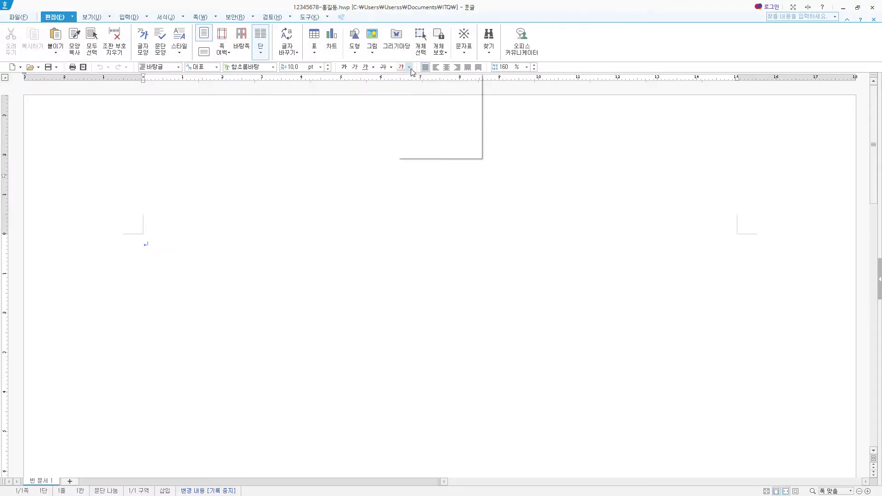
{"action": "left_click", "coordinate": [434, 82]}
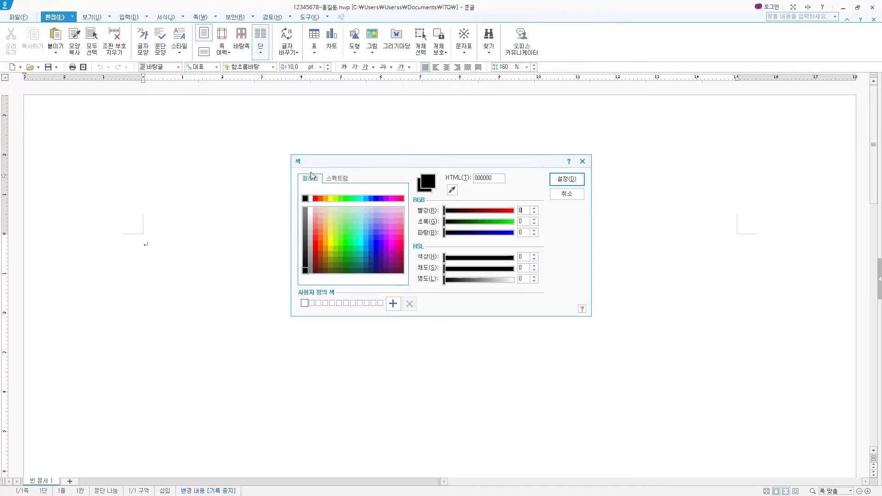
{"action": "left_click", "coordinate": [311, 198]}
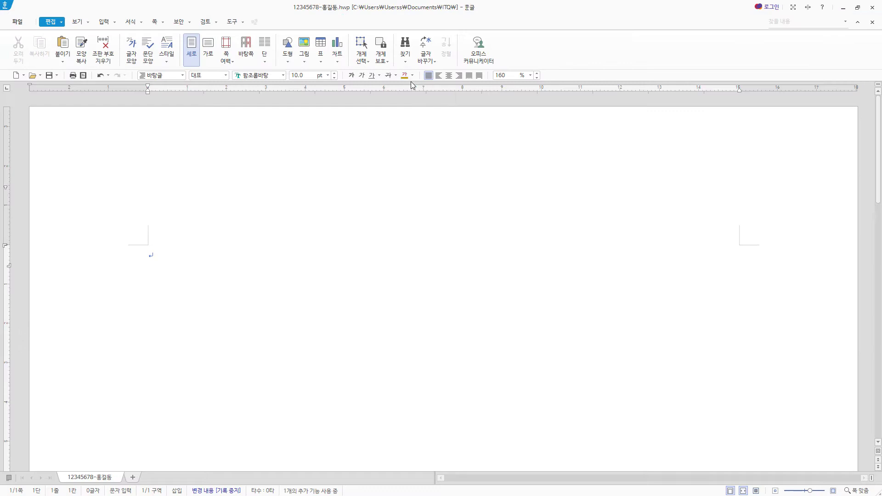
{"action": "left_click", "coordinate": [413, 75]}
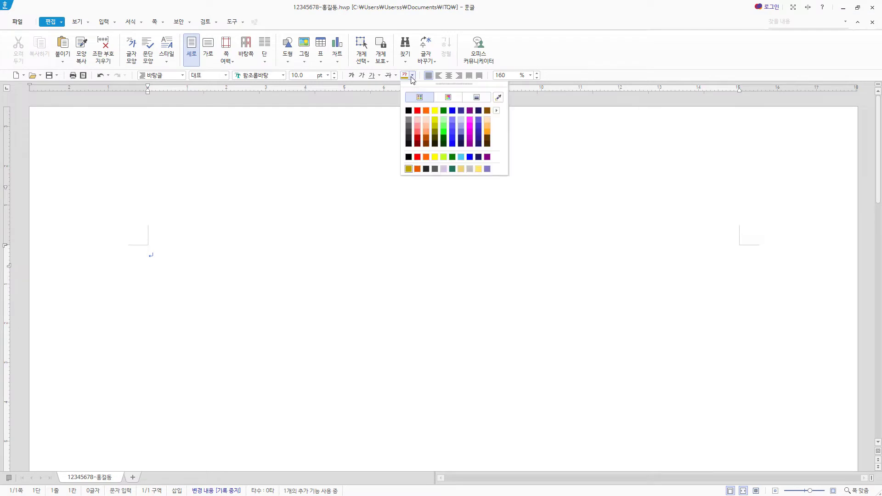
{"action": "left_click", "coordinate": [448, 98]}
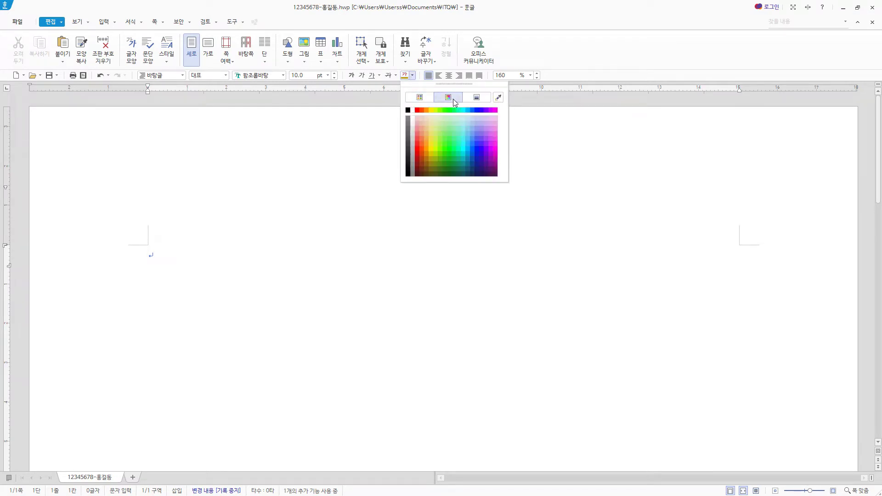
Step: Return to the theme colours, switch them to the 기본 set and choose white as the text colour
{"action": "left_click", "coordinate": [420, 97]}
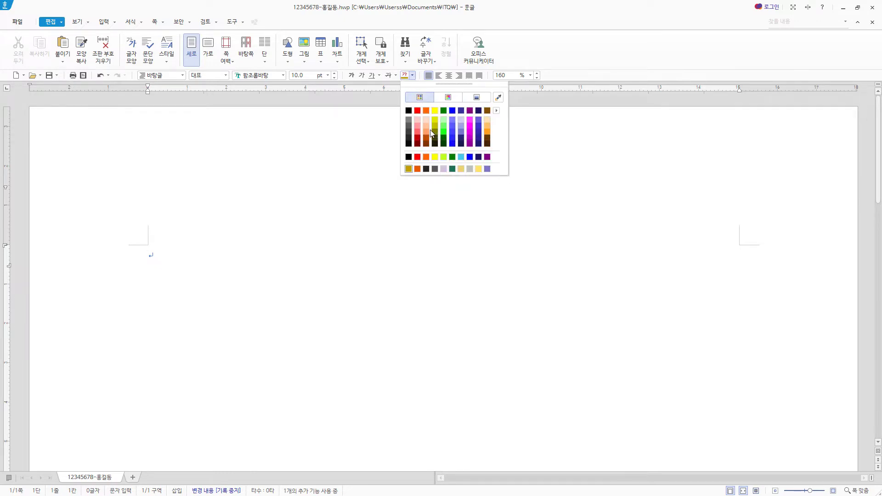
{"action": "left_click", "coordinate": [496, 110]}
{"action": "left_click", "coordinate": [528, 113]}
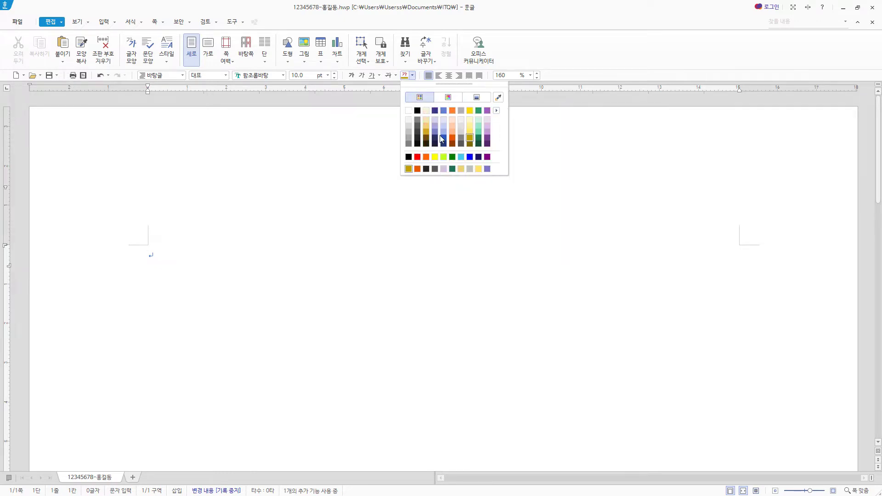
{"action": "left_click", "coordinate": [410, 113]}
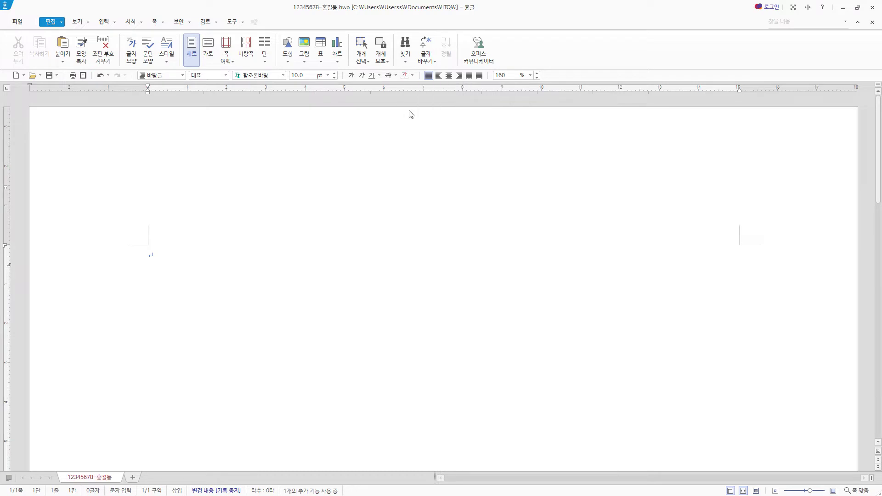
Step: Switch the text colour palette to the 오피스 theme and choose black as the text colour
{"action": "left_click", "coordinate": [413, 76]}
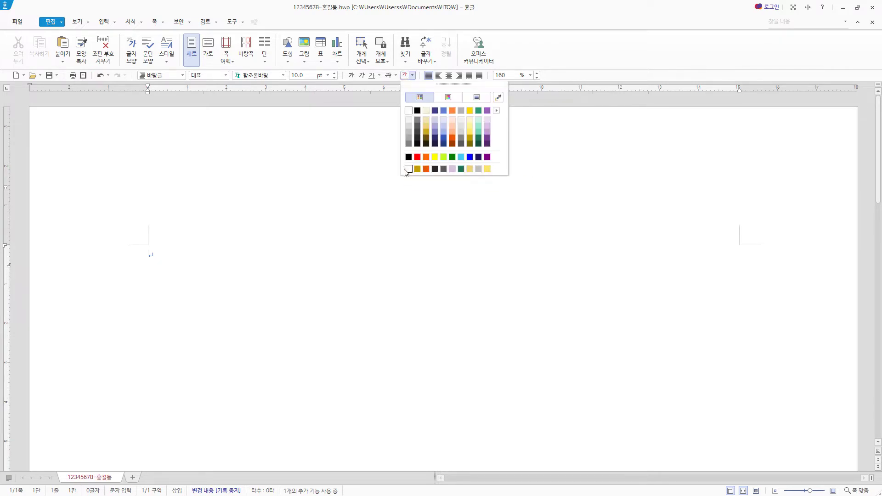
{"action": "left_click", "coordinate": [498, 111]}
{"action": "left_click", "coordinate": [565, 138]}
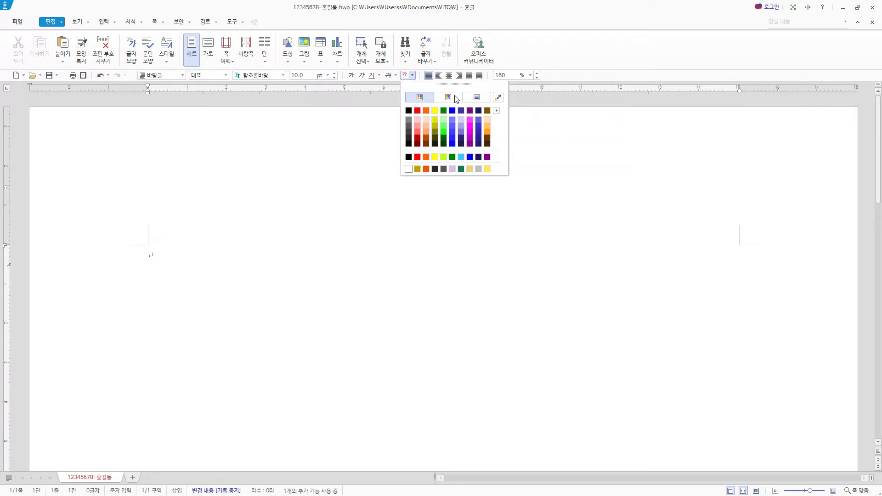
{"action": "left_click", "coordinate": [411, 111]}
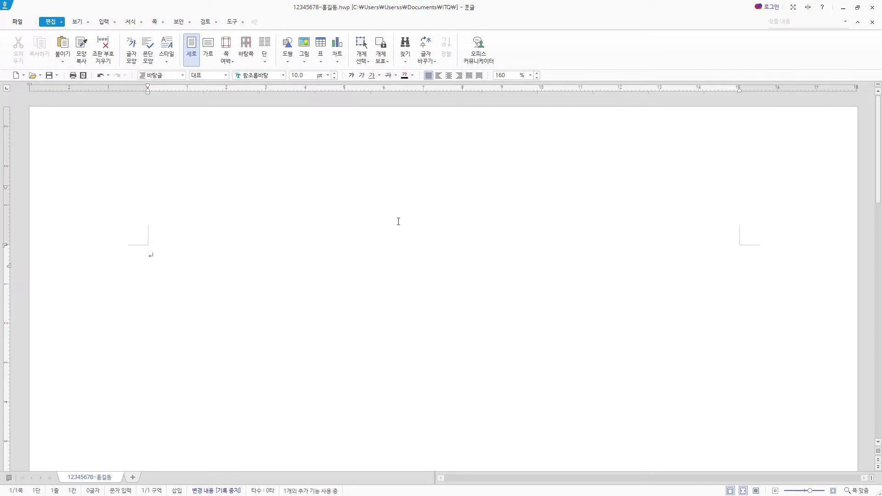
Step: Switch the text colour palette back to the 기본 theme and check its yellow swatches
{"action": "left_click", "coordinate": [412, 75]}
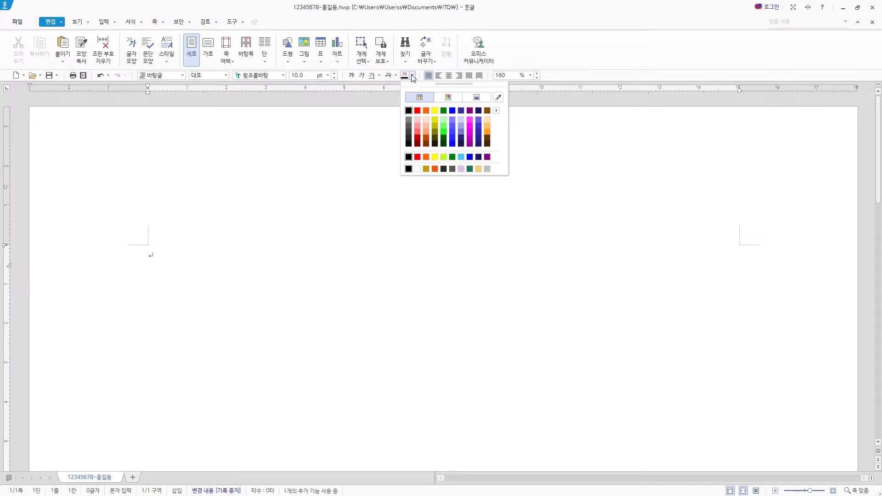
{"action": "left_click", "coordinate": [495, 113]}
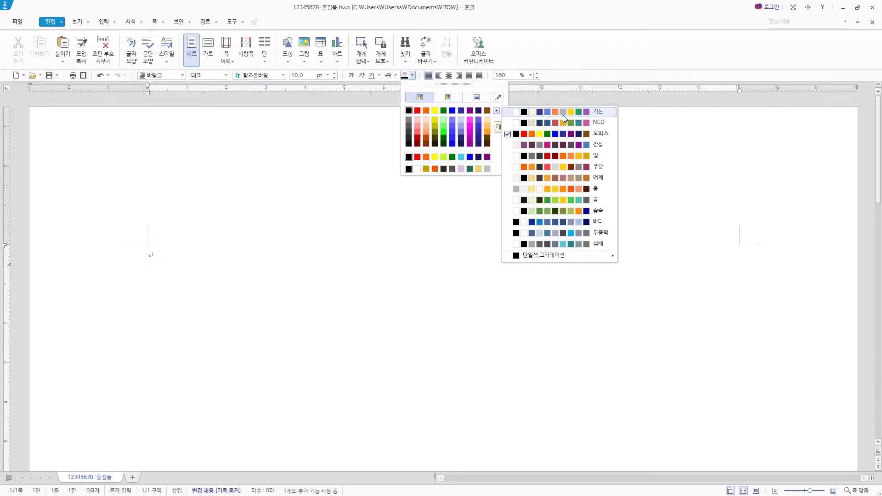
{"action": "left_click", "coordinate": [563, 115]}
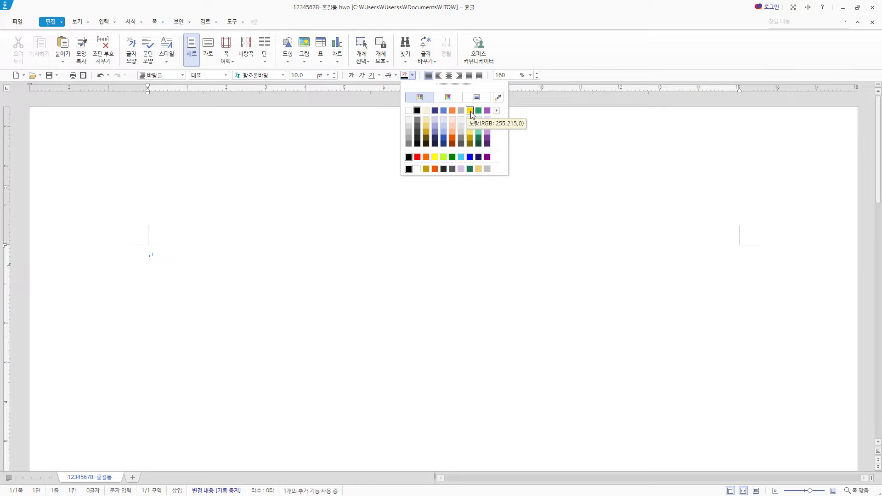
{"action": "left_click", "coordinate": [435, 158]}
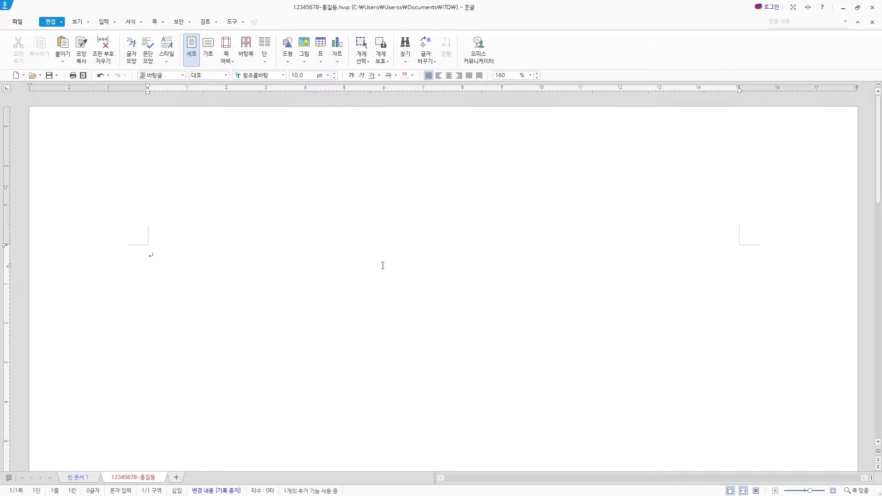
Step: Set the page margins to 10 mm for top, bottom, header and footer, and 11 mm for left and right
{"action": "key", "text": "F7"}
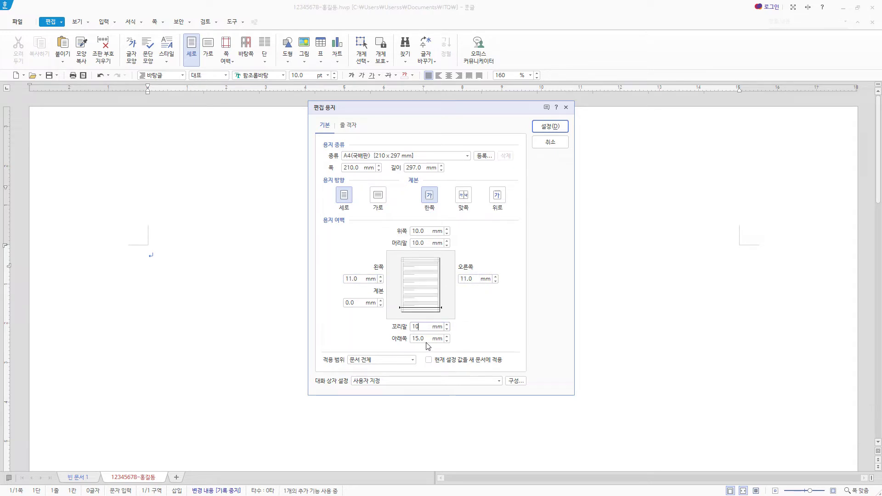
{"action": "left_click", "coordinate": [419, 338]}
{"action": "type", "text": "10"}
{"action": "left_click", "coordinate": [550, 127]}
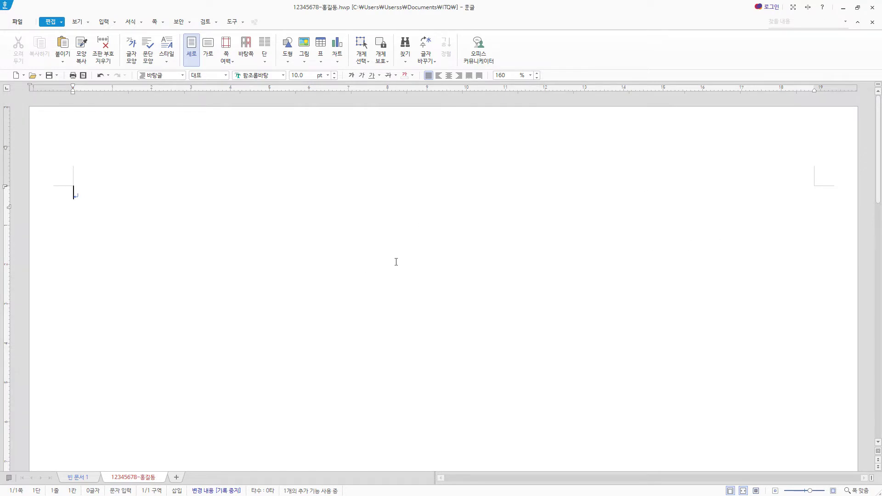
Step: View the whole page to check the new margins, and return the zoom to page width
{"action": "left_click", "coordinate": [77, 22]}
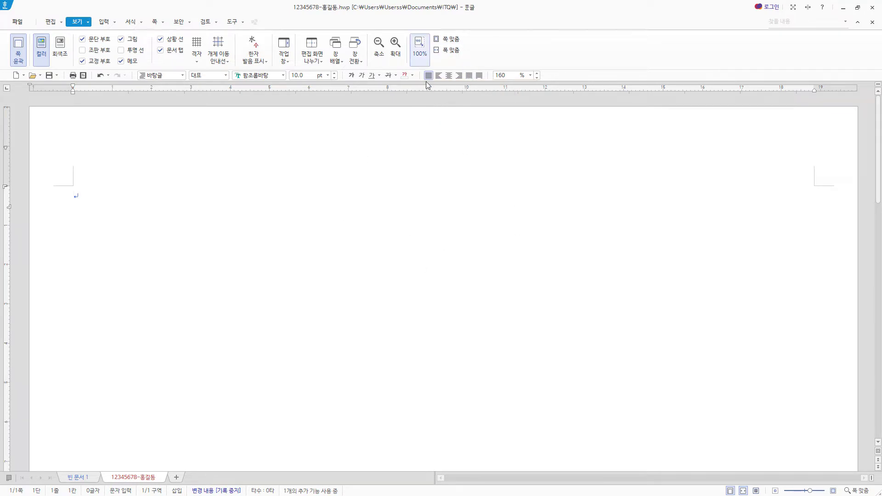
{"action": "left_click", "coordinate": [447, 40]}
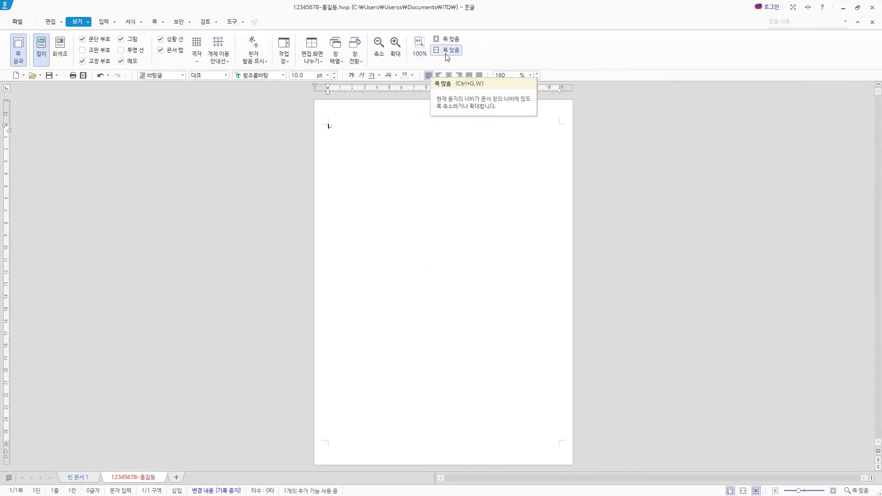
{"action": "left_click", "coordinate": [446, 50]}
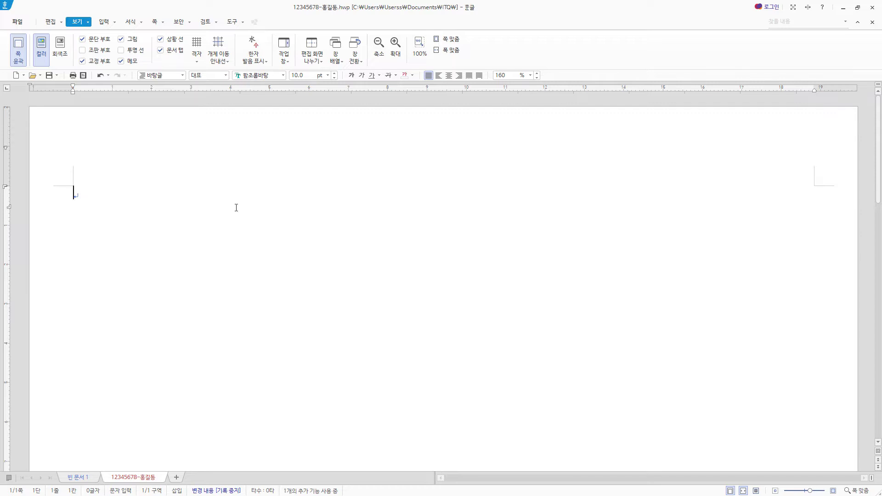
Step: Enter the question numbers "1." and "2." on the first page with three blank lines between them
{"action": "type", "text": "1."}
{"action": "key", "text": "Return"}
{"action": "key", "text": "Return"}
{"action": "key", "text": "Return"}
{"action": "key", "text": "Return"}
{"action": "key", "text": "Return"}
{"action": "type", "text": "2."}
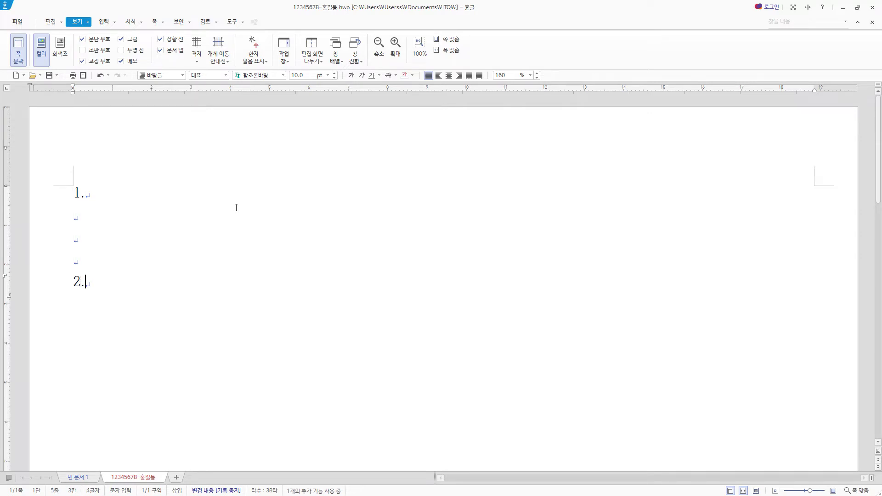
Step: Add three new lines below "2." and insert a section break there to start the second page
{"action": "key", "text": "Return"}
{"action": "key", "text": "Return"}
{"action": "key", "text": "Return"}
{"action": "left_click", "coordinate": [156, 22]}
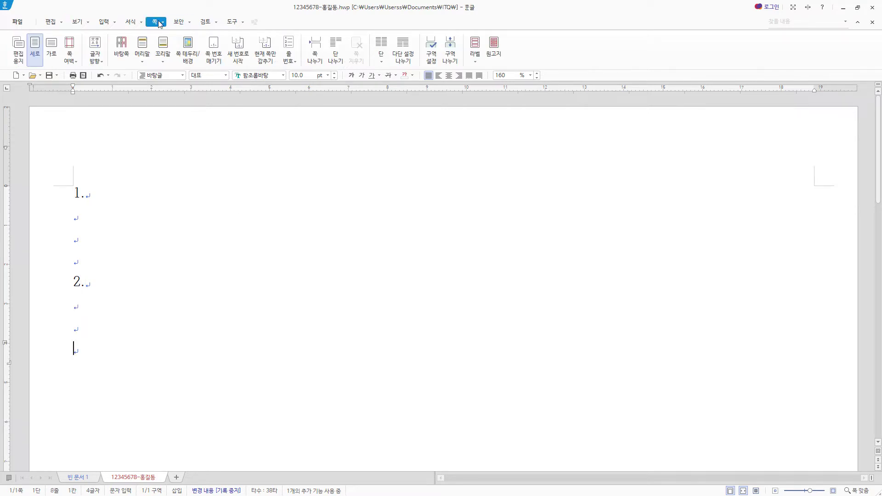
{"action": "left_click", "coordinate": [453, 61]}
Step: Enter "3." and "4." on the second page with three blank lines between them and two new lines after "4."
{"action": "scroll", "coordinate": [274, 389], "scroll_direction": "down", "scroll_amount": 2}
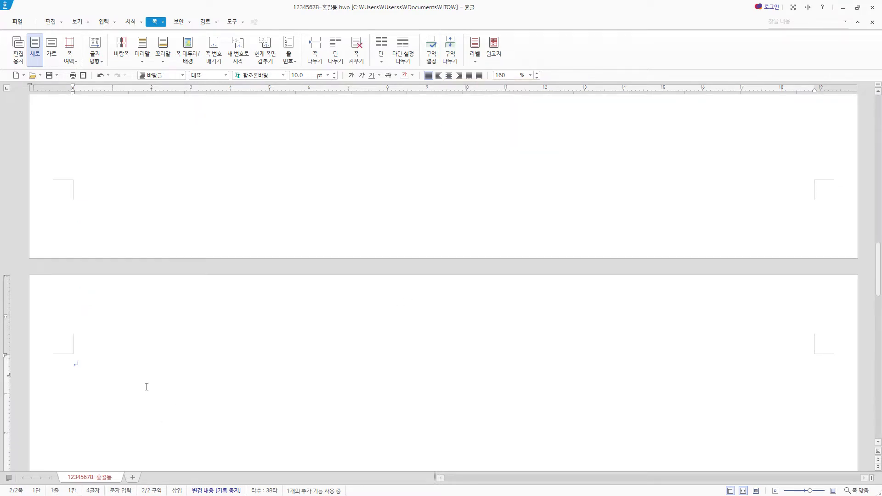
{"action": "scroll", "coordinate": [122, 380], "scroll_direction": "down", "scroll_amount": 2}
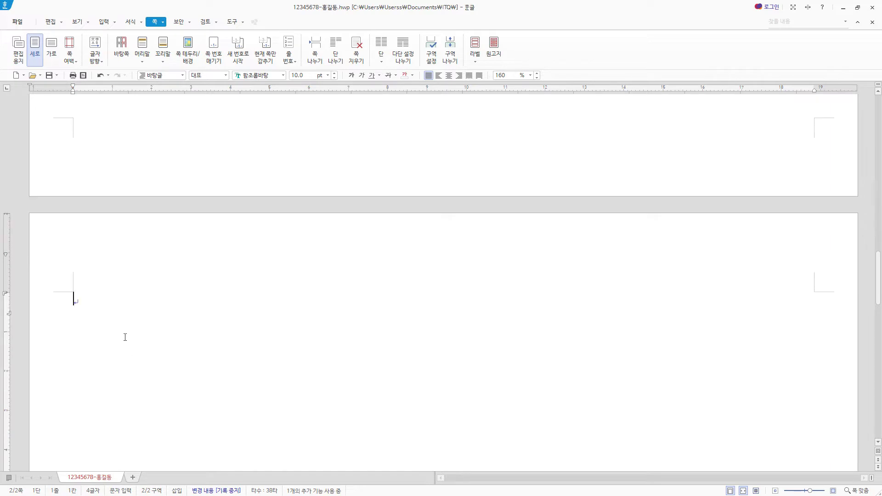
{"action": "type", "text": "3."}
{"action": "key", "text": "Return"}
{"action": "key", "text": "Return"}
{"action": "key", "text": "Return"}
{"action": "key", "text": "Return"}
{"action": "type", "text": "4."}
{"action": "key", "text": "Return"}
{"action": "key", "text": "Return"}
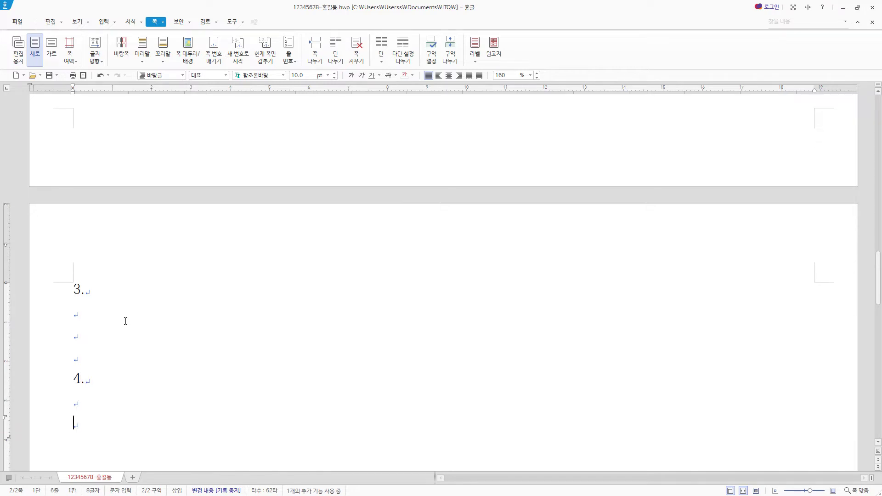
Step: Add one more line below "4." and insert a section break there to start the third page
{"action": "key", "text": "Return"}
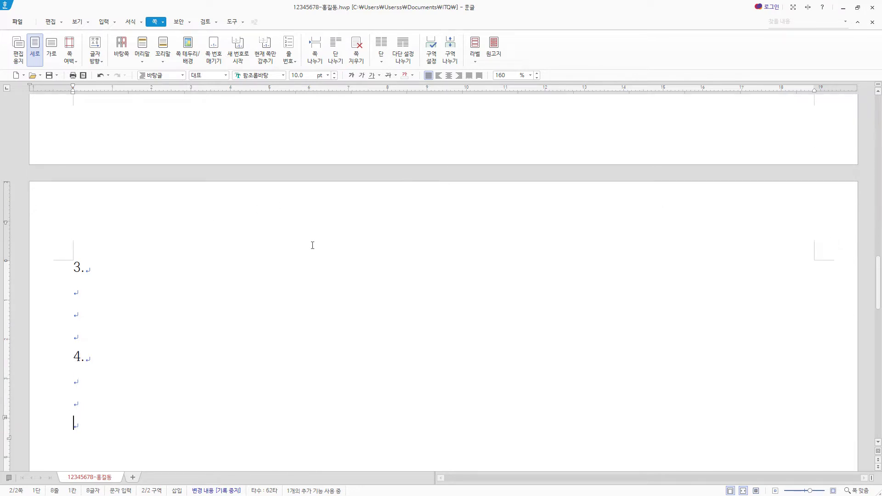
{"action": "left_click", "coordinate": [450, 49]}
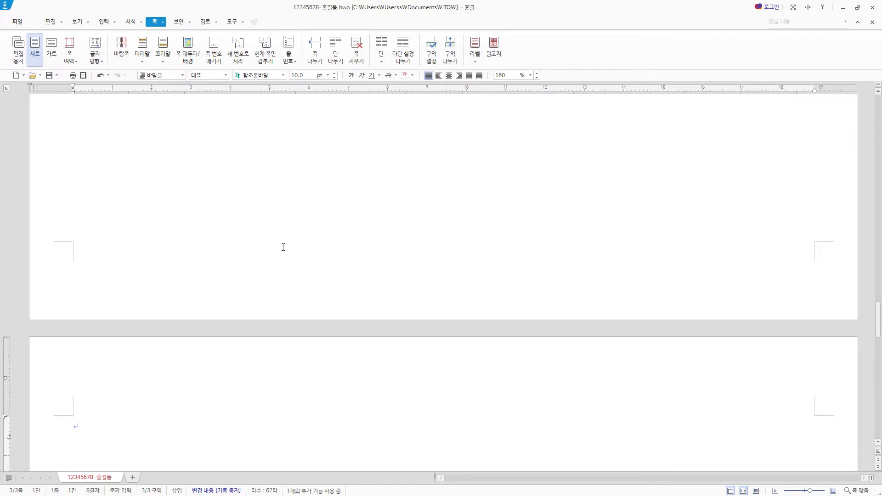
{"action": "scroll", "coordinate": [183, 369], "scroll_direction": "down", "scroll_amount": 1}
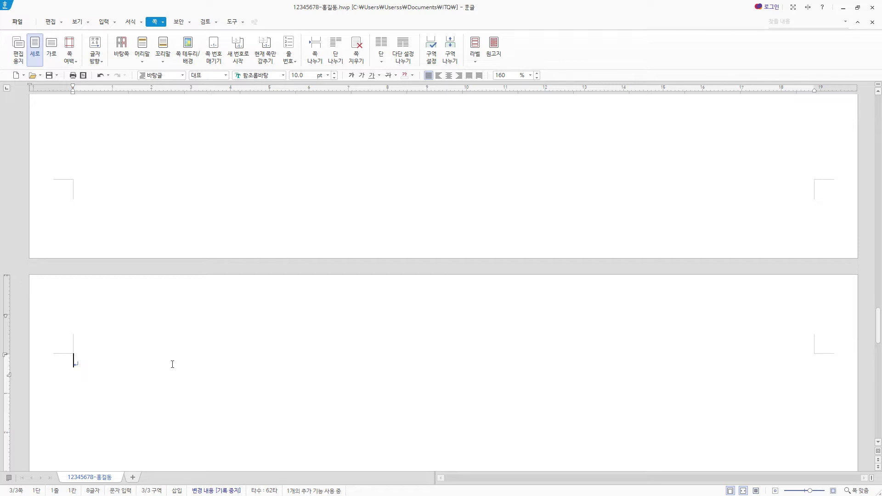
Step: Enter the title "봉사와 희생정신의 소방공무원" on the first line of the third page
{"action": "scroll", "coordinate": [112, 421], "scroll_direction": "up", "scroll_amount": 2}
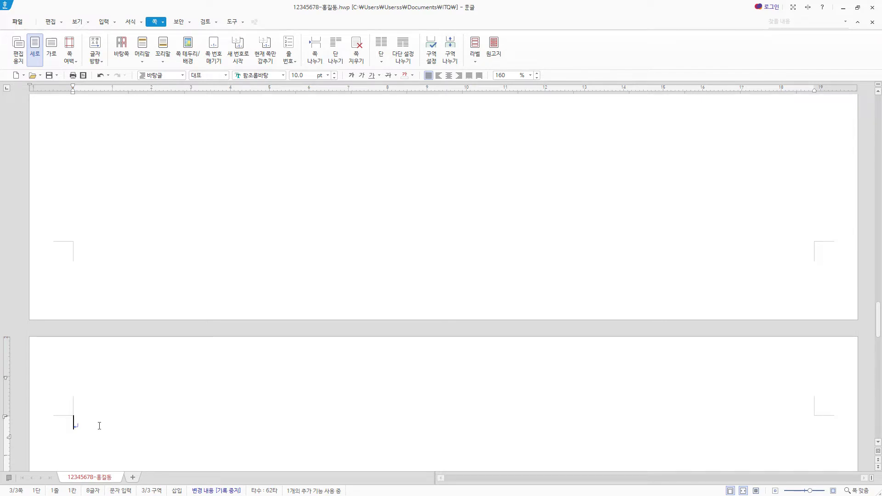
{"action": "scroll", "coordinate": [100, 426], "scroll_direction": "down", "scroll_amount": 4}
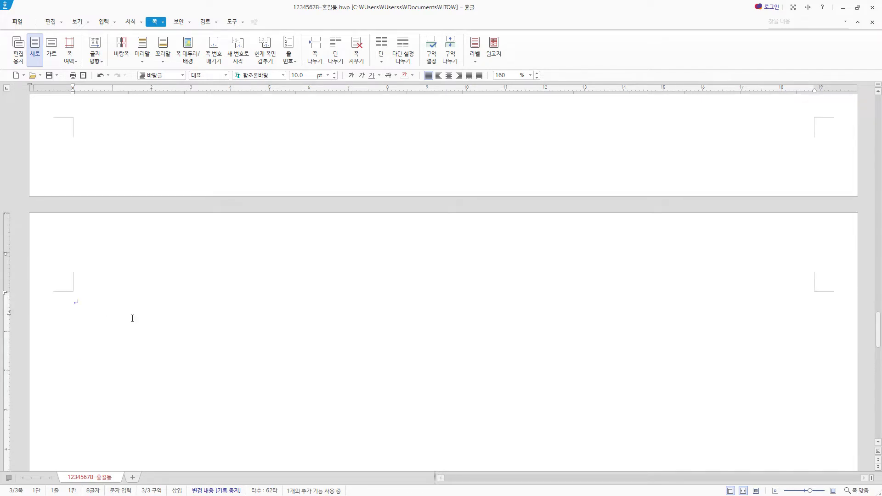
{"action": "type", "text": "봉사와 희생정신의 소방공무원"}
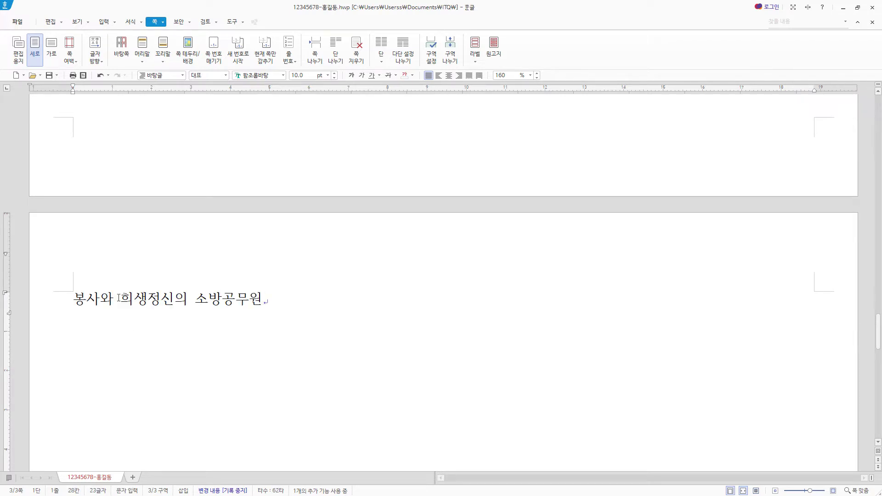
Step: Insert a bookmark named "소방" in front of the title on the third page
{"action": "left_click", "coordinate": [76, 300]}
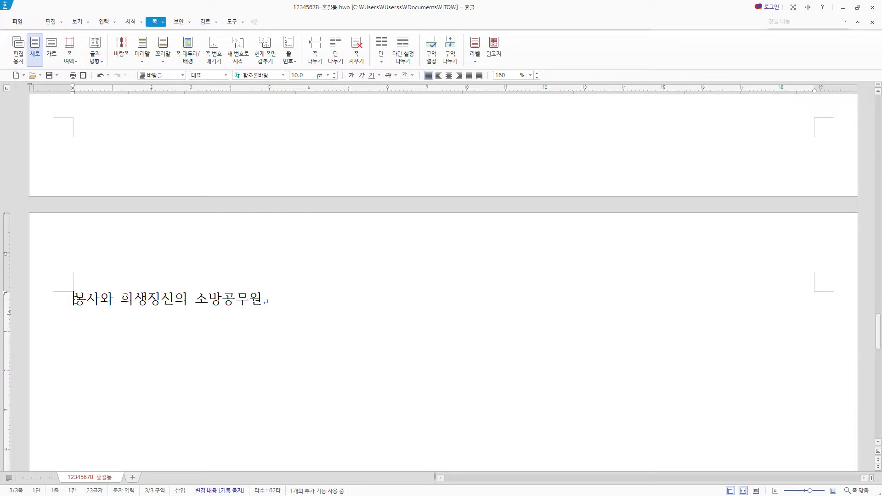
{"action": "left_click", "coordinate": [104, 22]}
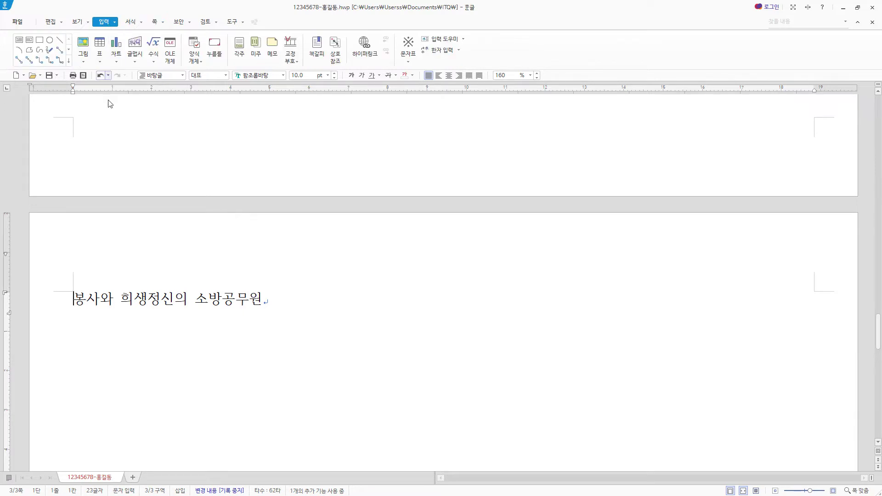
{"action": "left_click", "coordinate": [317, 46]}
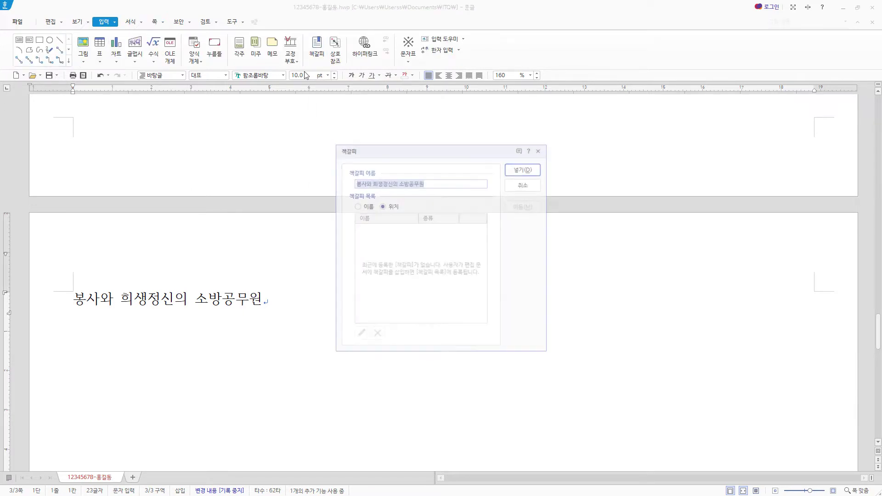
{"action": "type", "text": "소방"}
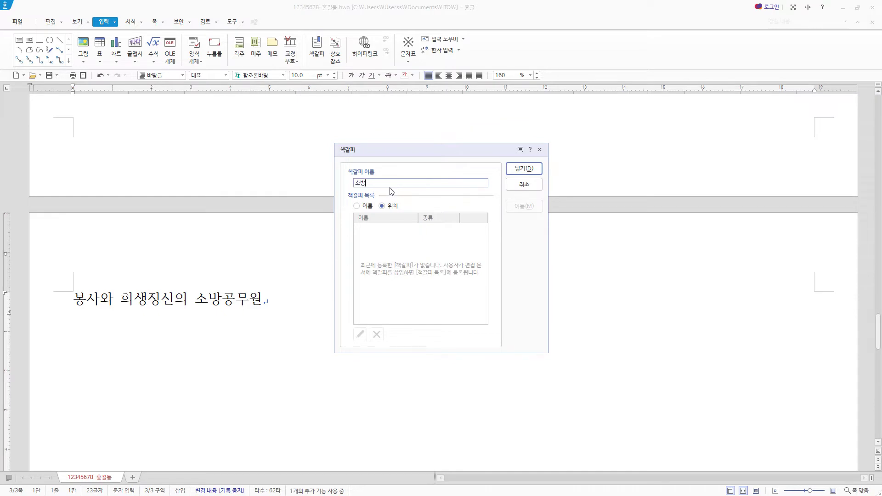
{"action": "left_click", "coordinate": [524, 171]}
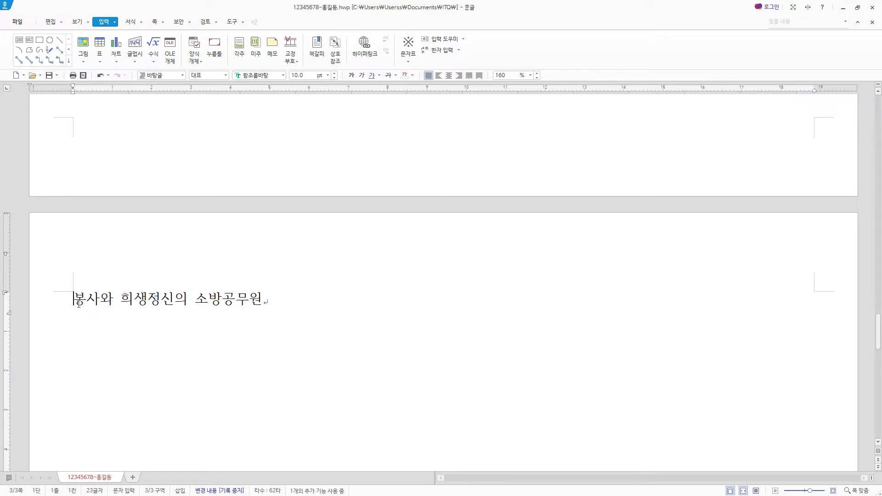
Step: Below "1." enter "The Korean National Fire Agency is a state agency dedicated to fire prevention and emergency response to accidents or land disasters."
{"action": "scroll", "coordinate": [267, 334], "scroll_direction": "up", "scroll_amount": 10}
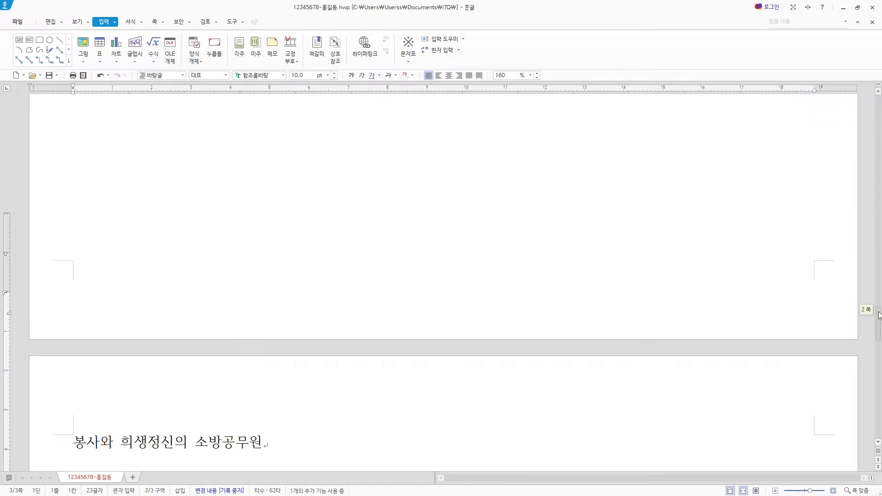
{"action": "left_click", "coordinate": [138, 191]}
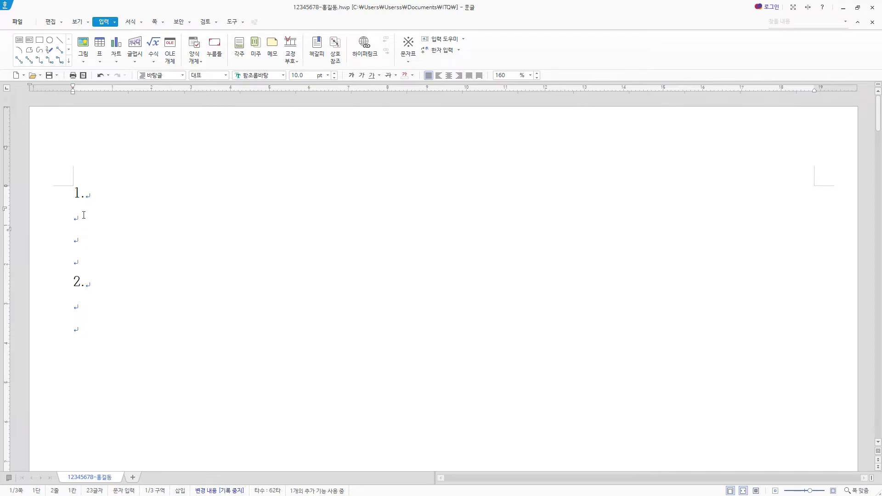
{"action": "type", "text": "The Korean National Fire Agency is a state agency dedicated to fire prevention and emergency response to accidents or land disasters."}
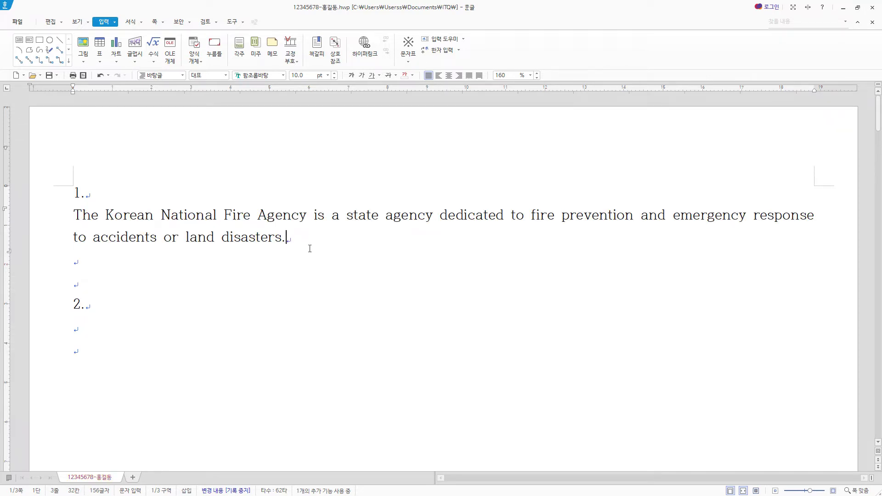
Step: Below the English paragraph, enter "119 청소년단은 어려서부터 안전에 대한 의식과 습관을 기르고, 이웃을 먼저 생각하며 봉사하는 참사랑을 실천하는 선도조직으로 건강한 어린이 육성을 목표로 하고 있다."
{"action": "key", "text": "Return"}
{"action": "left_click", "coordinate": [139, 265]}
{"action": "type", "text": "119 청소년단은 어려서부터 안전에 대한 의식과 습관을 기르고, 이웃을 먼저 생각하며 봉사하는 참사랑을 실천하는 선도조직으로 건강한 어린이 육성을 목표로 하고 있다."}
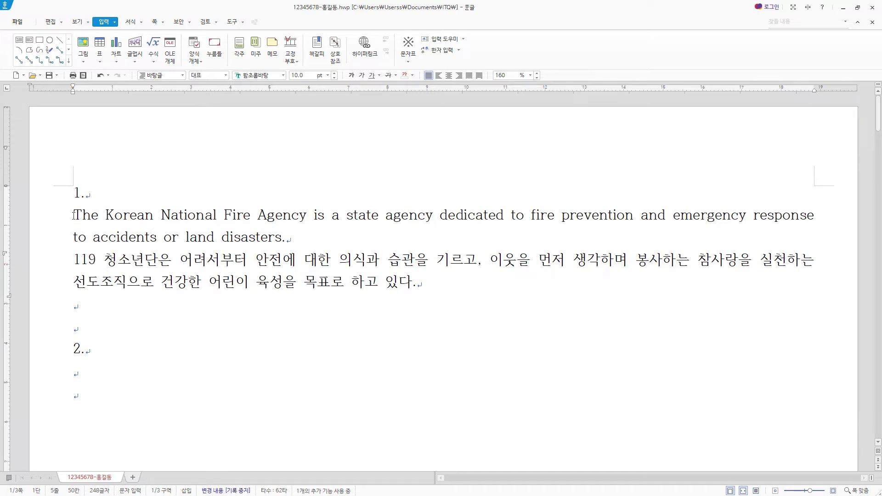
Step: Select the English and Korean paragraphs under "1." and start a new paragraph style named "fire"
{"action": "left_click_drag", "start_coordinate": [74, 215], "coordinate": [419, 270]}
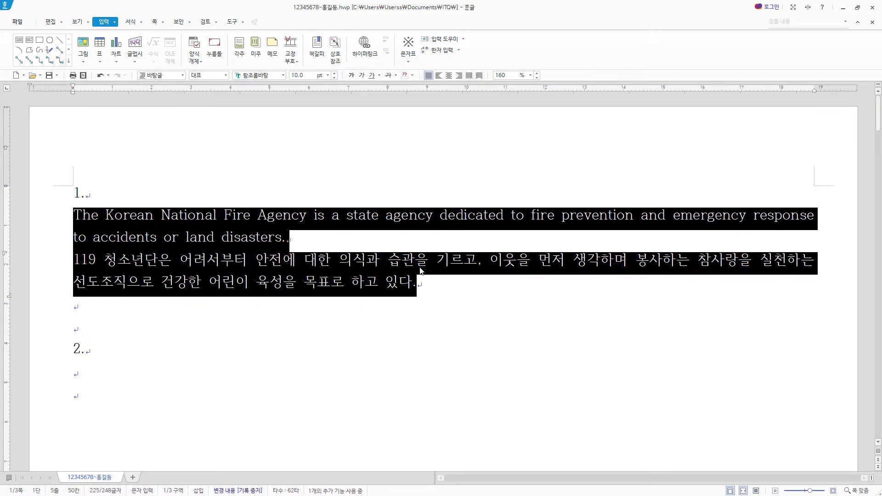
{"action": "key", "text": "F6"}
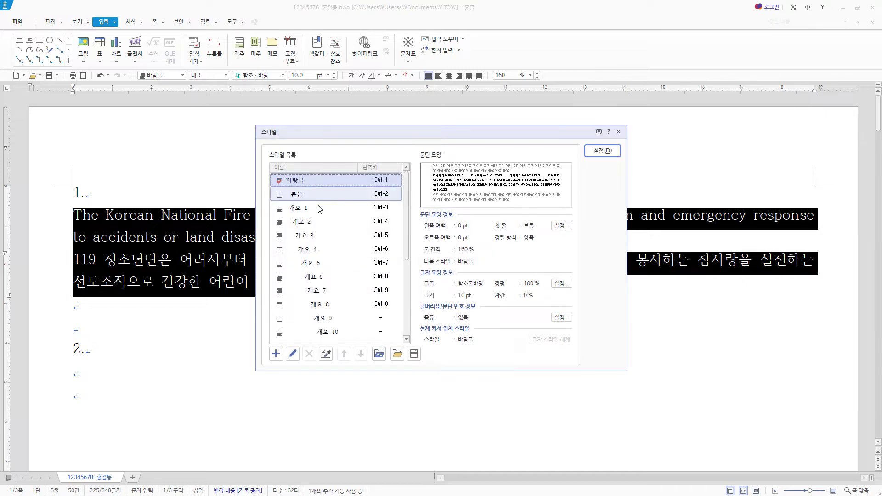
{"action": "left_click", "coordinate": [275, 354]}
{"action": "type", "text": "fire"}
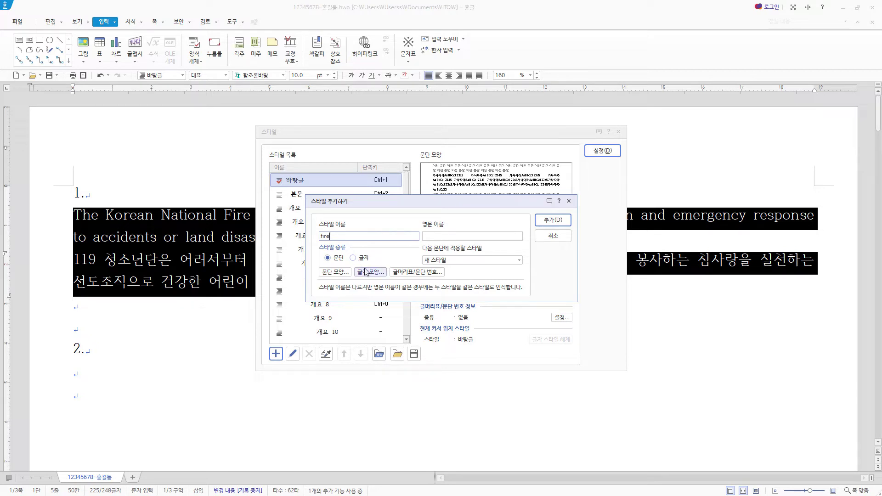
Step: Set the new style's paragraph shape to a left margin of 15 pt and a spacing below the paragraph of 10 pt
{"action": "left_click", "coordinate": [341, 276]}
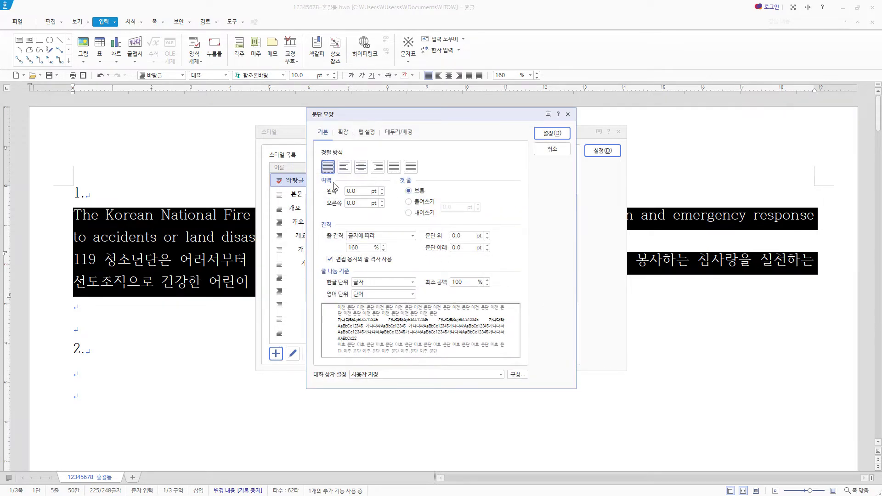
{"action": "key", "text": "Tab"}
{"action": "type", "text": "15"}
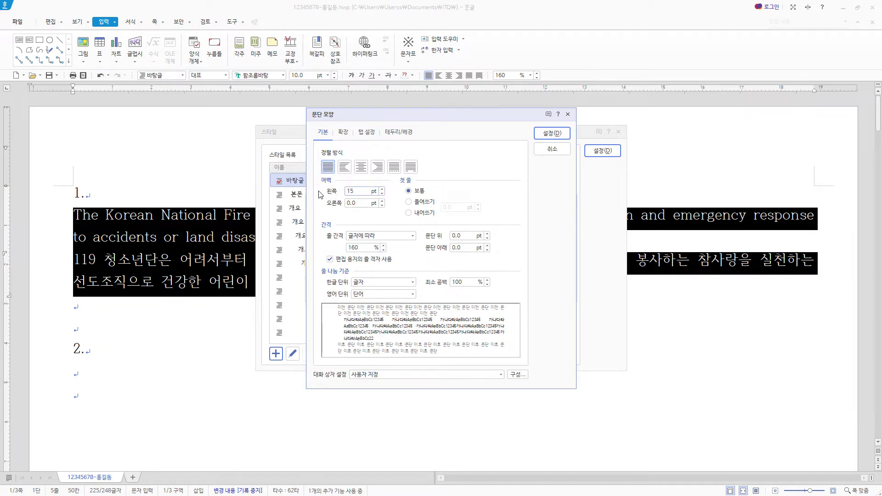
{"action": "left_click", "coordinate": [455, 248]}
{"action": "type", "text": "10"}
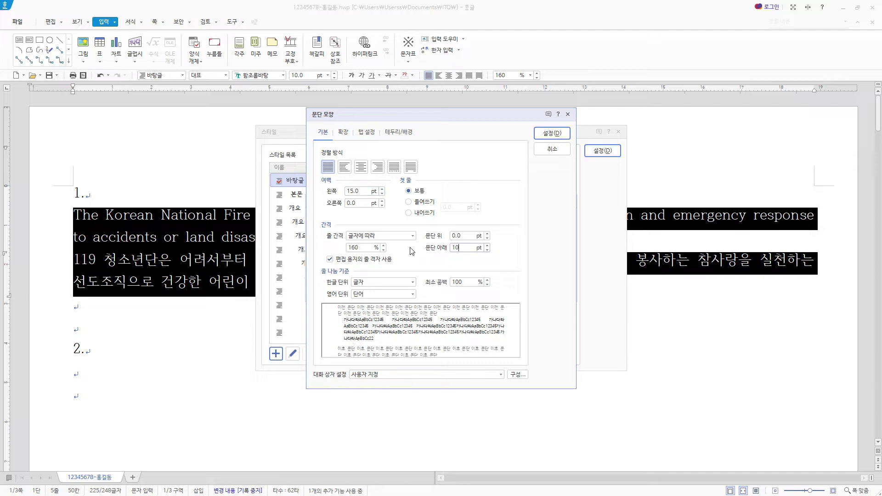
{"action": "left_click", "coordinate": [559, 134]}
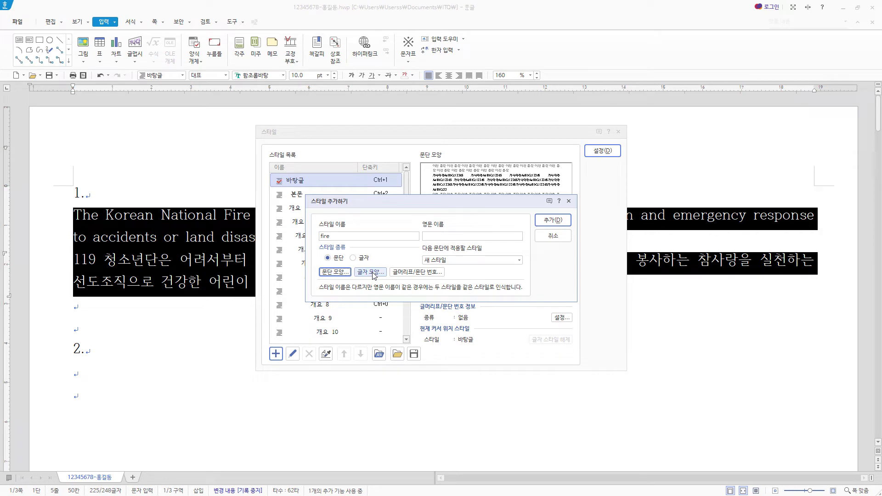
Step: In the style's character shape, set the character width (장평) to 95% and the letter spacing (자간) to 5%
{"action": "left_click", "coordinate": [371, 272]}
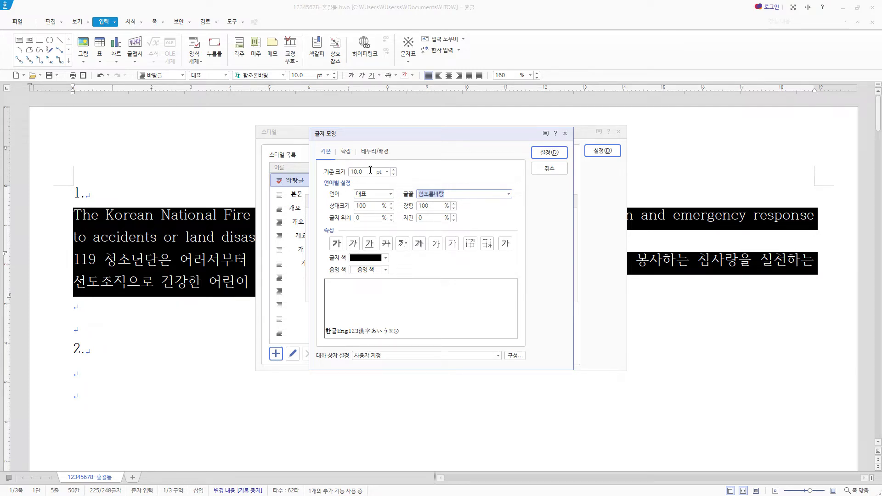
{"action": "key", "text": "Tab"}
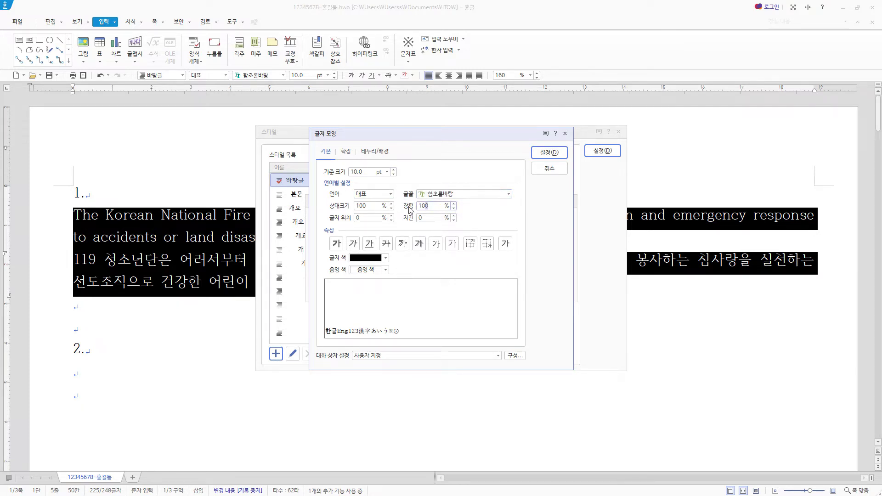
{"action": "type", "text": "95"}
{"action": "key", "text": "Tab"}
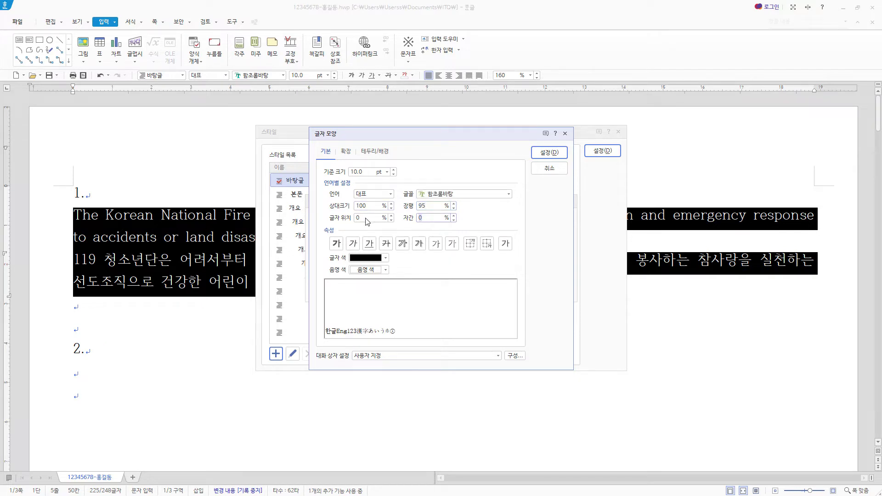
{"action": "type", "text": "5"}
Step: Set the style's font for Korean text (한글) to 굴림
{"action": "left_click", "coordinate": [381, 194]}
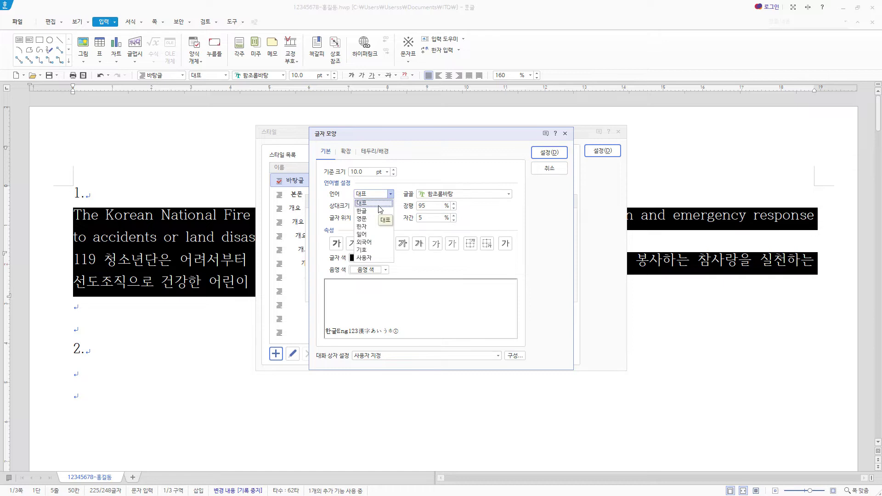
{"action": "left_click", "coordinate": [380, 210]}
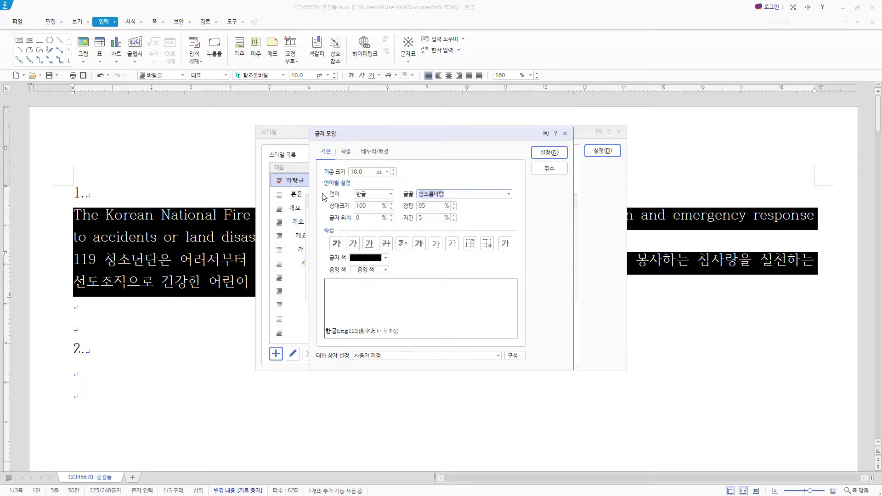
{"action": "type", "text": "굴림"}
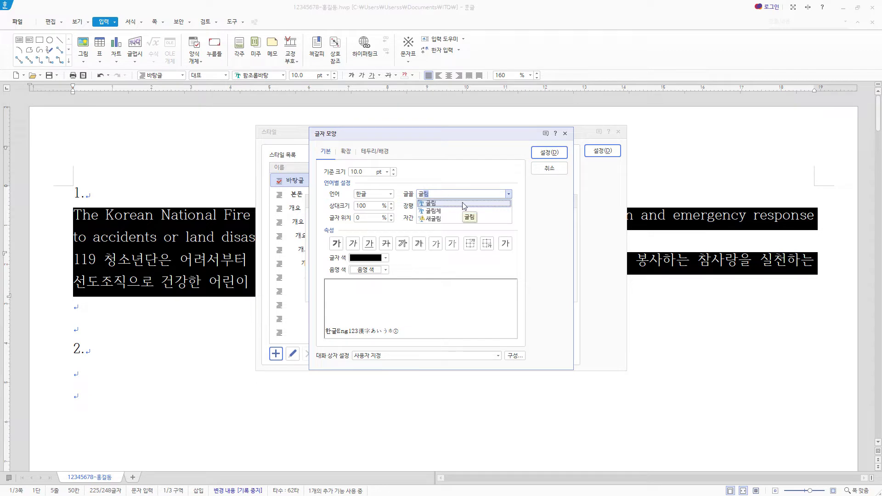
{"action": "left_click", "coordinate": [434, 203]}
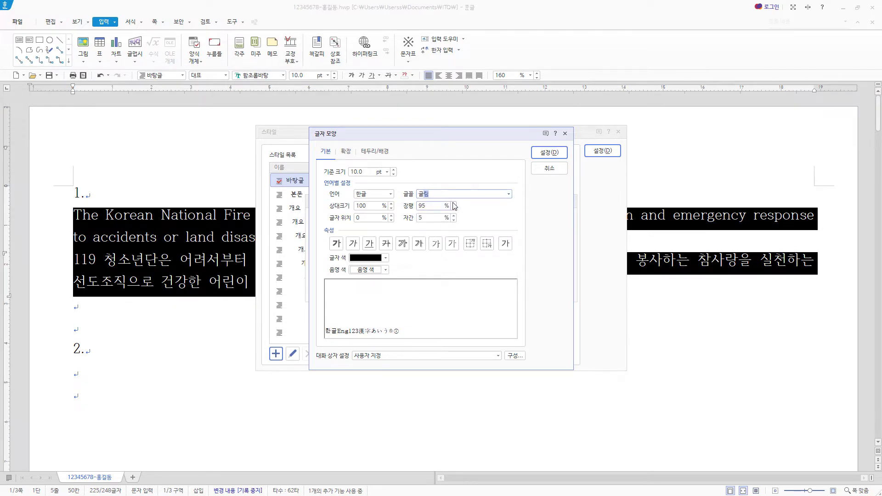
Step: Set the style's font for English text (영문) to 돋움 and add the finished "fire" style to the style list
{"action": "left_click", "coordinate": [379, 197]}
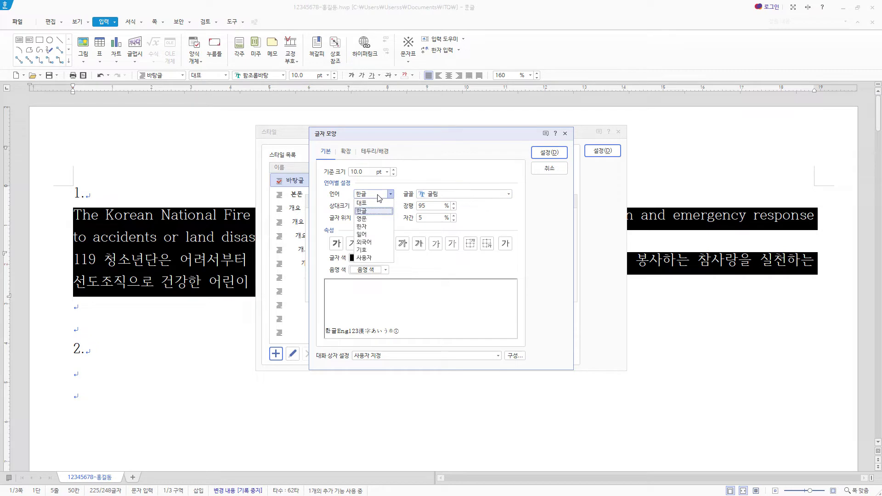
{"action": "left_click", "coordinate": [374, 219]}
{"action": "left_click", "coordinate": [475, 194]}
{"action": "type", "text": "돋ㅇ"}
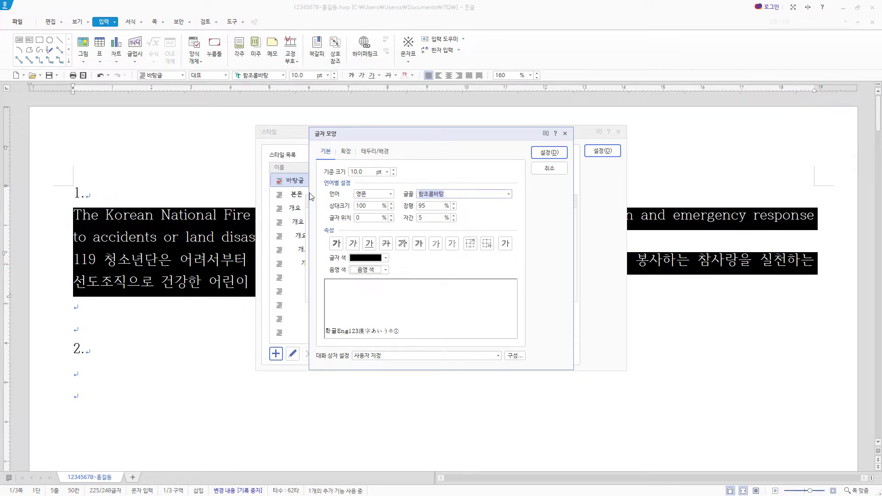
{"action": "type", "text": "ㅜㅁ"}
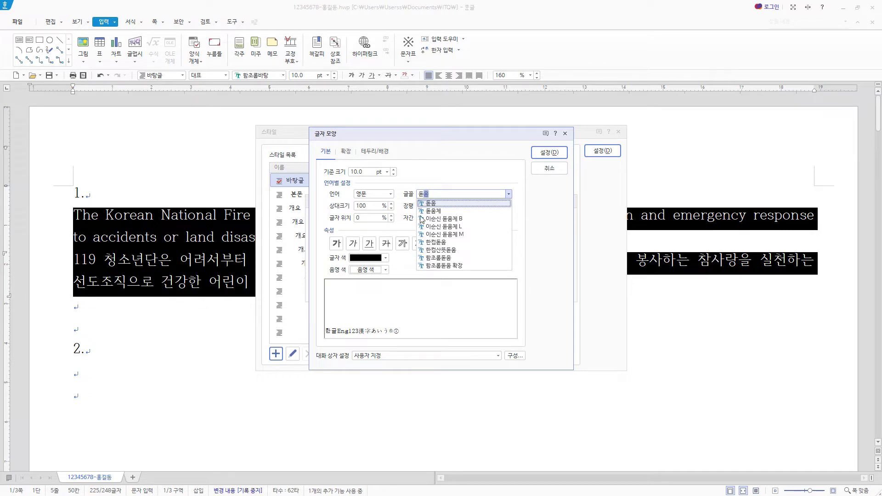
{"action": "left_click", "coordinate": [429, 204]}
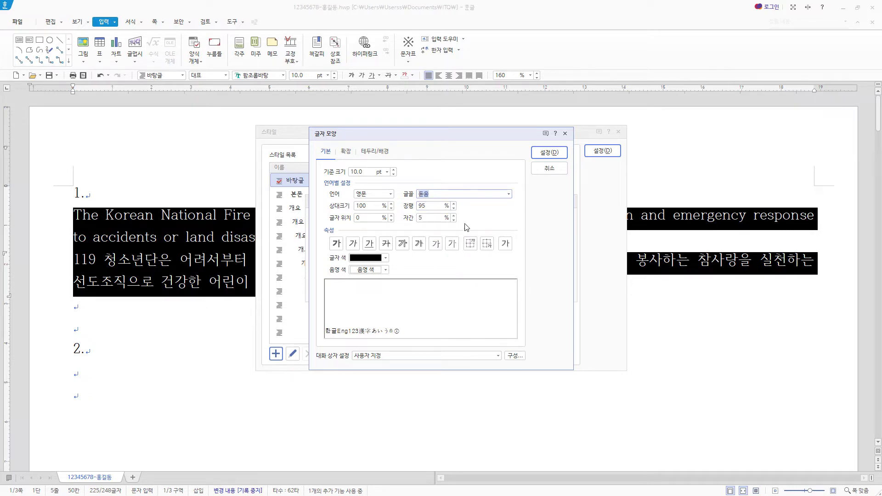
{"action": "left_click", "coordinate": [555, 154]}
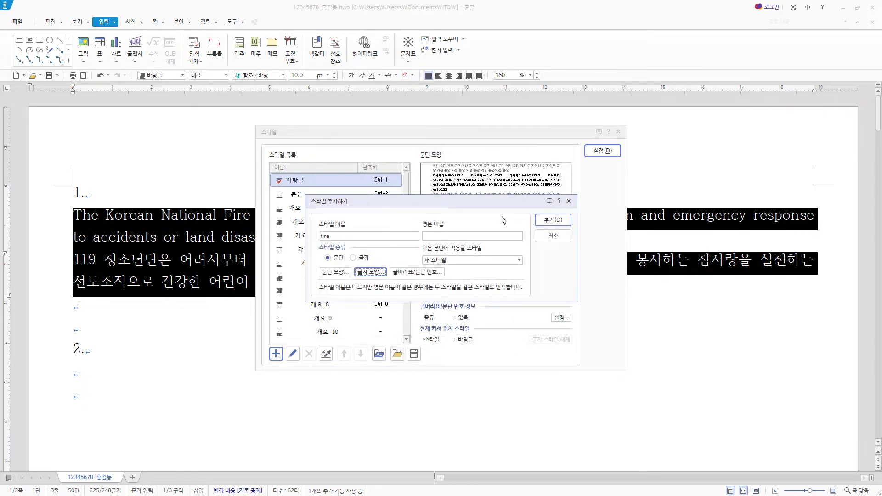
{"action": "left_click", "coordinate": [554, 221]}
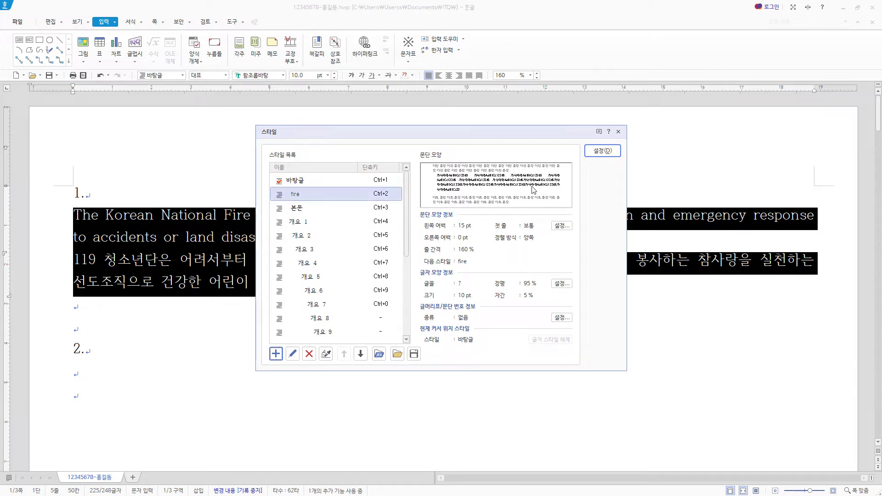
Step: Apply the "fire" style to the selected English and Korean paragraphs of question 1
{"action": "left_click", "coordinate": [608, 155]}
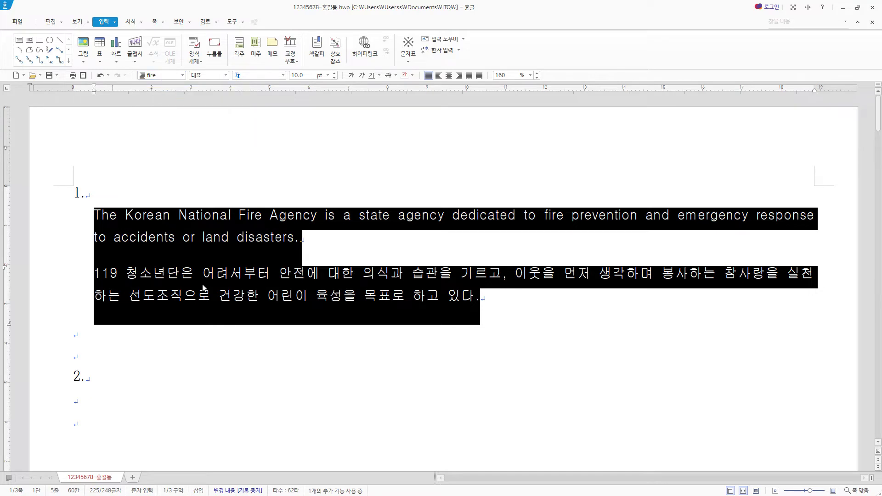
Step: Insert a table with 5 rows and 6 columns, treated as a character (글자처럼 취급), on the line below question 2
{"action": "scroll", "coordinate": [123, 270], "scroll_direction": "down", "scroll_amount": 2}
{"action": "left_click", "coordinate": [93, 278]}
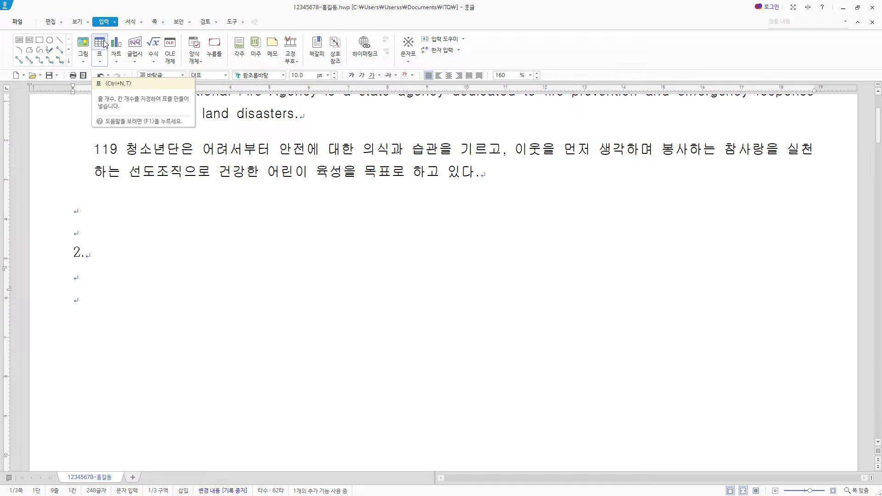
{"action": "left_click", "coordinate": [105, 44]}
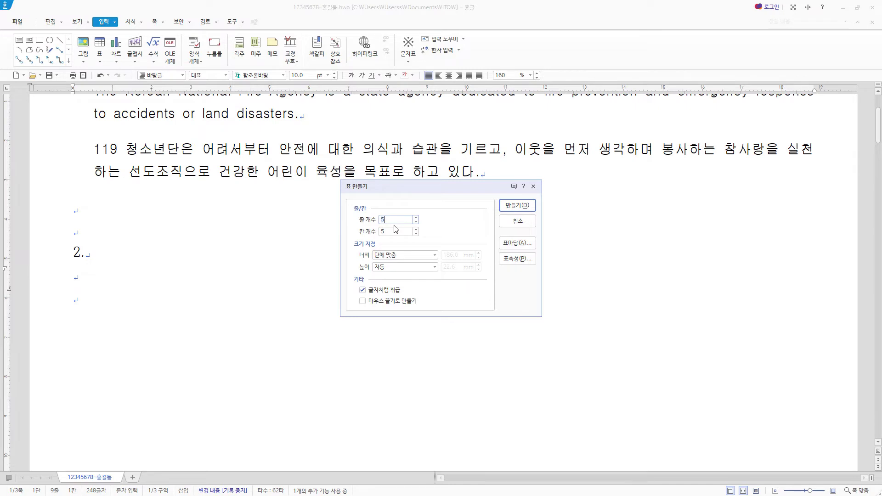
{"action": "type", "text": "5"}
{"action": "left_click", "coordinate": [395, 230]}
{"action": "left_click_drag", "start_coordinate": [394, 235], "coordinate": [362, 233]}
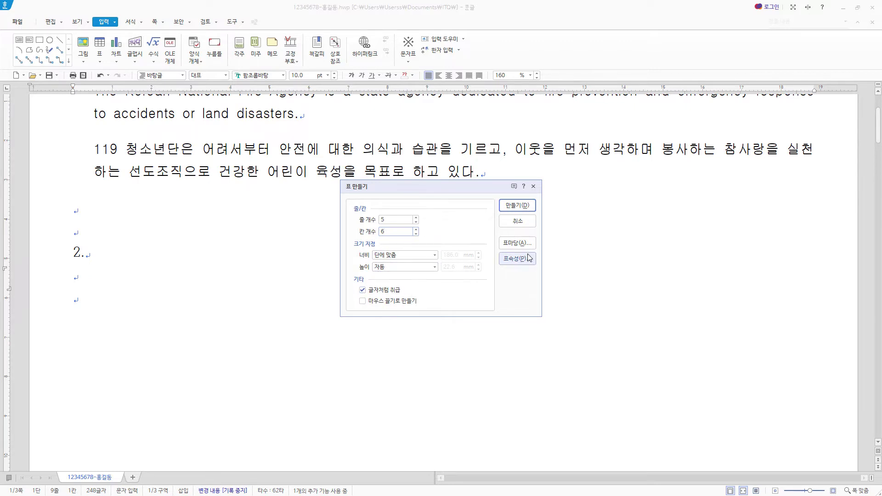
{"action": "left_click", "coordinate": [517, 206]}
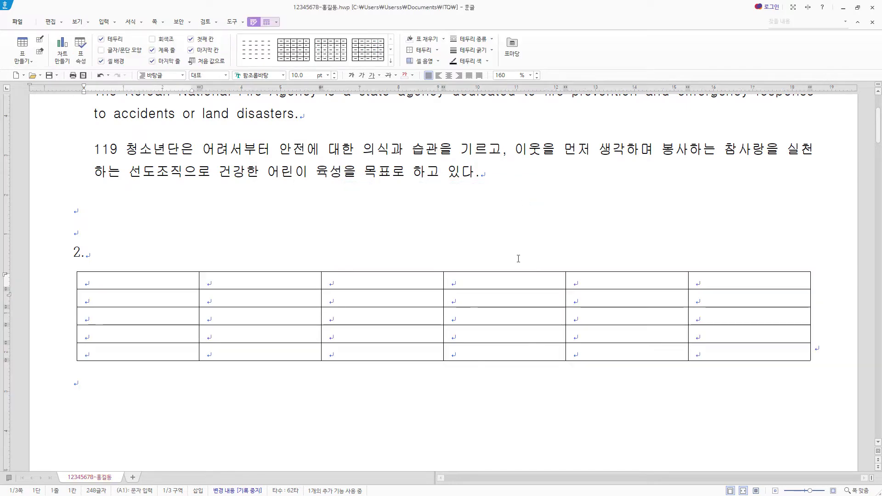
Step: Set the font of all cells in the new table to 돋움 and center their text
{"action": "left_click_drag", "start_coordinate": [158, 278], "coordinate": [732, 354]}
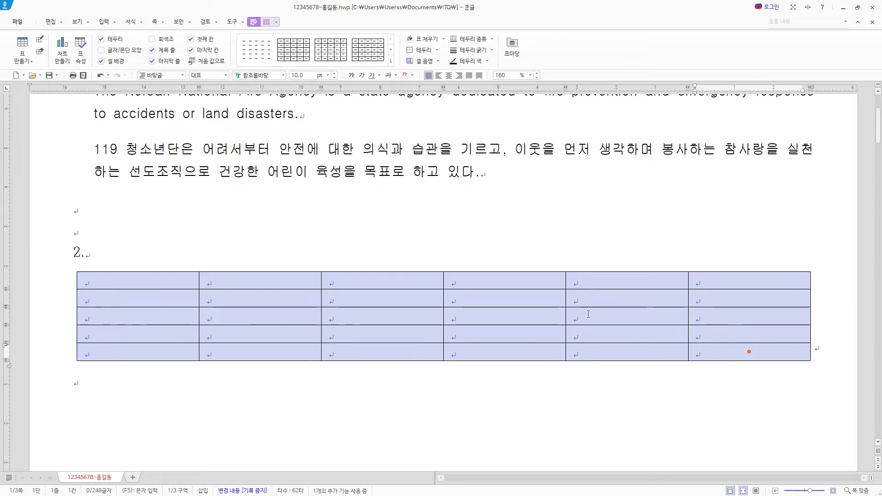
{"action": "left_click", "coordinate": [259, 77]}
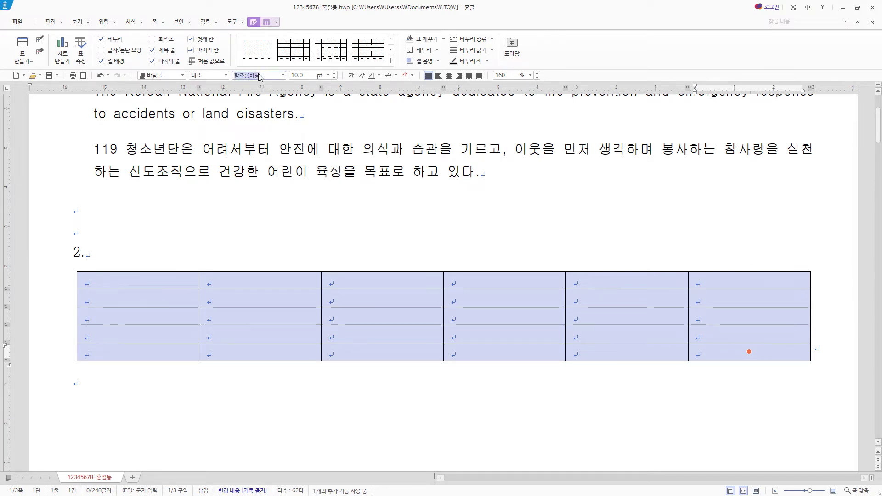
{"action": "type", "text": "돋움"}
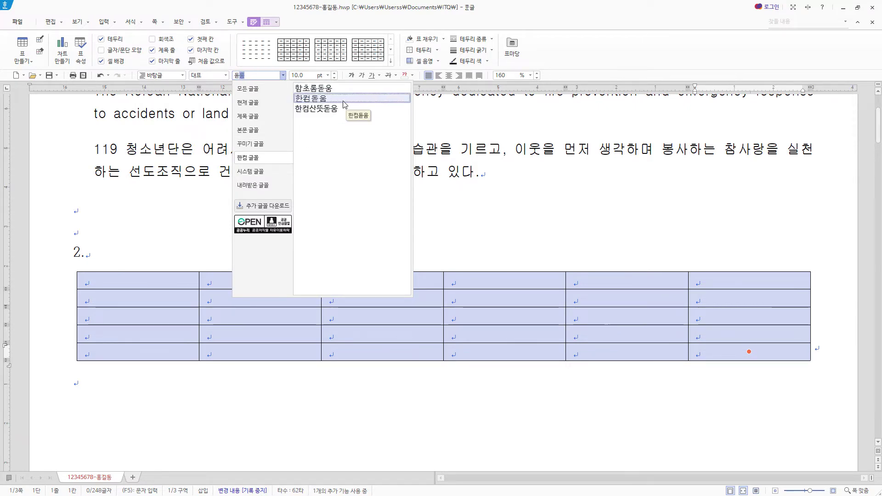
{"action": "left_click", "coordinate": [256, 91]}
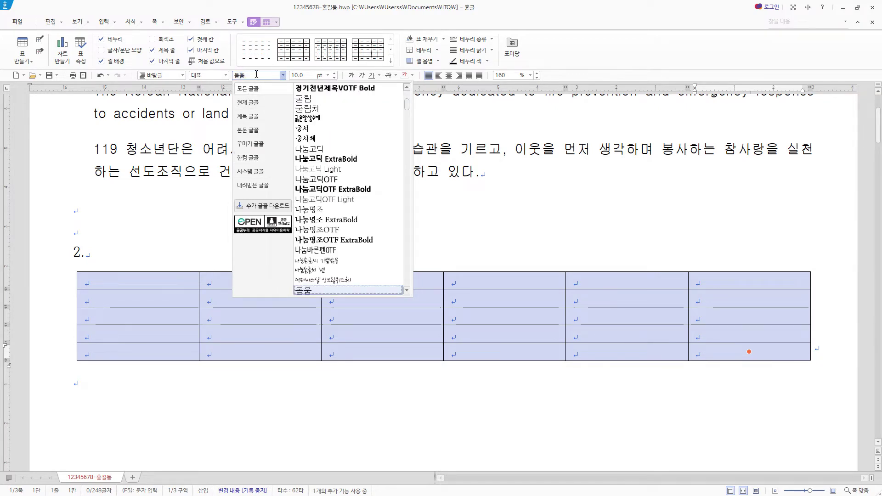
{"action": "left_click", "coordinate": [256, 75]}
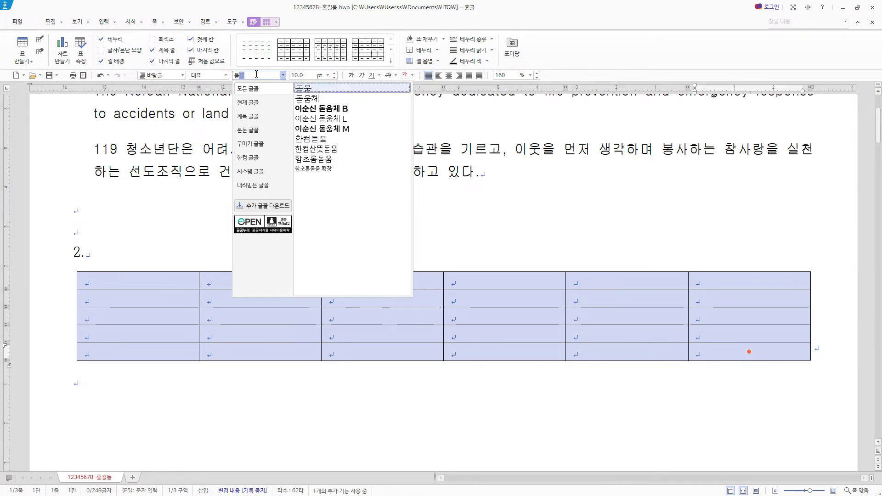
{"action": "left_click", "coordinate": [311, 89]}
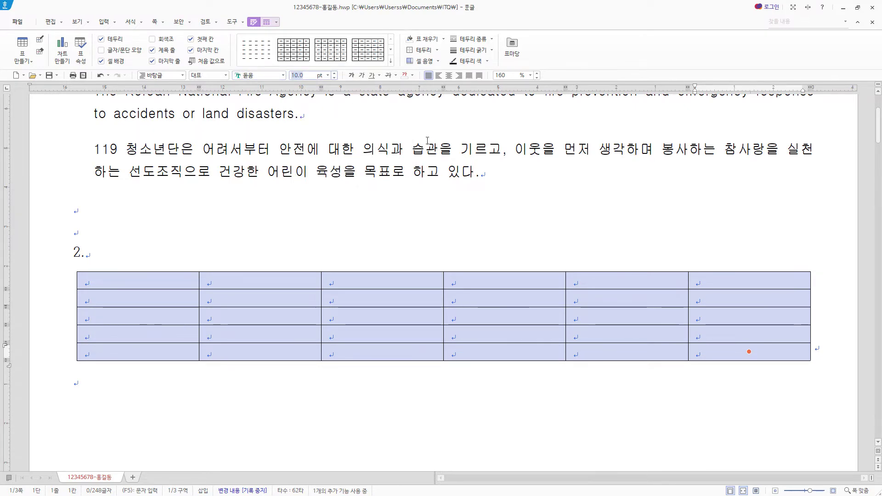
{"action": "left_click", "coordinate": [449, 76]}
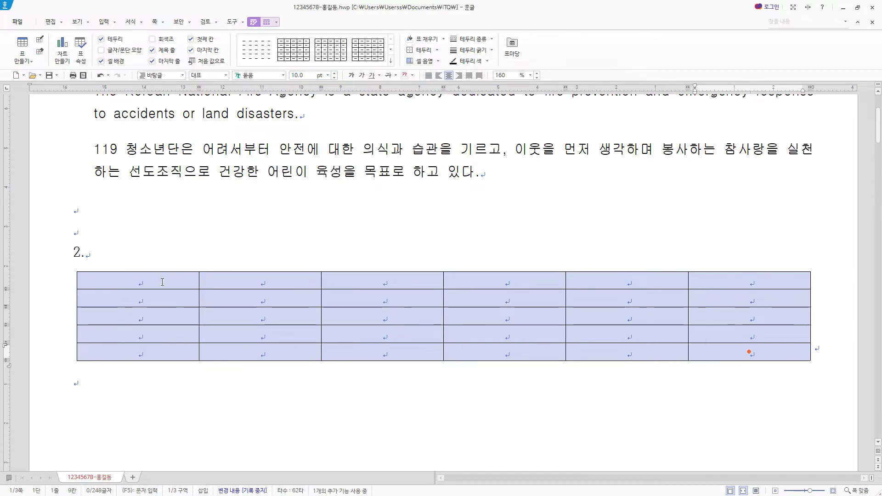
Step: Fill the table with headers 구분, 벤처기업, ISO 인증, 이노비즈 기업, 메인비즈 기업, 합계 and rows 소방설계업 6.2/9.6/4.2/1.3, 소방공사업 2.7/13.4/2.9/4.3, 소방제조업 13.4/21.7/13.1/5.2, 소방관리업 3.1/9.2/3.9/0.4
{"action": "left_click", "coordinate": [162, 282]}
{"action": "left_click", "coordinate": [160, 282]}
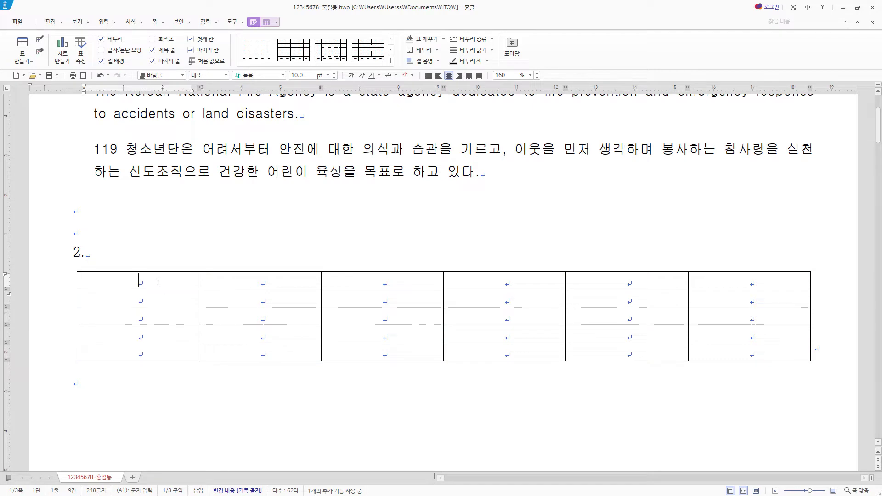
{"action": "type", "text": "구분\t벤처기업\tISO 인증\t이노비즈 기업\t메인비즈 기업\t합계 소방설계업\t6.2\t9.6\t4.2\t1.3 소방공사업\t2.7\t13.4\t2.9\t4.3 소방제조업\t13.4\t21.7\t13.1\t5.2 소방관리업\t3.1\t9.2\t3.9\t0.4"}
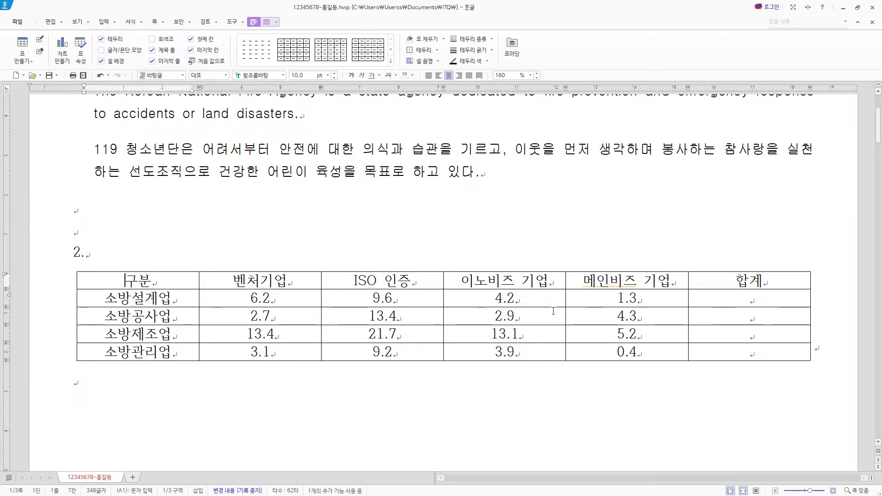
Step: Right-align the number cells and the empty 합계 cells, leaving out the header row and the first column
{"action": "left_click_drag", "start_coordinate": [254, 301], "coordinate": [760, 357]}
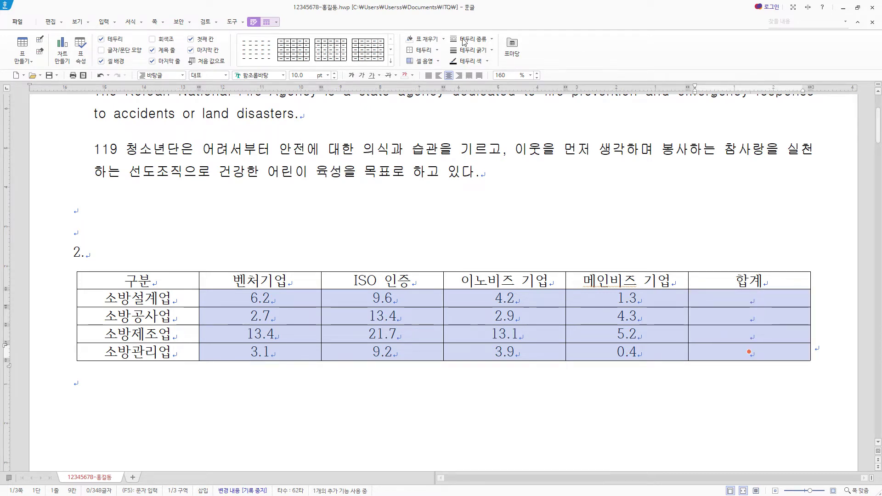
{"action": "left_click", "coordinate": [460, 75]}
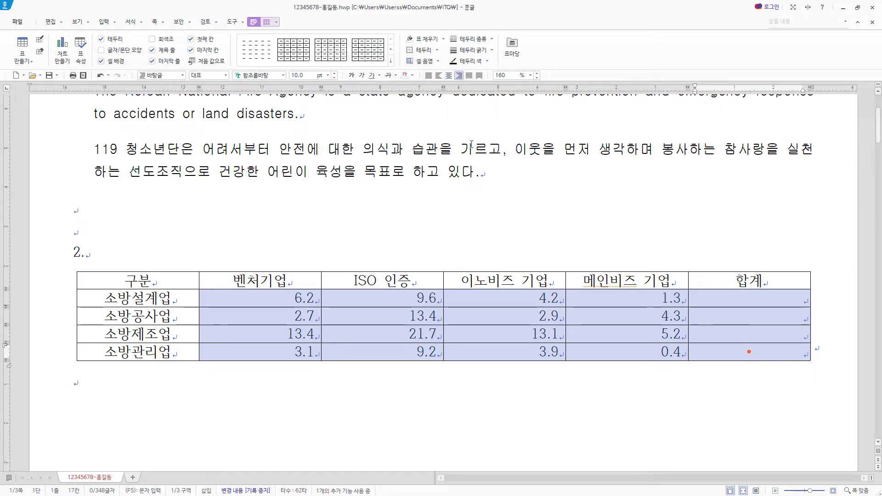
Step: Fill the cells from 구분 through the 메인비즈 기업 value of the 소방제조업 row with a yellow background
{"action": "left_click", "coordinate": [157, 280]}
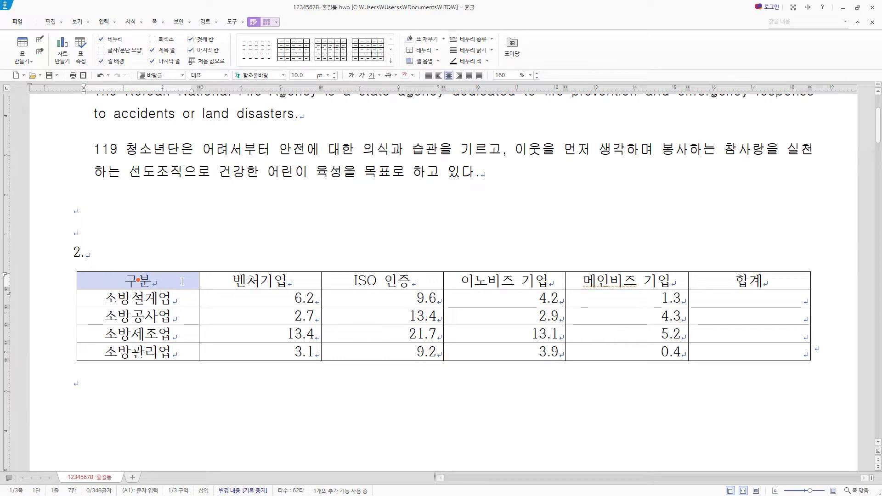
{"action": "left_click_drag", "start_coordinate": [157, 281], "coordinate": [588, 332]}
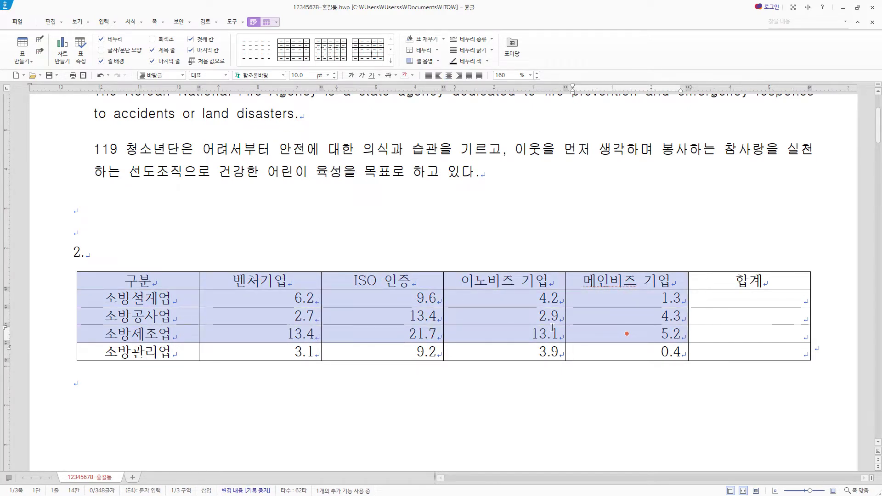
{"action": "key", "text": "l"}
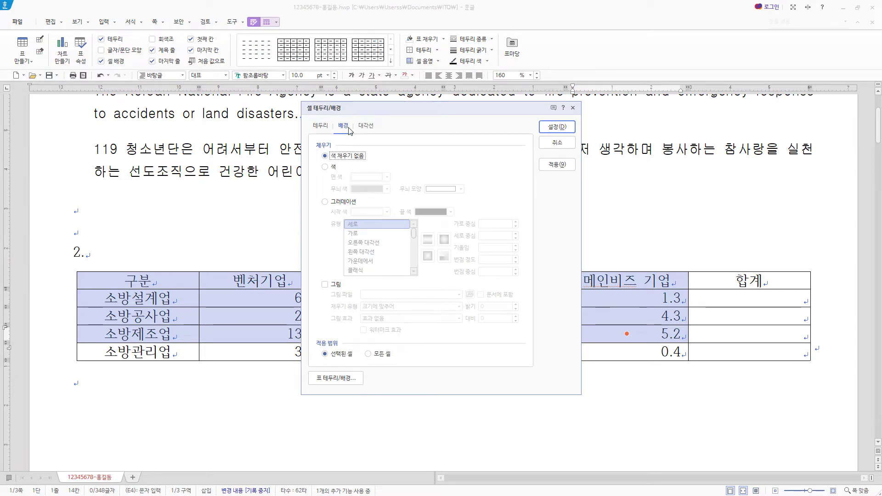
{"action": "left_click", "coordinate": [333, 168]}
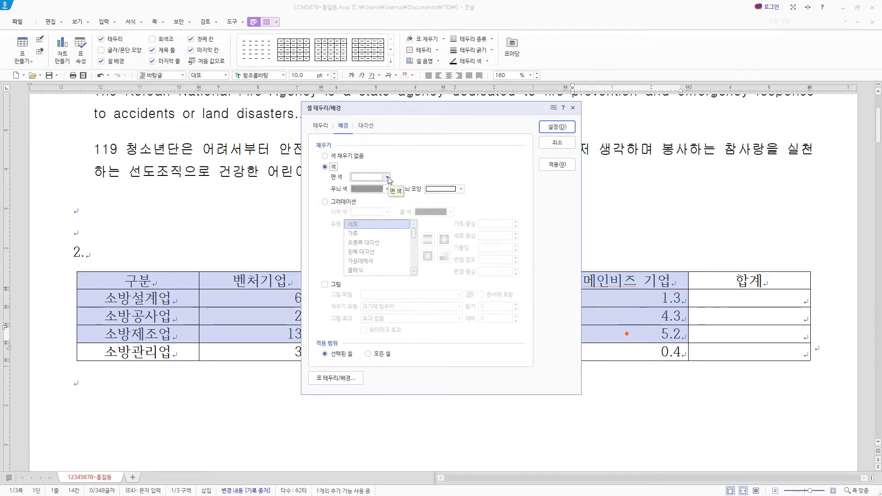
{"action": "left_click", "coordinate": [388, 177]}
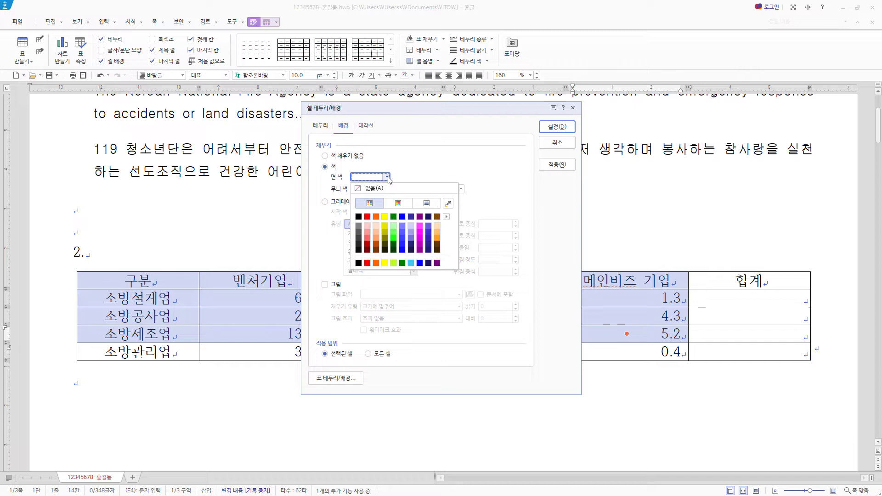
{"action": "left_click", "coordinate": [446, 216]}
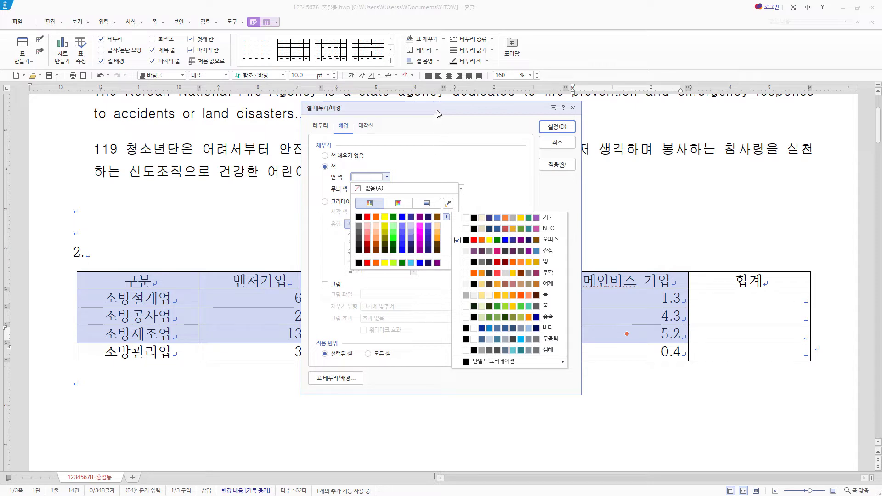
{"action": "left_click", "coordinate": [387, 177]}
{"action": "left_click", "coordinate": [386, 177]}
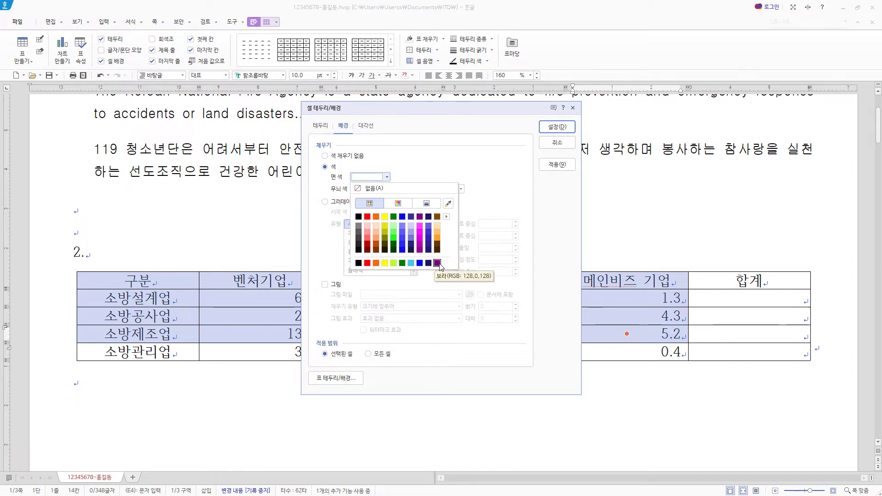
{"action": "left_click", "coordinate": [446, 218]}
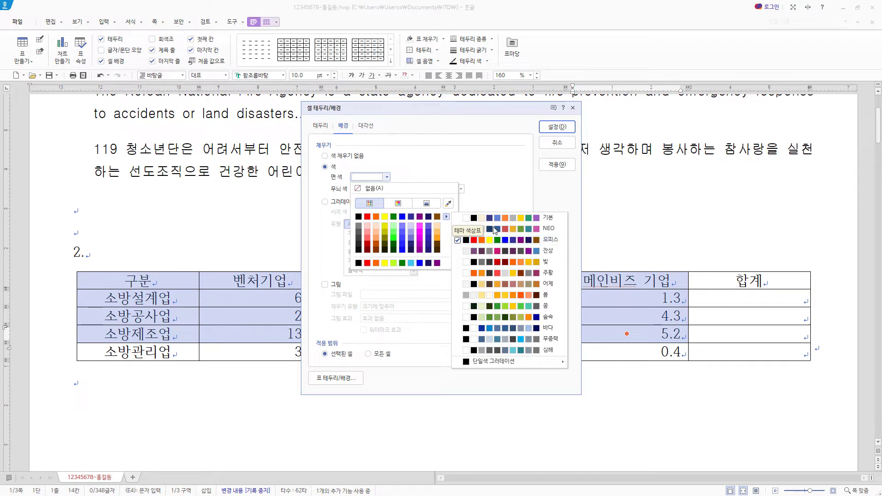
{"action": "left_click", "coordinate": [385, 216]}
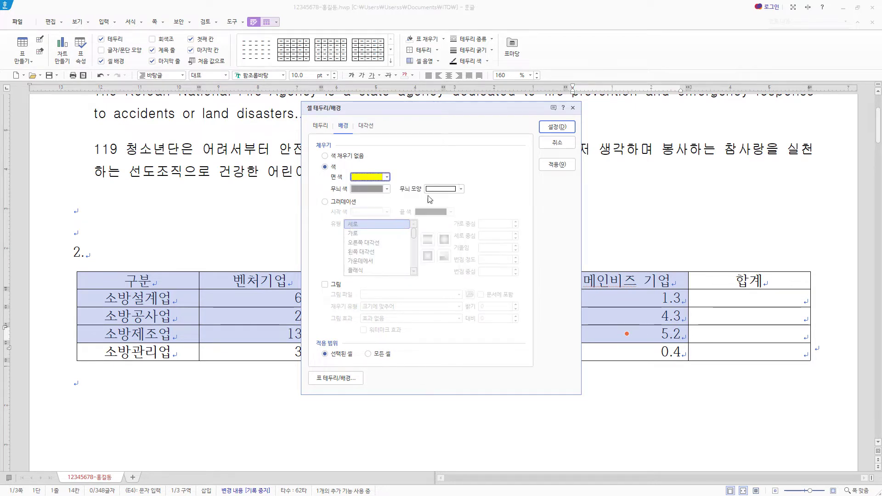
{"action": "left_click", "coordinate": [566, 131]}
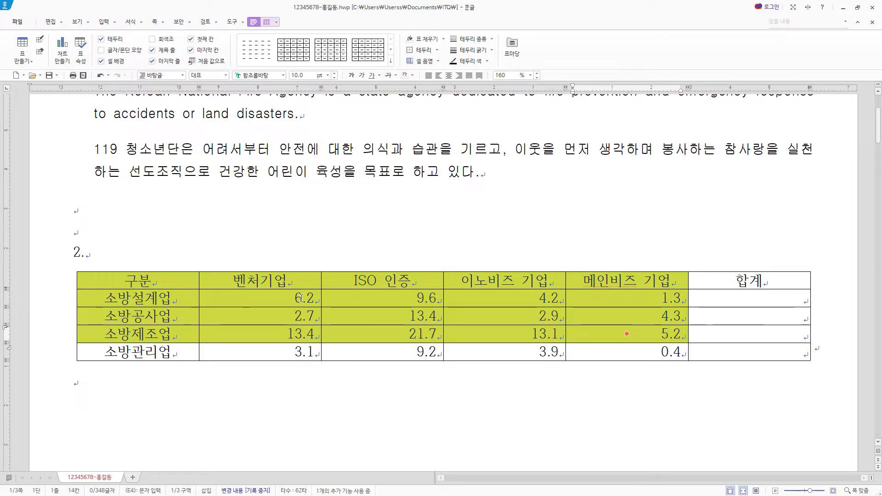
Step: Calculate the 합계 values of the 소방설계업, 소방공사업 and 소방제조업 rows with a block sum (블록 합계), and place the cursor in the 소방관리업 row's 합계 cell
{"action": "left_click_drag", "start_coordinate": [250, 302], "coordinate": [692, 296]}
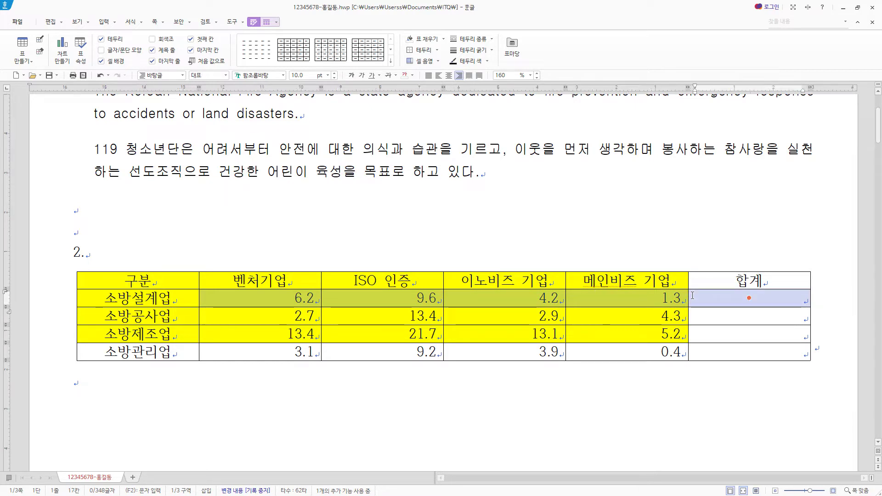
{"action": "left_click_drag", "start_coordinate": [692, 296], "coordinate": [703, 328]}
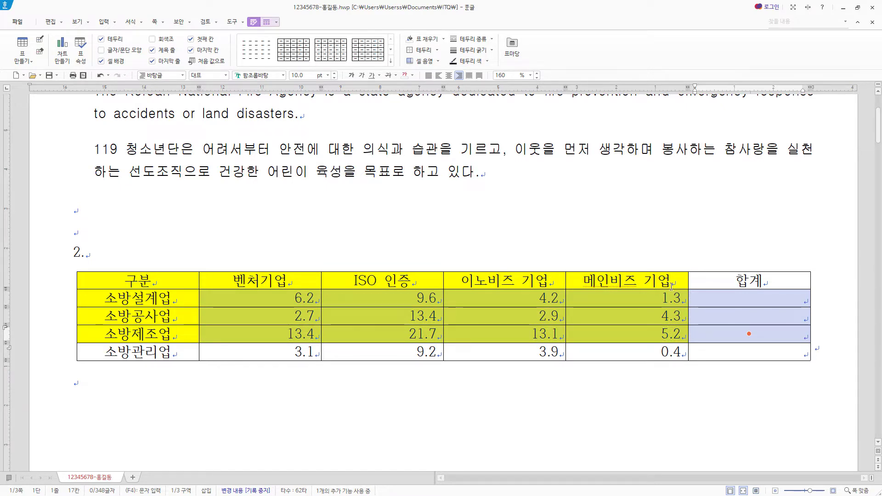
{"action": "scroll", "coordinate": [706, 313], "scroll_direction": "down", "scroll_amount": 3}
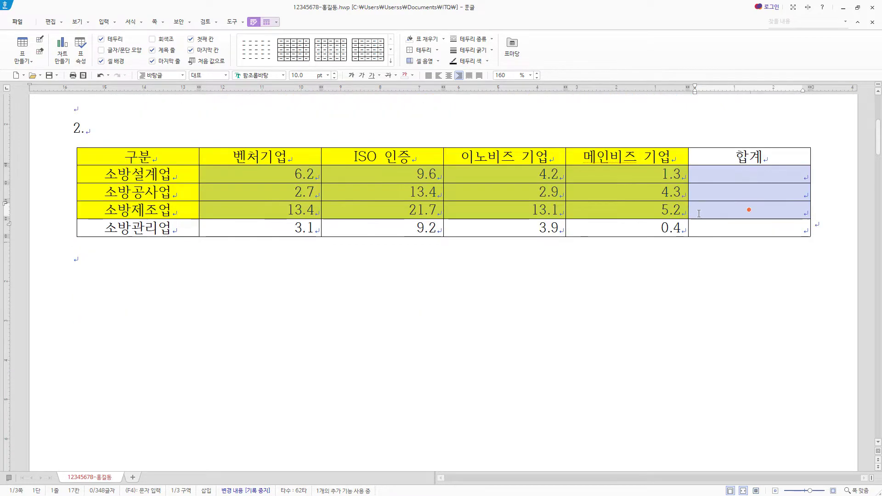
{"action": "right_click", "coordinate": [698, 175]}
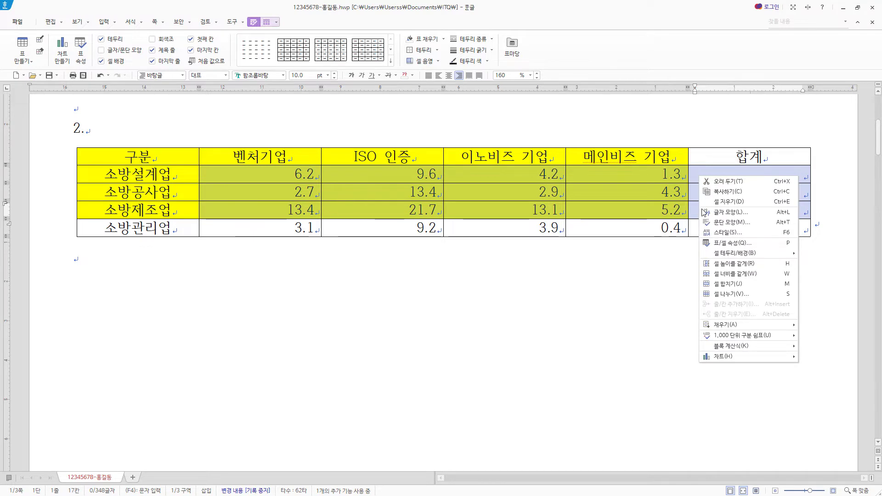
{"action": "mouse_move", "coordinate": [727, 351]}
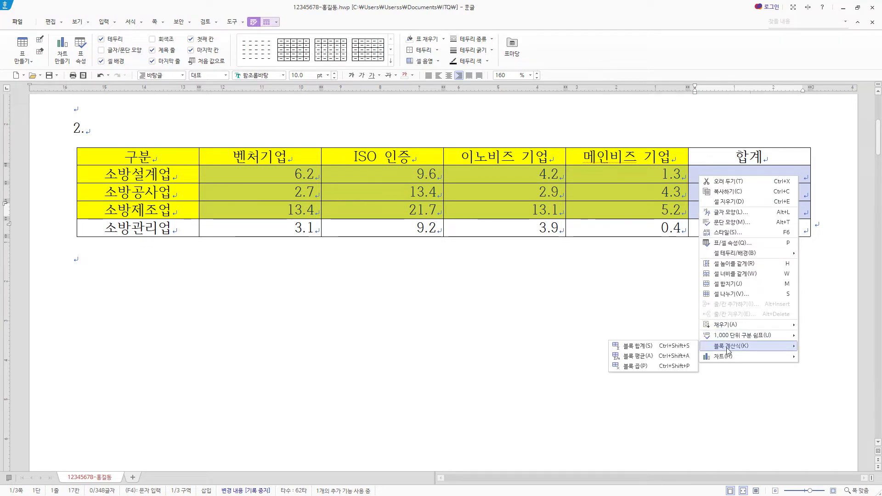
{"action": "left_click", "coordinate": [689, 347]}
{"action": "left_click", "coordinate": [782, 176]}
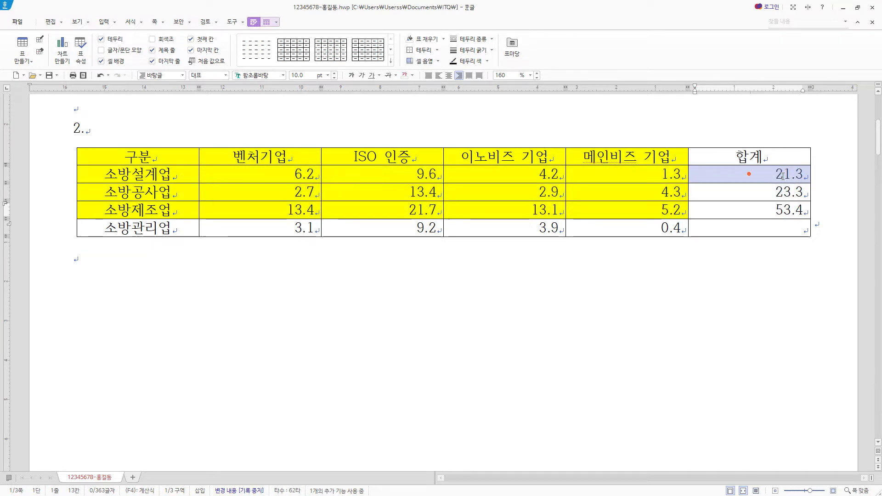
{"action": "key", "text": "Escape"}
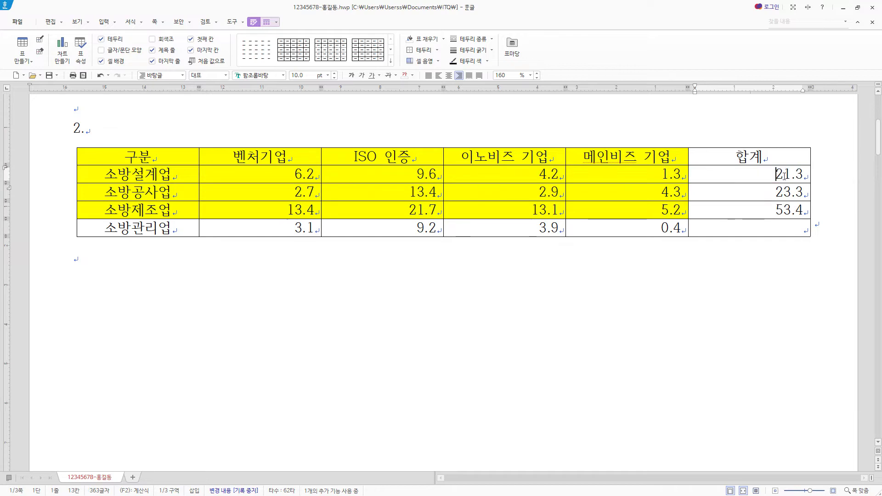
{"action": "left_click", "coordinate": [761, 233]}
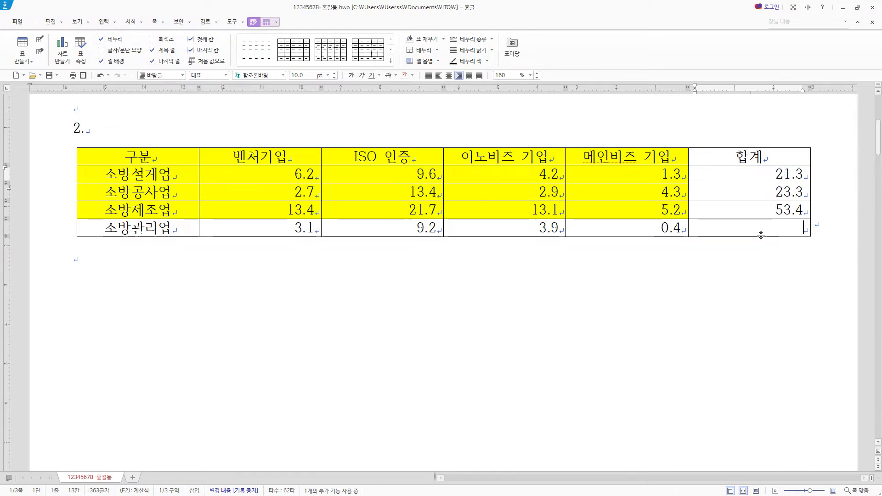
{"action": "left_click", "coordinate": [762, 230]}
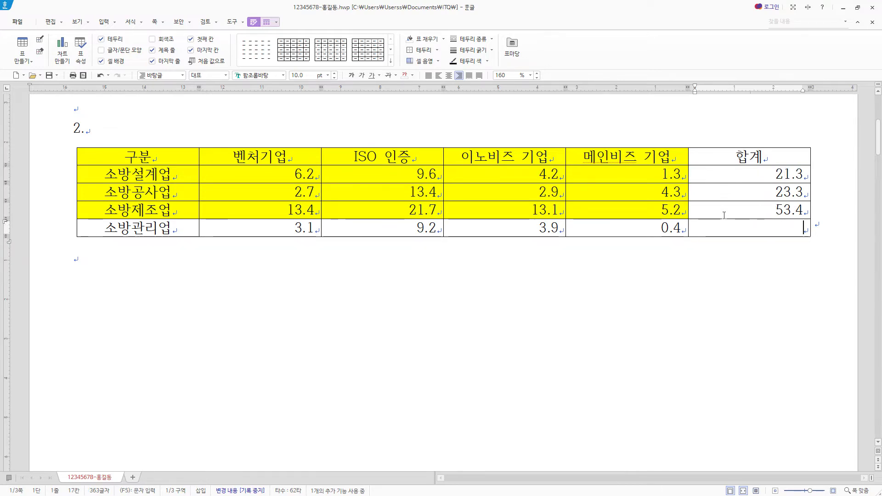
Step: Add a caption above the table and replace its default text with "소방산업 기업인증 현황(단위 : %)"
{"action": "scroll", "coordinate": [720, 232], "scroll_direction": "up", "scroll_amount": 2}
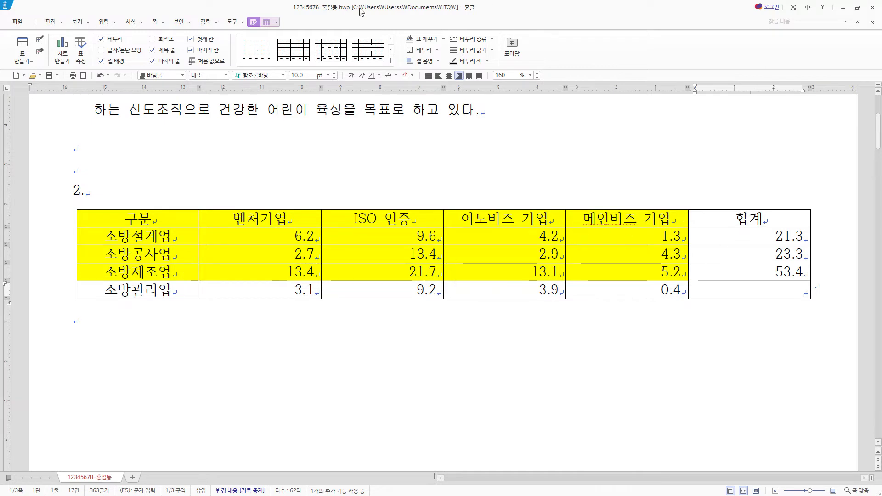
{"action": "left_click", "coordinate": [268, 24]}
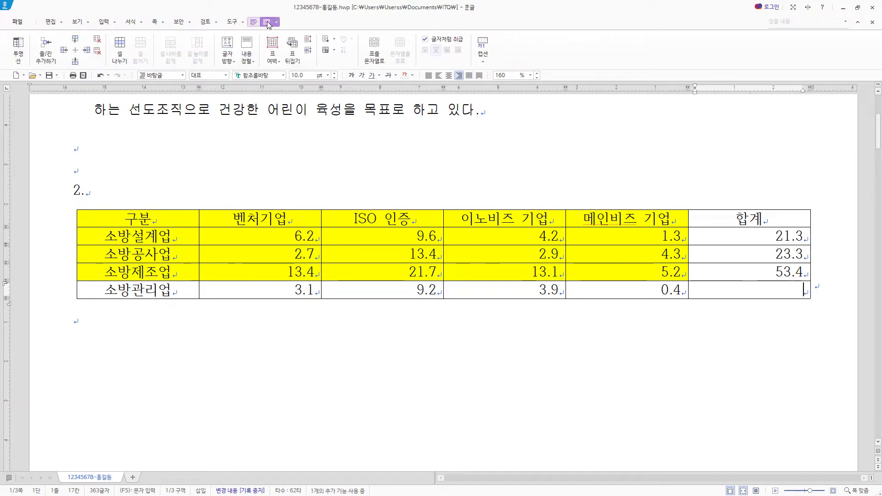
{"action": "left_click", "coordinate": [484, 62]}
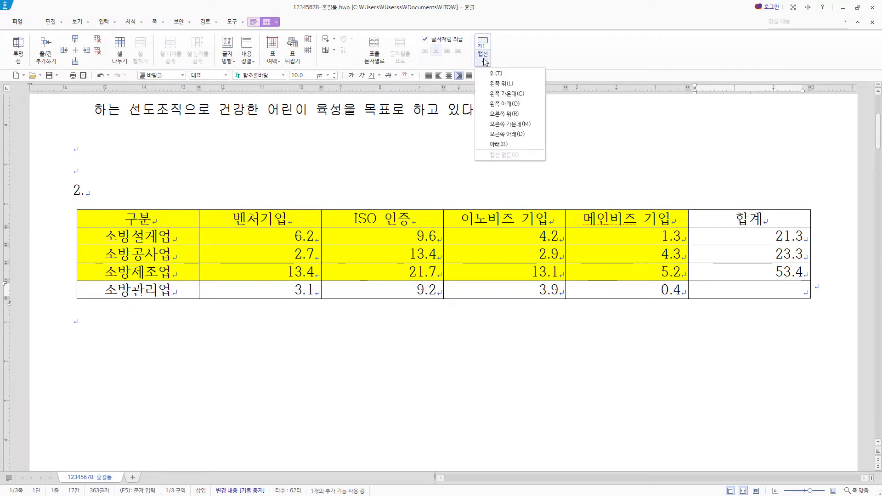
{"action": "left_click", "coordinate": [511, 74]}
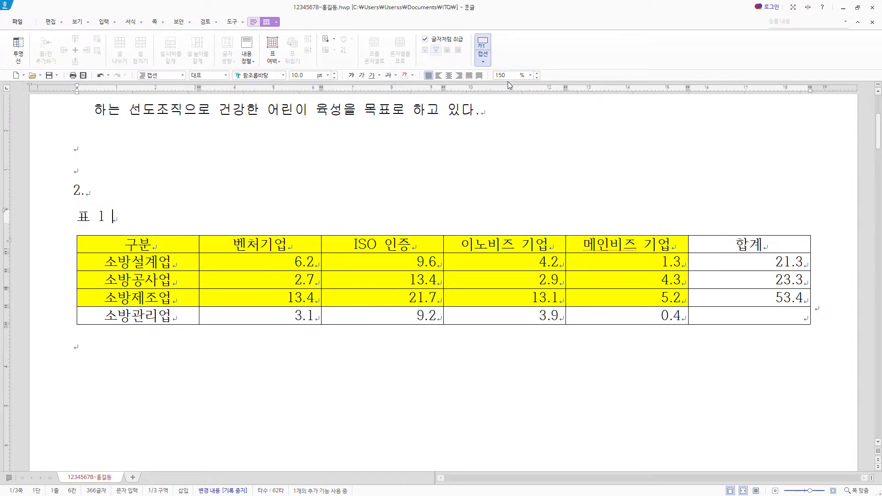
{"action": "key", "text": "shift+Home"}
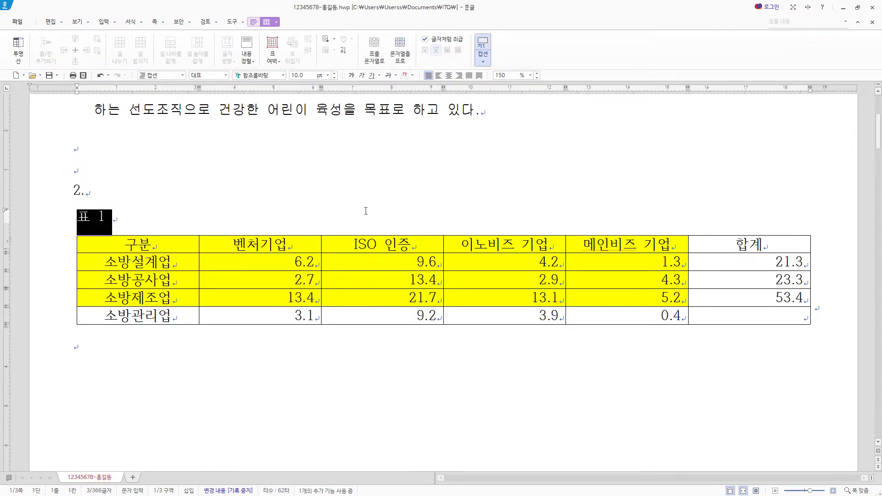
{"action": "type", "text": "소방산업 기업인증 현황(단위 : %)"}
{"action": "key", "text": "shift+Escape"}
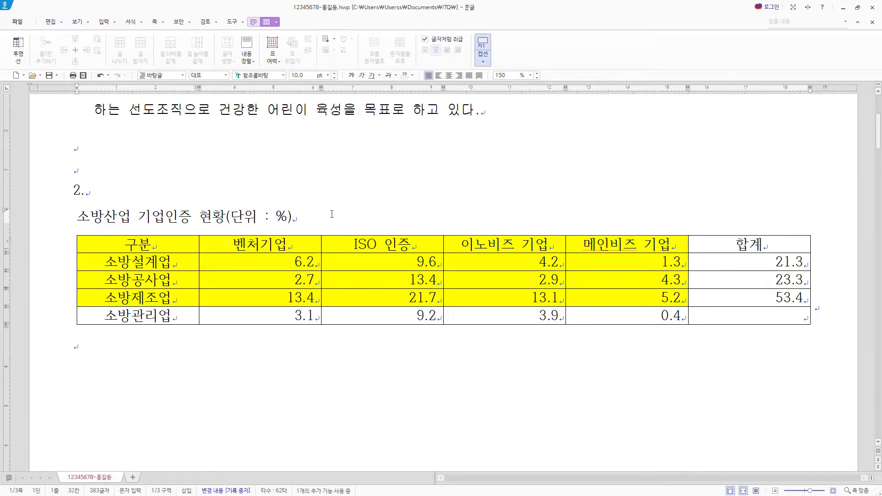
Step: Set the whole table caption in the 돋움 font and right-align it
{"action": "left_click_drag", "start_coordinate": [332, 214], "coordinate": [71, 218]}
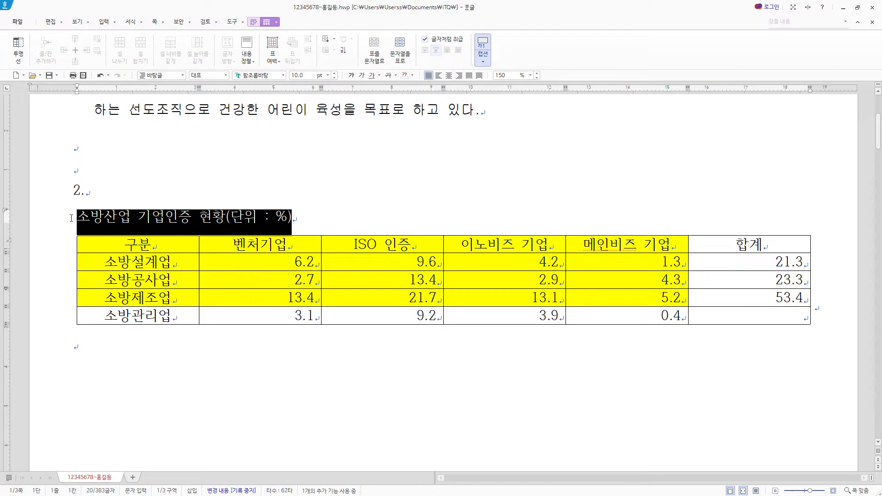
{"action": "left_click", "coordinate": [266, 76]}
{"action": "type", "text": "돋움"}
{"action": "key", "text": "Return"}
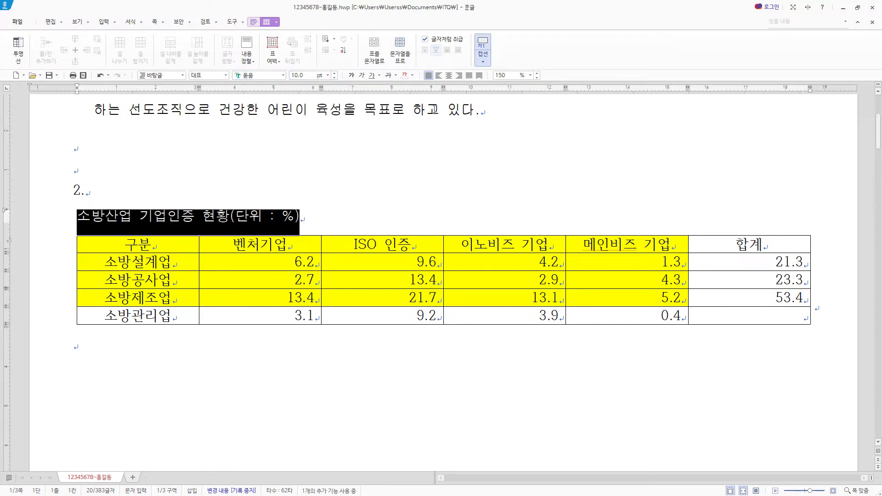
{"action": "left_click", "coordinate": [458, 75]}
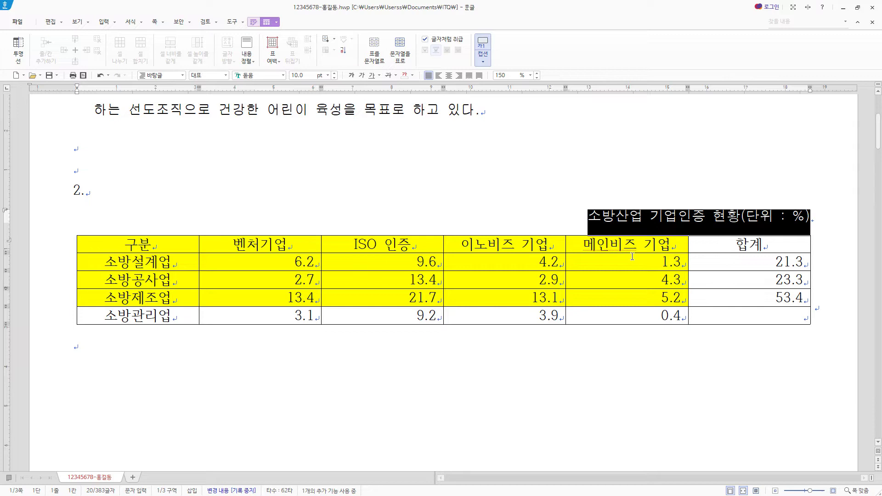
{"action": "left_click", "coordinate": [703, 240]}
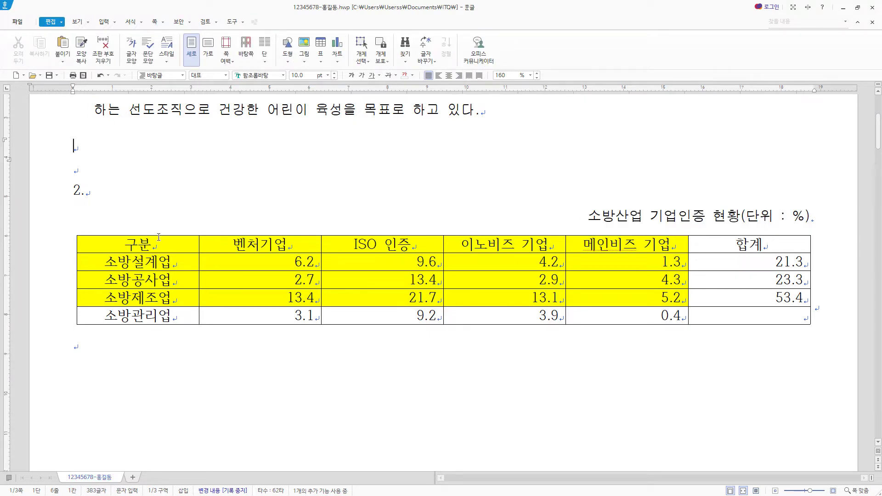
Step: Select all cells of the table and increase the height of every row slightly
{"action": "left_click_drag", "start_coordinate": [148, 241], "coordinate": [746, 330]}
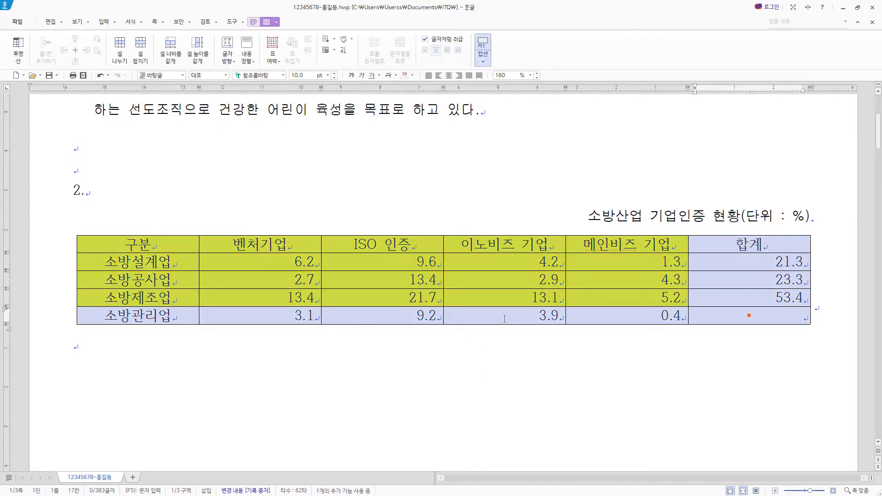
{"action": "scroll", "coordinate": [530, 328], "scroll_direction": "down", "scroll_amount": 3}
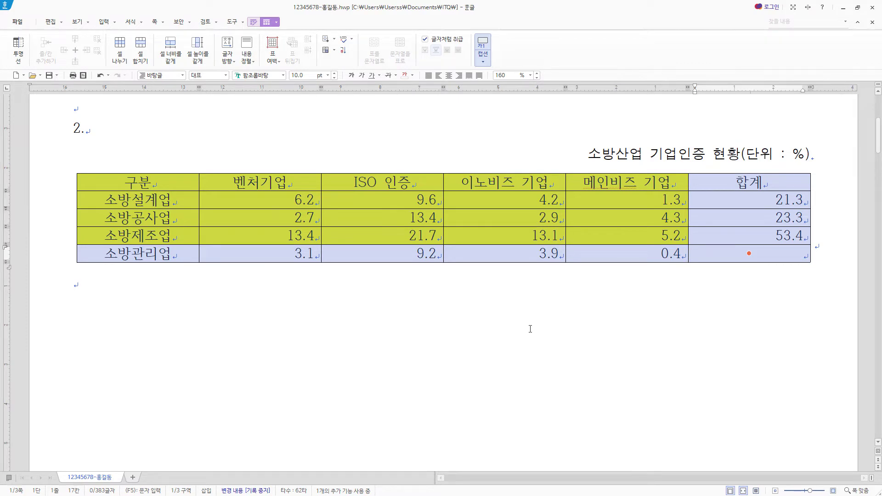
{"action": "key", "text": "ctrl+Down"}
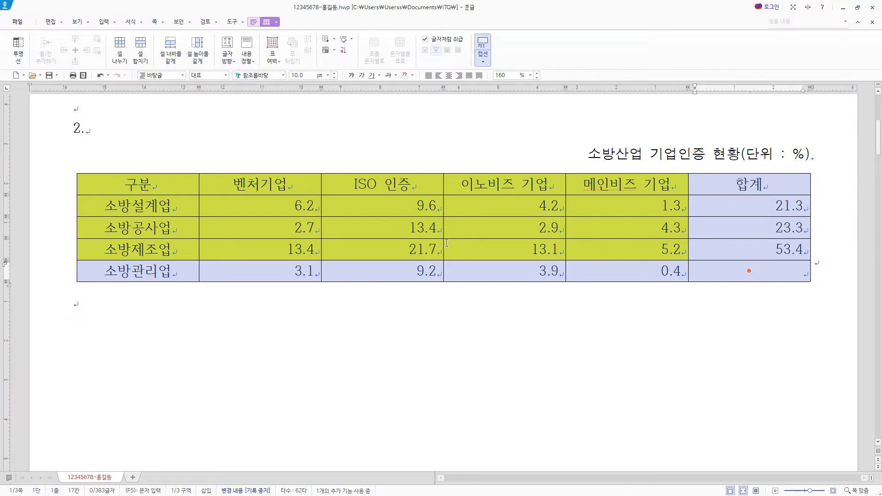
Step: Apply a 0.5 mm double line to the outer border of the whole selected table
{"action": "key", "text": "l"}
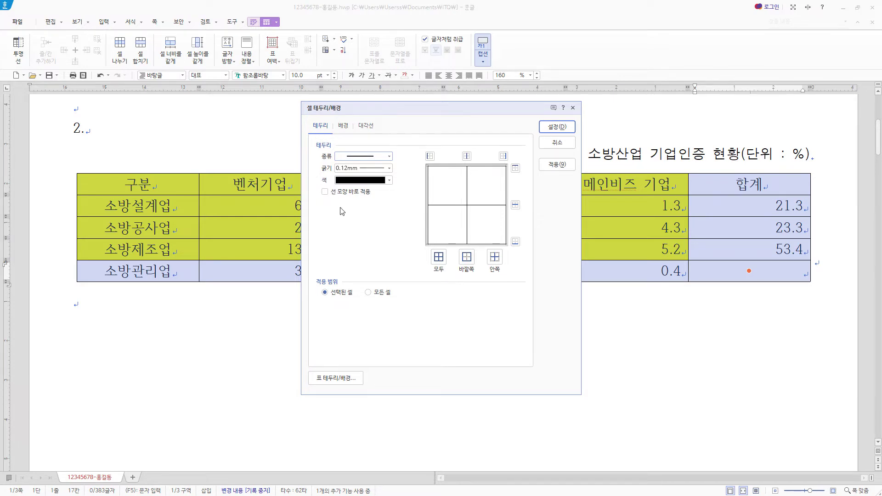
{"action": "left_click", "coordinate": [328, 194]}
{"action": "left_click", "coordinate": [389, 156]}
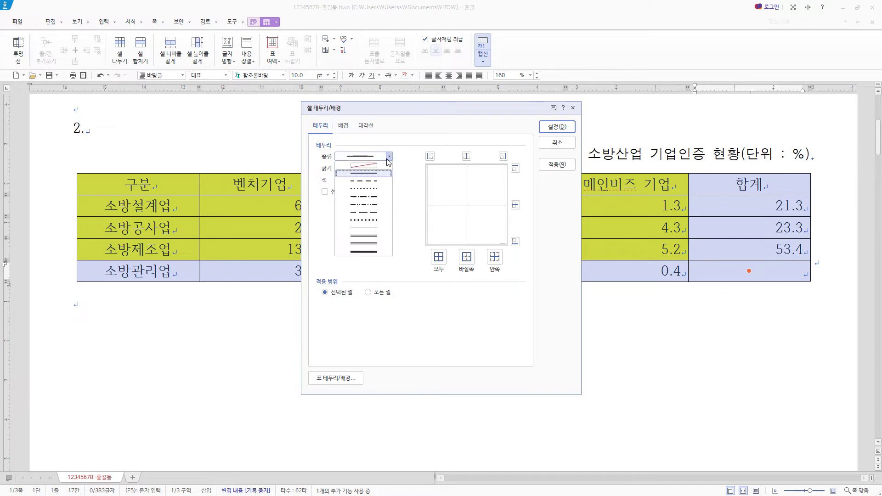
{"action": "left_click", "coordinate": [362, 235]}
{"action": "left_click", "coordinate": [466, 258]}
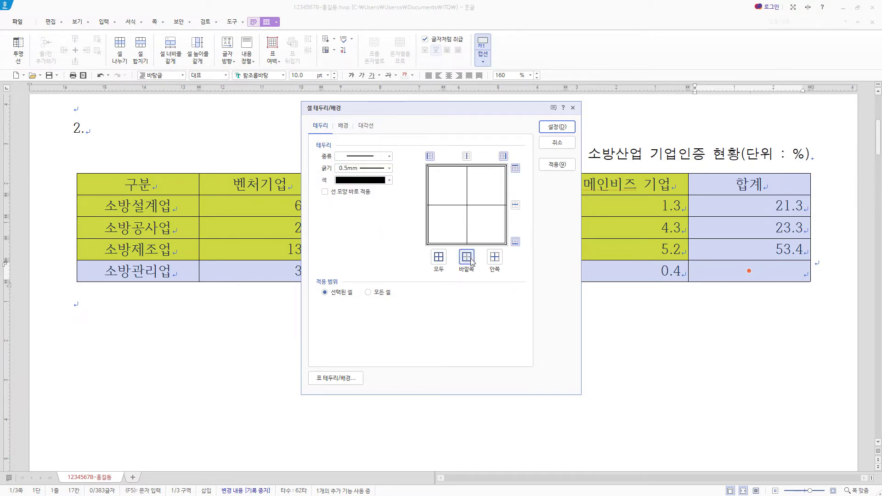
{"action": "left_click", "coordinate": [556, 126]}
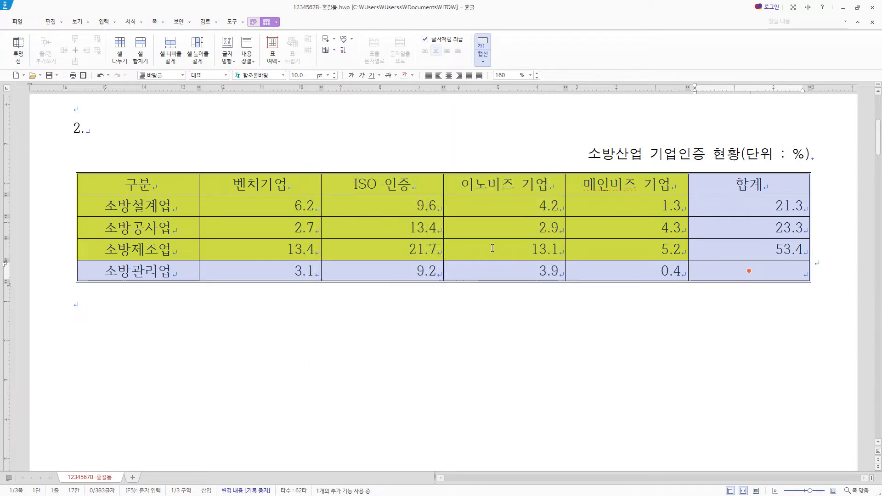
Step: Apply a 0.5 mm double line to the bottom border of the header row, from 구분 through 합계
{"action": "left_click", "coordinate": [146, 185]}
{"action": "left_click_drag", "start_coordinate": [146, 185], "coordinate": [702, 191]}
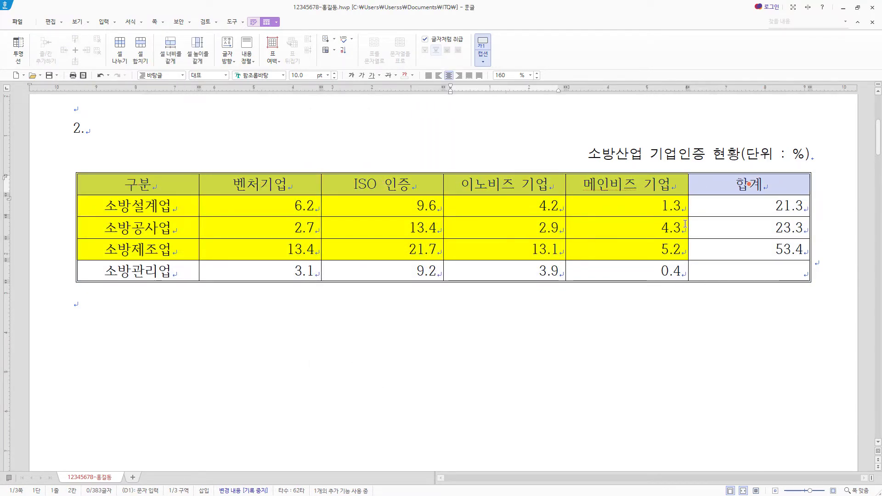
{"action": "key", "text": "l"}
{"action": "left_click", "coordinate": [389, 156]}
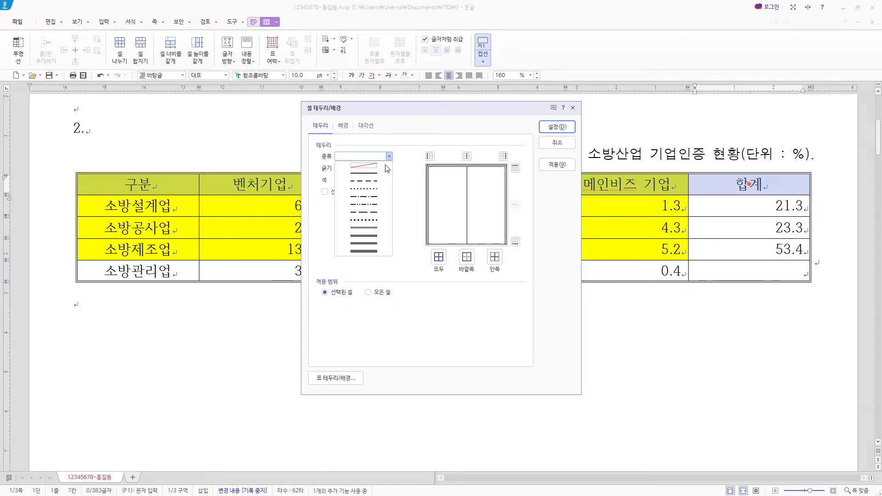
{"action": "left_click", "coordinate": [371, 228]}
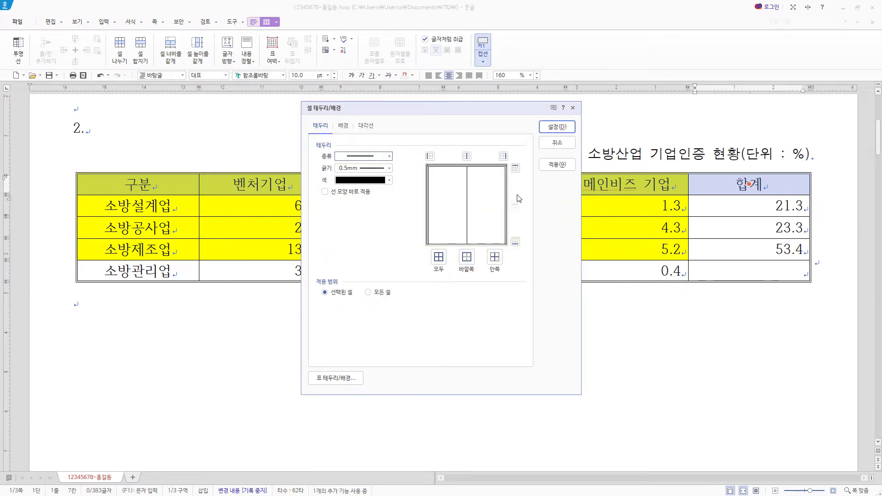
{"action": "left_click", "coordinate": [516, 242]}
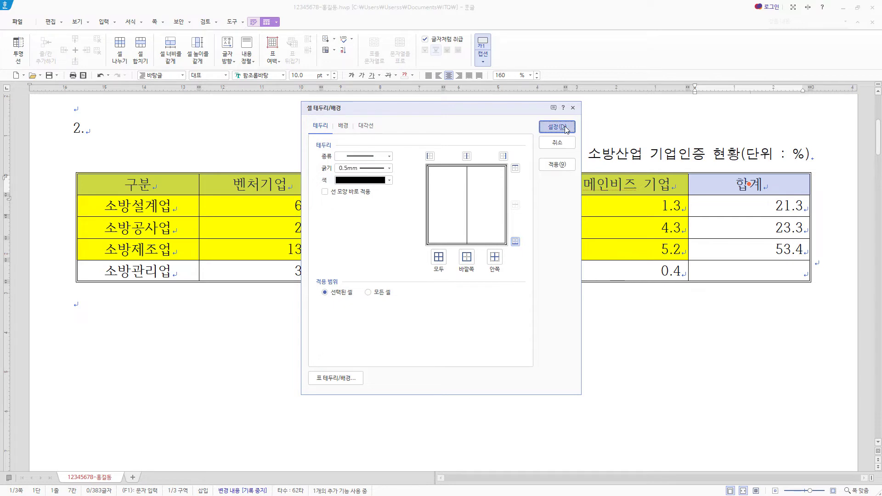
{"action": "left_click", "coordinate": [557, 127]}
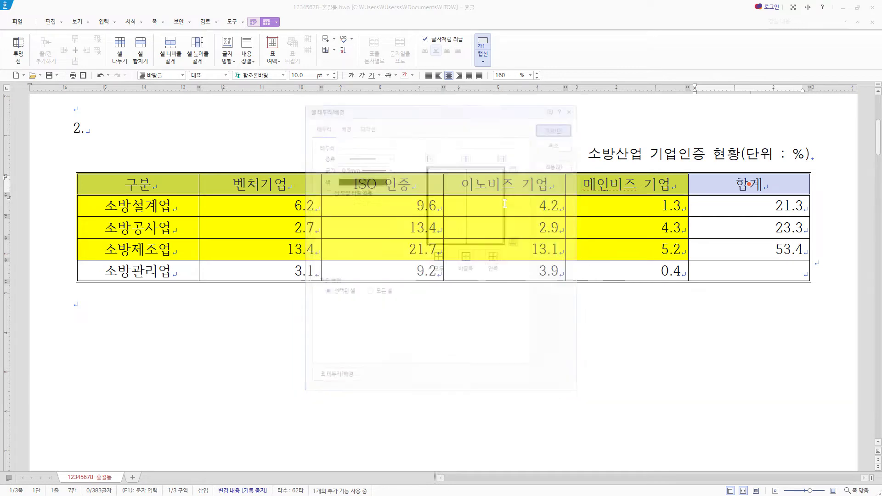
Step: Apply a 0.5 mm double line to the right border of the first column, from 구분 through 소방관리업
{"action": "left_click", "coordinate": [174, 184]}
{"action": "left_click_drag", "start_coordinate": [174, 183], "coordinate": [177, 274]}
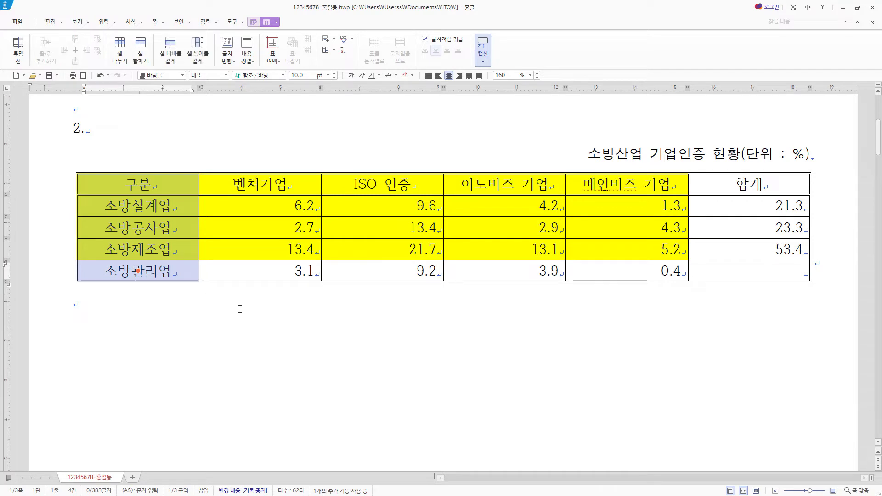
{"action": "key", "text": "l"}
{"action": "left_click", "coordinate": [389, 156]}
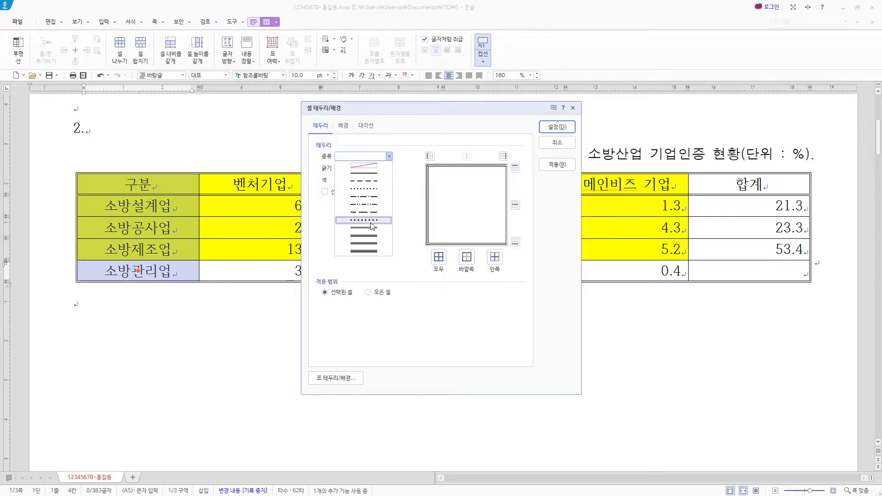
{"action": "left_click", "coordinate": [370, 228]}
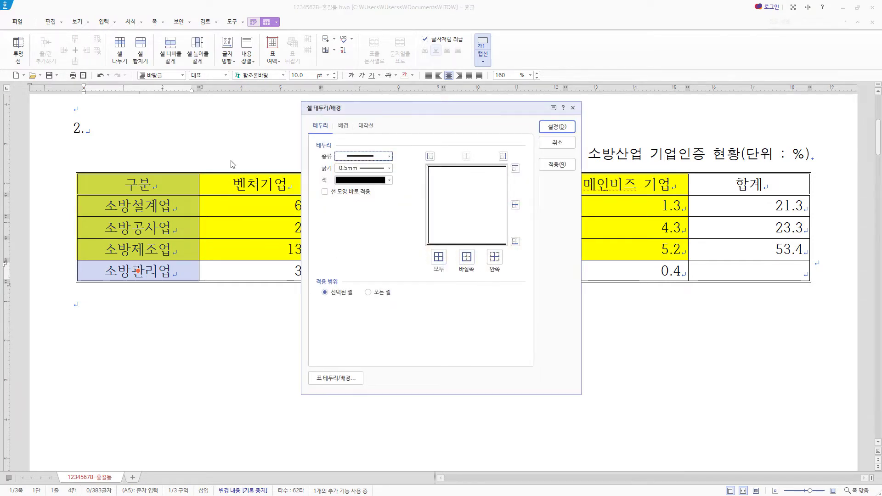
{"action": "left_click", "coordinate": [503, 157]}
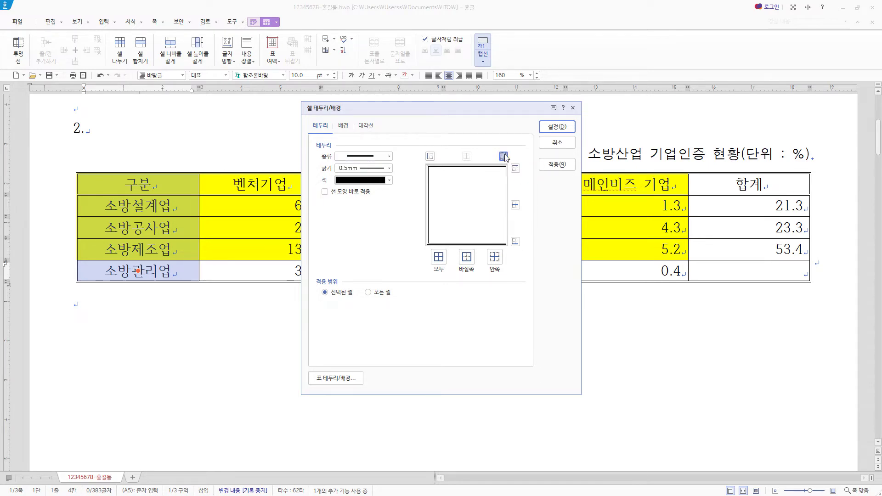
{"action": "left_click", "coordinate": [557, 126]}
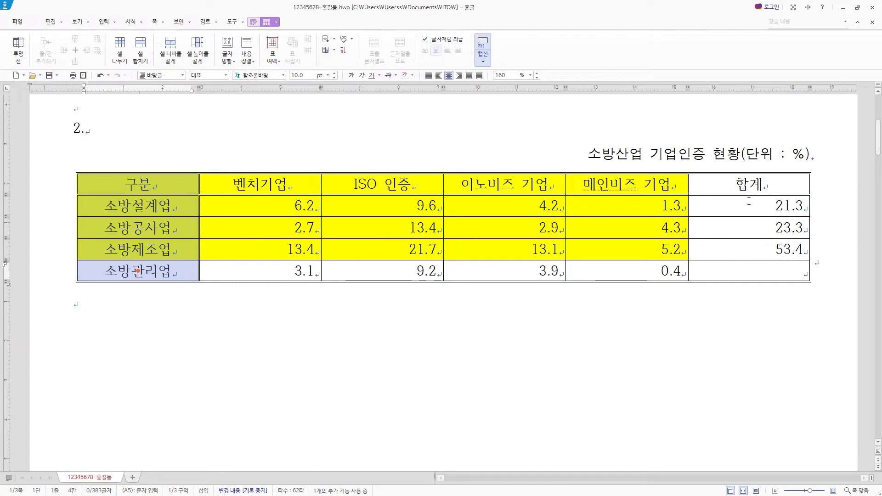
Step: Cross out the empty 합계 cell of the 소방관리업 row with both diagonal lines
{"action": "left_click", "coordinate": [752, 269]}
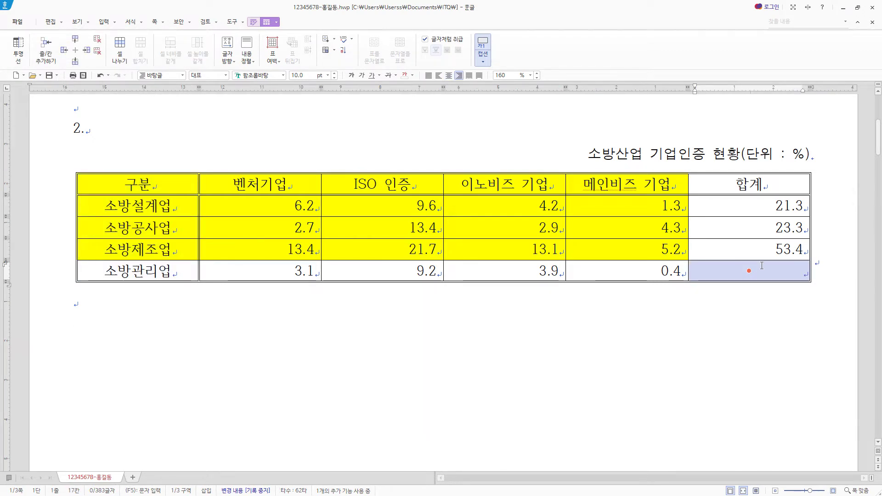
{"action": "key", "text": "l"}
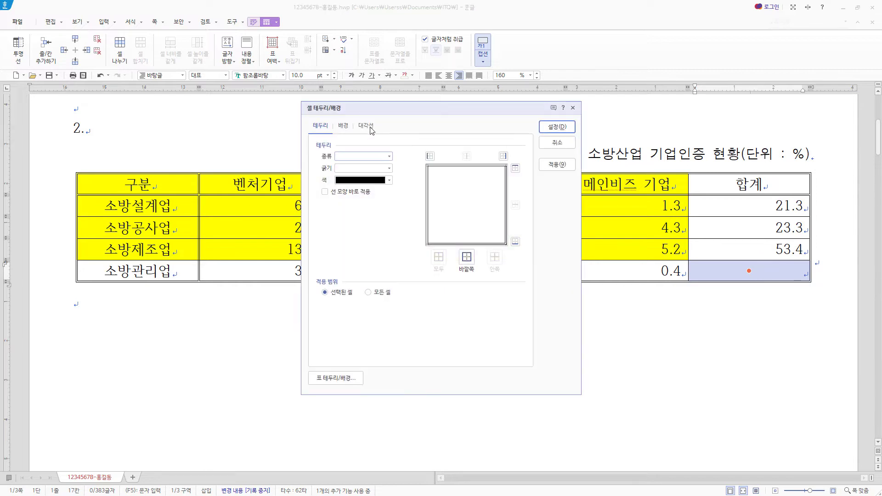
{"action": "left_click", "coordinate": [366, 126]}
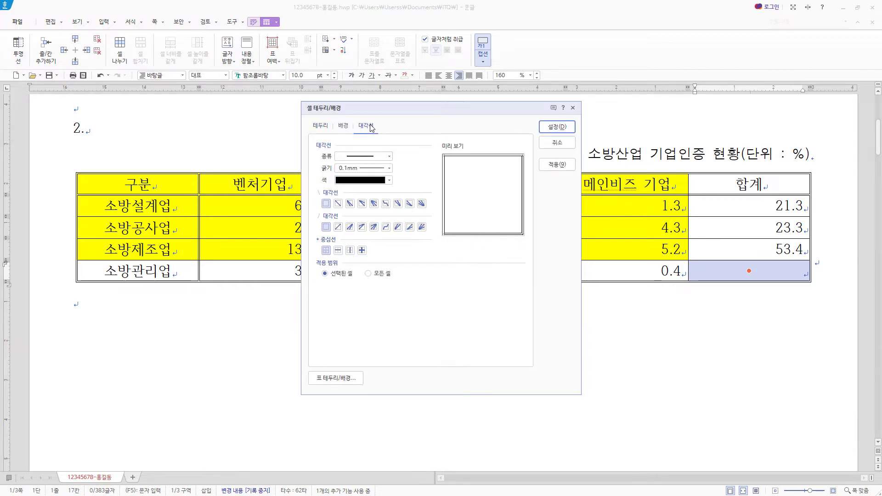
{"action": "left_click", "coordinate": [338, 204]}
{"action": "left_click", "coordinate": [337, 227]}
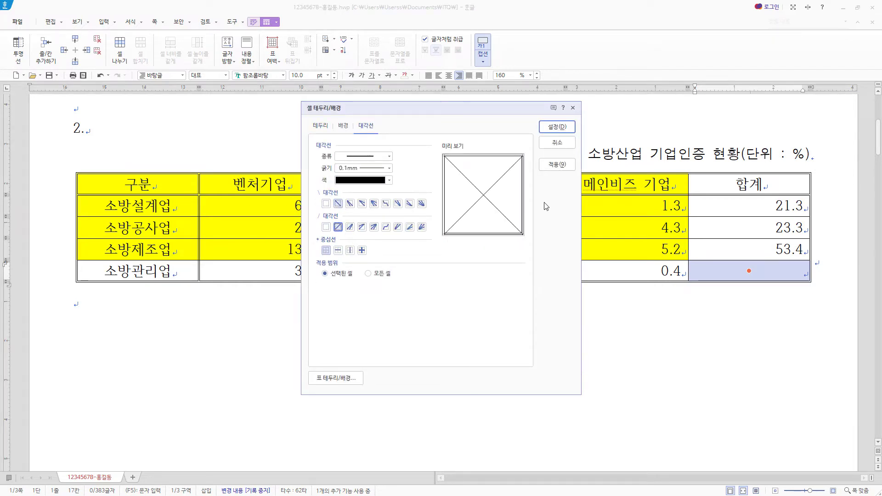
{"action": "left_click", "coordinate": [557, 126]}
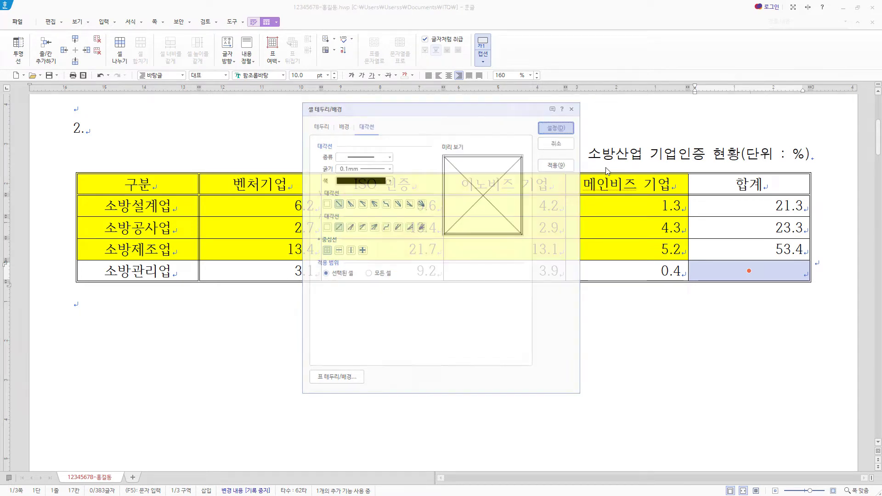
Step: Set the font of all table cells to 돋움
{"action": "left_click_drag", "start_coordinate": [152, 182], "coordinate": [481, 285]}
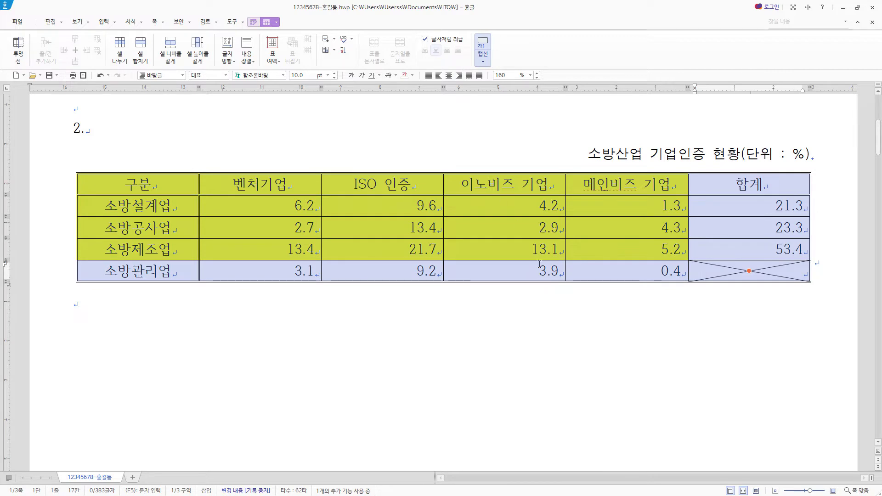
{"action": "left_click", "coordinate": [273, 76]}
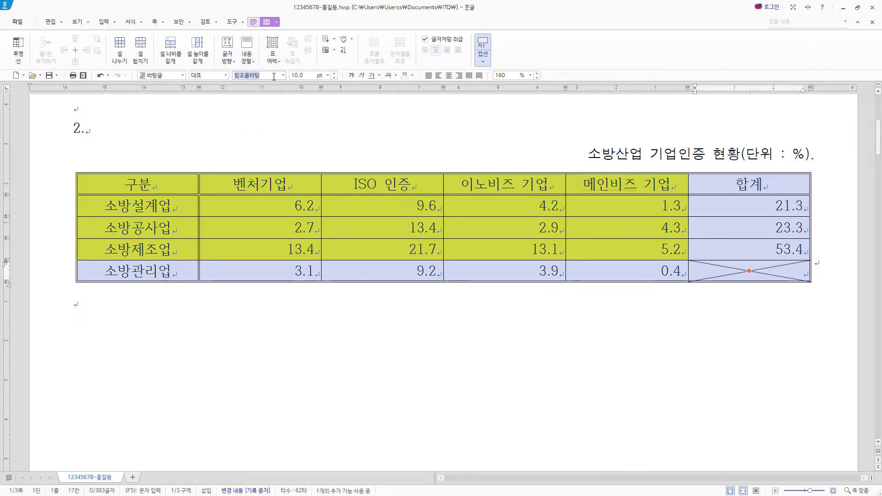
{"action": "type", "text": "돋움"}
{"action": "key", "text": "Return"}
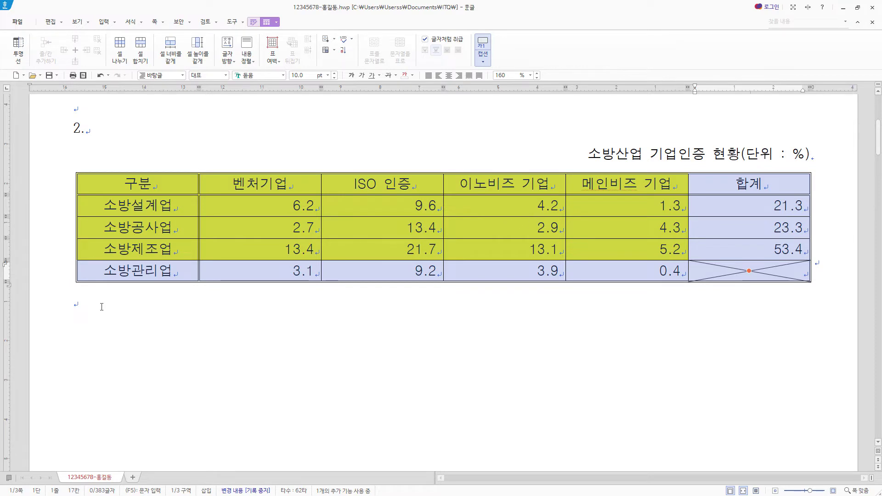
Step: Leave the table cell selection and add an empty line directly after the table
{"action": "key", "text": "Escape"}
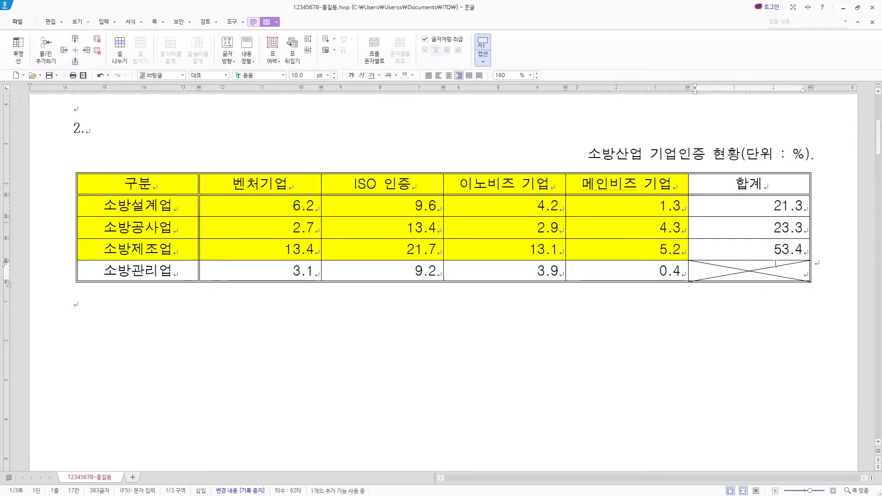
{"action": "key", "text": "shift+Escape"}
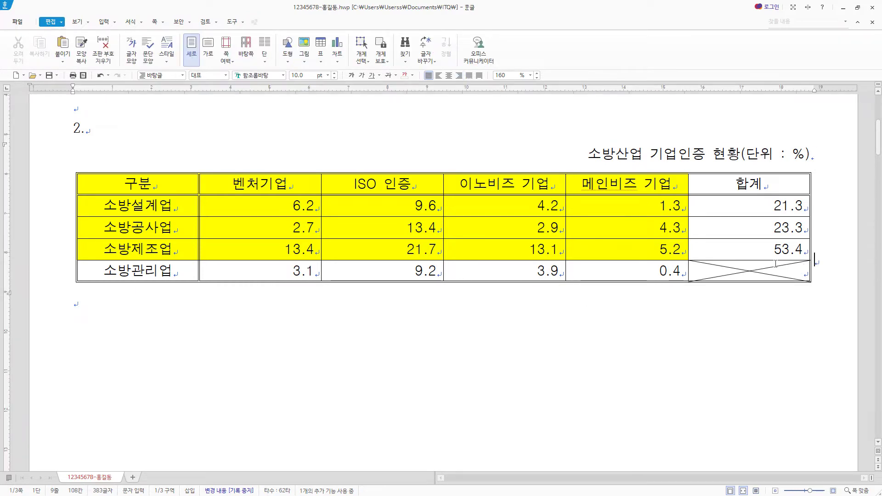
{"action": "key", "text": "Return"}
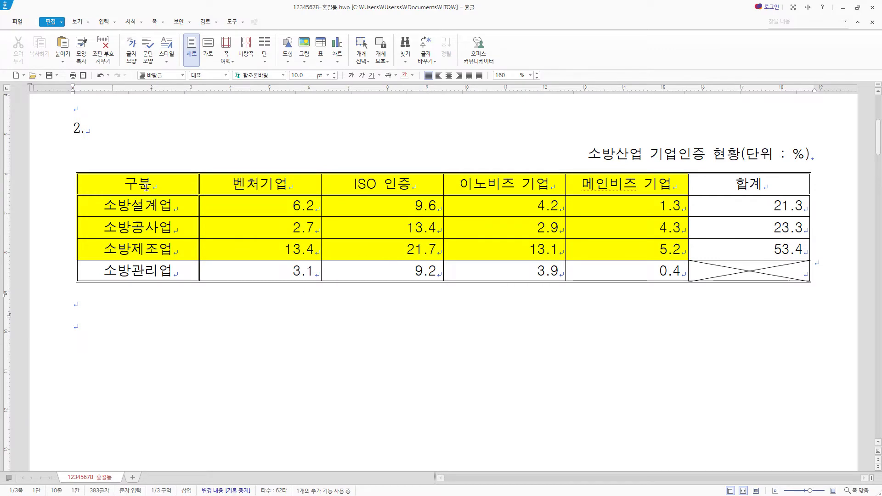
Step: Create a clustered column chart from the yellow table cells, 구분 through 메인비즈 기업 and down to 소방제조업, keeping the chart data as is
{"action": "left_click_drag", "start_coordinate": [146, 187], "coordinate": [602, 245]}
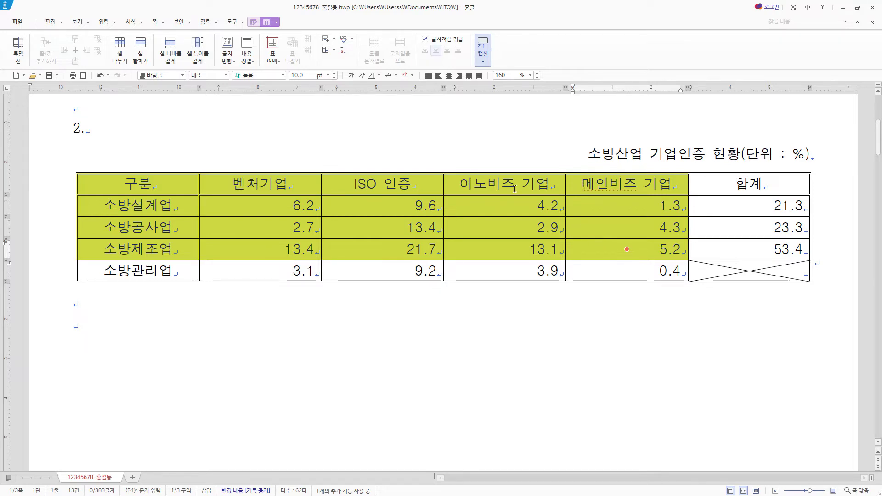
{"action": "right_click", "coordinate": [473, 187]}
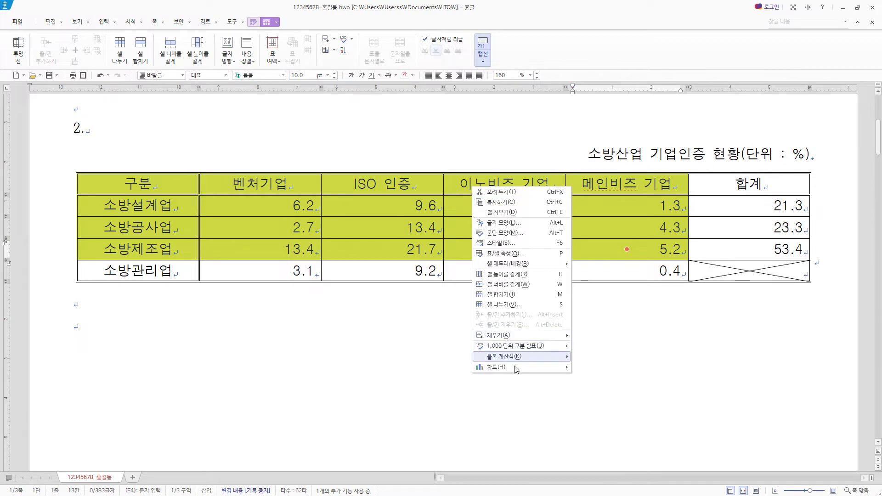
{"action": "mouse_move", "coordinate": [515, 368]}
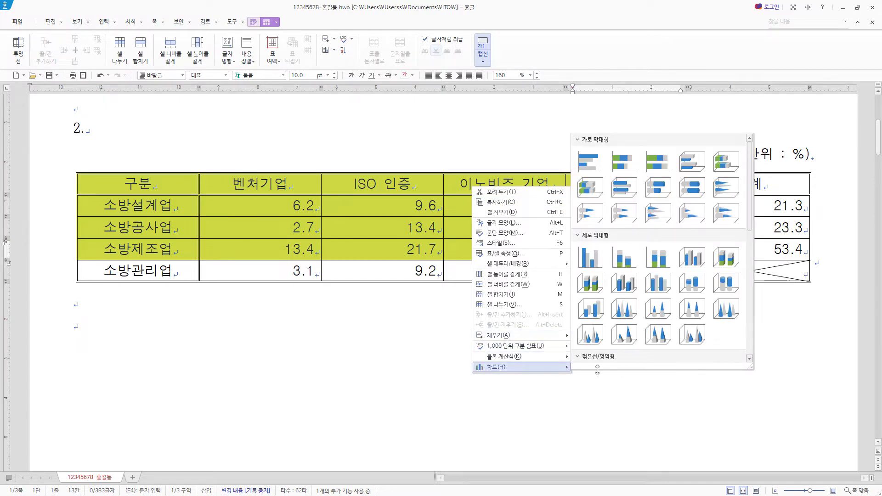
{"action": "left_click", "coordinate": [590, 257]}
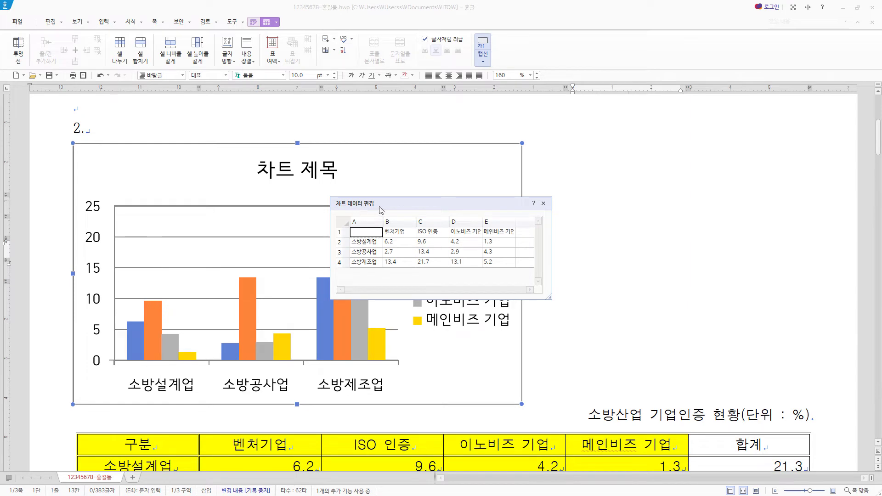
{"action": "left_click", "coordinate": [462, 244]}
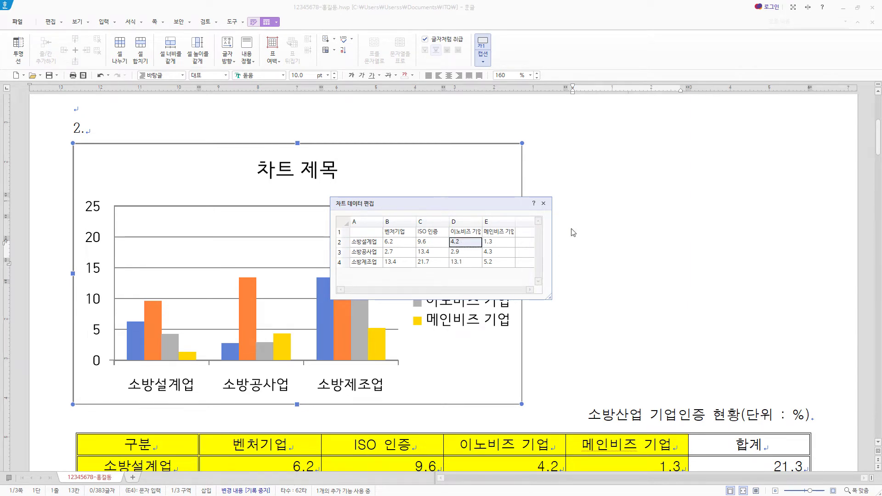
{"action": "left_click", "coordinate": [543, 203]}
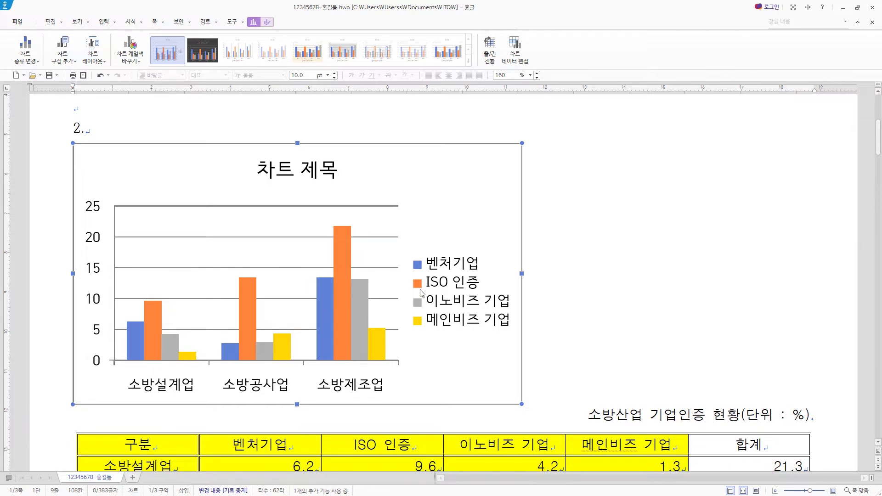
Step: Set the chart's object properties to treat it as a character (글자처럼 취급) in the text
{"action": "right_click", "coordinate": [451, 161]}
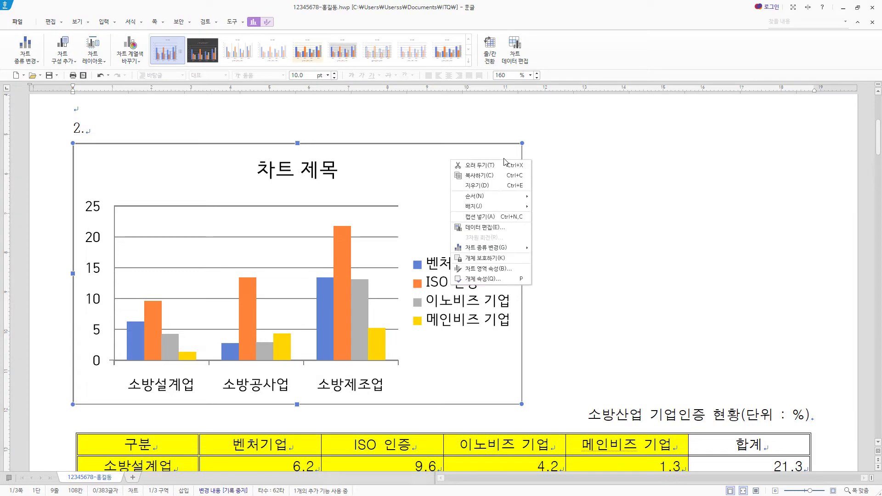
{"action": "left_click", "coordinate": [487, 279]}
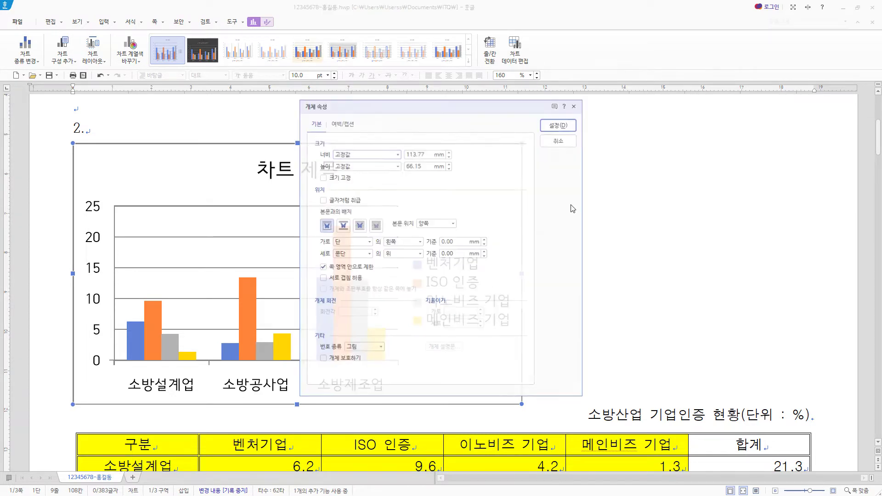
{"action": "left_click", "coordinate": [354, 201]}
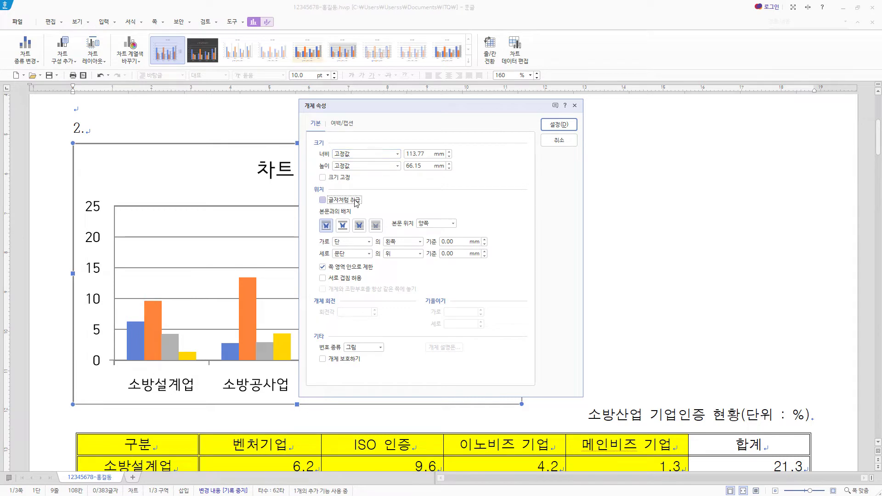
{"action": "left_click", "coordinate": [568, 128]}
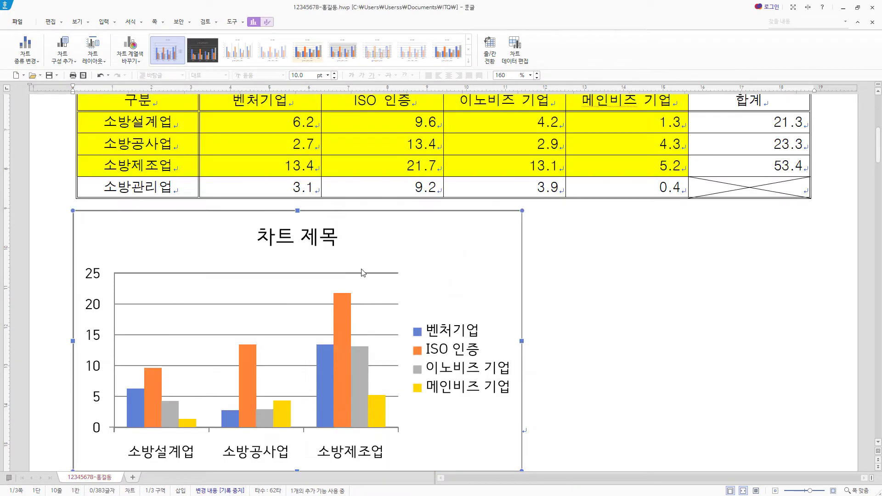
Step: Widen the chart to the full width of the table above and make it slightly taller
{"action": "scroll", "coordinate": [522, 289], "scroll_direction": "down", "scroll_amount": 2}
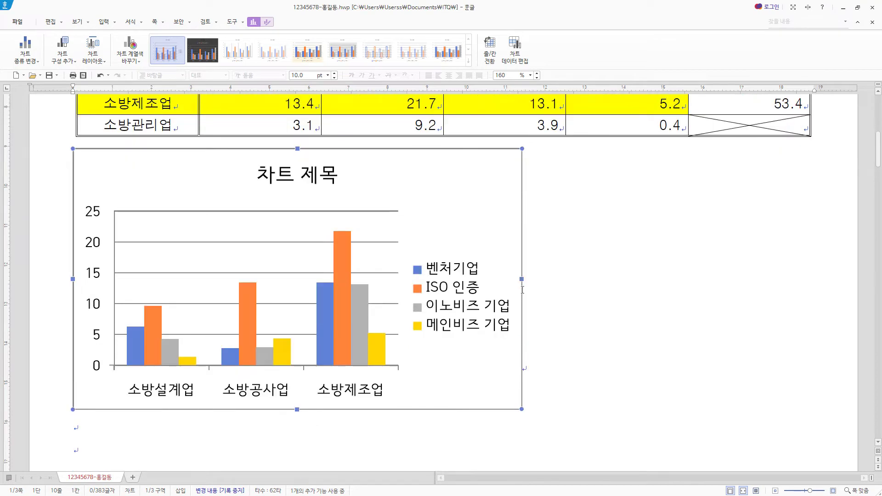
{"action": "left_click_drag", "start_coordinate": [522, 279], "coordinate": [809, 279]}
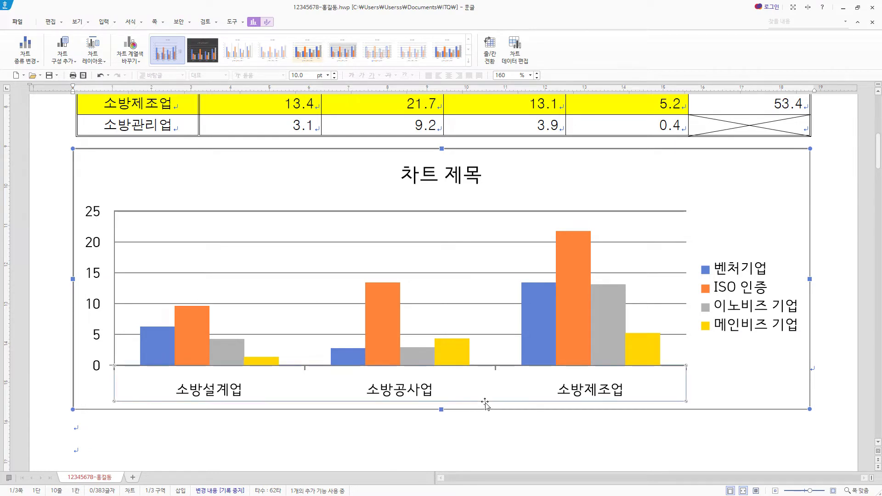
{"action": "key", "text": "Escape"}
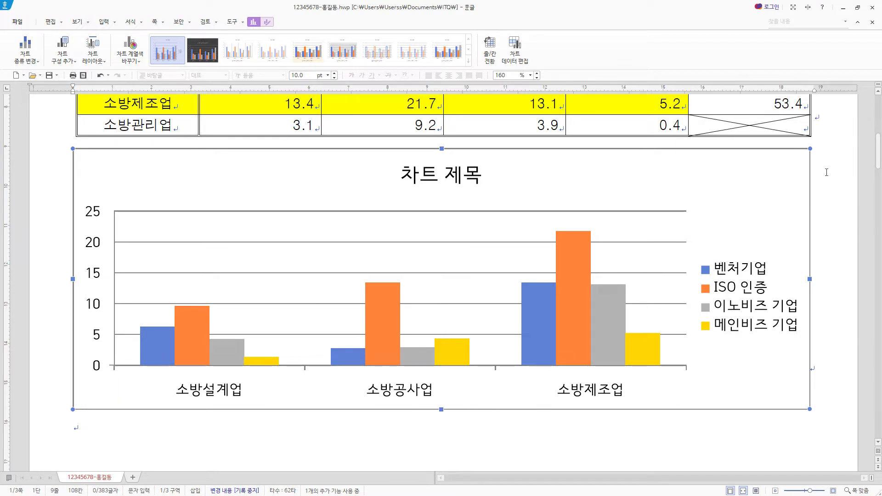
{"action": "scroll", "coordinate": [686, 299], "scroll_direction": "down", "scroll_amount": 4}
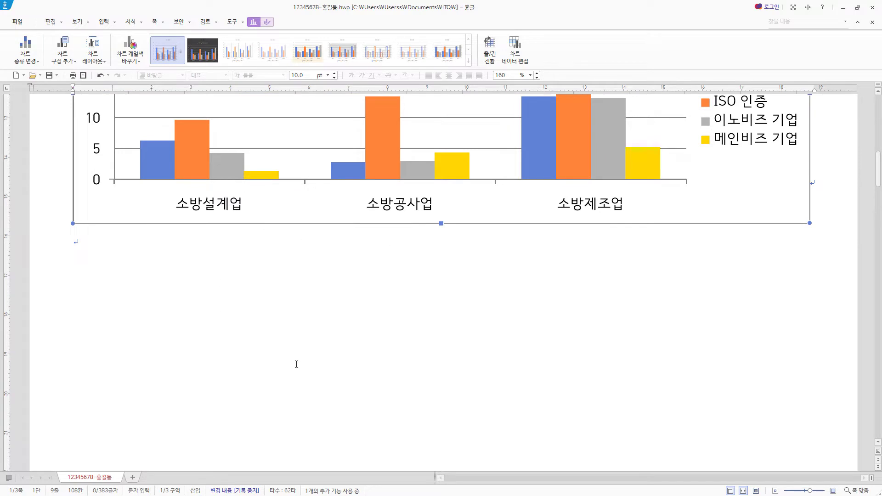
{"action": "scroll", "coordinate": [405, 339], "scroll_direction": "down", "scroll_amount": 3}
{"action": "scroll", "coordinate": [471, 357], "scroll_direction": "up", "scroll_amount": 7}
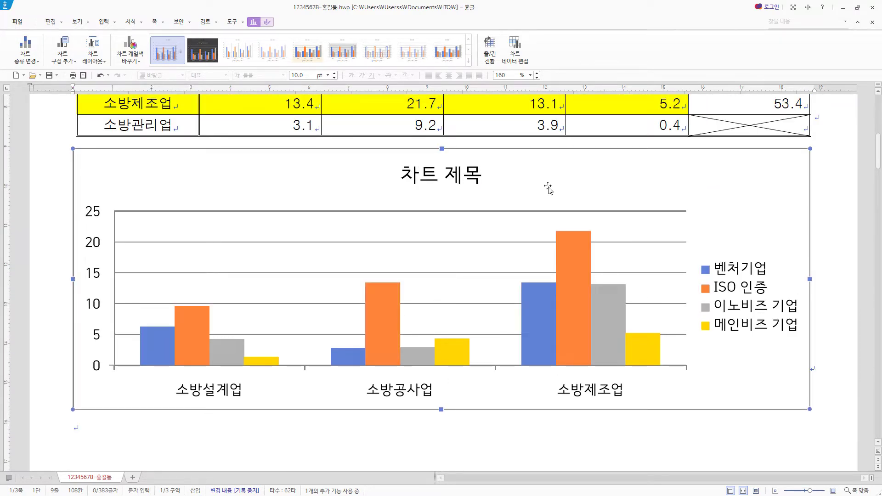
{"action": "left_click_drag", "start_coordinate": [440, 409], "coordinate": [440, 426]}
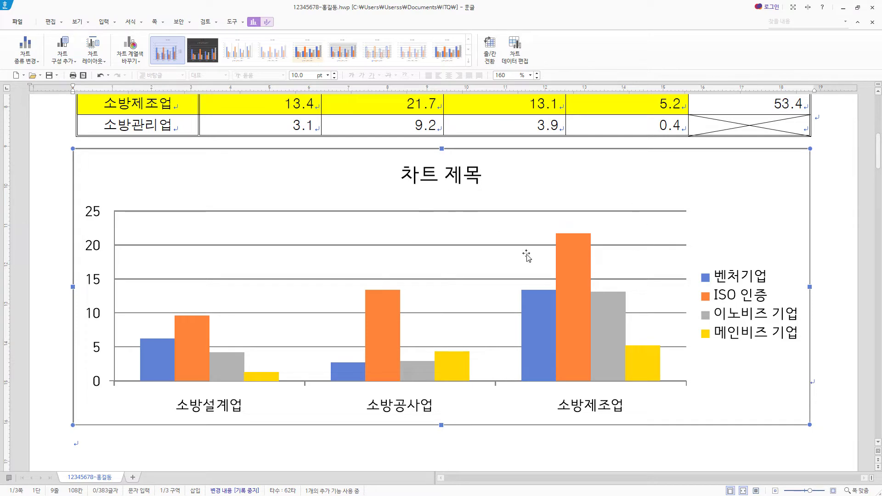
Step: Replace the chart title text with 소방산업 기업인증 현황
{"action": "left_click", "coordinate": [463, 178]}
{"action": "right_click", "coordinate": [463, 178]}
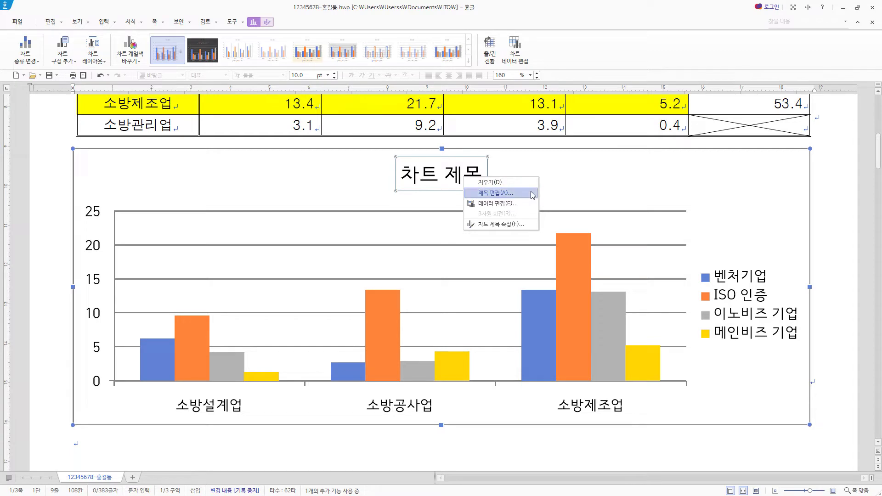
{"action": "left_click", "coordinate": [496, 193]}
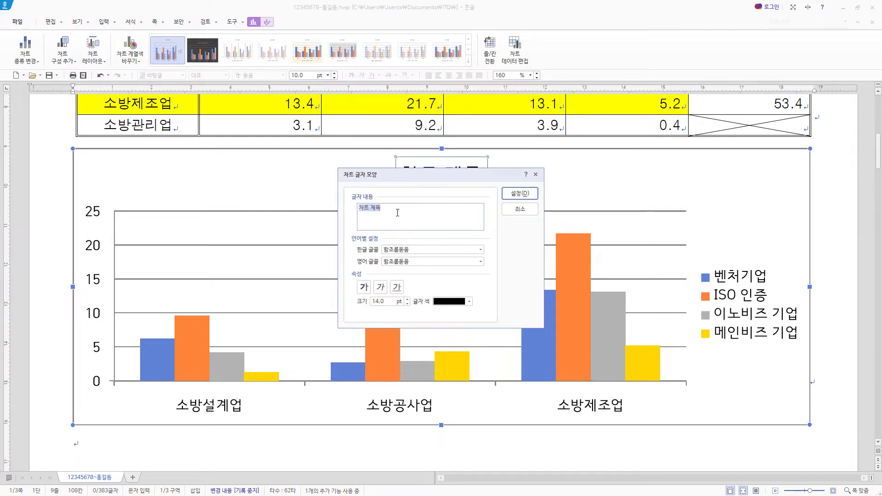
{"action": "type", "text": "소방산업 기업인증 현황"}
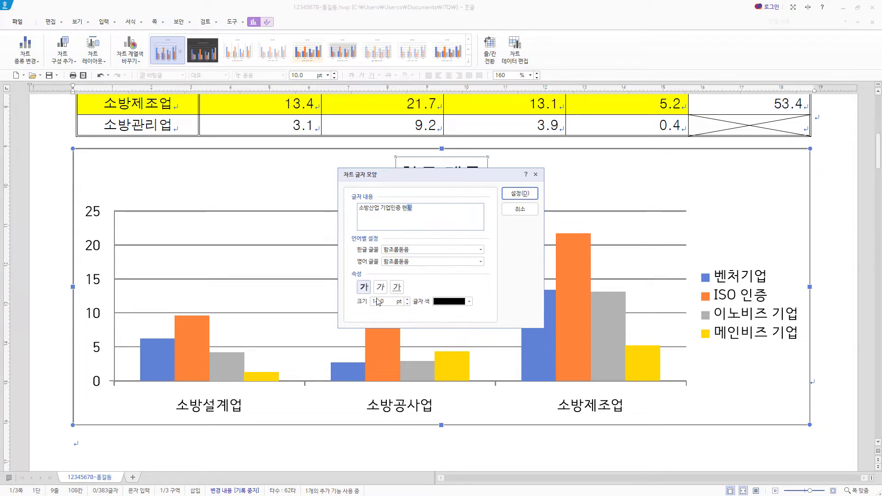
Step: Set both the Korean and English fonts of the chart title to 굴림
{"action": "left_click_drag", "start_coordinate": [441, 251], "coordinate": [335, 254]}
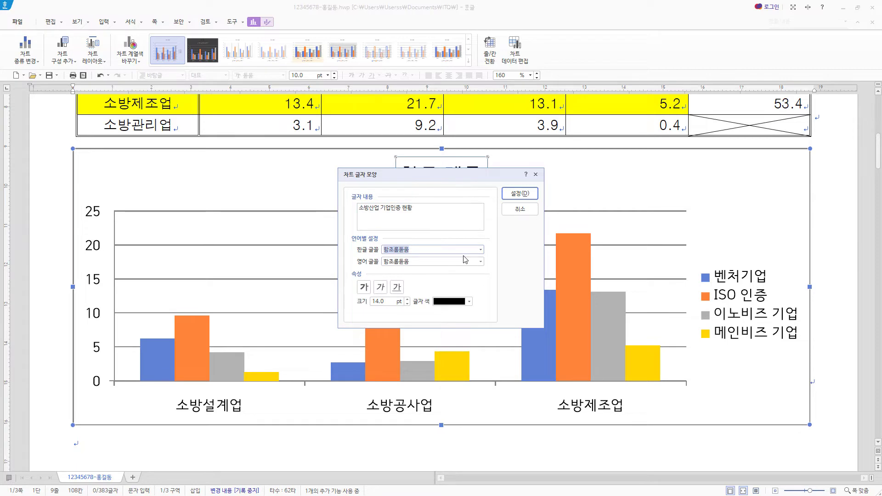
{"action": "type", "text": "굴림"}
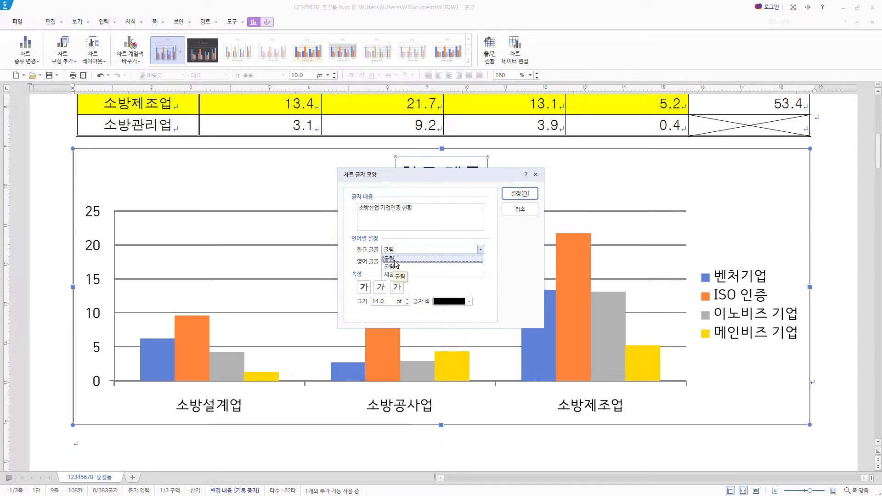
{"action": "left_click", "coordinate": [394, 259]}
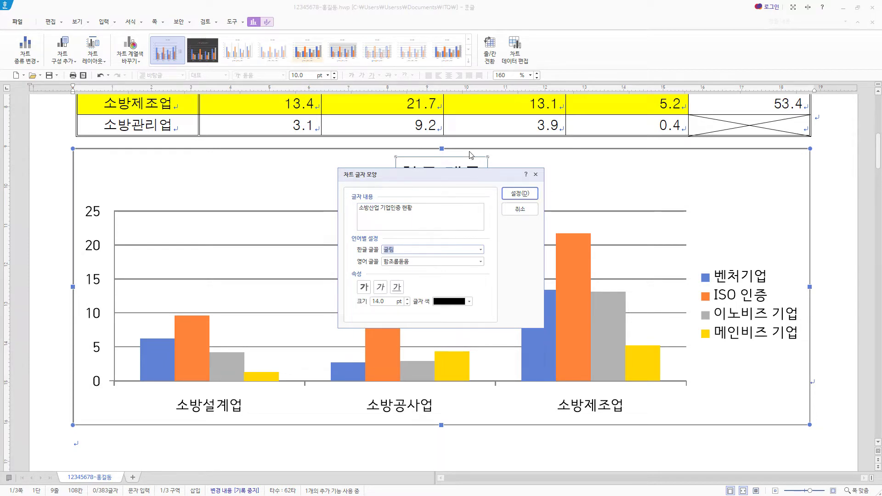
{"action": "left_click", "coordinate": [465, 261]}
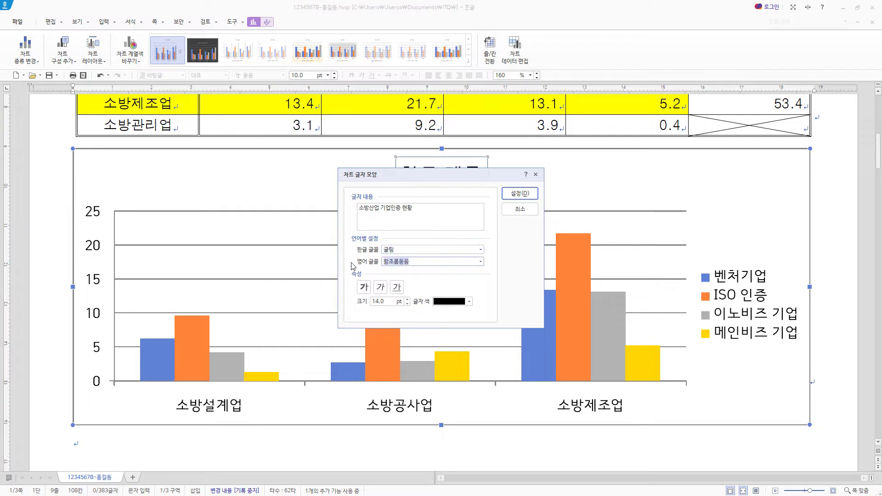
{"action": "key", "text": "Delete"}
{"action": "type", "text": "굴림"}
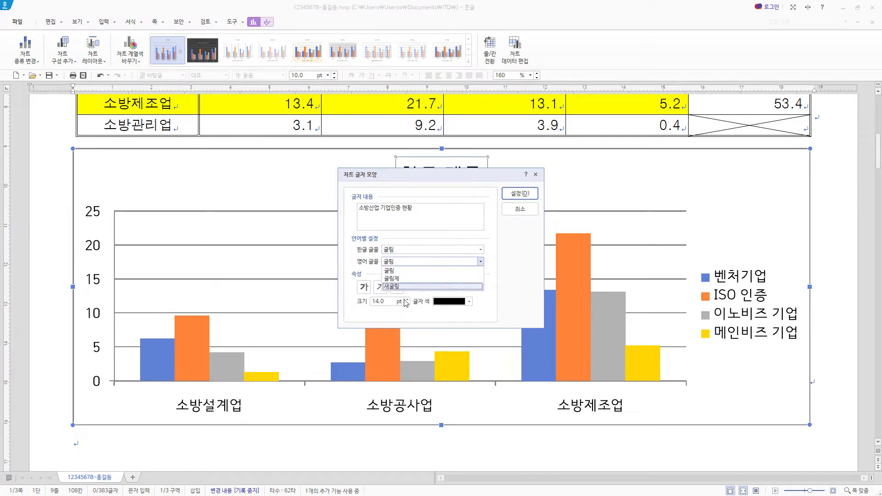
{"action": "left_click", "coordinate": [393, 272]}
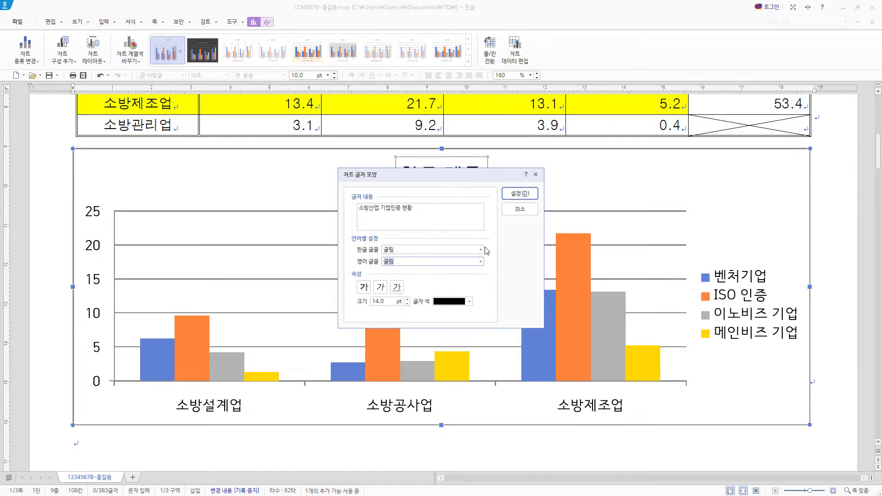
Step: Make the chart title bold, set its size to 12 pt and apply the title settings
{"action": "left_click", "coordinate": [363, 287]}
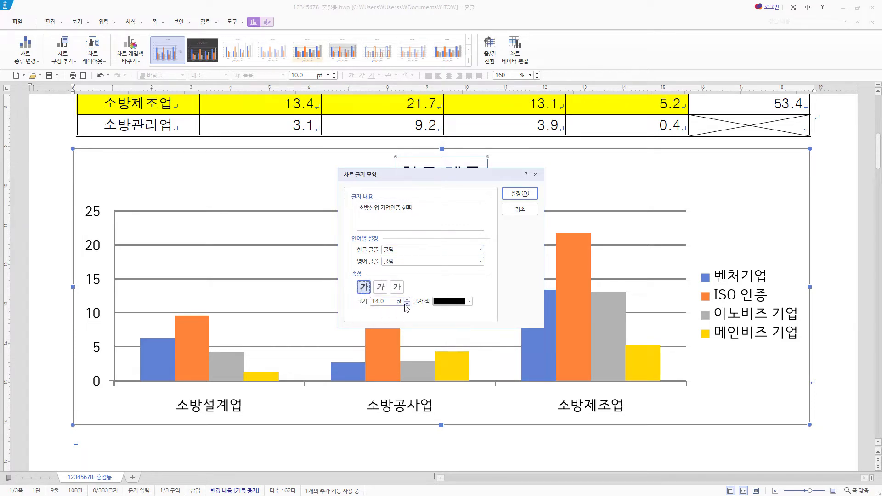
{"action": "left_click", "coordinate": [407, 304]}
{"action": "left_click", "coordinate": [407, 303]}
{"action": "left_click", "coordinate": [407, 303]}
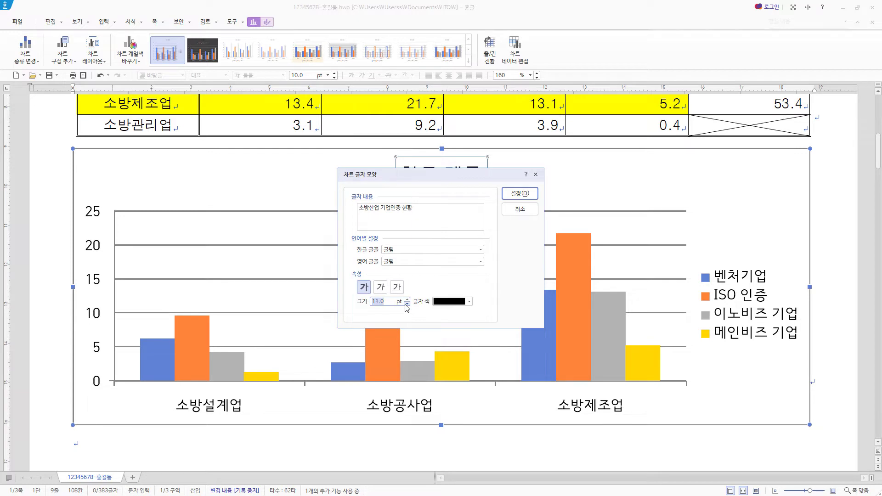
{"action": "left_click", "coordinate": [407, 299]}
{"action": "left_click", "coordinate": [532, 198]}
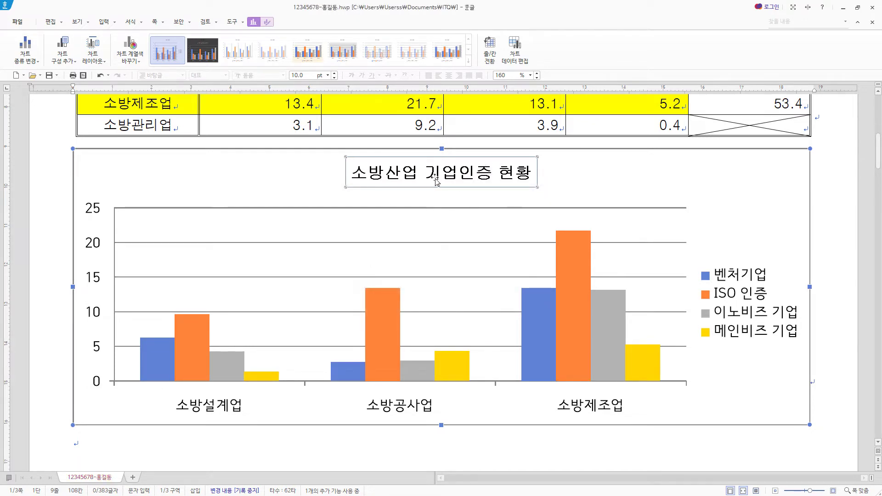
Step: Give the chart title box a white fill and a black outline
{"action": "right_click", "coordinate": [435, 180]}
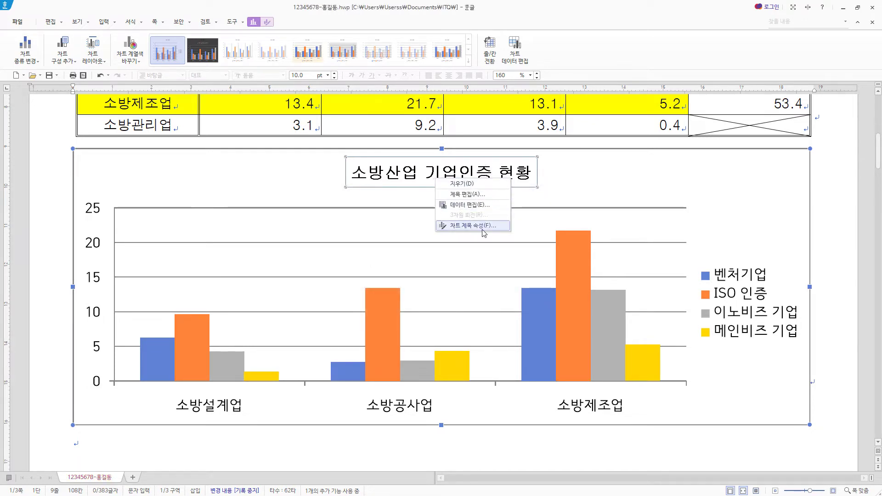
{"action": "left_click", "coordinate": [507, 228]}
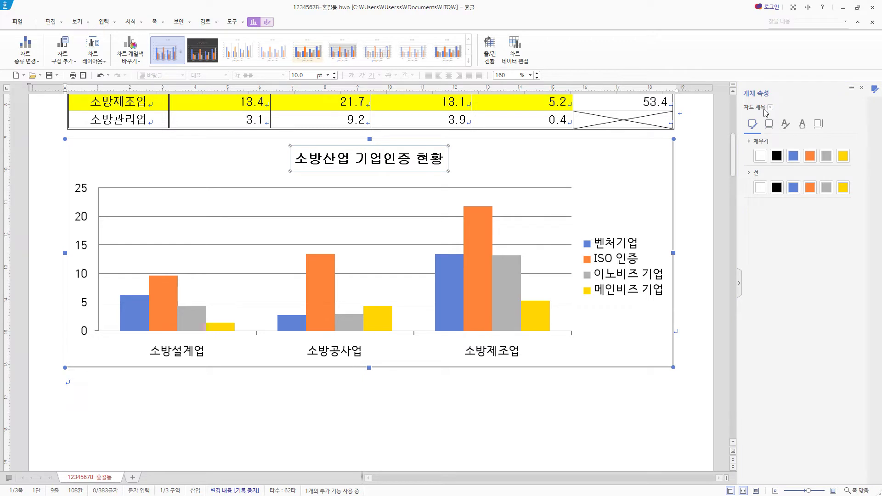
{"action": "left_click", "coordinate": [761, 157]}
{"action": "left_click", "coordinate": [777, 187]}
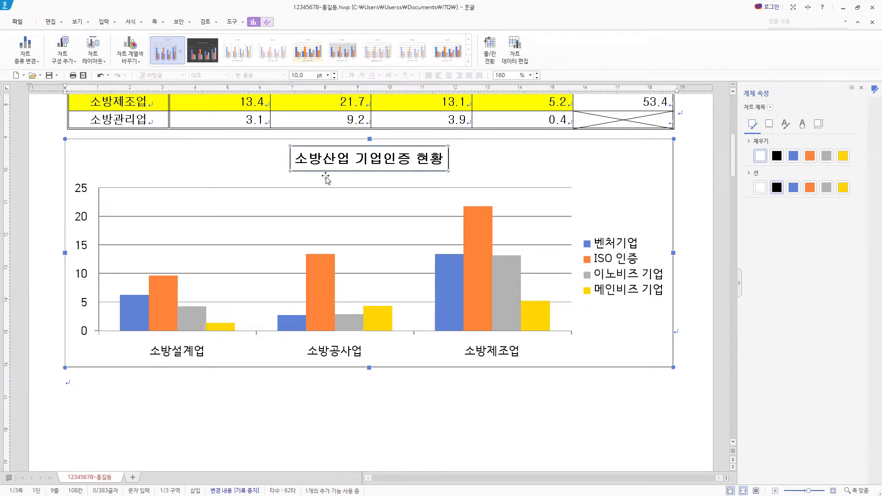
Step: Apply a drop shadow toward the lower right to the chart title box
{"action": "left_click", "coordinate": [770, 125]}
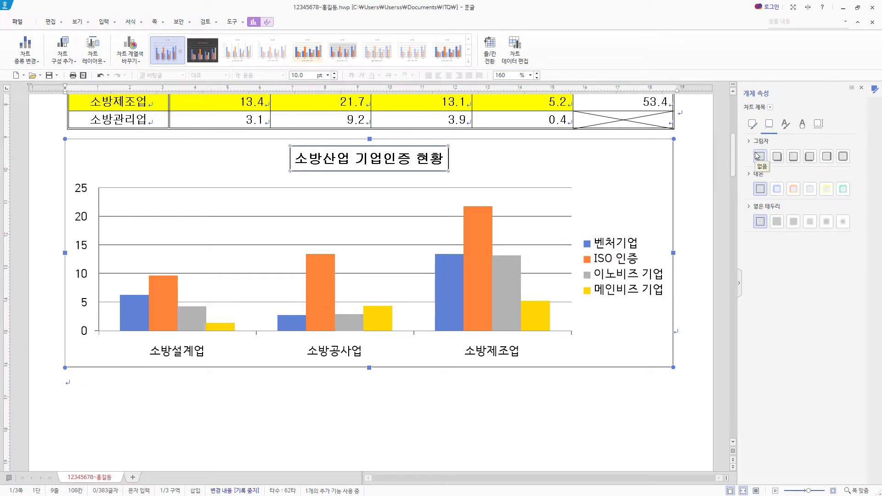
{"action": "left_click", "coordinate": [778, 158]}
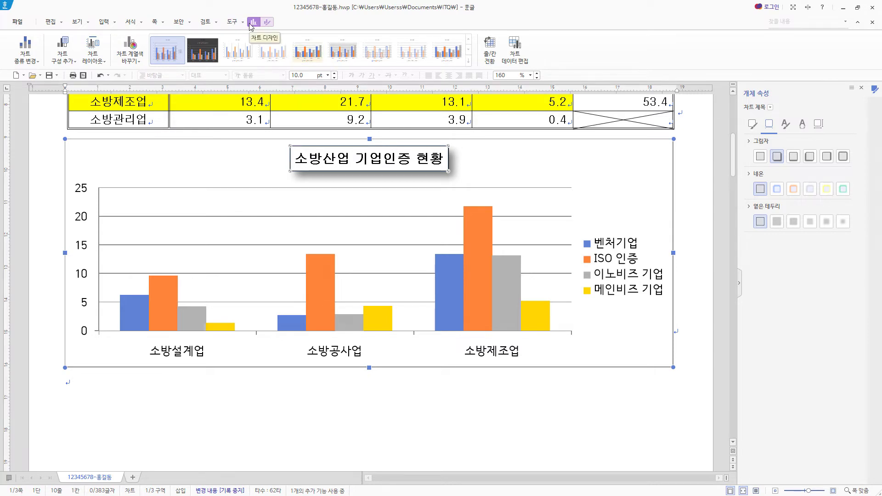
Step: Add a primary vertical axis title to the chart and replace its text with (단위 : %)
{"action": "left_click", "coordinate": [76, 62]}
{"action": "mouse_move", "coordinate": [78, 84]}
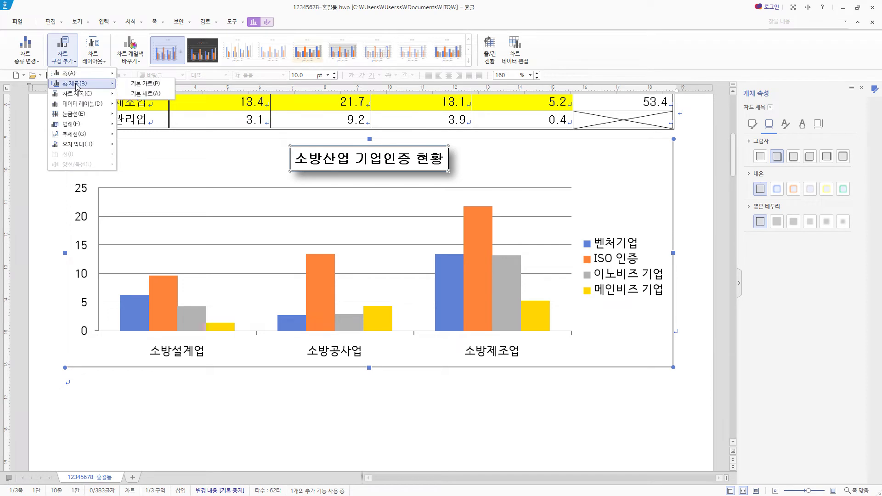
{"action": "left_click", "coordinate": [141, 95]}
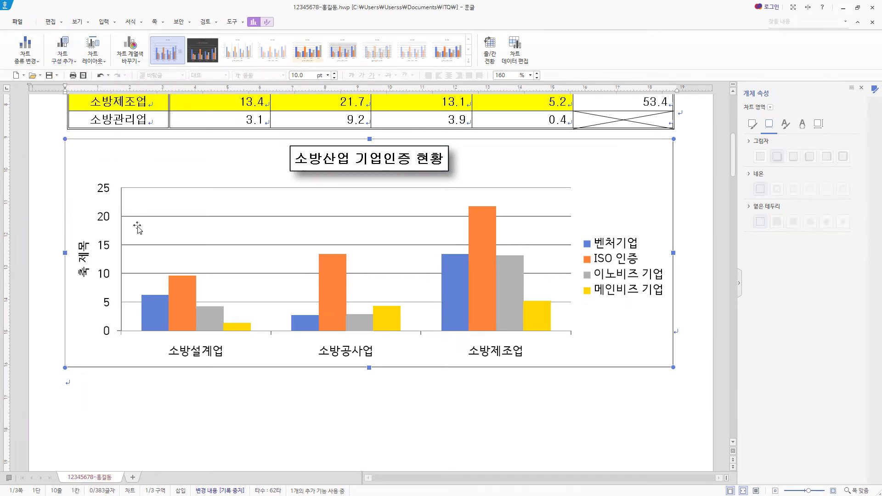
{"action": "left_click", "coordinate": [83, 255]}
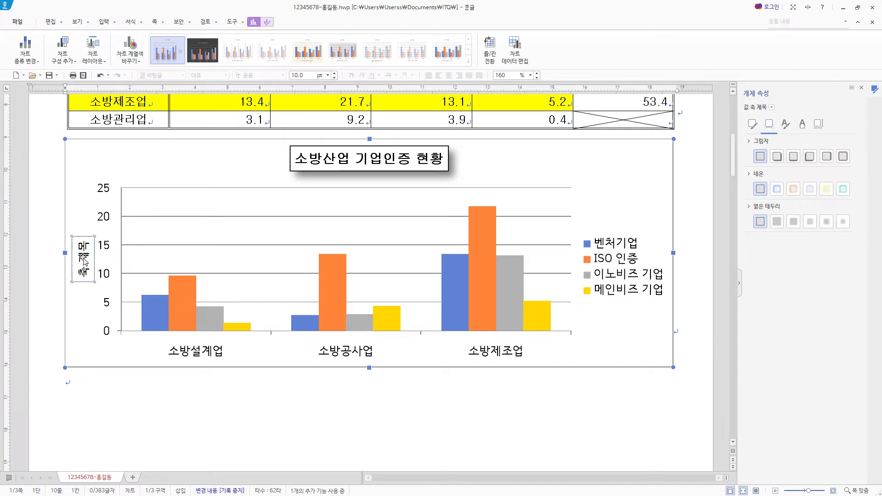
{"action": "right_click", "coordinate": [84, 261]}
{"action": "left_click", "coordinate": [115, 274]}
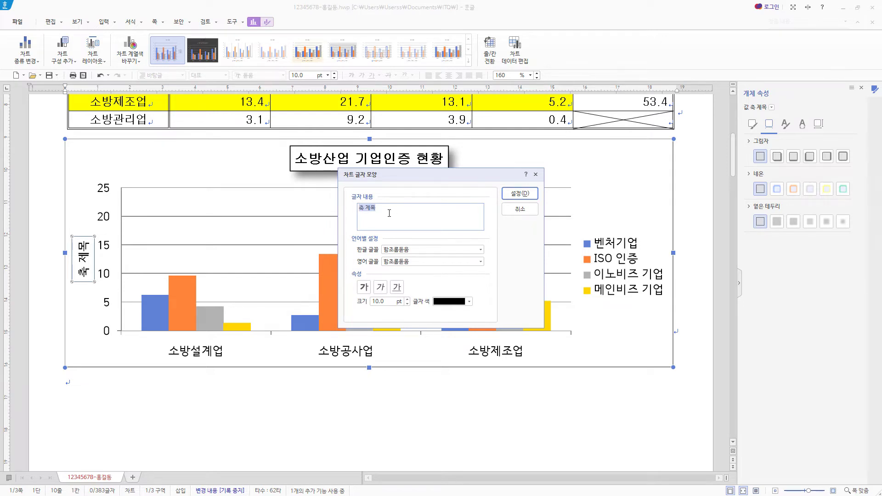
{"action": "type", "text": "(단위 : %)"}
Step: Set both the Korean and English fonts of the vertical axis title to 굴림 and apply the settings
{"action": "left_click", "coordinate": [422, 251]}
{"action": "type", "text": "굴림"}
{"action": "left_click", "coordinate": [427, 265]}
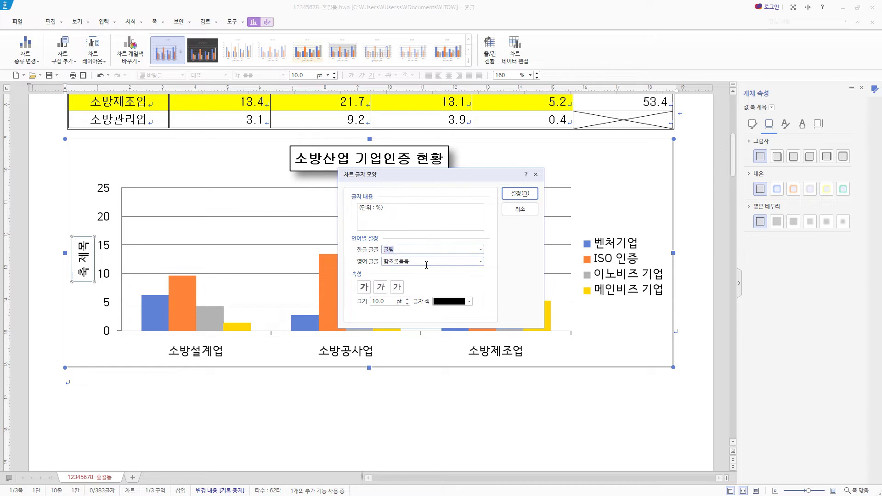
{"action": "left_click", "coordinate": [426, 265]}
{"action": "type", "text": "굴림"}
{"action": "left_click", "coordinate": [422, 276]}
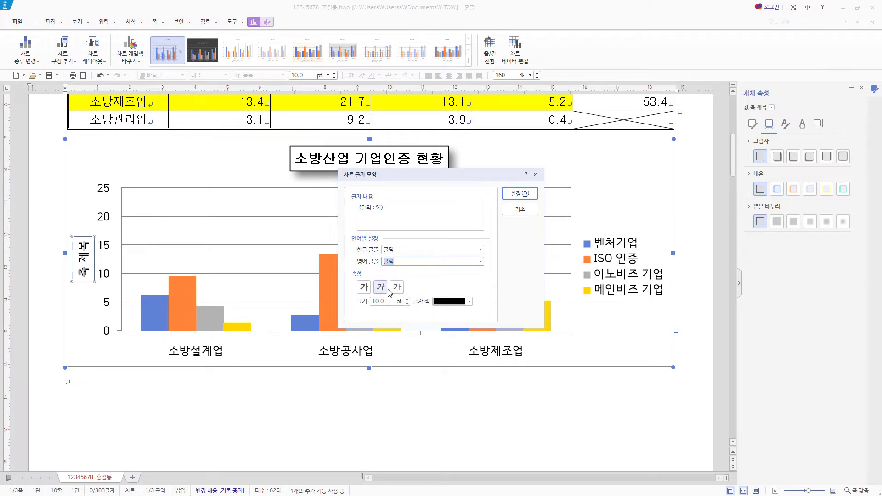
{"action": "left_click", "coordinate": [517, 193]}
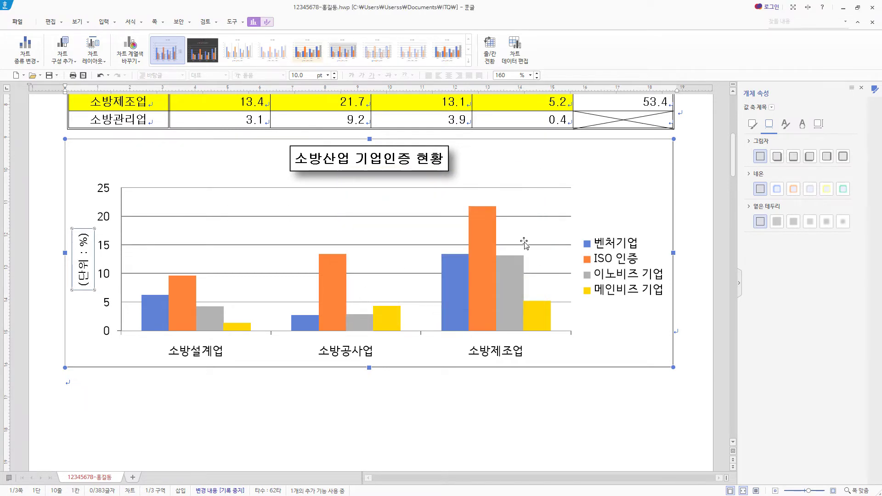
Step: Change the text direction of the vertical axis title to horizontal (가로)
{"action": "left_click", "coordinate": [819, 125]}
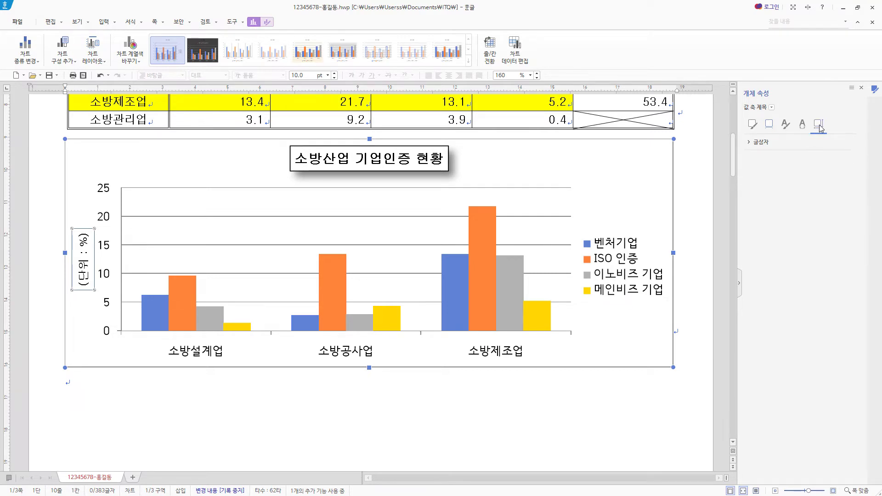
{"action": "left_click", "coordinate": [750, 143]}
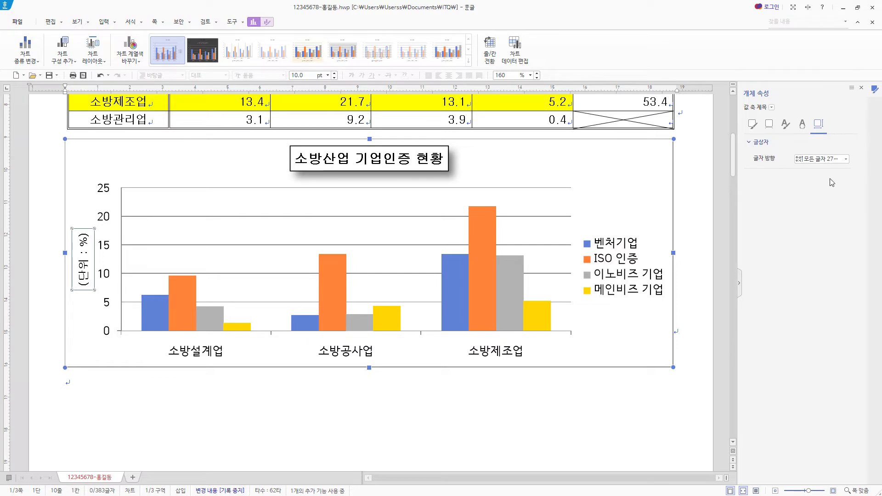
{"action": "left_click", "coordinate": [845, 159]}
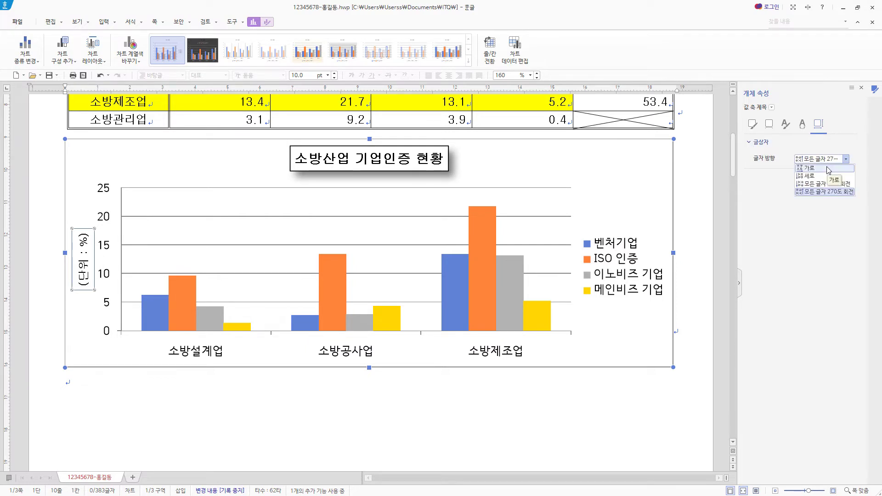
{"action": "left_click", "coordinate": [828, 169]}
Step: Set both the Korean and English fonts of the value axis labels to 굴림
{"action": "left_click", "coordinate": [146, 247]}
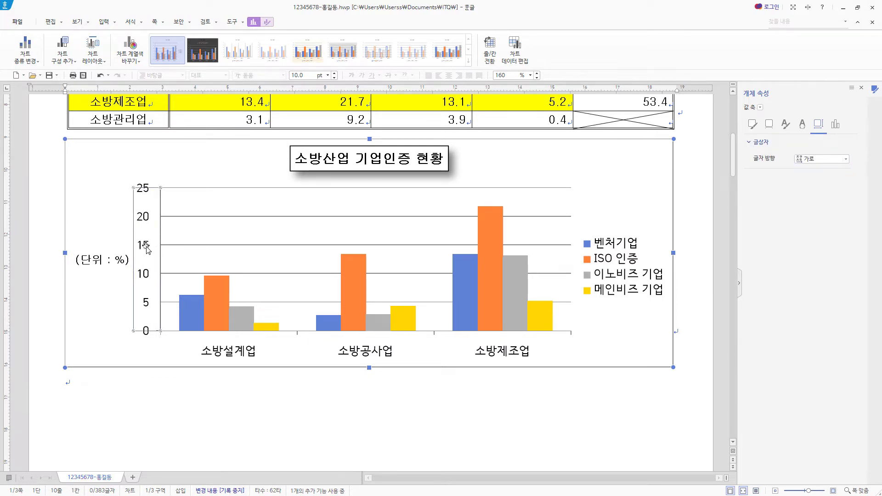
{"action": "right_click", "coordinate": [146, 247]}
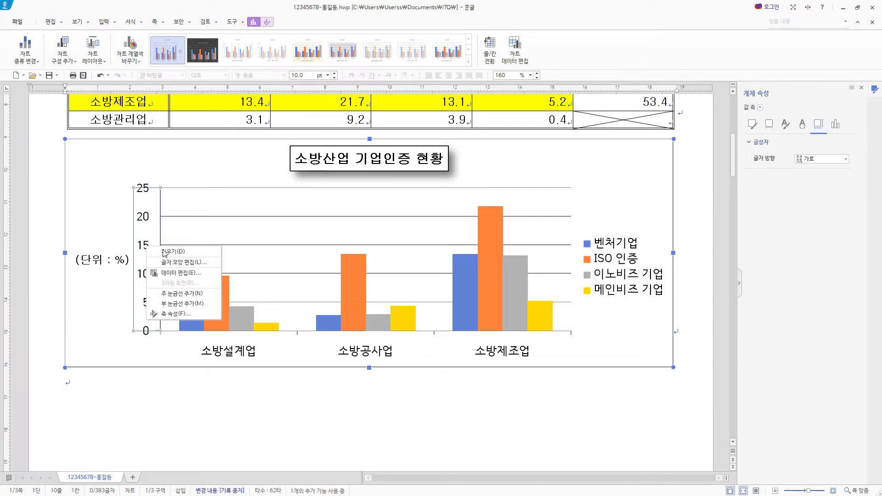
{"action": "left_click", "coordinate": [183, 262]}
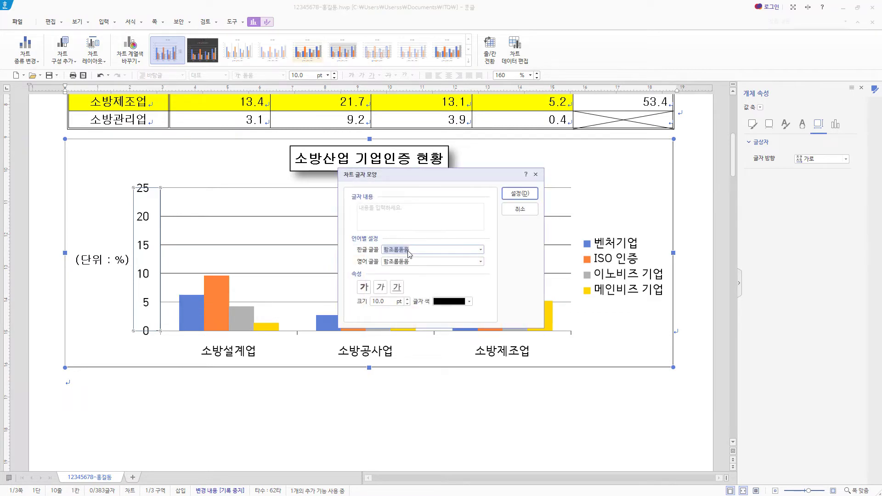
{"action": "type", "text": "굴림"}
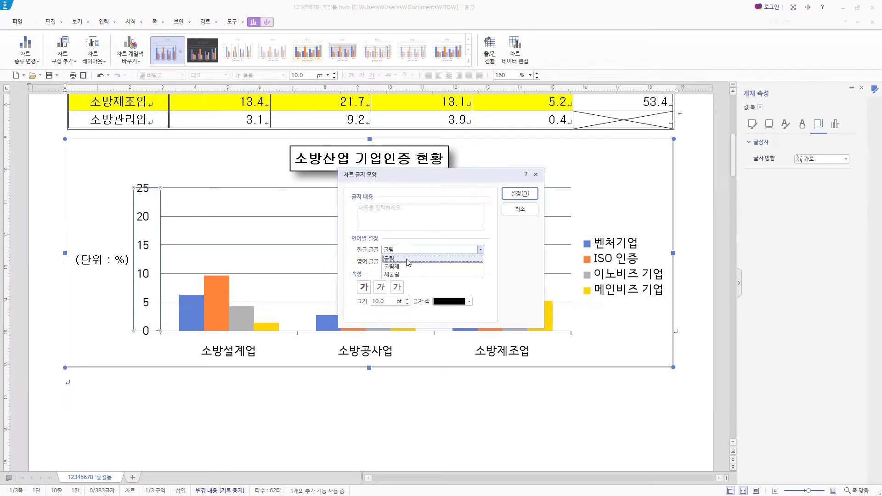
{"action": "key", "text": "Return"}
{"action": "left_click", "coordinate": [422, 261]}
{"action": "type", "text": "굴림"}
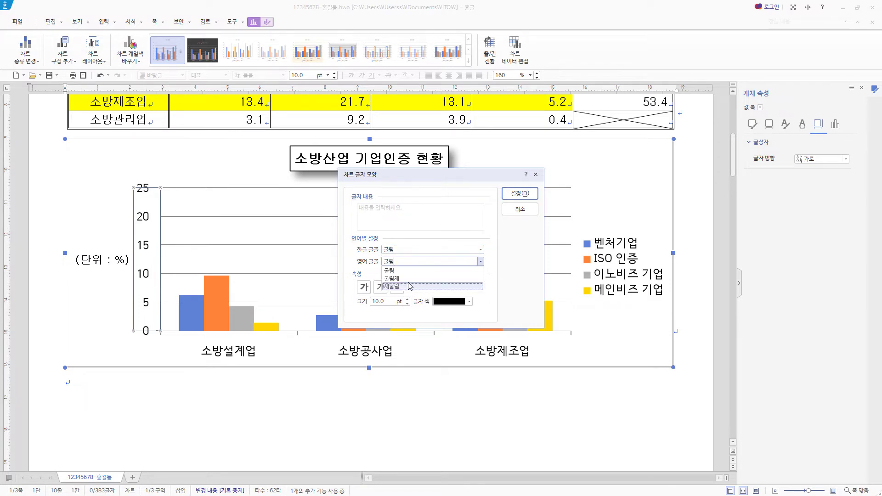
{"action": "key", "text": "Return"}
{"action": "left_click", "coordinate": [520, 193]}
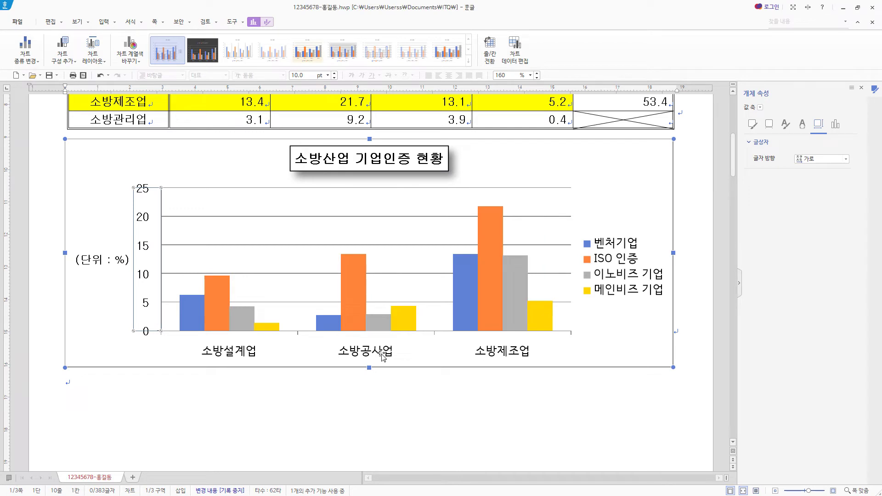
Step: Set both the Korean and English fonts of the category axis labels to 굴림
{"action": "left_click", "coordinate": [366, 354]}
{"action": "right_click", "coordinate": [366, 354]}
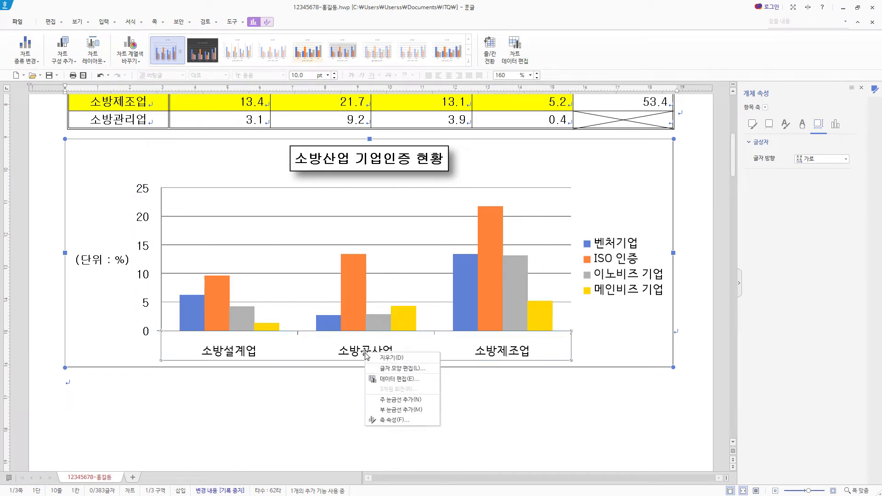
{"action": "left_click", "coordinate": [392, 369]}
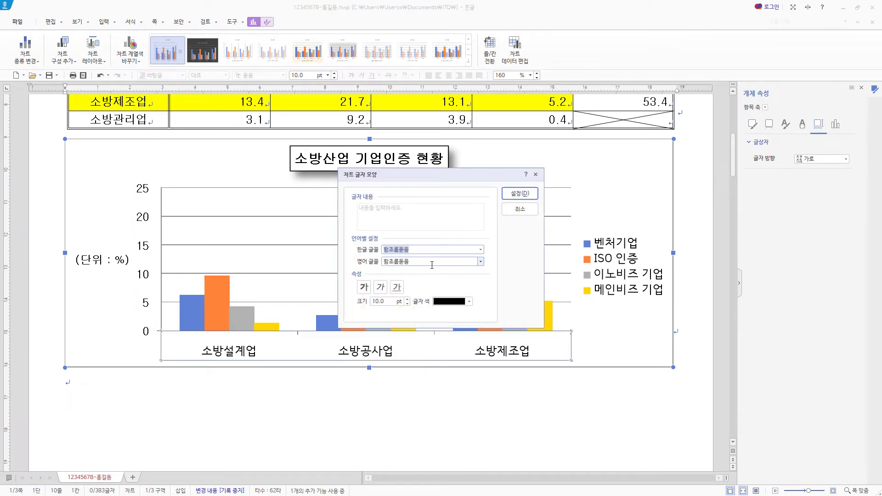
{"action": "type", "text": "굴림"}
{"action": "key", "text": "Tab"}
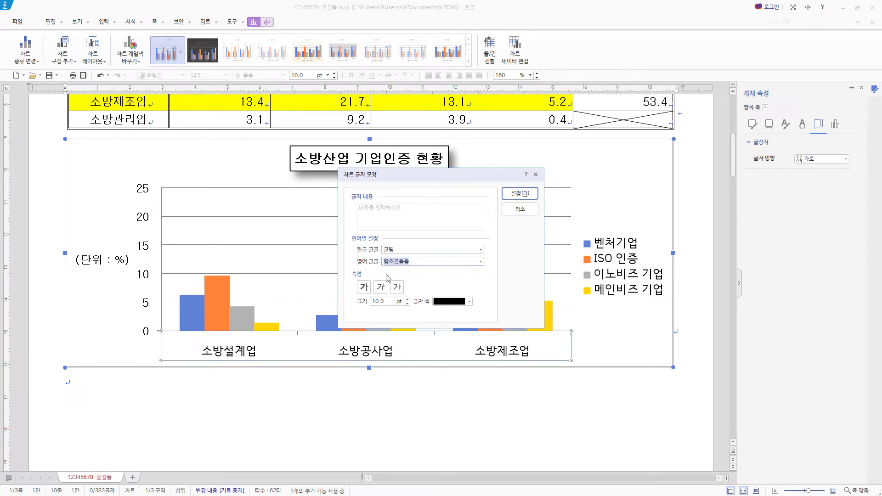
{"action": "type", "text": "굴림"}
{"action": "key", "text": "Return"}
{"action": "left_click", "coordinate": [518, 194]}
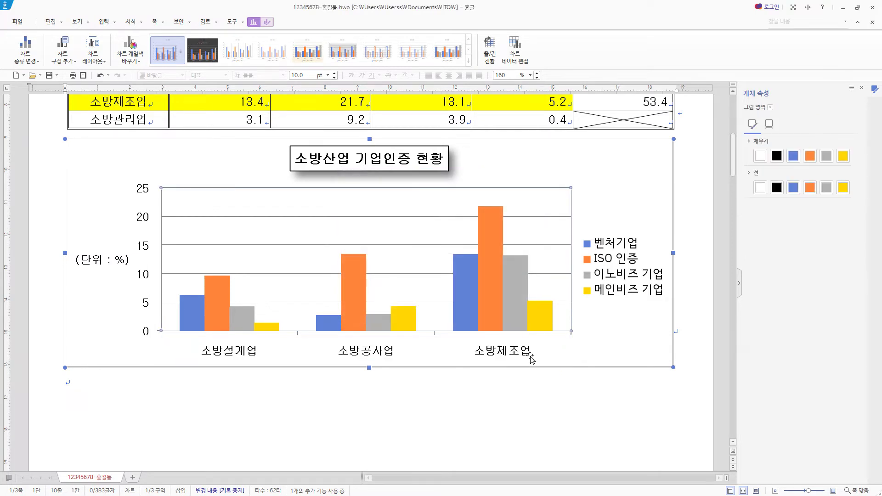
Step: Set both the Korean and English fonts of the legend to 굴림 and give the legend box a black outline
{"action": "left_click", "coordinate": [618, 260]}
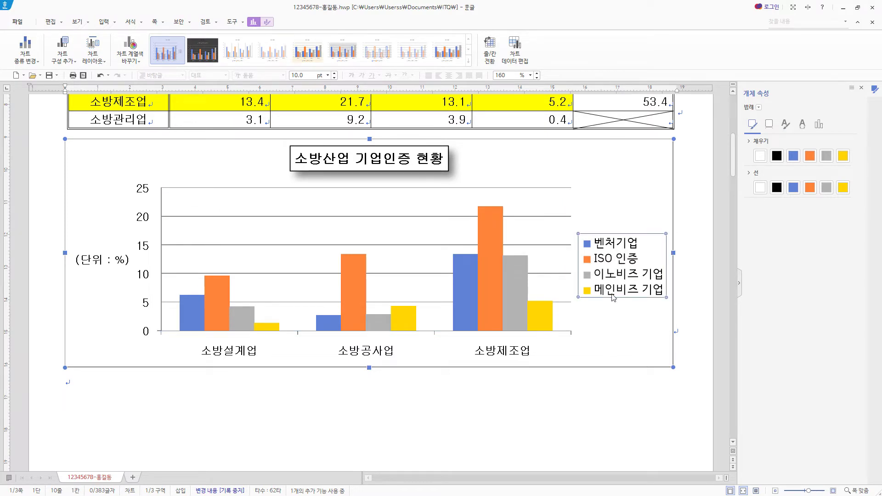
{"action": "right_click", "coordinate": [626, 254]}
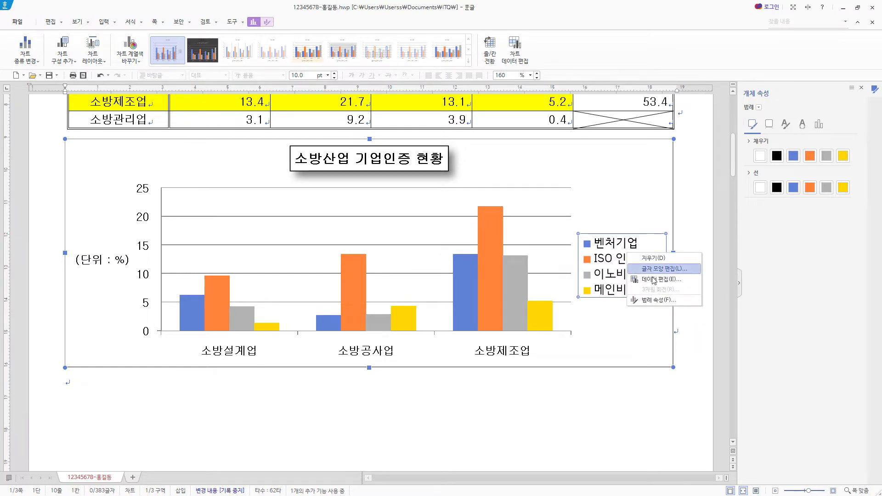
{"action": "left_click", "coordinate": [650, 270]}
{"action": "type", "text": "굴림"}
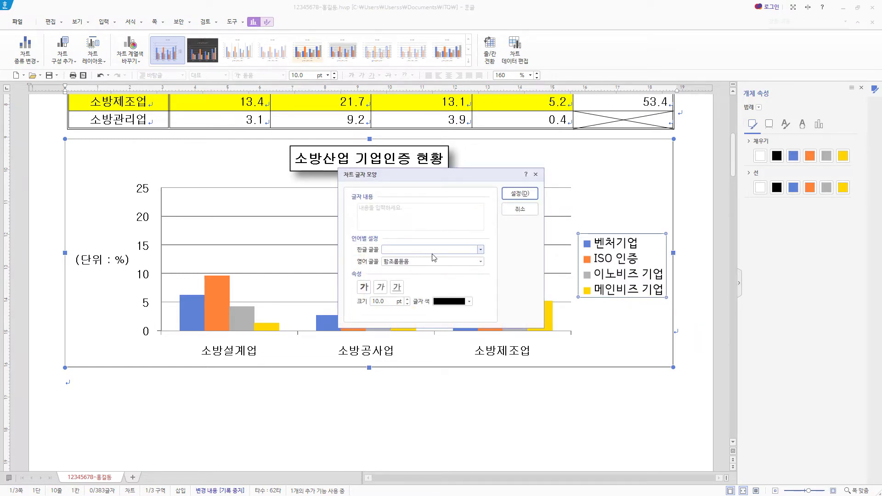
{"action": "left_click", "coordinate": [402, 262]}
{"action": "type", "text": "굴림"}
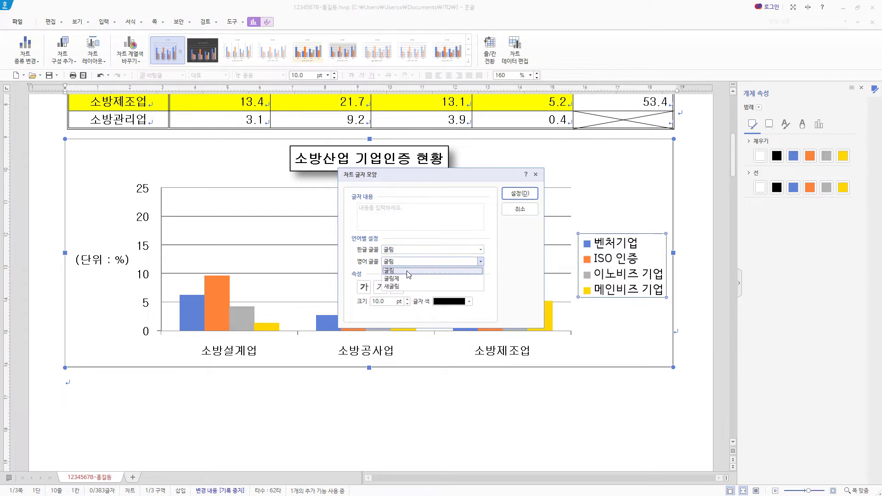
{"action": "left_click", "coordinate": [522, 194]}
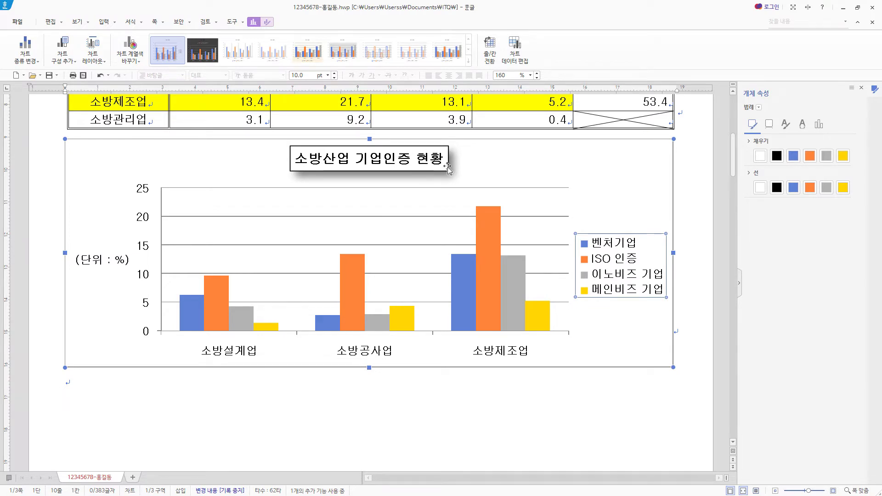
{"action": "left_click", "coordinate": [777, 188]}
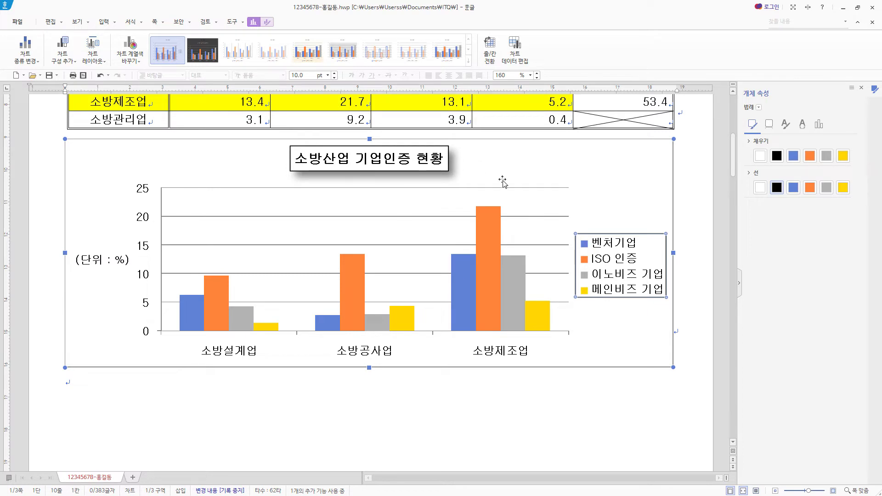
Step: Delete the value axis major gridlines from the chart and close the object properties pane
{"action": "left_click", "coordinate": [548, 217]}
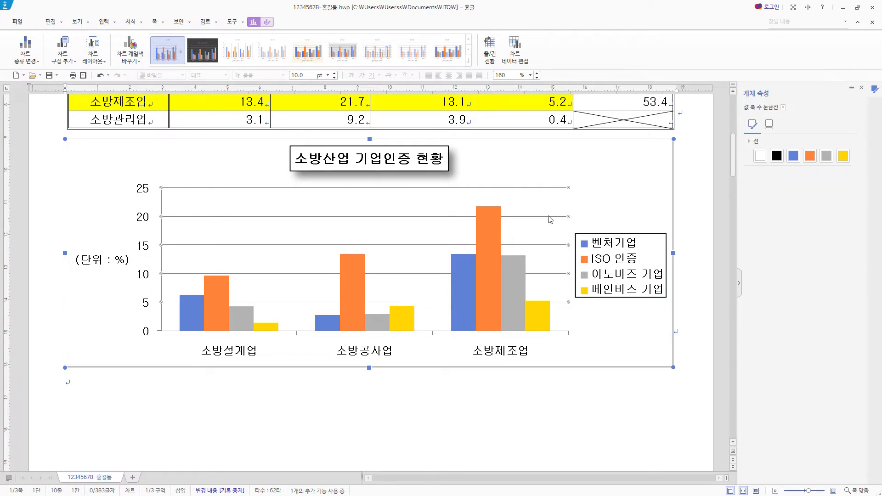
{"action": "key", "text": "Delete"}
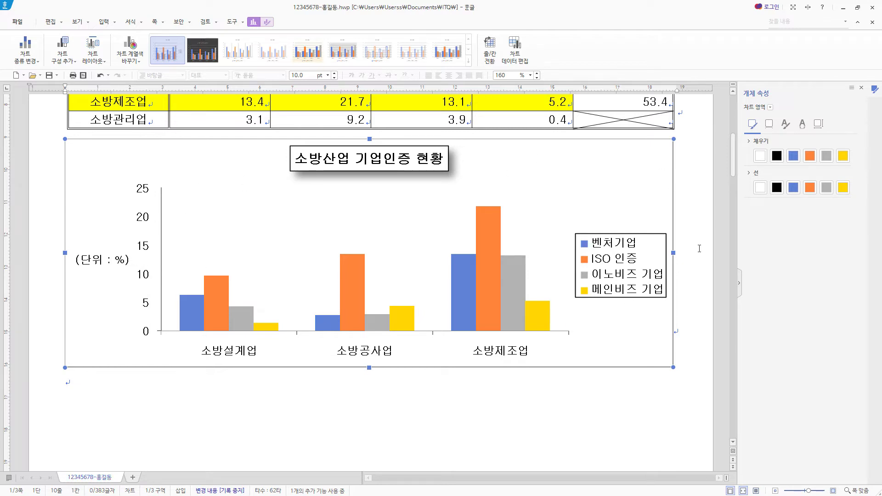
{"action": "left_click", "coordinate": [697, 246]}
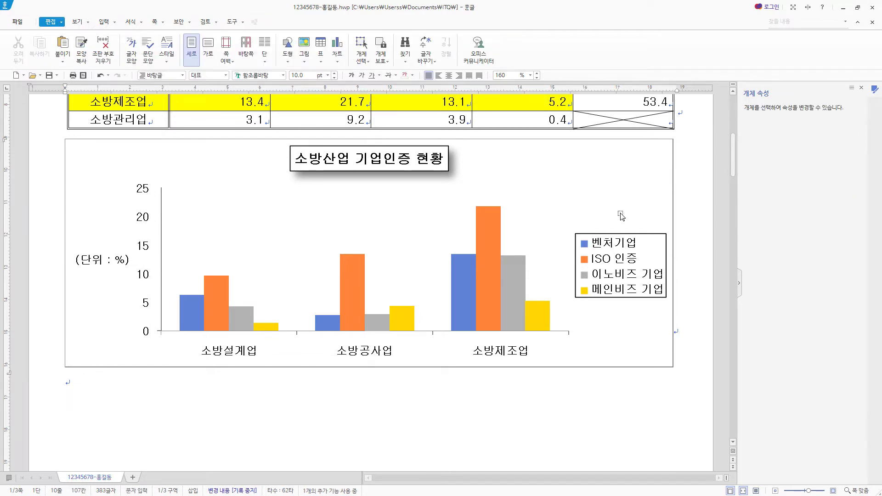
{"action": "left_click", "coordinate": [642, 182]}
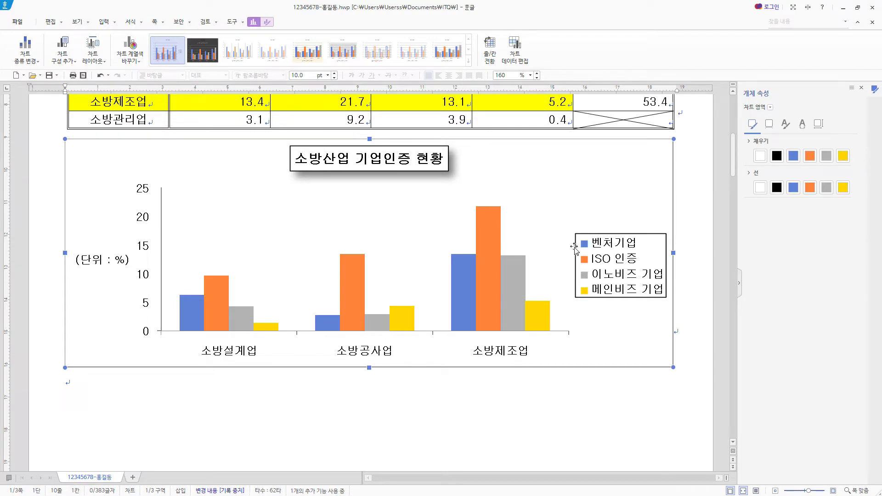
{"action": "left_click", "coordinate": [861, 88]}
Step: Place the cursor on the empty line below question number 3 on the second page and save the document
{"action": "scroll", "coordinate": [315, 291], "scroll_direction": "down", "scroll_amount": 10}
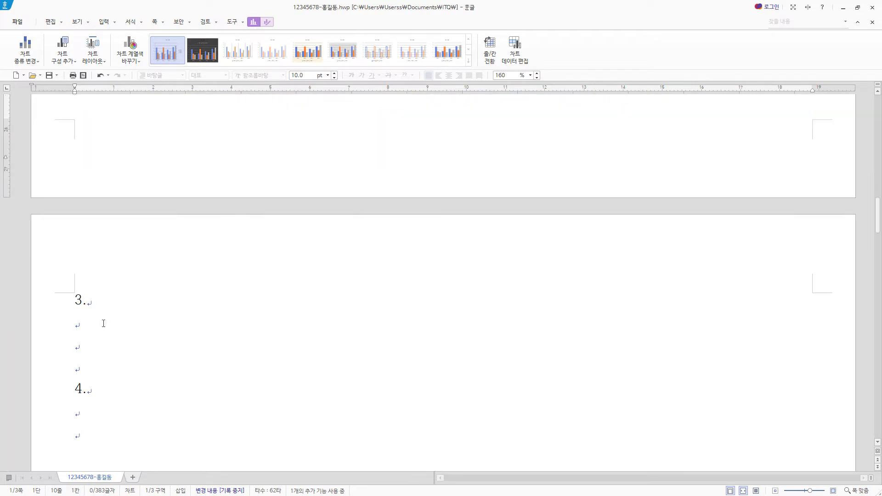
{"action": "left_click", "coordinate": [103, 323]}
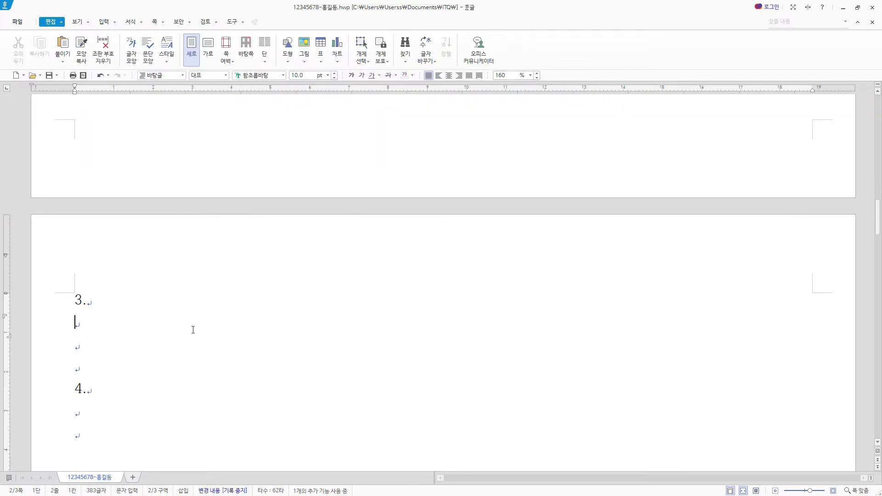
{"action": "left_click", "coordinate": [49, 75]}
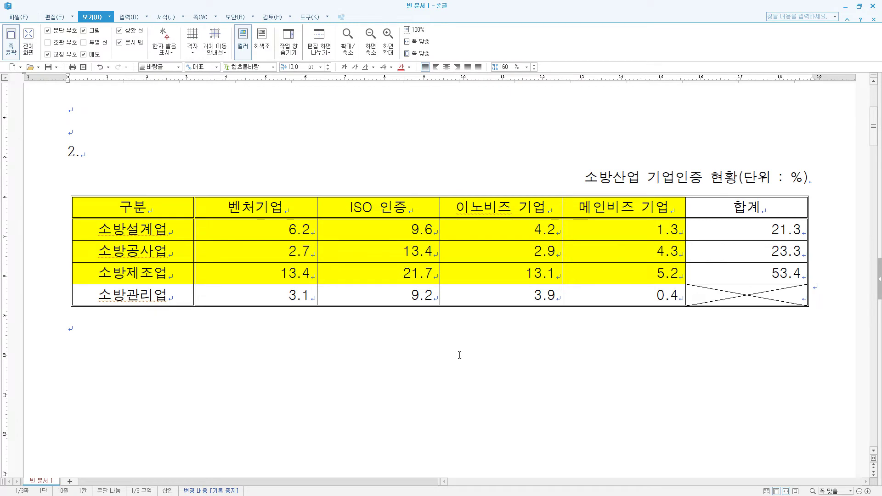
Step: Create a chart from the table cells 구분 through 메인비즈 기업, down to the 소방제조업 row
{"action": "scroll", "coordinate": [519, 355], "scroll_direction": "down", "scroll_amount": 2}
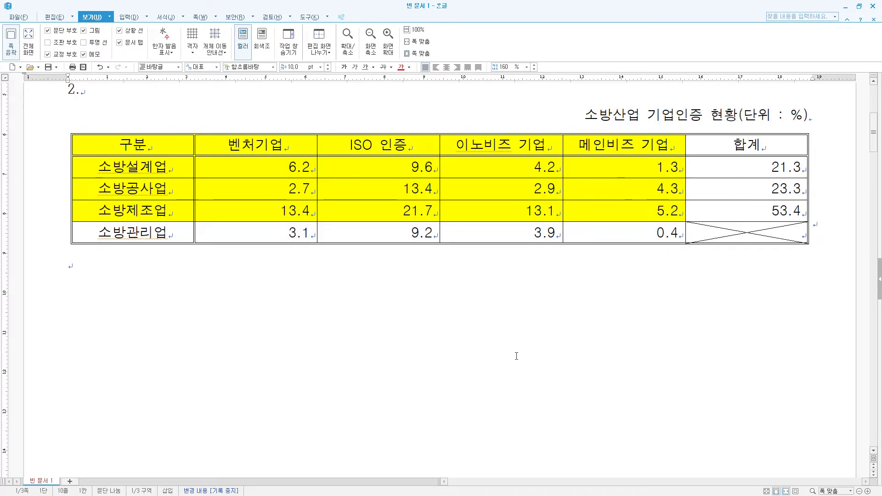
{"action": "left_click_drag", "start_coordinate": [133, 145], "coordinate": [618, 211]}
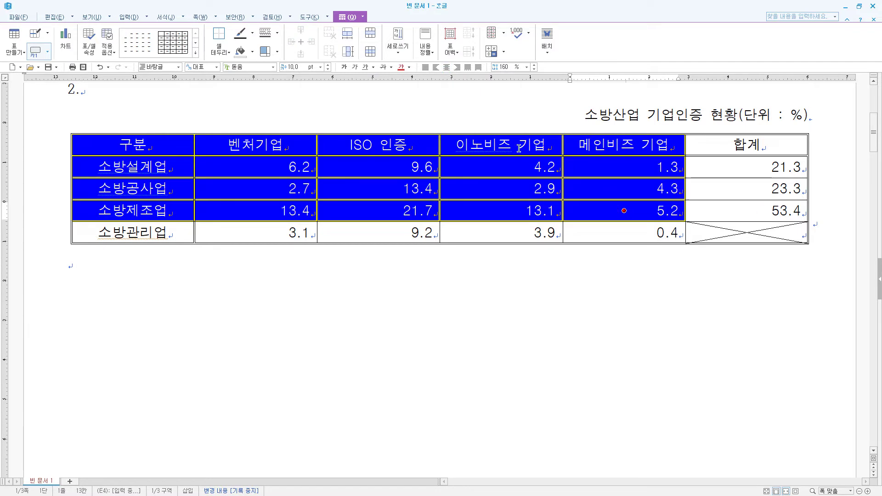
{"action": "right_click", "coordinate": [519, 148]}
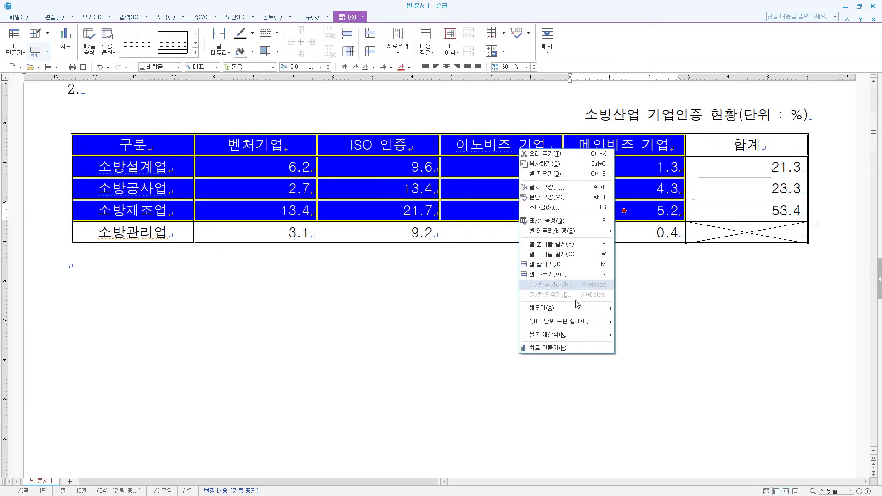
{"action": "left_click", "coordinate": [570, 352]}
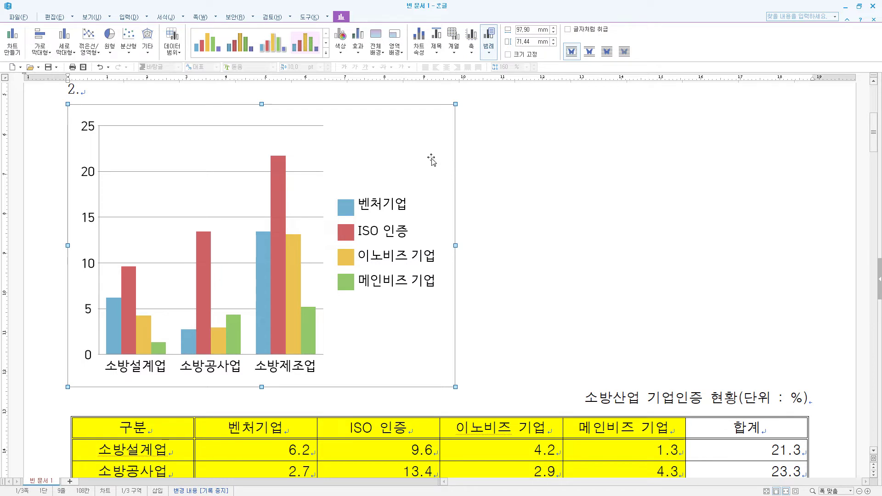
Step: Set the chart to be treated as a character and widen it to about 187 mm, matching the table's width
{"action": "right_click", "coordinate": [416, 118]}
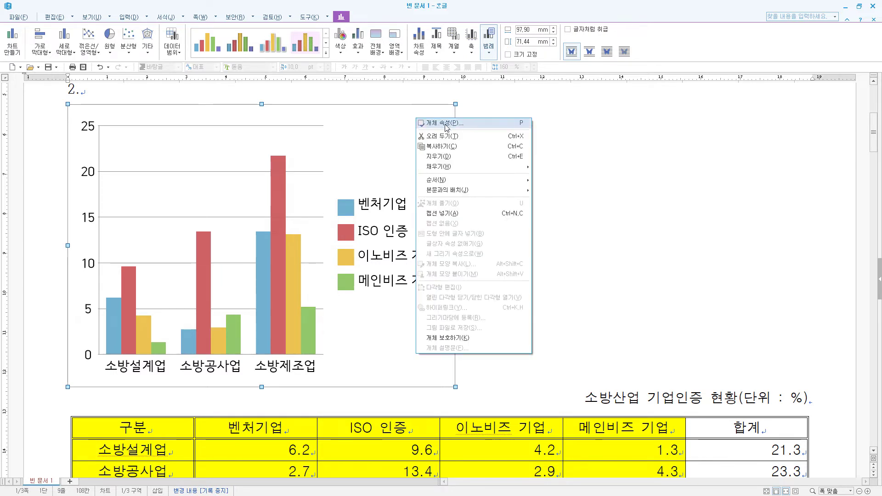
{"action": "left_click", "coordinate": [429, 123]}
{"action": "left_click", "coordinate": [348, 214]}
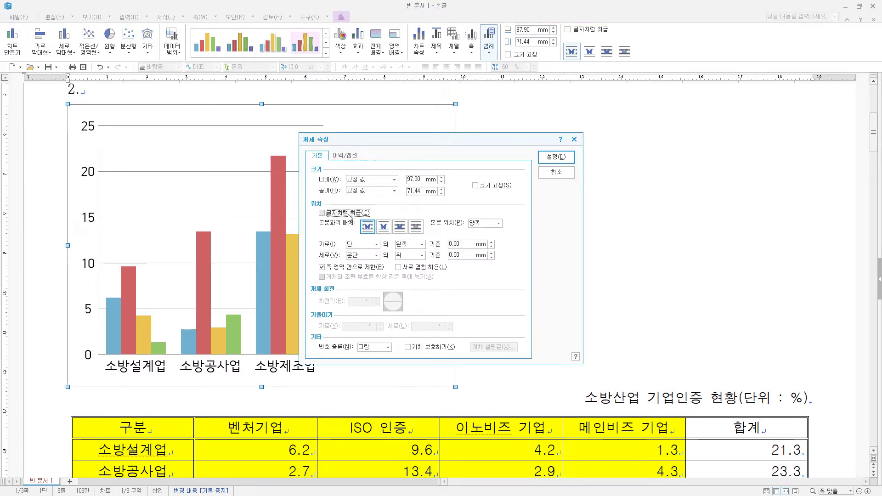
{"action": "left_click", "coordinate": [568, 161]}
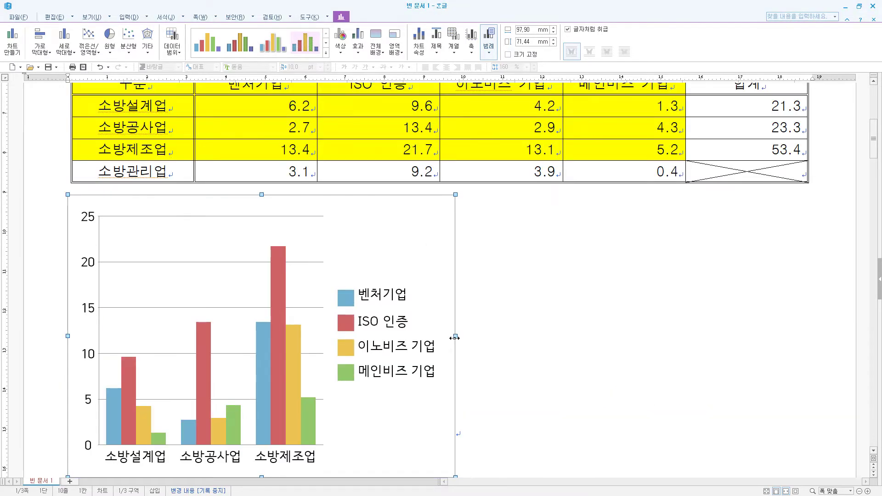
{"action": "left_click_drag", "start_coordinate": [747, 324], "coordinate": [808, 324]}
{"action": "scroll", "coordinate": [623, 342], "scroll_direction": "down", "scroll_amount": 3}
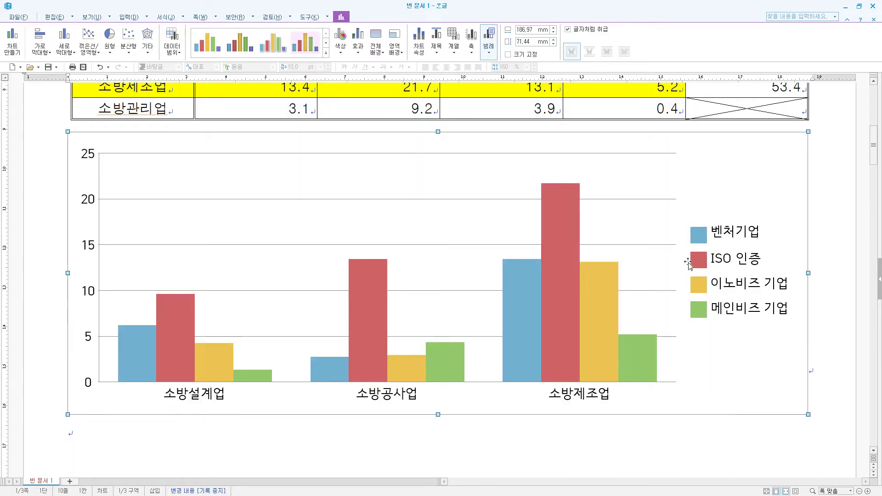
Step: Start the chart wizard for the chart, keeping the plain clustered column shape and the 열 data direction, and continue to the last stage
{"action": "left_click", "coordinate": [751, 162]}
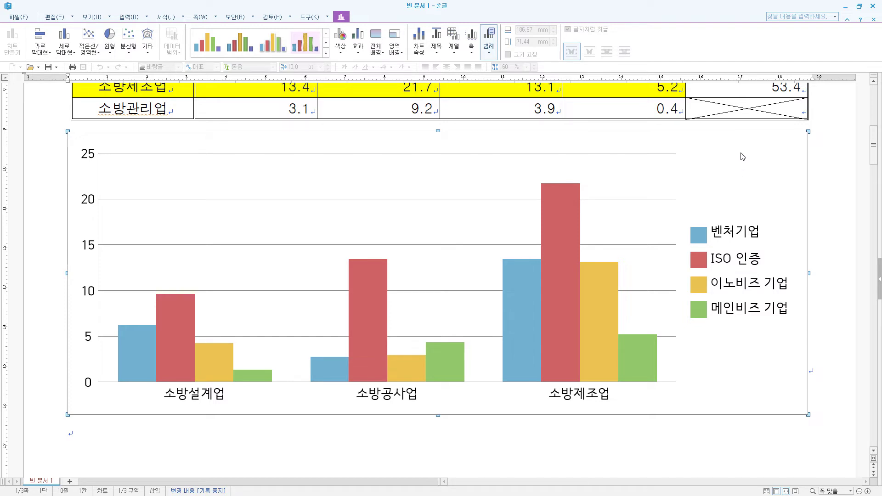
{"action": "right_click", "coordinate": [743, 156]}
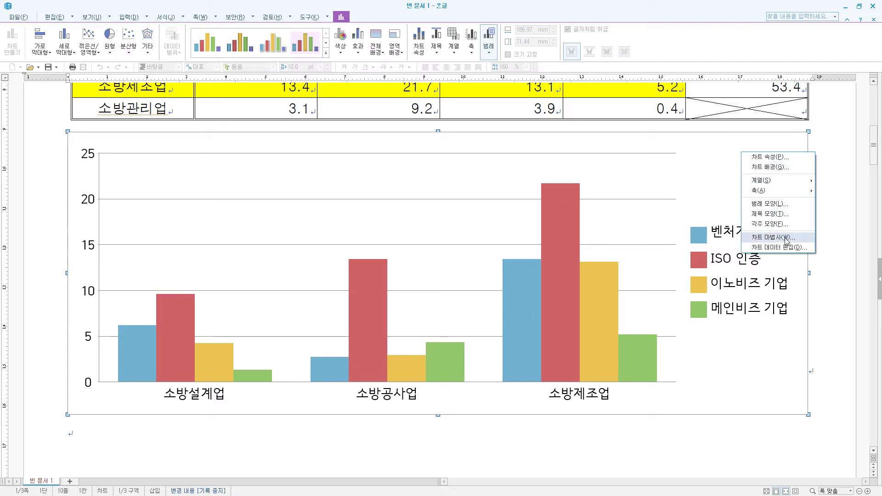
{"action": "left_click", "coordinate": [798, 241]}
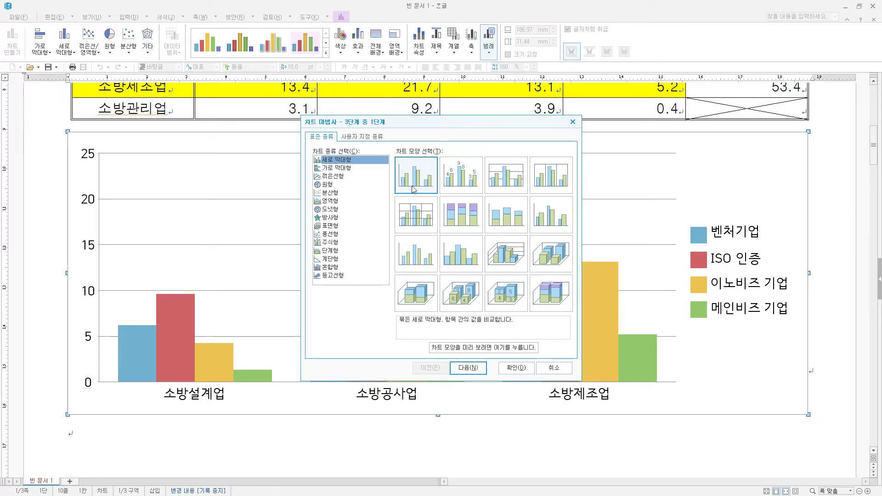
{"action": "left_click", "coordinate": [477, 369]}
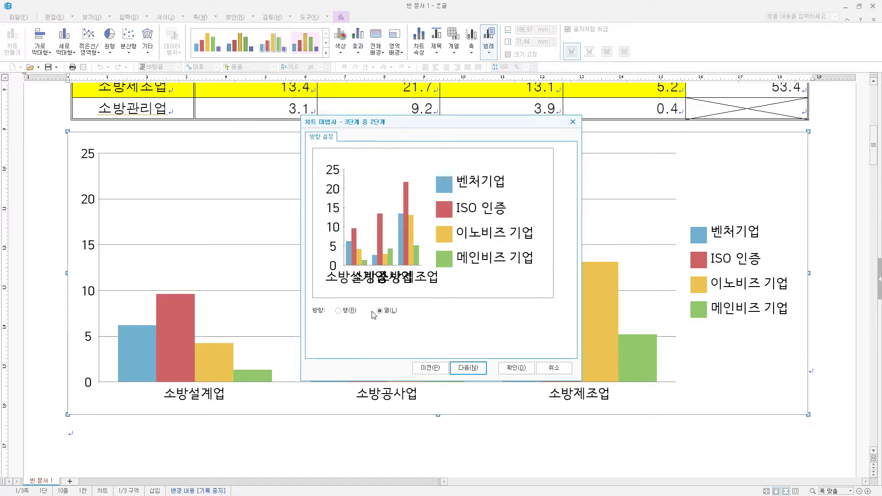
{"action": "left_click", "coordinate": [348, 311]}
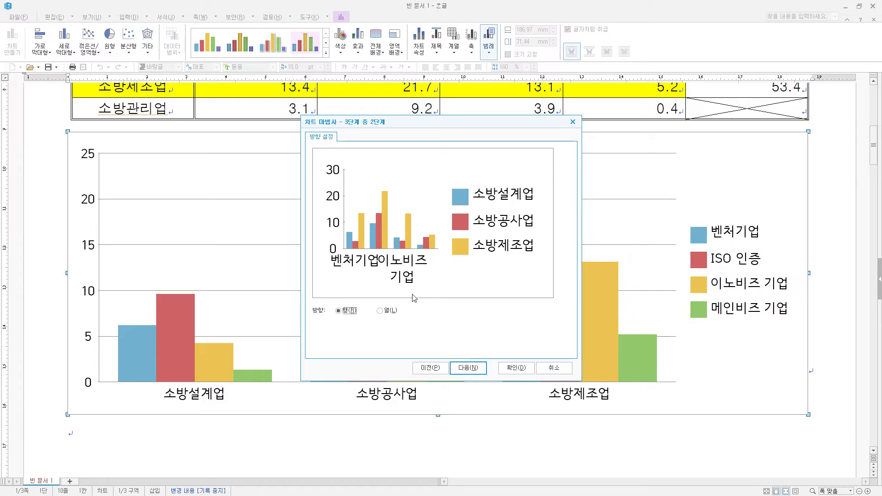
{"action": "left_click", "coordinate": [386, 312]}
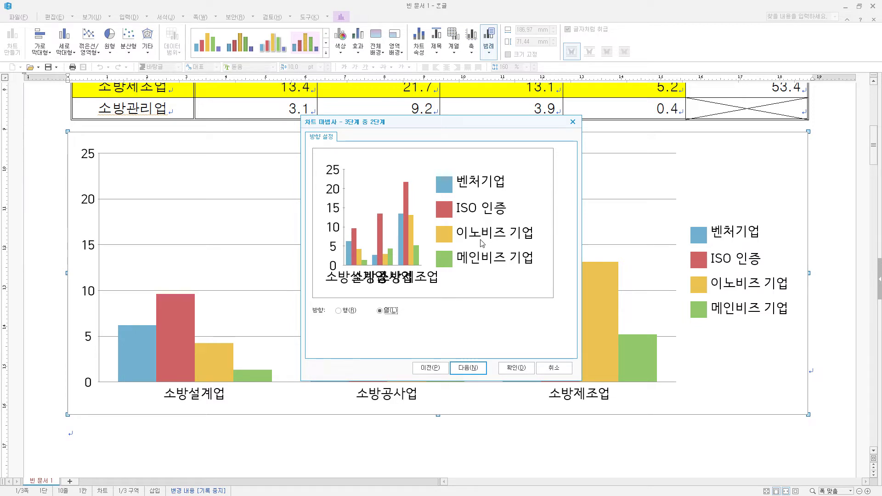
{"action": "left_click", "coordinate": [477, 370]}
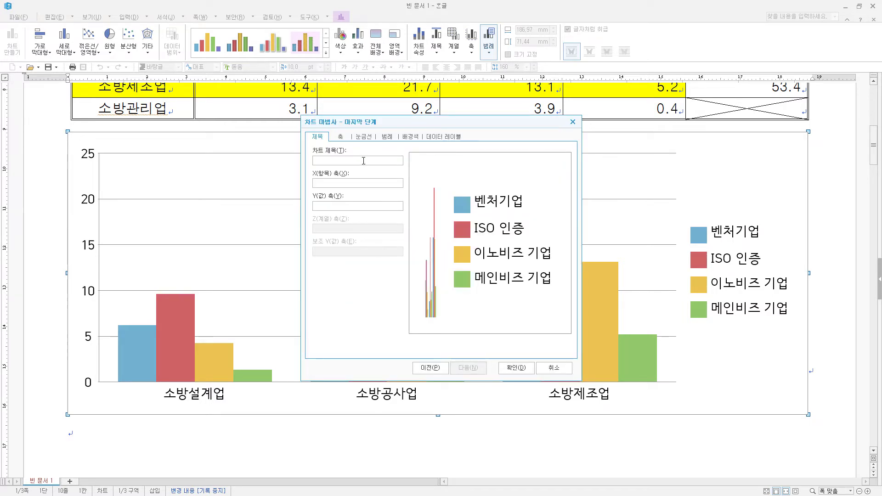
Step: Give the chart the title 소방산업 기업인증 현황 and the Y axis title (단위 : %), and finish the wizard
{"action": "key", "text": "ctrl+v"}
{"action": "left_click", "coordinate": [349, 205]}
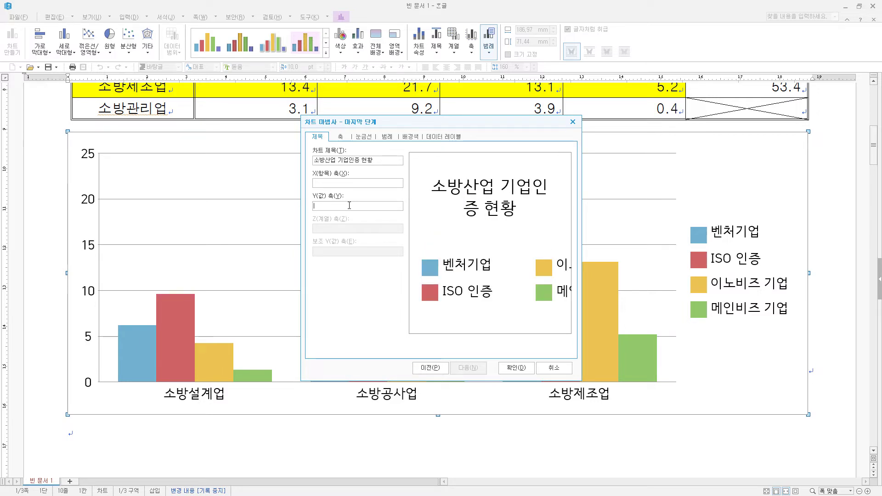
{"action": "type", "text": "(단위 : %)"}
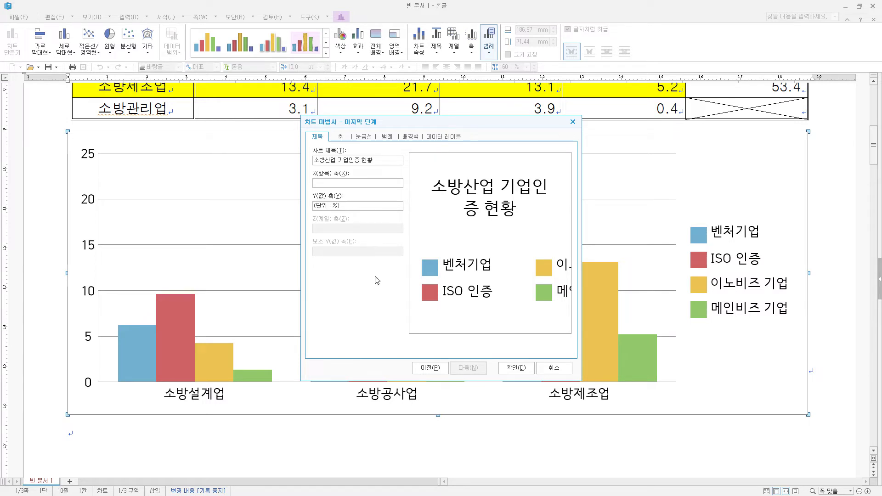
{"action": "left_click", "coordinate": [524, 368]}
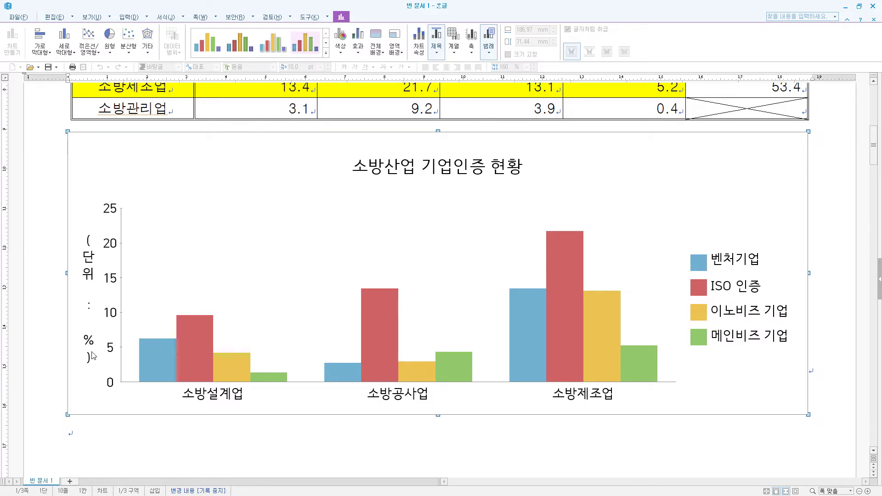
Step: Set the Y axis title to horizontal text direction with the 굴림 font at size 10
{"action": "double_click", "coordinate": [91, 263]}
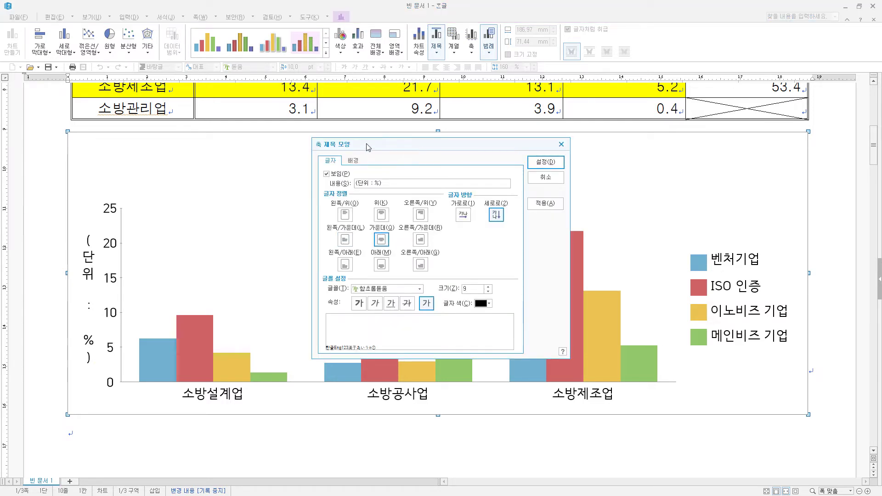
{"action": "left_click_drag", "start_coordinate": [459, 145], "coordinate": [428, 88]}
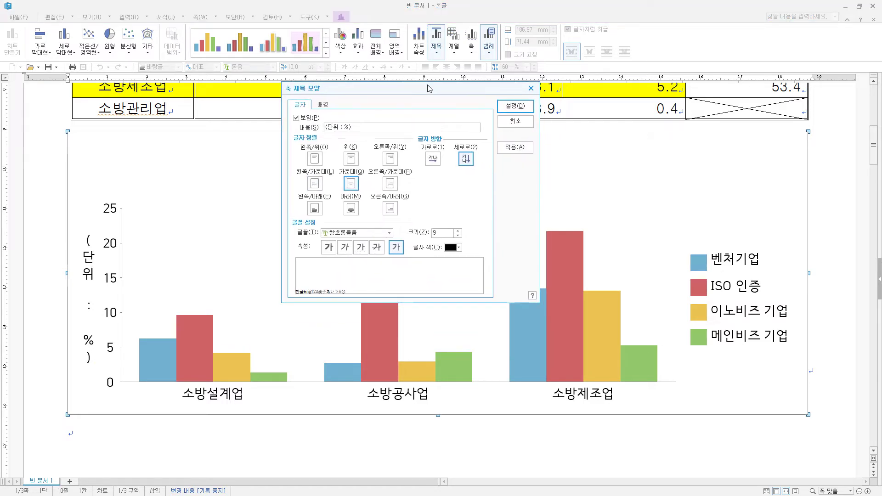
{"action": "left_click", "coordinate": [433, 162]}
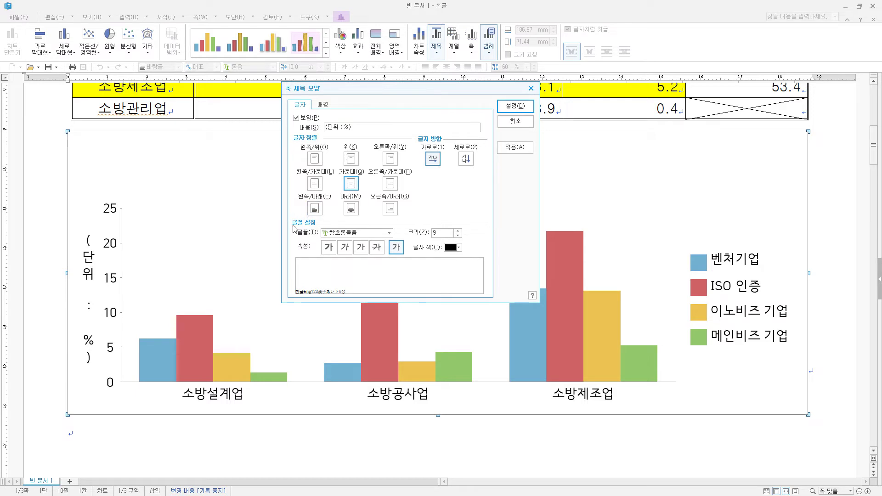
{"action": "left_click", "coordinate": [373, 237]}
{"action": "left_click", "coordinate": [373, 237]}
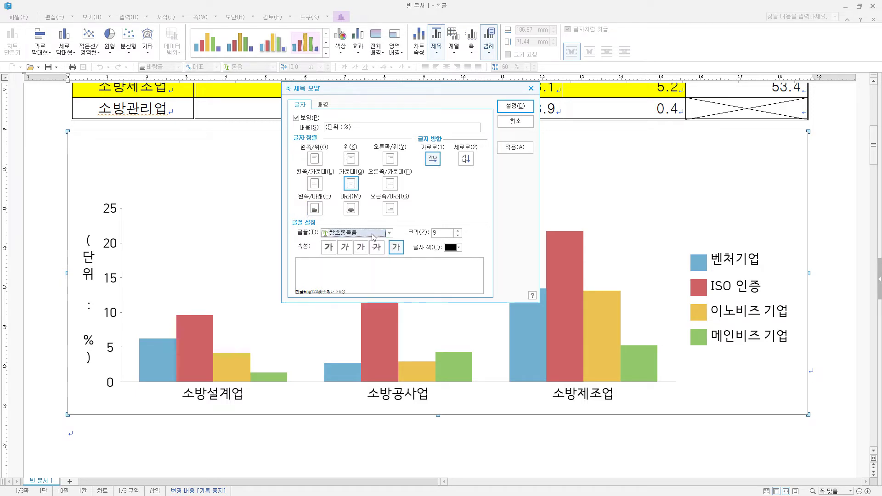
{"action": "type", "text": "굴림"}
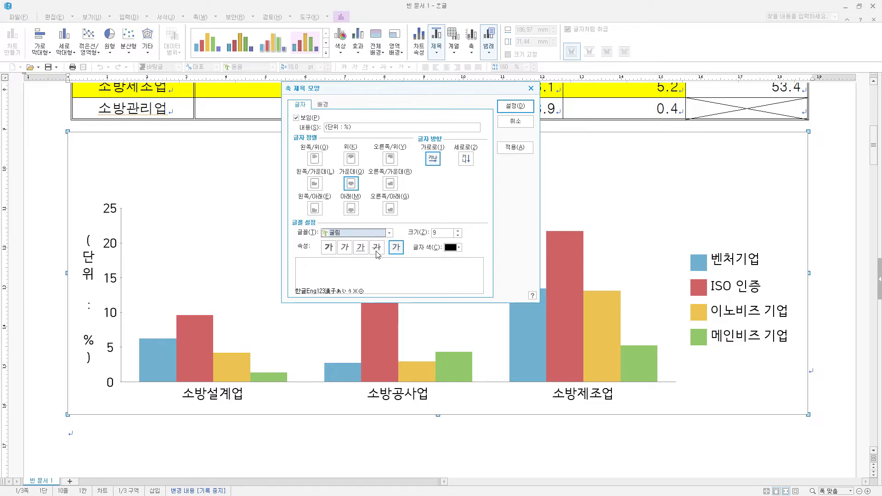
{"action": "left_click", "coordinate": [458, 230]}
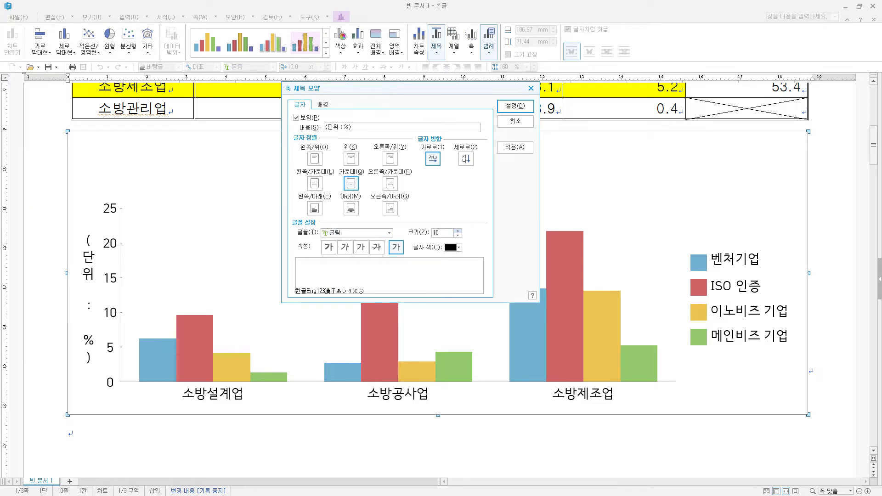
{"action": "left_click", "coordinate": [515, 106]}
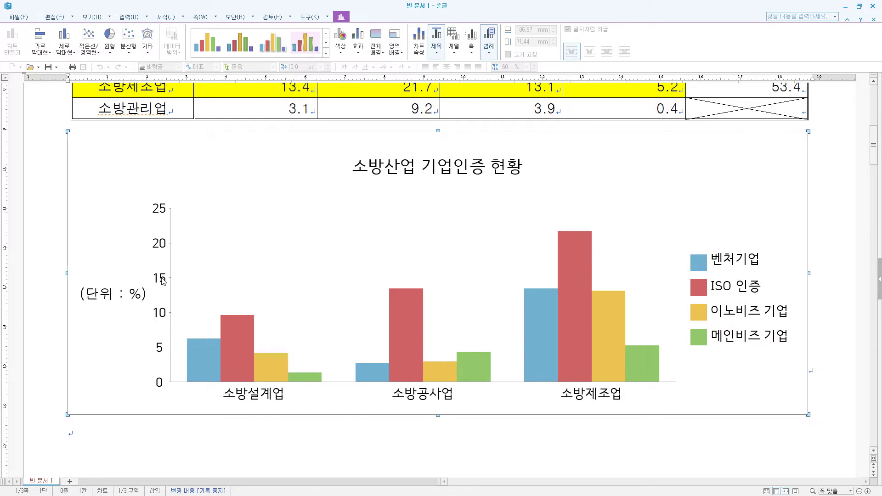
Step: Set the value axis labels to the 굴림 font at 10 pt
{"action": "double_click", "coordinate": [162, 281]}
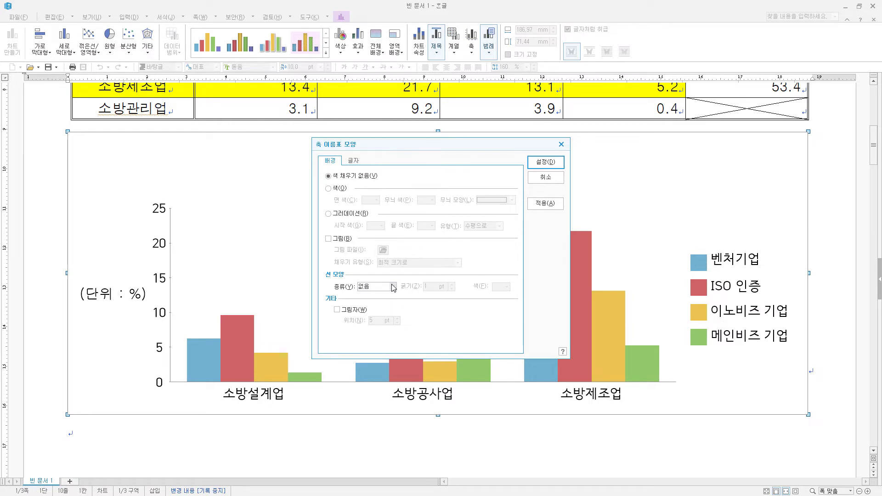
{"action": "left_click", "coordinate": [356, 161]}
{"action": "left_click", "coordinate": [390, 288]}
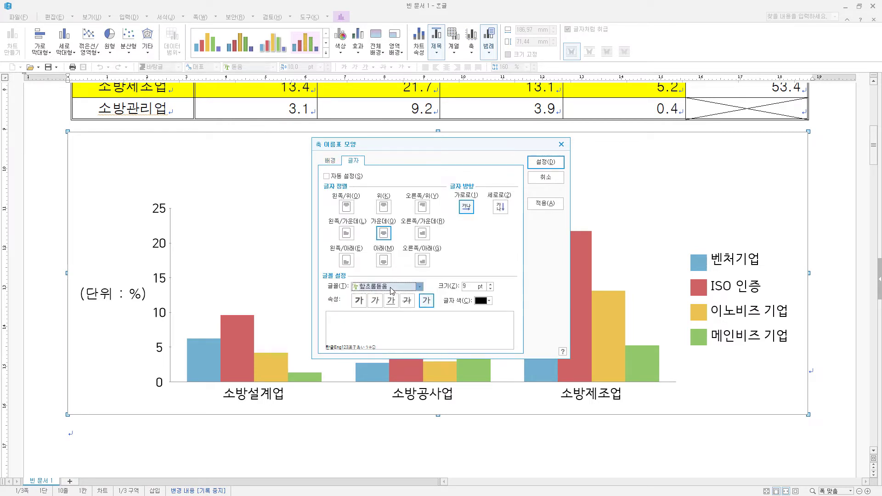
{"action": "type", "text": "굴림"}
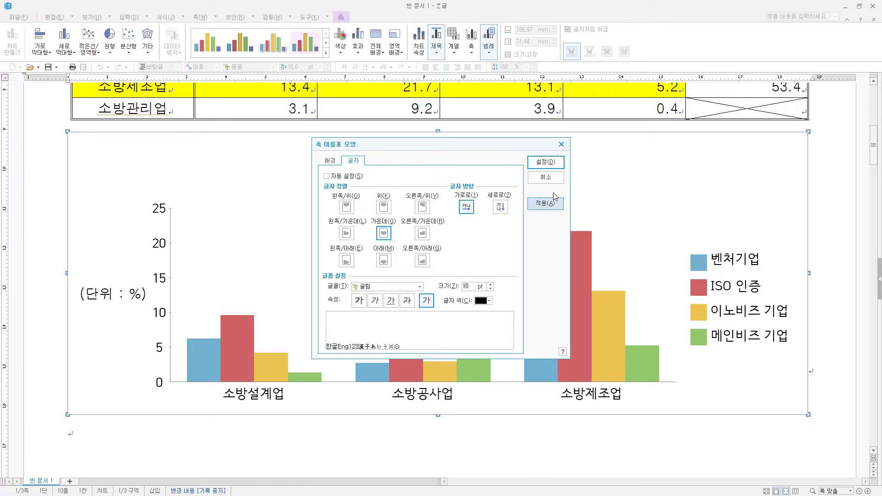
{"action": "left_click", "coordinate": [552, 165]}
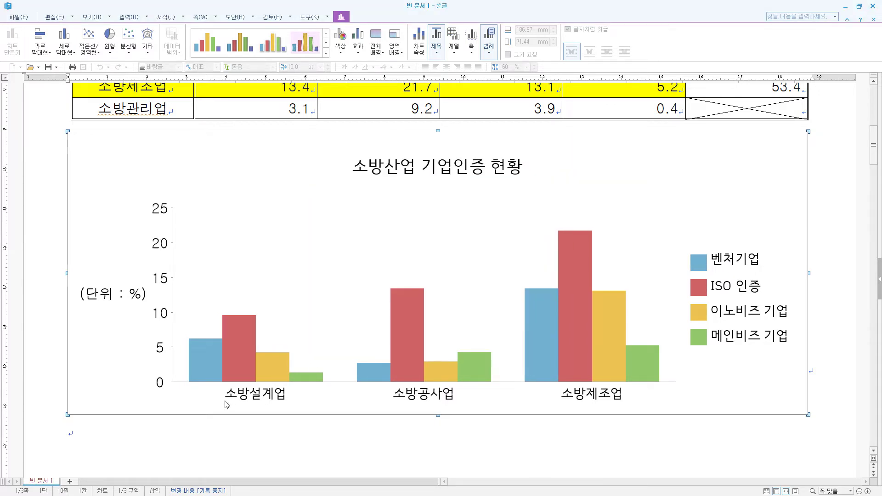
{"action": "left_click", "coordinate": [406, 394]}
{"action": "double_click", "coordinate": [510, 382]}
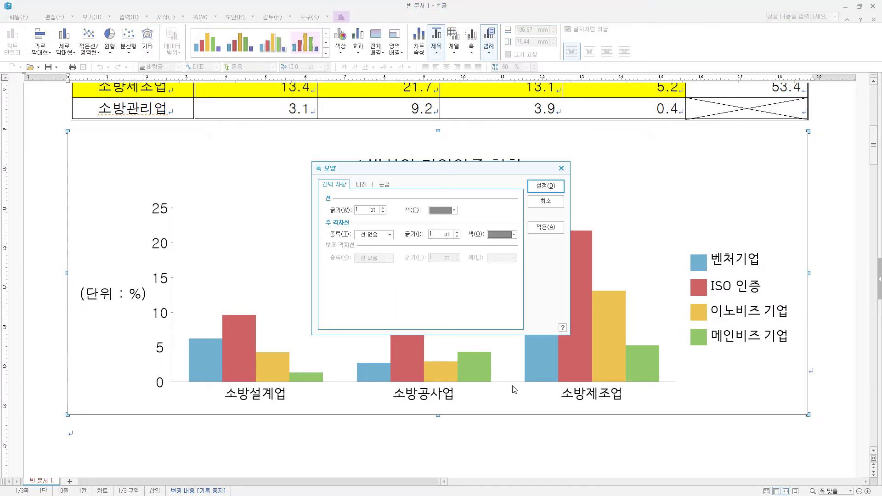
{"action": "key", "text": "Escape"}
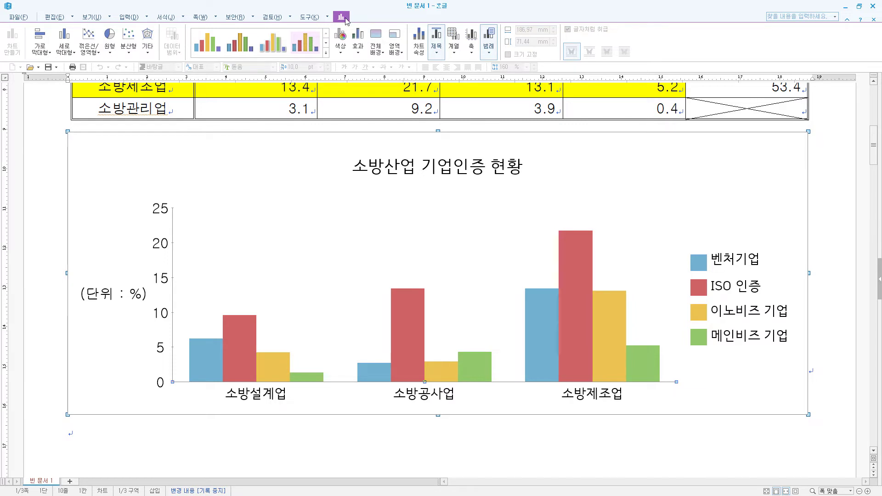
Step: Set the horizontal category axis (가로 항목 축) labels to the 굴림 font at 10 pt
{"action": "left_click", "coordinate": [471, 43]}
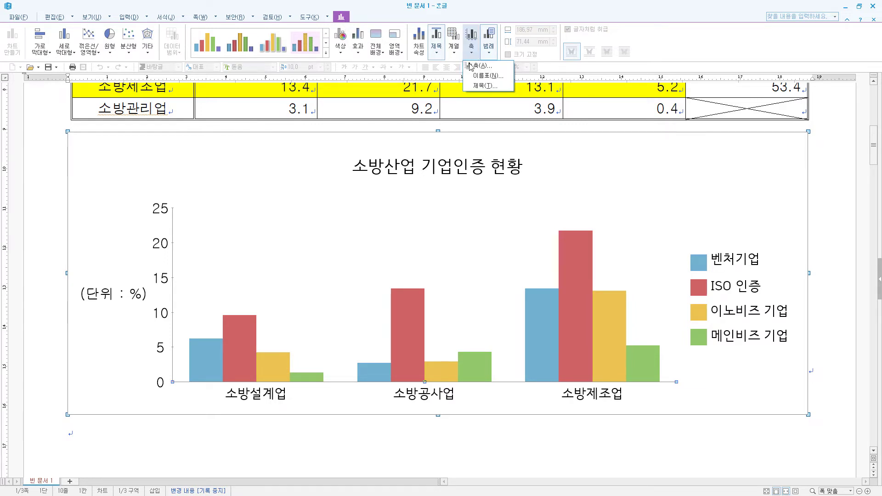
{"action": "left_click", "coordinate": [483, 75]}
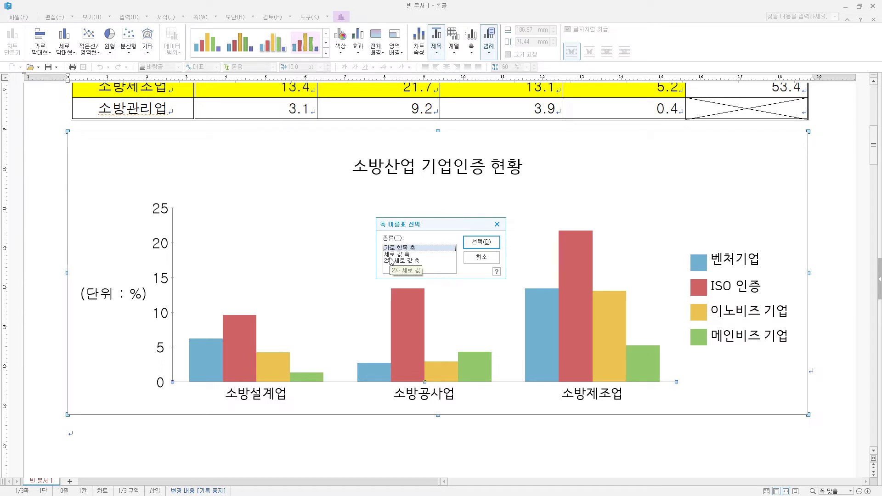
{"action": "left_click", "coordinate": [481, 242]}
{"action": "left_click_drag", "start_coordinate": [423, 144], "coordinate": [432, 127]}
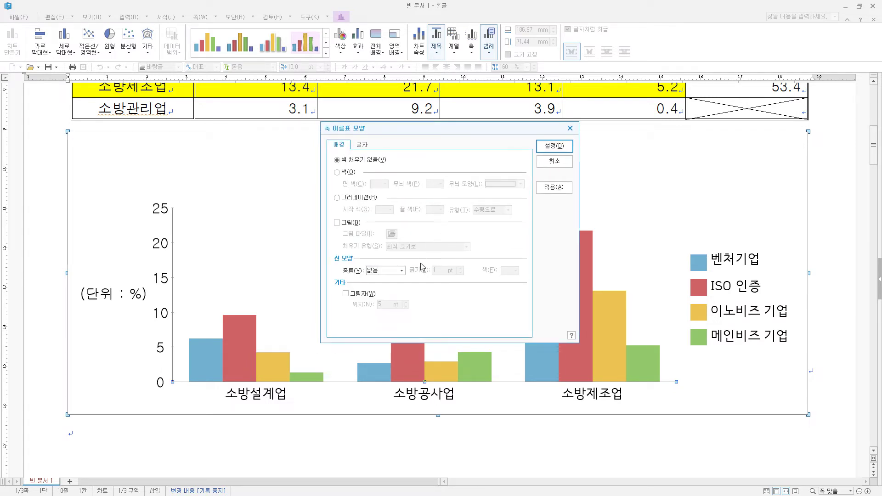
{"action": "left_click", "coordinate": [363, 145]}
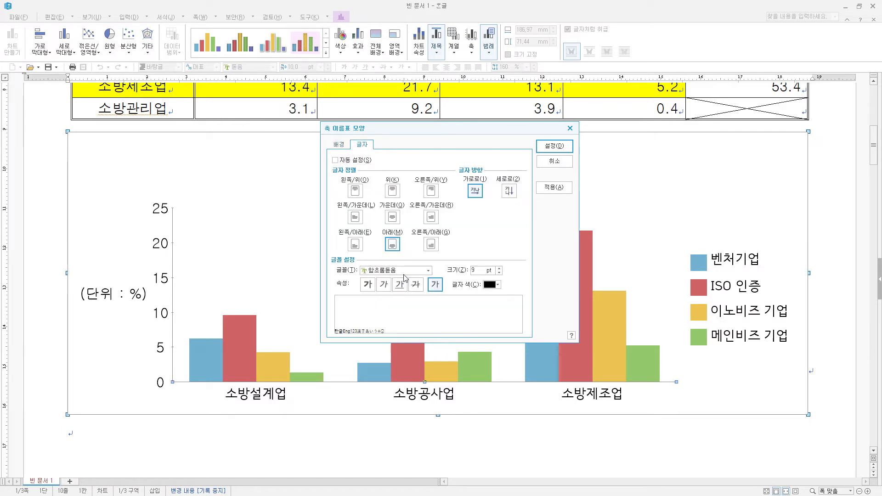
{"action": "type", "text": "굴림"}
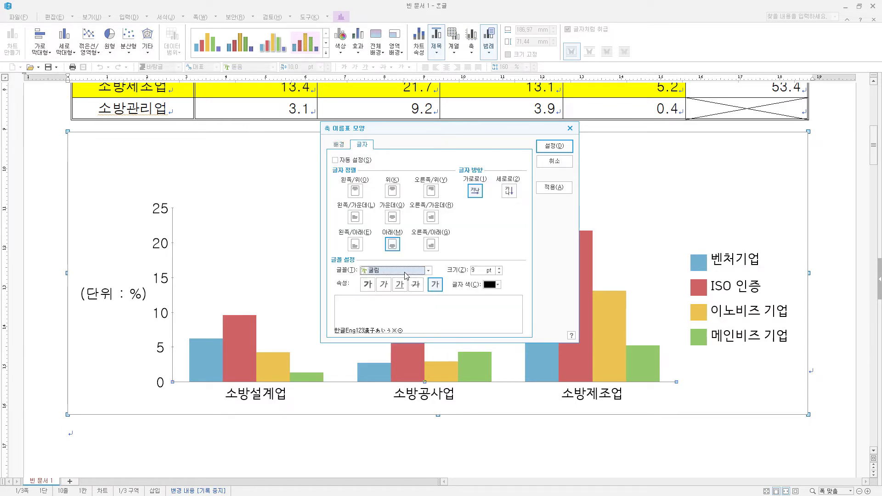
{"action": "left_click", "coordinate": [500, 268]}
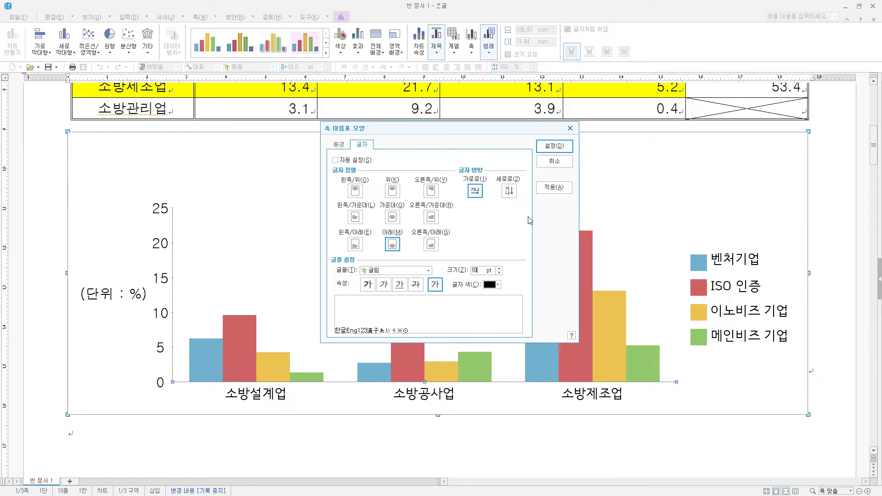
{"action": "left_click", "coordinate": [562, 153]}
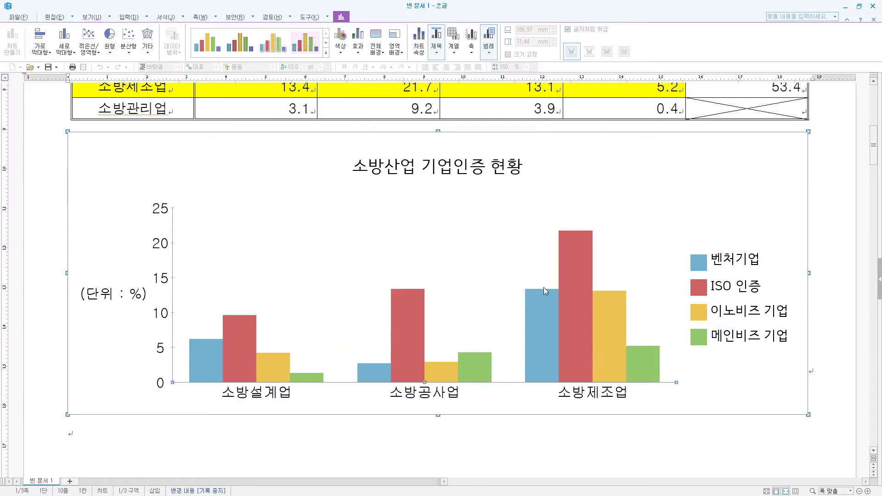
Step: Give the legend a single-line border (한 줄로) and set its text to the 굴림 font at size 10
{"action": "double_click", "coordinate": [746, 316]}
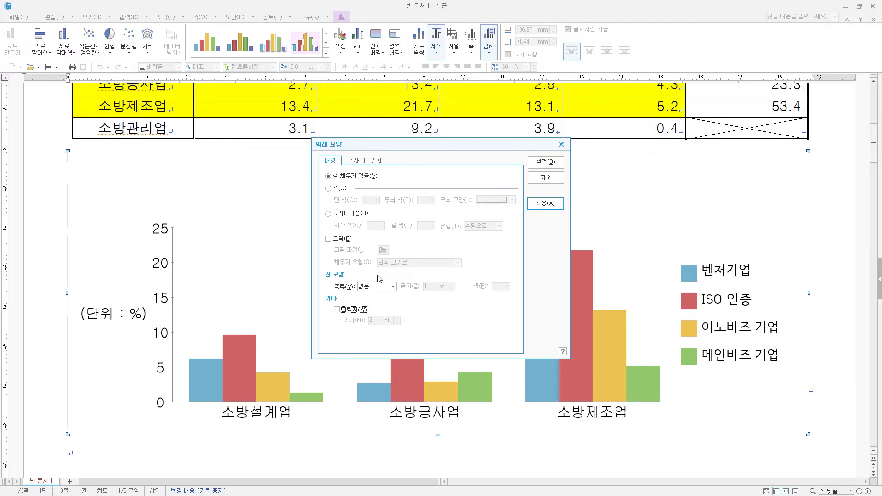
{"action": "left_click", "coordinate": [377, 289]}
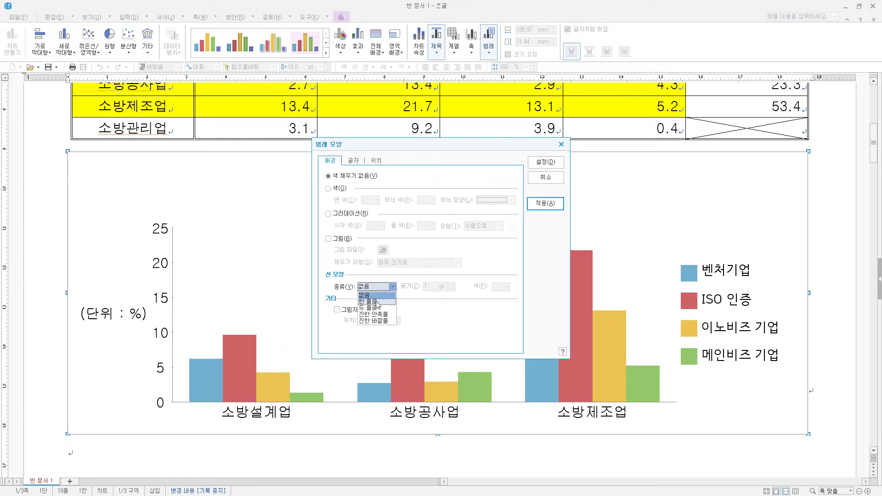
{"action": "left_click", "coordinate": [376, 303]}
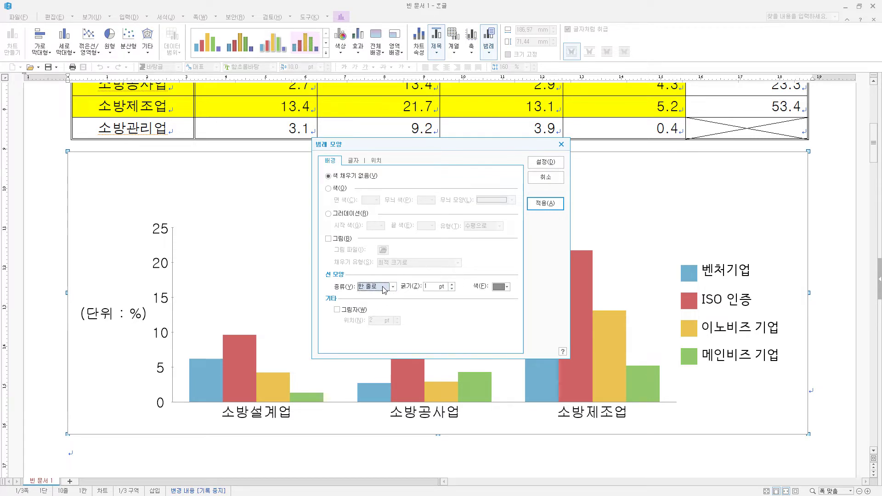
{"action": "left_click", "coordinate": [354, 160]}
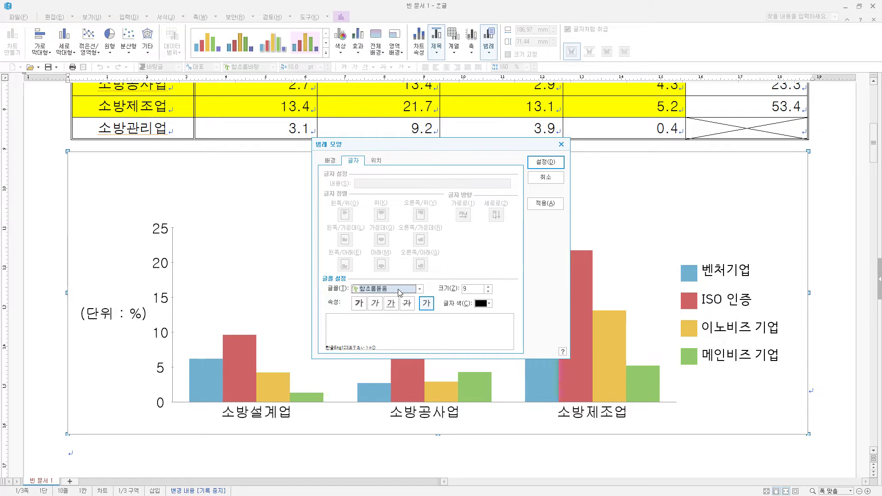
{"action": "type", "text": "굴림"}
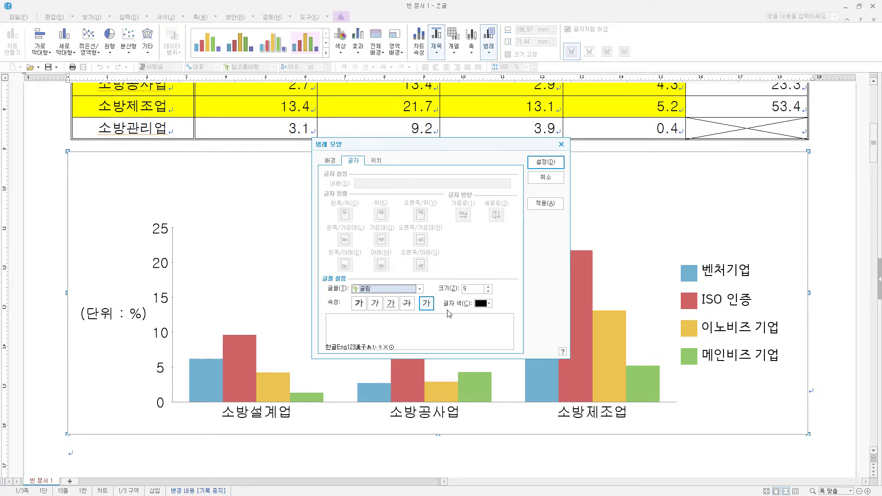
{"action": "left_click", "coordinate": [488, 287]}
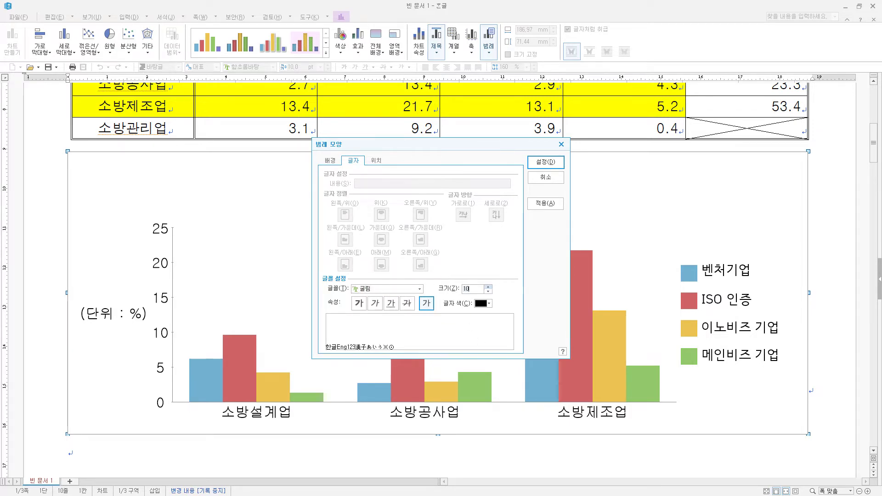
{"action": "left_click", "coordinate": [546, 162]}
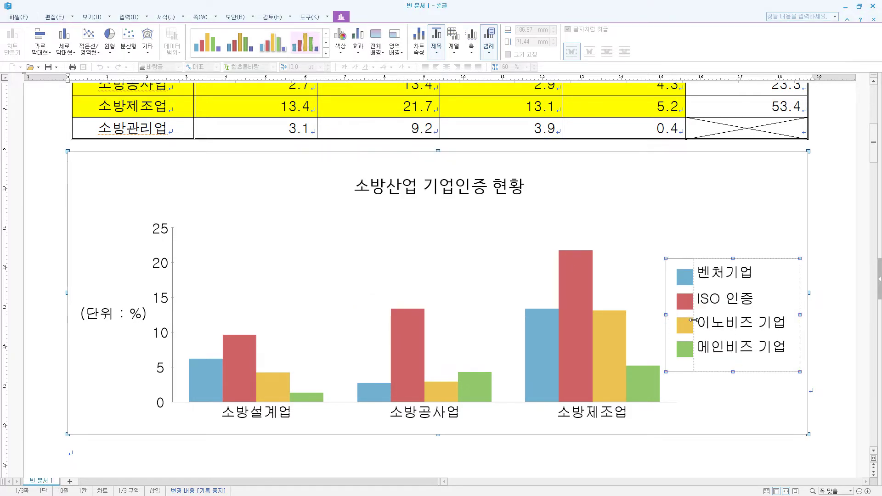
{"action": "left_click_drag", "start_coordinate": [666, 316], "coordinate": [693, 319]}
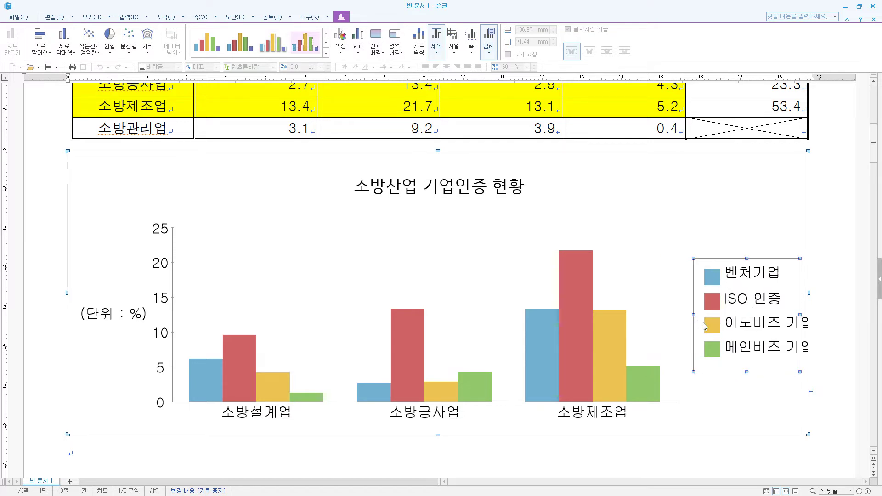
{"action": "key", "text": "ctrl+z"}
Step: Give the chart title a single-line border (한 줄로) and turn on its shadow (그림자)
{"action": "double_click", "coordinate": [448, 196]}
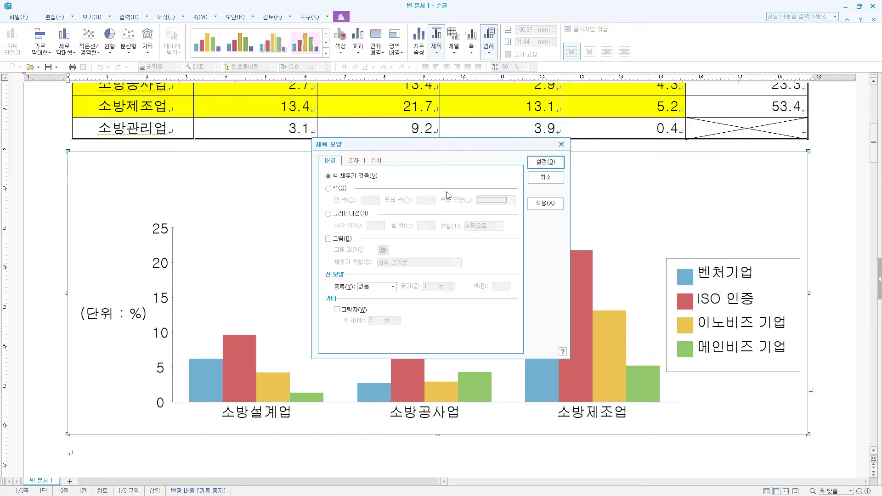
{"action": "left_click", "coordinate": [374, 287]}
{"action": "left_click", "coordinate": [374, 302]}
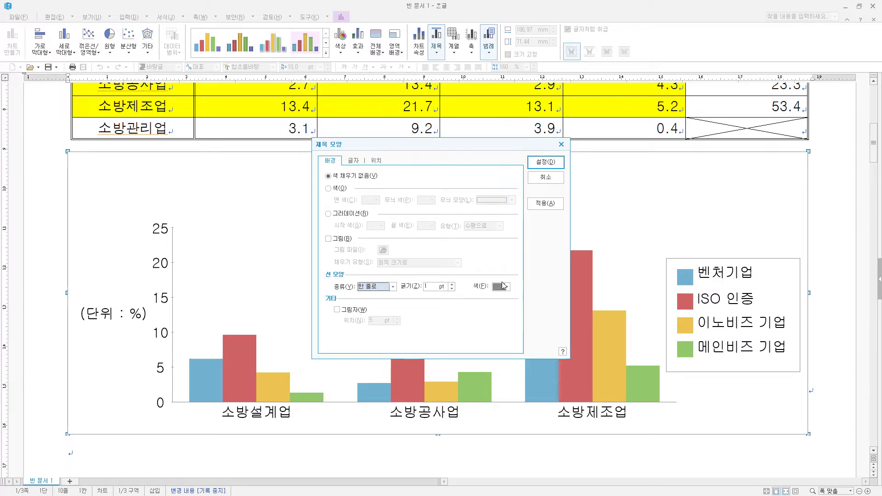
{"action": "left_click", "coordinate": [349, 311]}
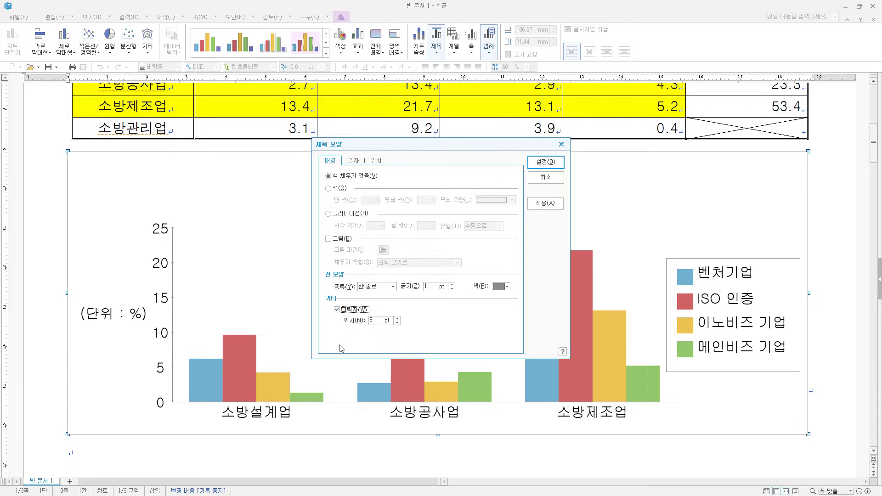
{"action": "left_click", "coordinate": [380, 321]}
Step: Set the chart title to the 굴림 font in bold, and widen its box slightly to fit the text on one line
{"action": "left_click", "coordinate": [357, 162]}
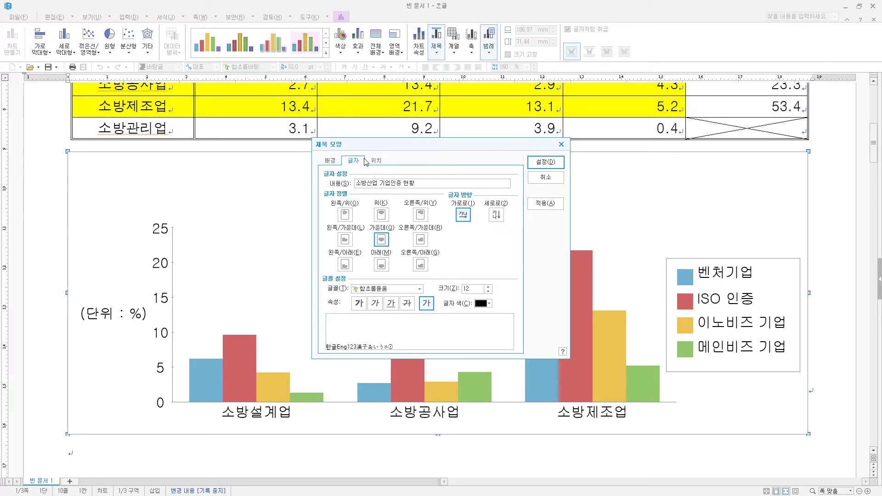
{"action": "left_click", "coordinate": [387, 290]}
{"action": "left_click", "coordinate": [387, 289]}
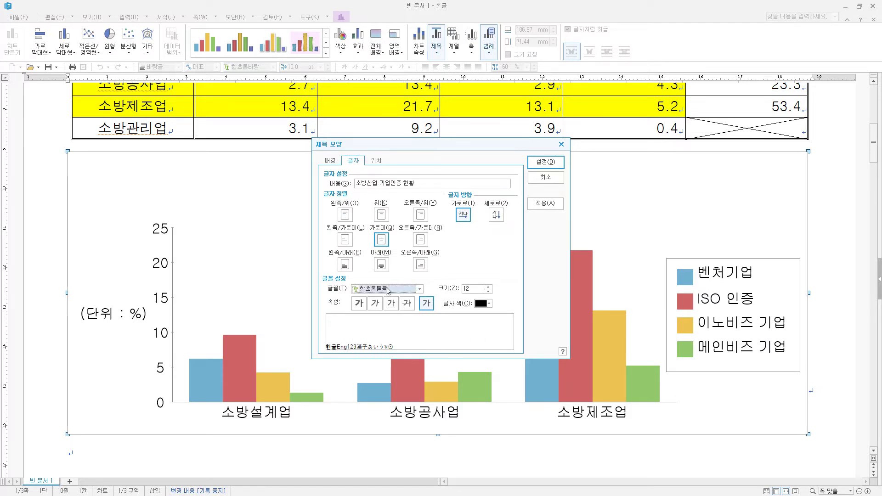
{"action": "scroll", "coordinate": [387, 289], "scroll_direction": "down", "scroll_amount": 2}
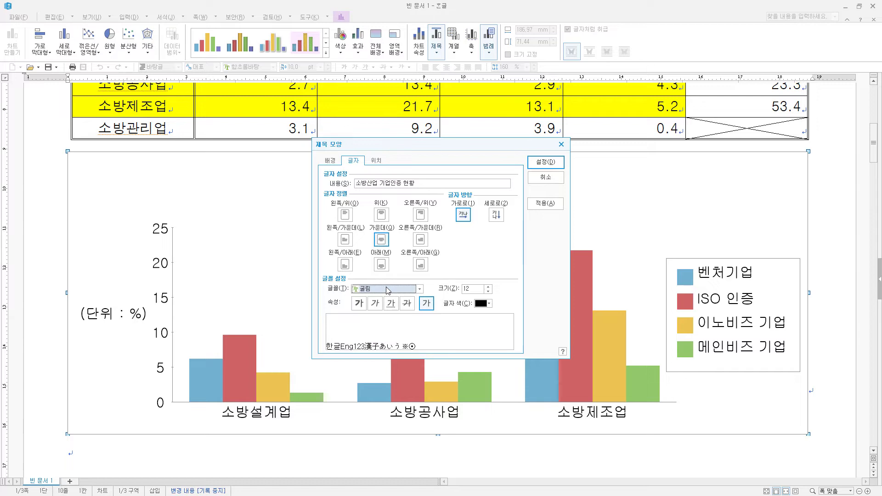
{"action": "left_click", "coordinate": [359, 303]}
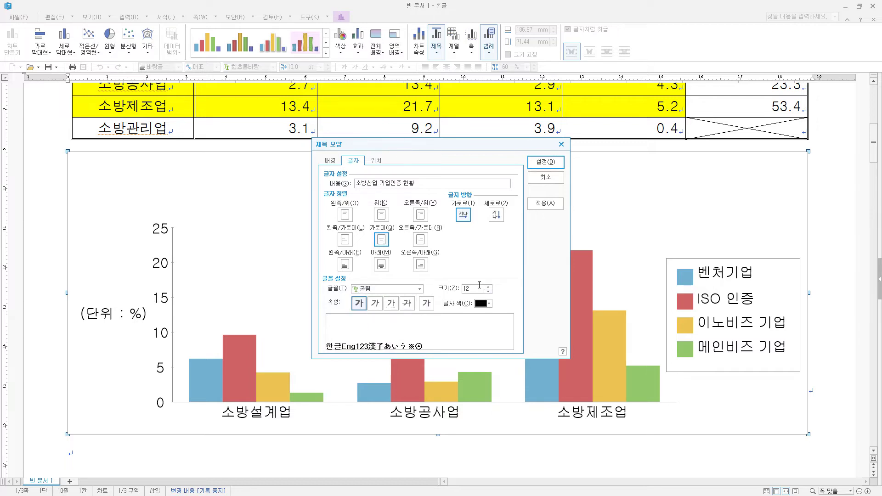
{"action": "left_click", "coordinate": [546, 164]}
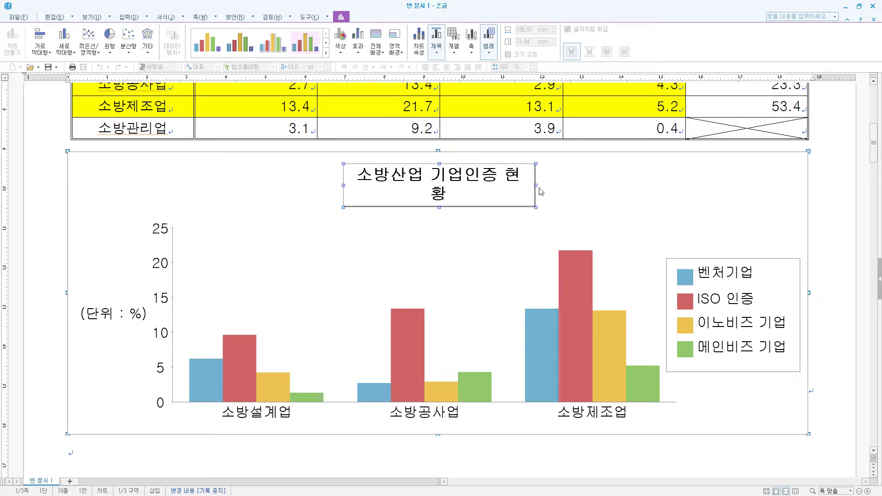
{"action": "left_click", "coordinate": [536, 186]}
{"action": "left_click_drag", "start_coordinate": [538, 185], "coordinate": [544, 186]}
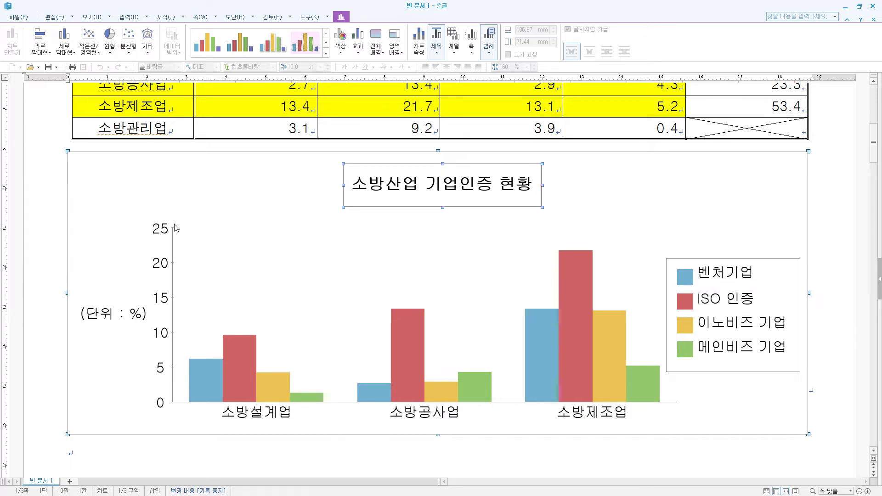
Step: Set the tick mark position of the chart's vertical value axis to 없음
{"action": "double_click", "coordinate": [174, 304]}
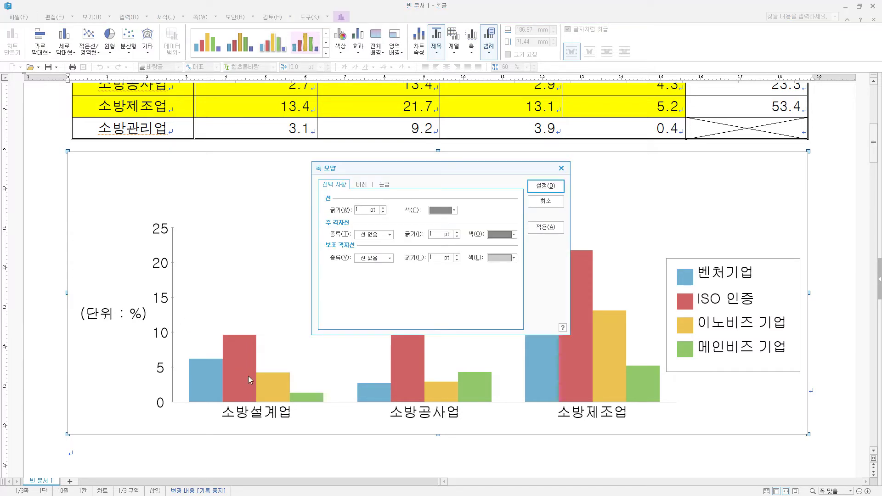
{"action": "left_click", "coordinate": [384, 185]}
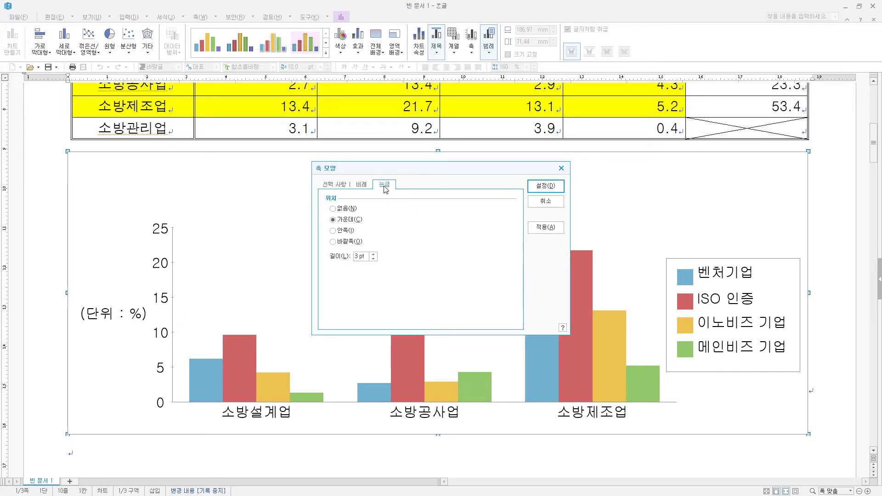
{"action": "left_click", "coordinate": [545, 227]}
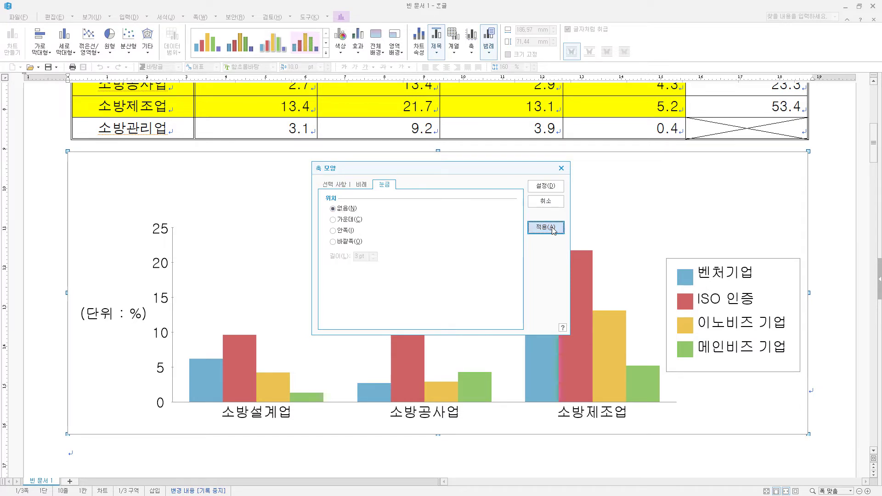
{"action": "left_click", "coordinate": [548, 202]}
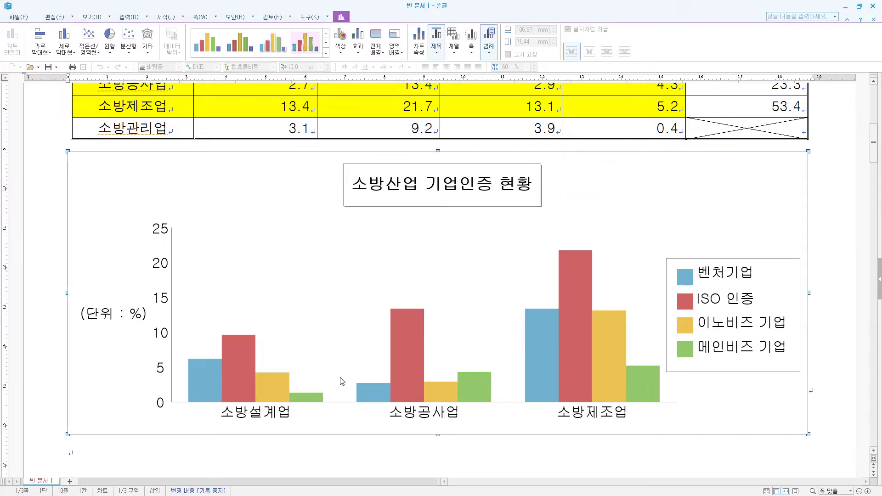
Step: Set the tick mark position of the chart's horizontal category axis to 가운데
{"action": "double_click", "coordinate": [343, 405]}
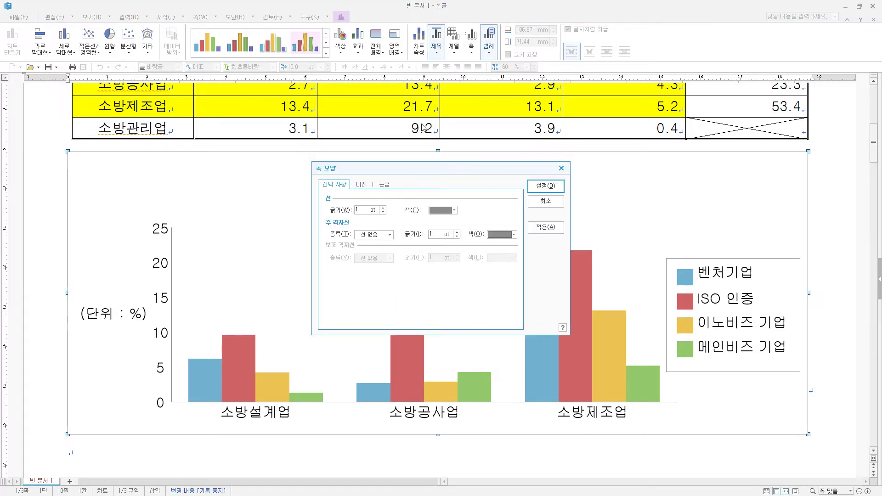
{"action": "left_click", "coordinate": [385, 184]}
{"action": "left_click", "coordinate": [348, 221]}
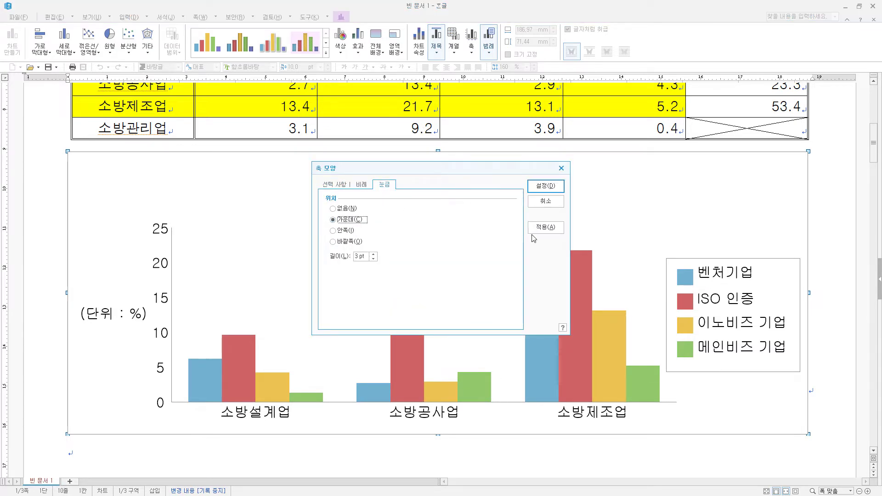
{"action": "left_click", "coordinate": [546, 228]}
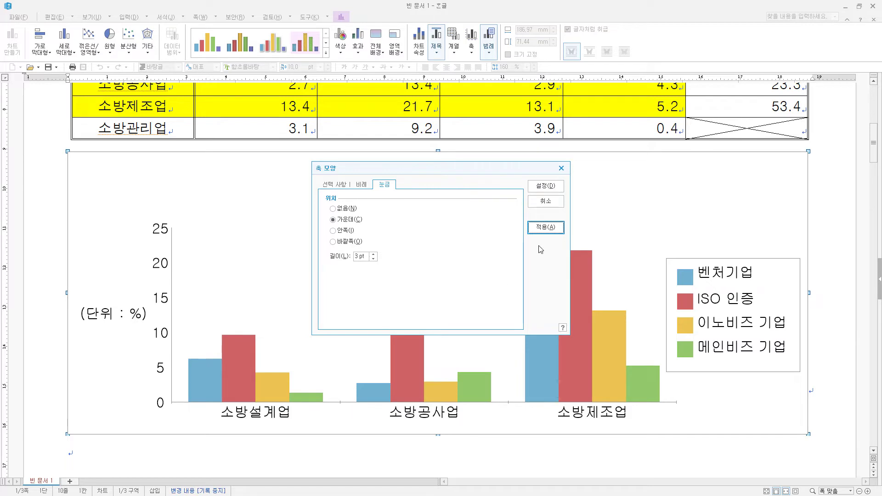
{"action": "left_click", "coordinate": [546, 187]}
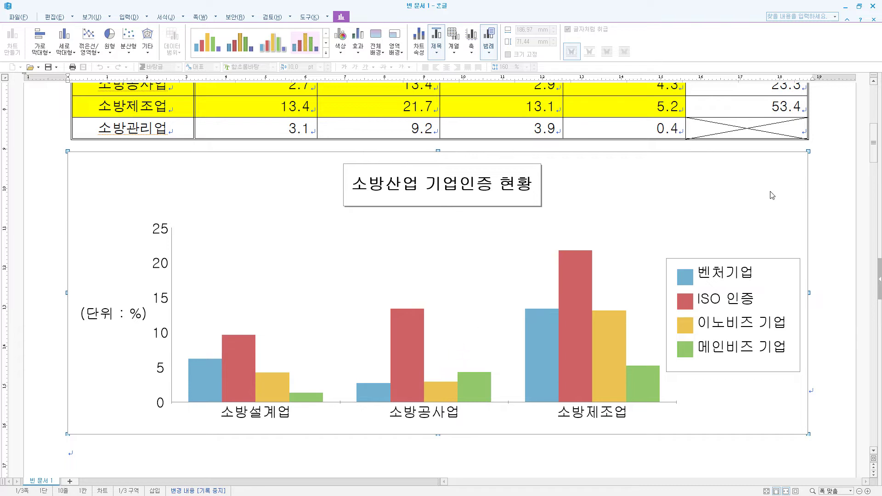
Step: Check the background and outline settings of the whole chart, and go to question 3 on the following page
{"action": "double_click", "coordinate": [733, 187]}
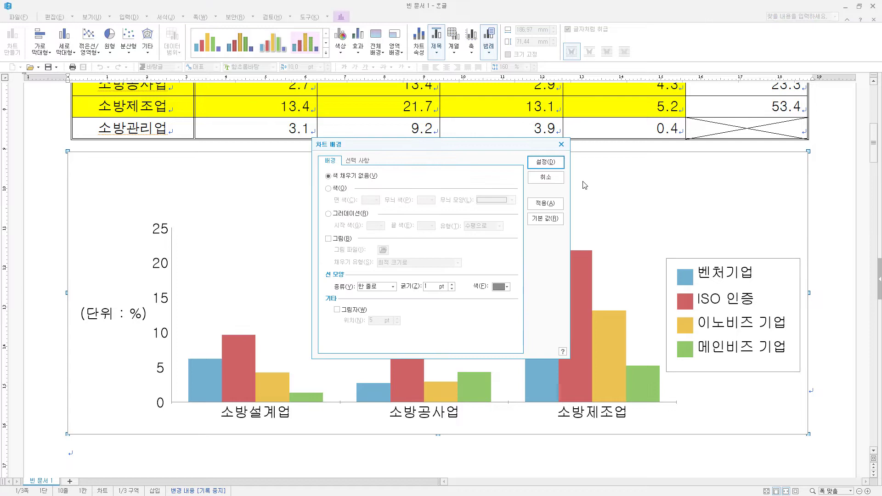
{"action": "left_click", "coordinate": [544, 178]}
{"action": "scroll", "coordinate": [484, 318], "scroll_direction": "down", "scroll_amount": 10}
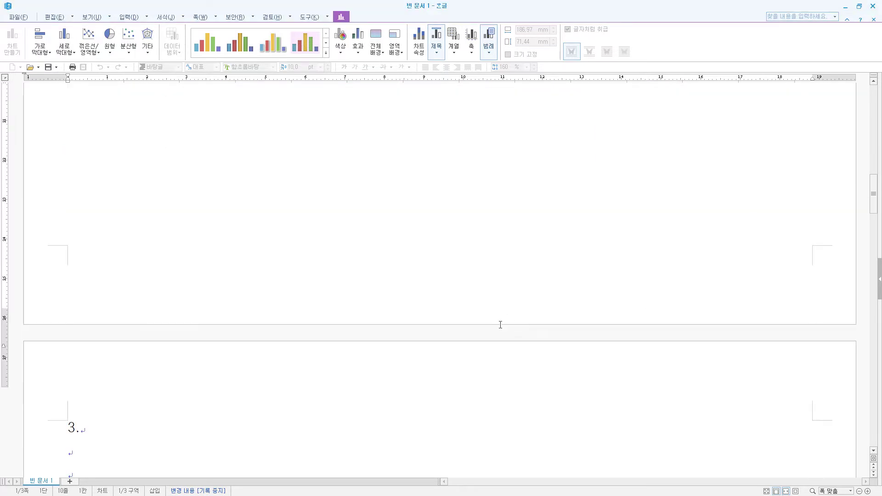
{"action": "scroll", "coordinate": [500, 325], "scroll_direction": "down", "scroll_amount": 3}
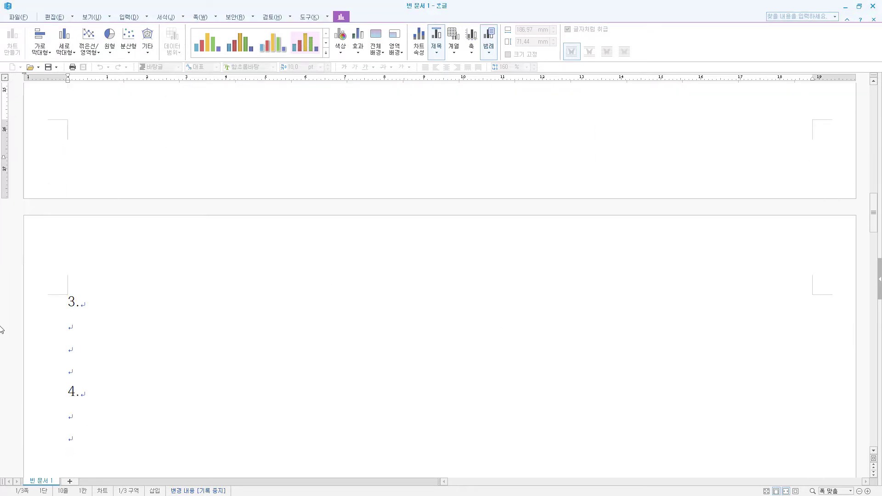
Step: Look over the finished table and chart of question 2, and return to the line below question 3
{"action": "left_click", "coordinate": [90, 323]}
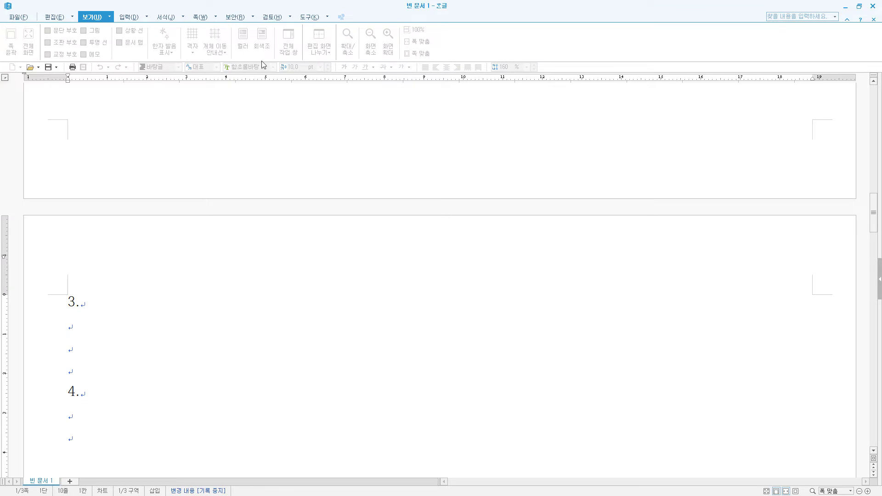
{"action": "scroll", "coordinate": [816, 321], "scroll_direction": "up", "scroll_amount": 15}
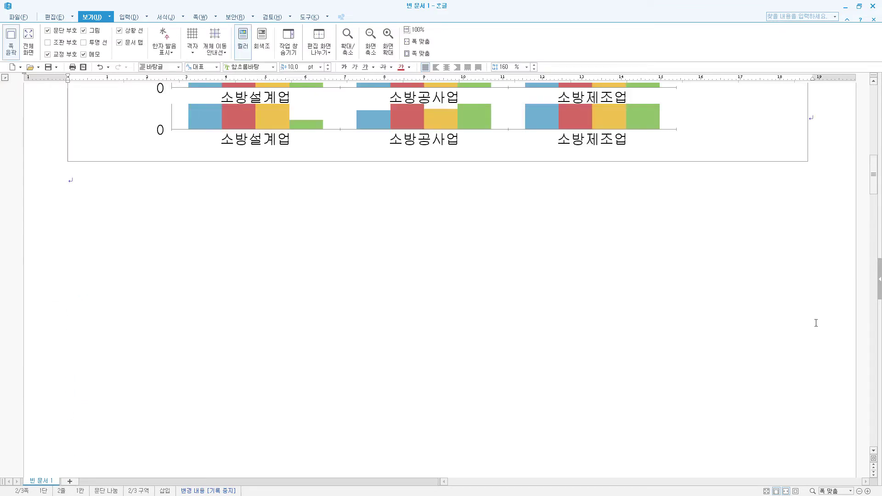
{"action": "left_click", "coordinate": [774, 188]}
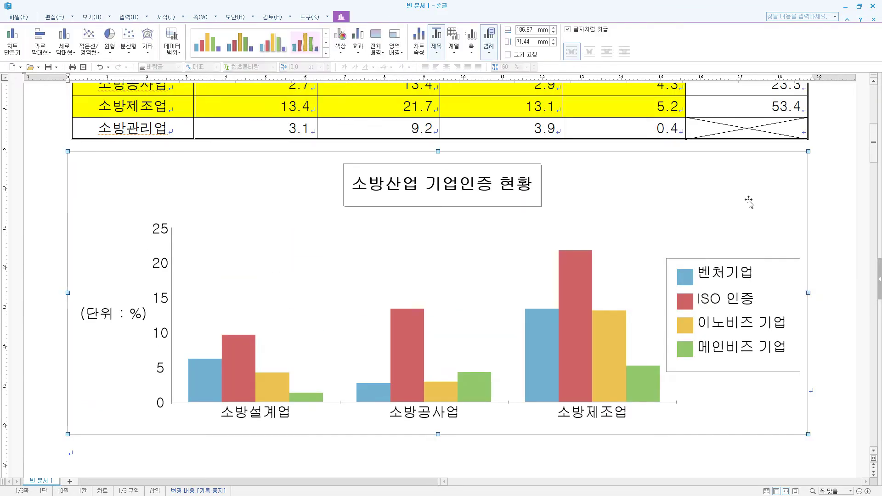
{"action": "scroll", "coordinate": [756, 274], "scroll_direction": "up", "scroll_amount": 1}
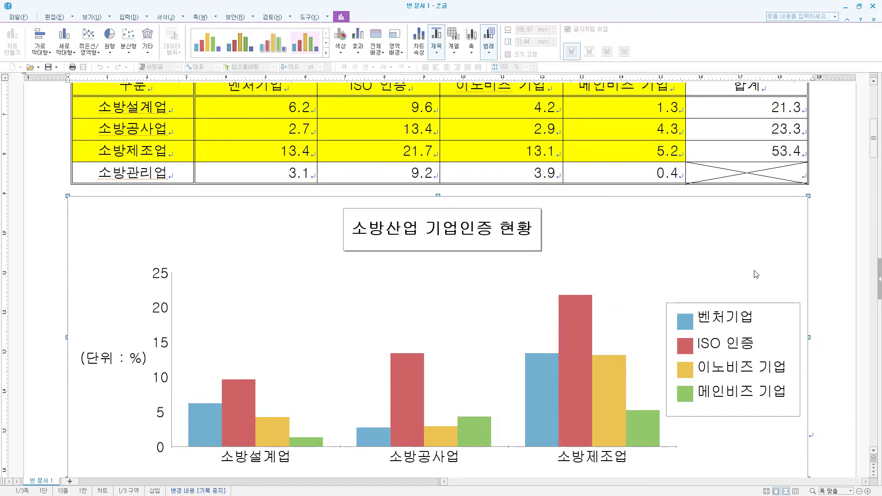
{"action": "left_click", "coordinate": [664, 130]}
{"action": "scroll", "coordinate": [793, 254], "scroll_direction": "down", "scroll_amount": 3}
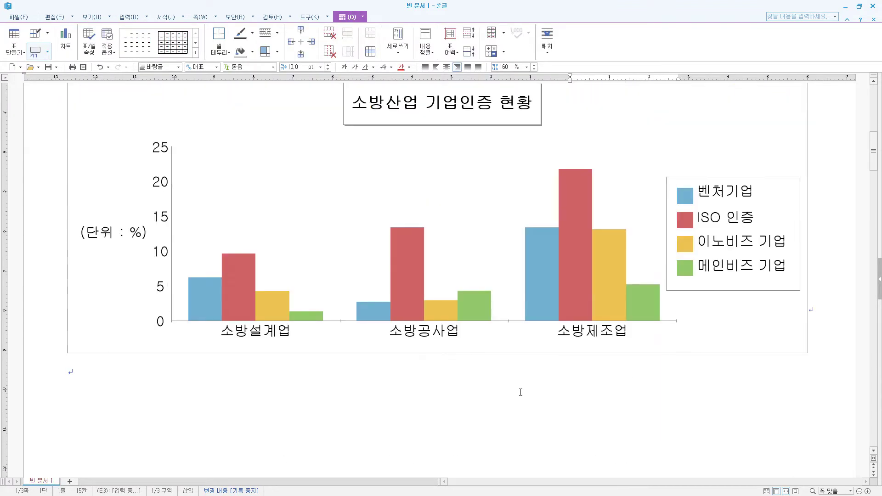
{"action": "left_click", "coordinate": [463, 396]}
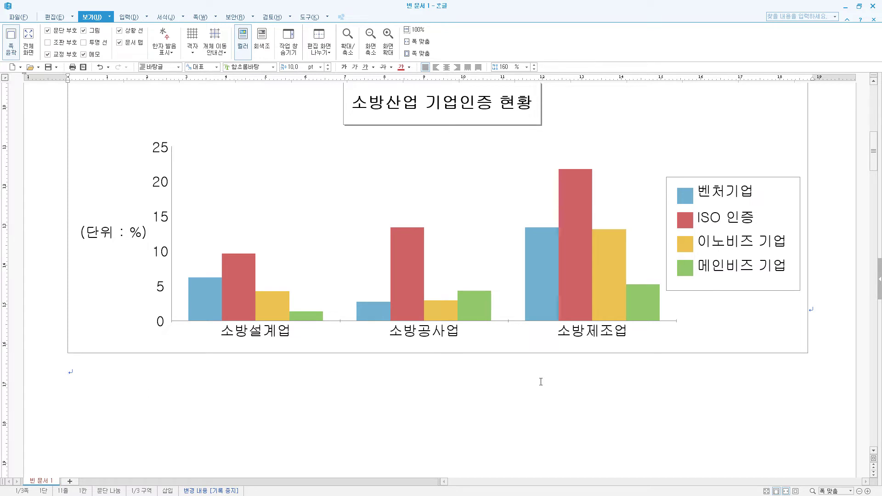
{"action": "scroll", "coordinate": [688, 342], "scroll_direction": "down", "scroll_amount": 7}
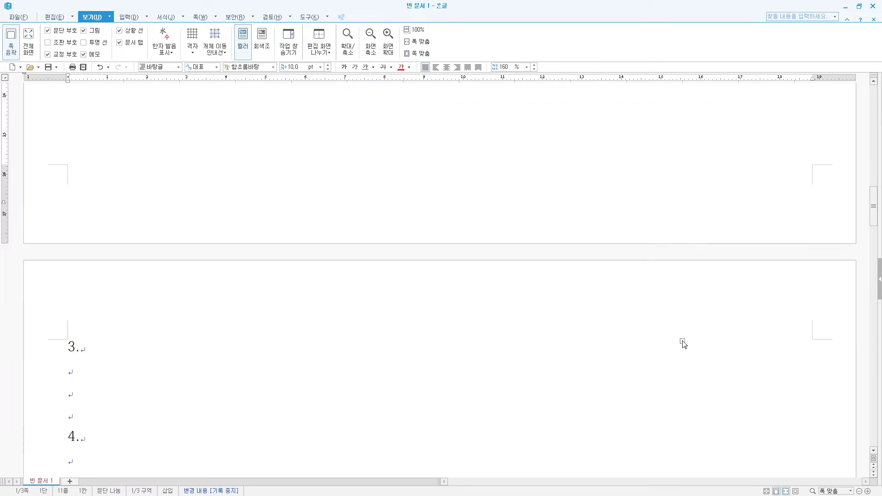
{"action": "left_click", "coordinate": [107, 369]}
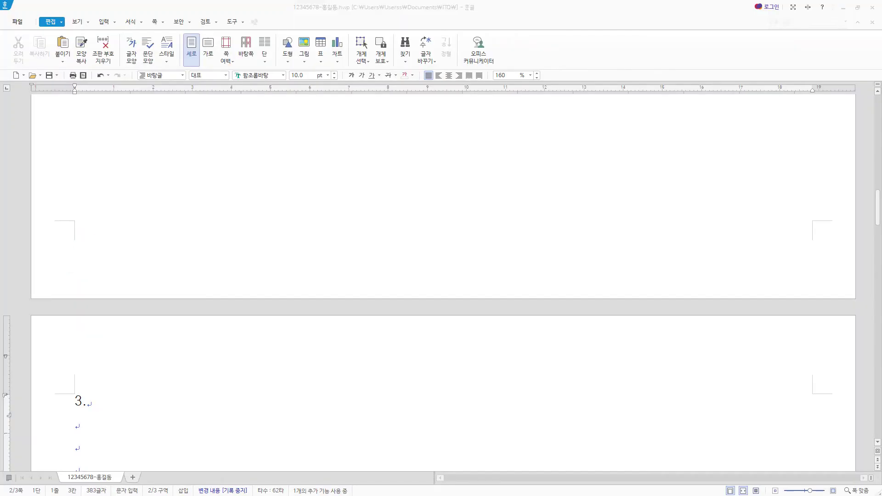
Step: Enter the label "(1)" on the line below question 3, indented by one space
{"action": "scroll", "coordinate": [472, 318], "scroll_direction": "down", "scroll_amount": 3}
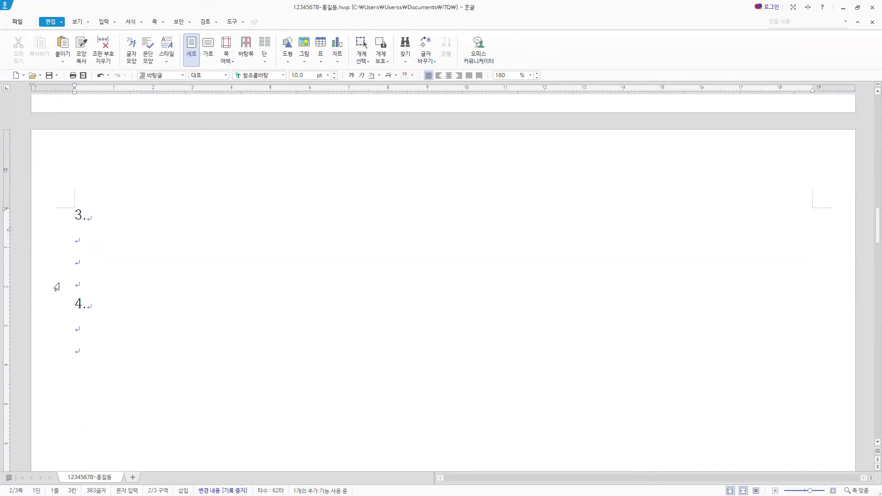
{"action": "left_click", "coordinate": [82, 241]}
{"action": "type", "text": "(1)"}
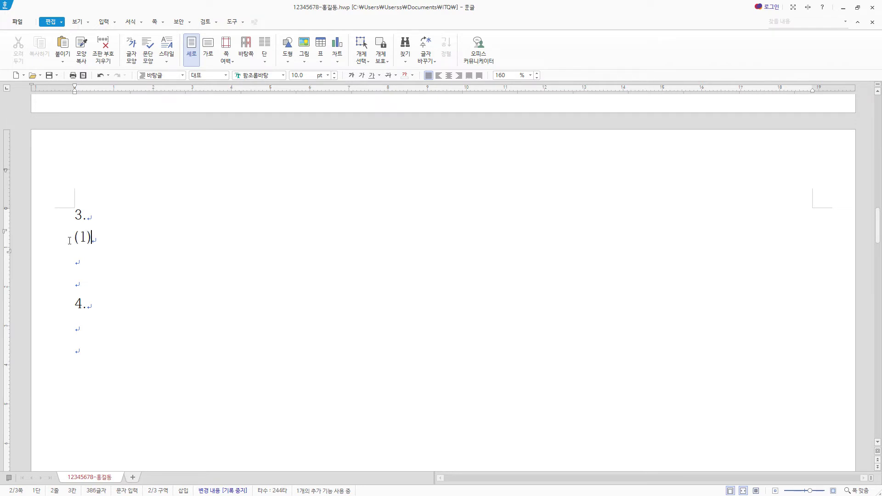
{"action": "key", "text": "BackSpace"}
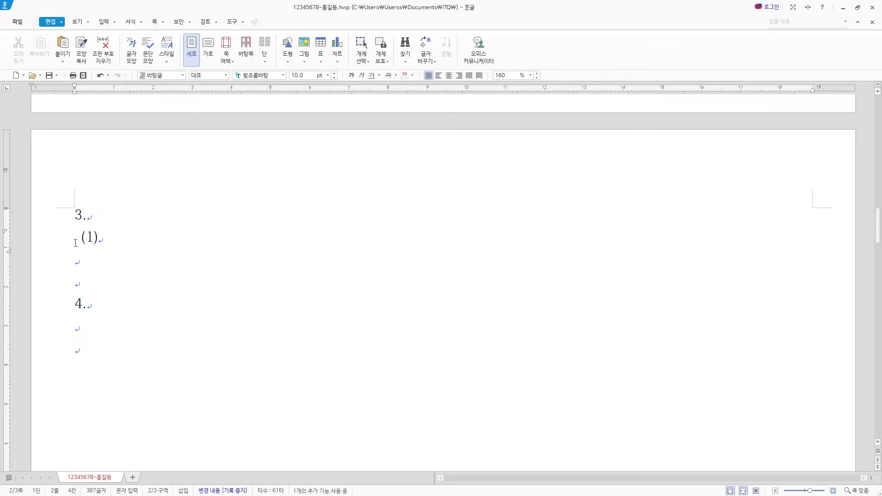
Step: Start an equation after the (1) label and enter E=mr with a superscript 2 followed by an equals sign
{"action": "left_click", "coordinate": [103, 22]}
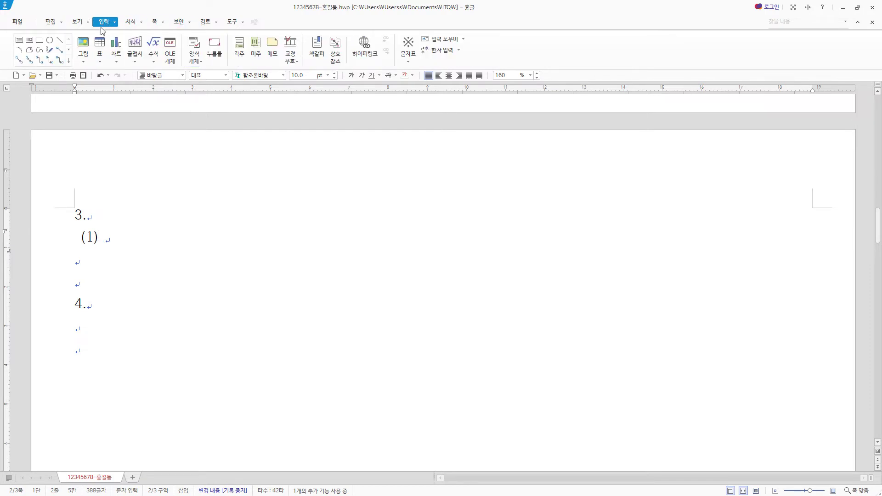
{"action": "left_click", "coordinate": [157, 45]}
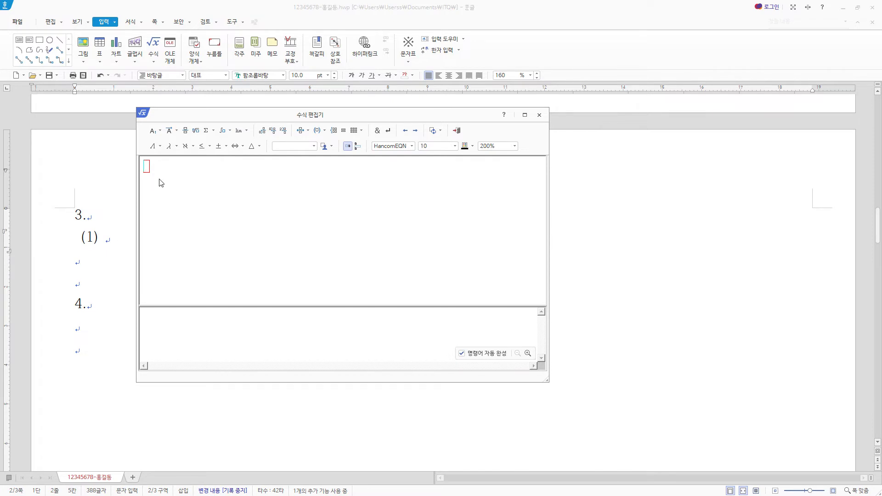
{"action": "type", "text": "E=mr"}
{"action": "left_click", "coordinate": [155, 130]}
{"action": "left_click", "coordinate": [156, 144]}
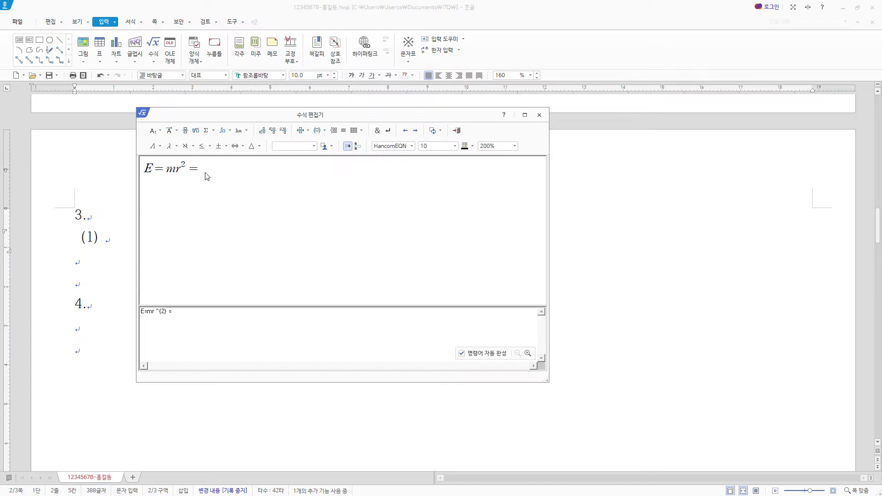
Step: Add a fraction after the second equals sign, with nc squared as its numerator
{"action": "left_click", "coordinate": [185, 130]}
{"action": "type", "text": "nc} over {}"}
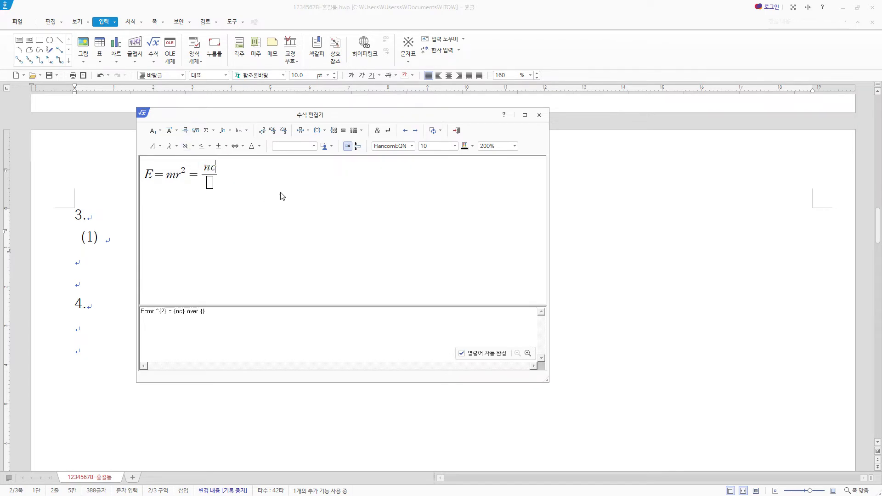
{"action": "left_click", "coordinate": [154, 131]}
{"action": "left_click", "coordinate": [156, 143]}
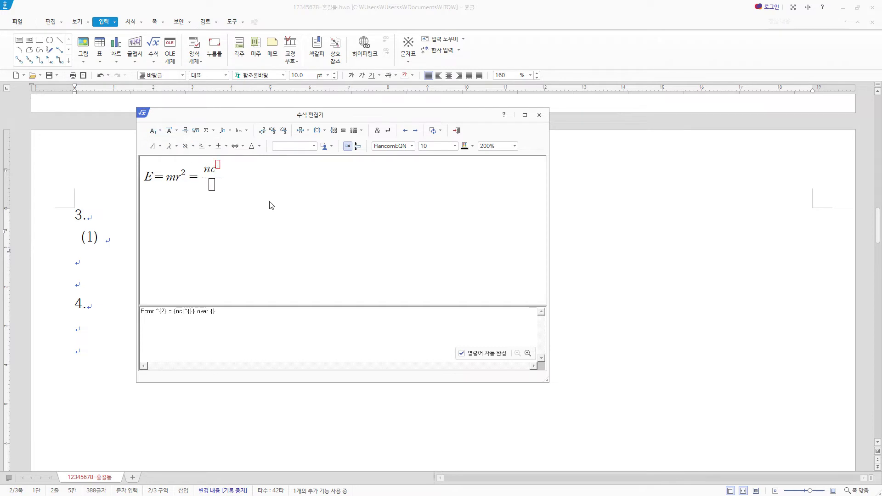
{"action": "type", "text": "2"}
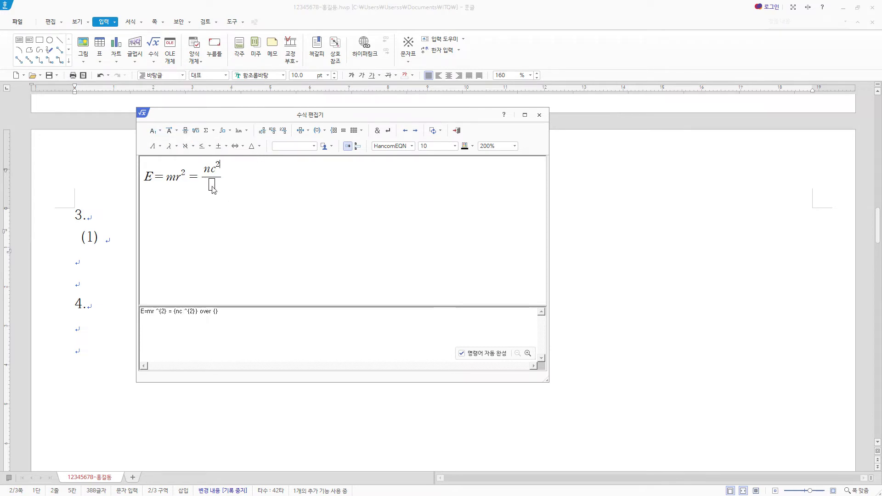
Step: Fill the fraction's denominator with a square root of 1 minus a nested fraction whose numerator is r squared
{"action": "left_click", "coordinate": [196, 131]}
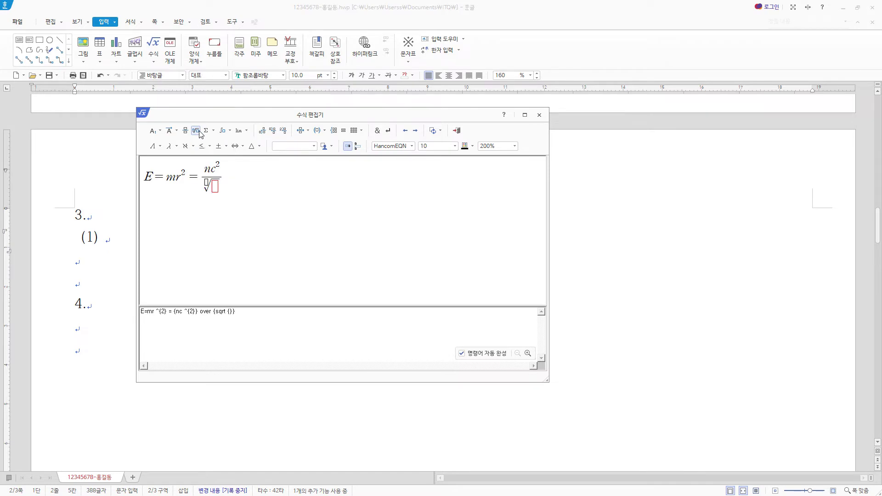
{"action": "type", "text": "1-"}
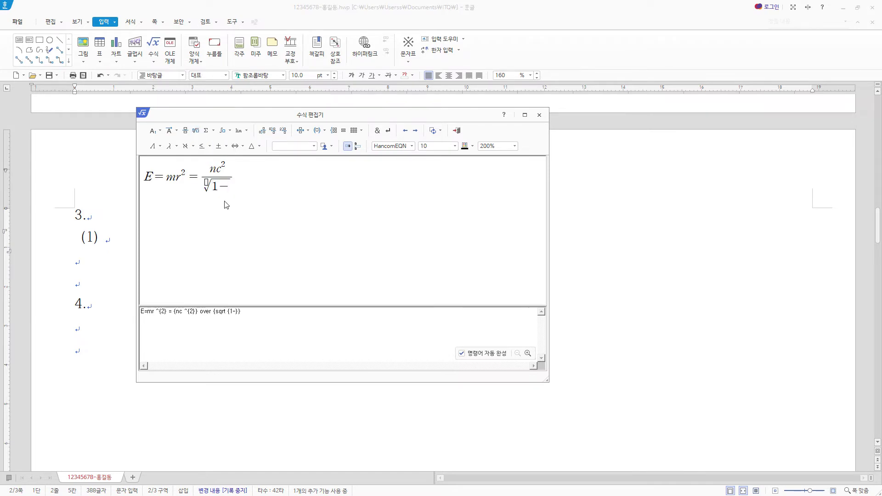
{"action": "left_click", "coordinate": [186, 132]}
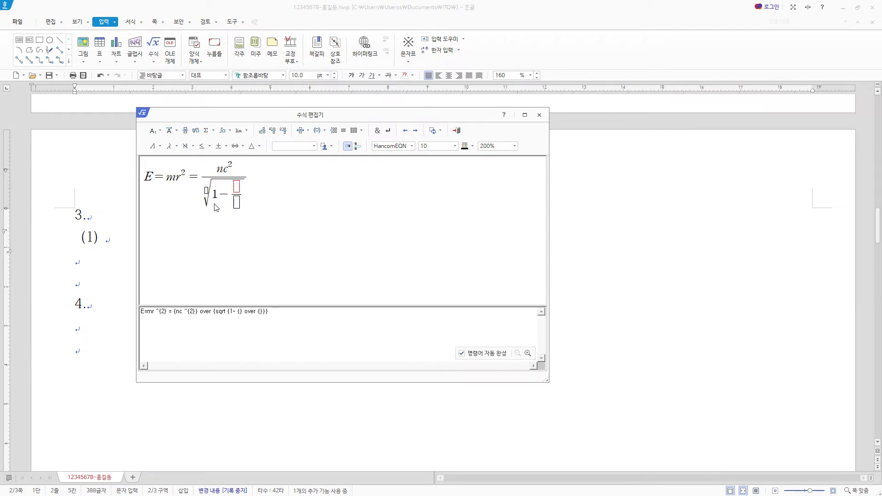
{"action": "type", "text": "r"}
{"action": "left_click", "coordinate": [156, 131]}
{"action": "left_click", "coordinate": [157, 144]}
{"action": "type", "text": "2"}
Step: Enter d squared as the nested fraction's denominator, and insert the finished equation into the document
{"action": "left_click", "coordinate": [238, 207]}
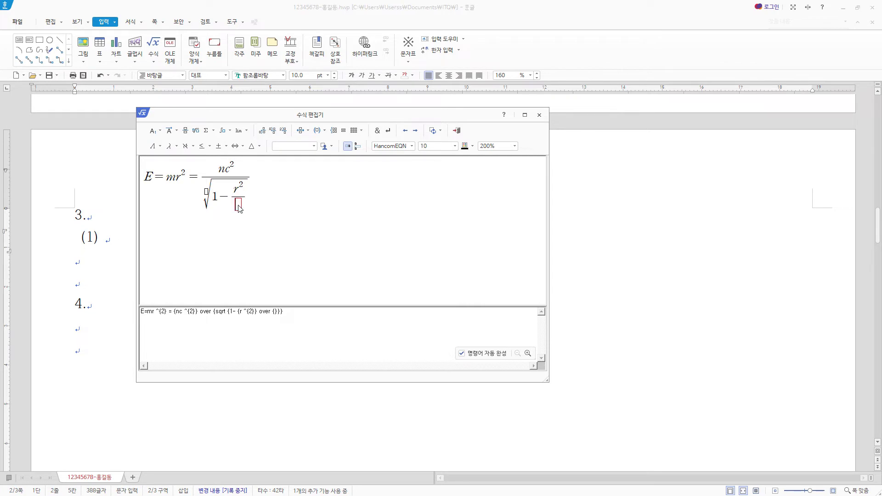
{"action": "type", "text": "d"}
{"action": "left_click", "coordinate": [157, 131]}
{"action": "left_click", "coordinate": [160, 146]}
{"action": "type", "text": "2"}
{"action": "left_click", "coordinate": [457, 132]}
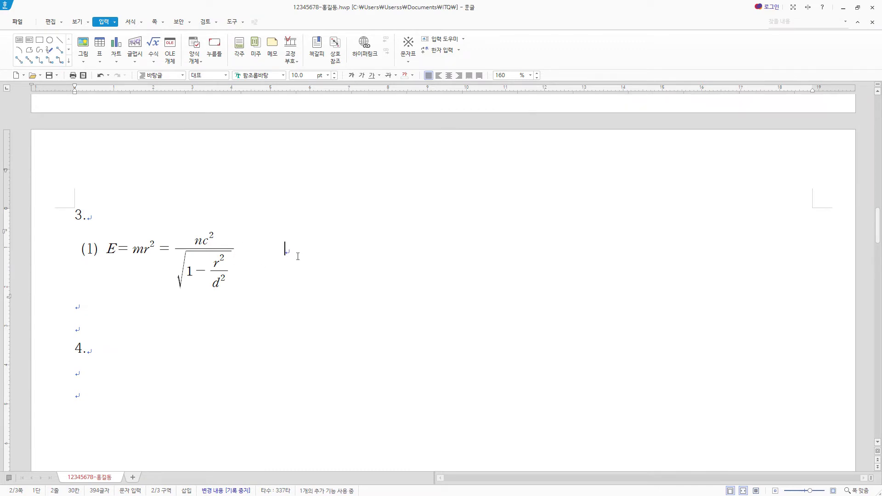
Step: Add the label "(2)" on the same line and start a second equation with a summation from k=1 to n
{"action": "type", "text": "(2)"}
{"action": "left_click", "coordinate": [154, 45]}
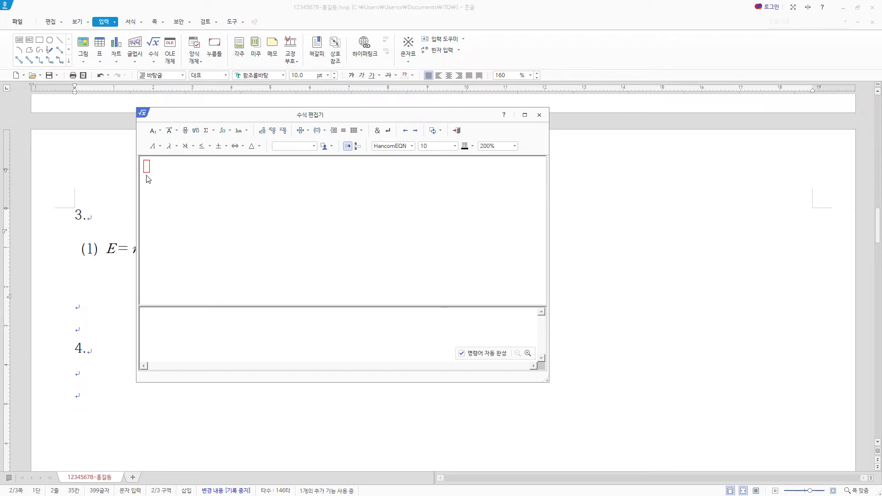
{"action": "left_click", "coordinate": [214, 131]}
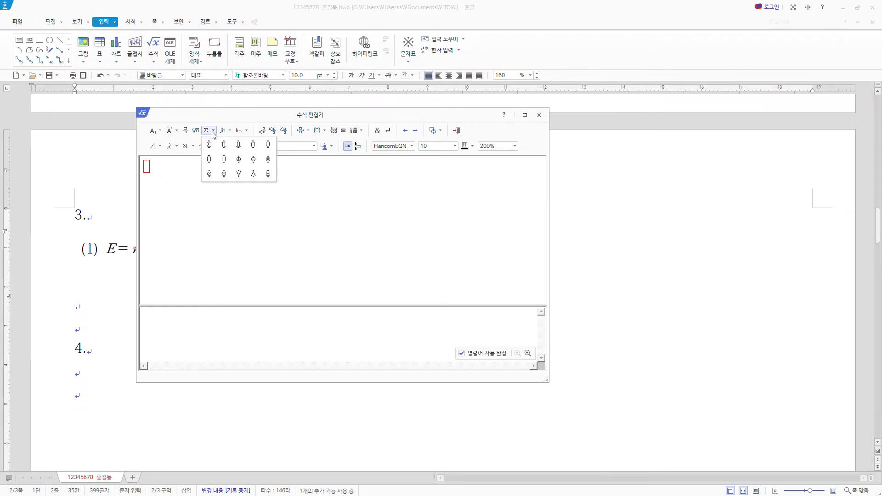
{"action": "left_click", "coordinate": [209, 145]}
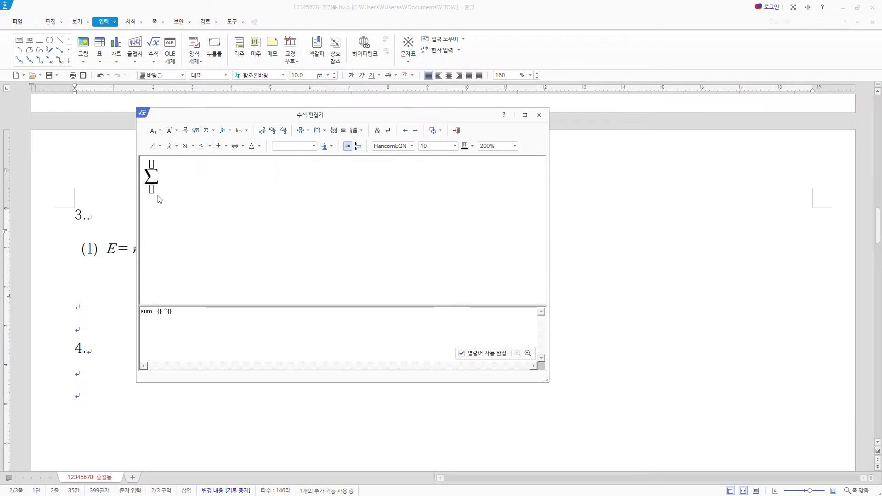
{"action": "type", "text": "k=1"}
{"action": "type", "text": "n"}
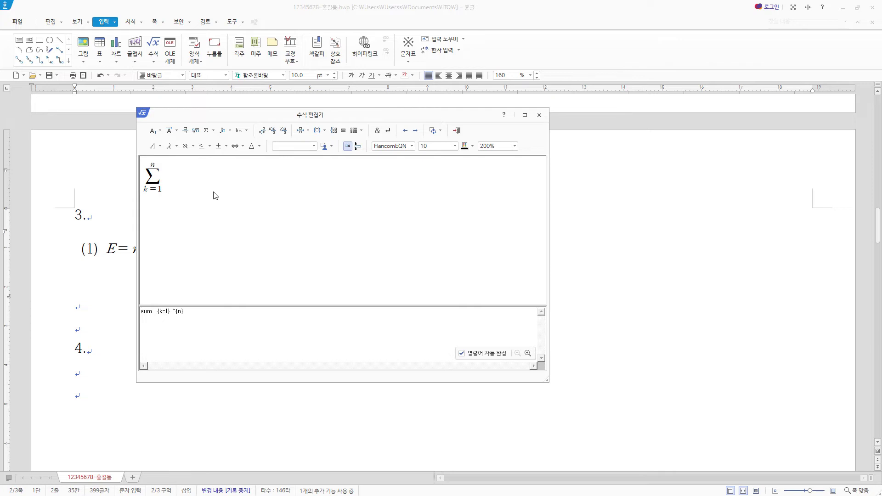
Step: Continue the summation equation with an equals sign and the fraction 1 over 6
{"action": "type", "text": "="}
{"action": "left_click", "coordinate": [185, 131]}
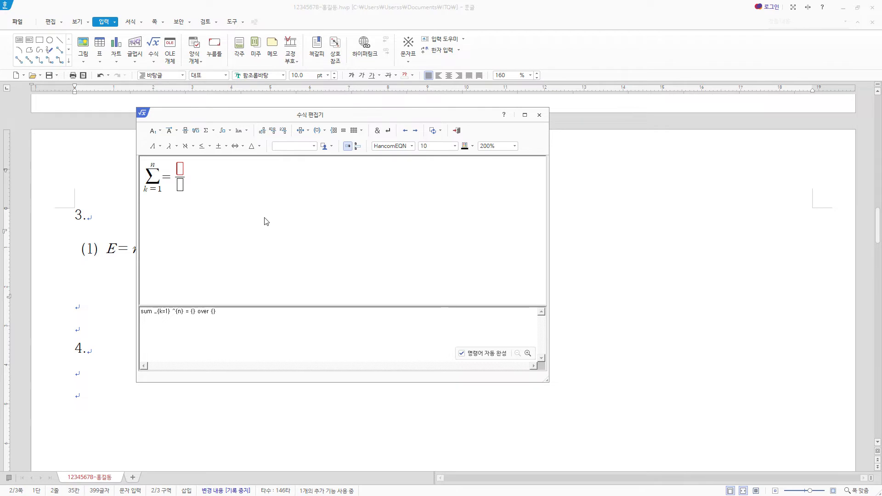
{"action": "type", "text": "1"}
{"action": "left_click", "coordinate": [181, 187]}
{"action": "type", "text": "6"}
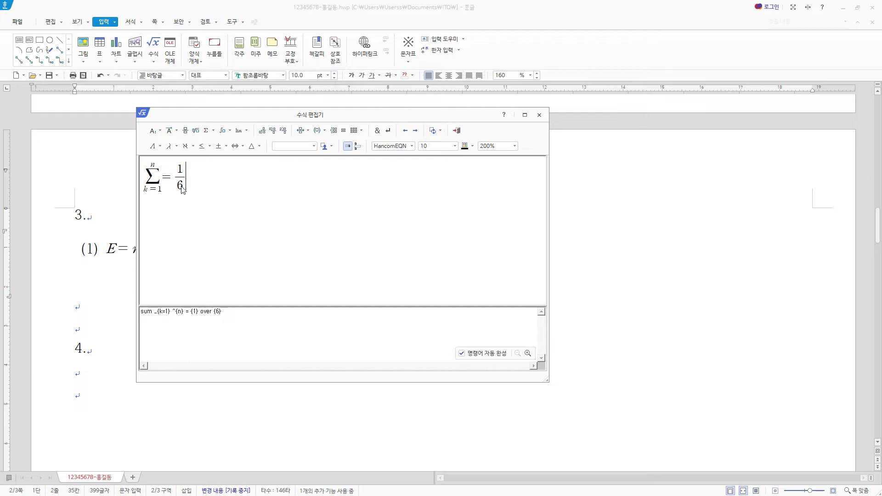
Step: Complete the second equation with n(n+a)(2n+1) after the fraction, and insert it into the document
{"action": "left_click", "coordinate": [337, 189]}
{"action": "type", "text": "n(n+a)(2n"}
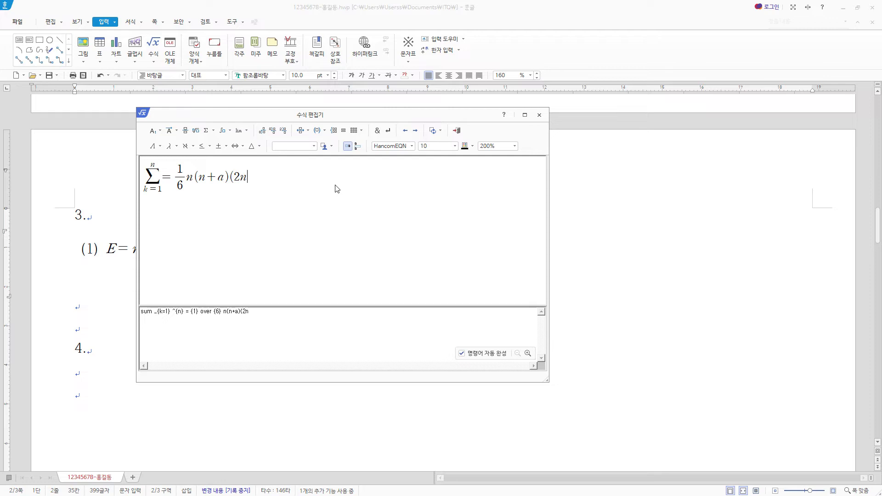
{"action": "type", "text": "+1)"}
{"action": "left_click", "coordinate": [460, 133]}
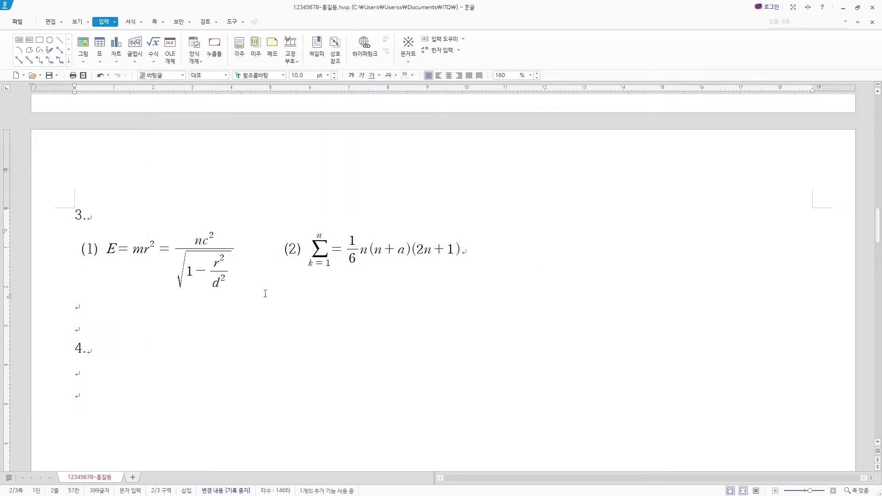
Step: Place the cursor after the question number 4. and set the page zoom to 100%
{"action": "scroll", "coordinate": [301, 277], "scroll_direction": "down", "scroll_amount": 3}
{"action": "left_click", "coordinate": [126, 226]}
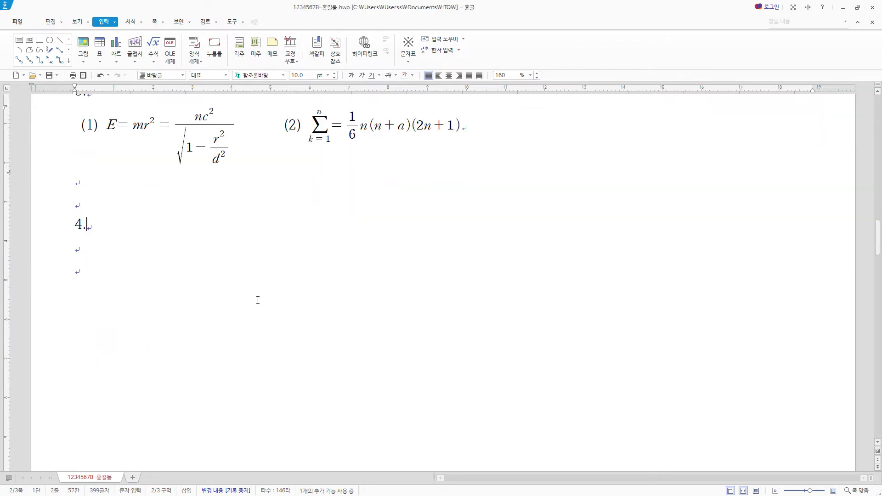
{"action": "scroll", "coordinate": [407, 321], "scroll_direction": "down", "scroll_amount": 15}
{"action": "scroll", "coordinate": [416, 298], "scroll_direction": "up", "scroll_amount": 16}
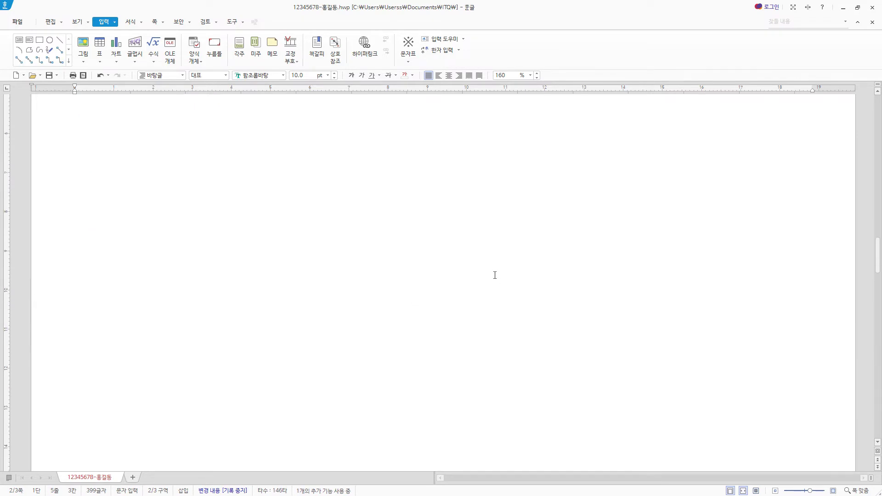
{"action": "scroll", "coordinate": [463, 272], "scroll_direction": "down", "scroll_amount": 3}
{"action": "left_click", "coordinate": [79, 22]}
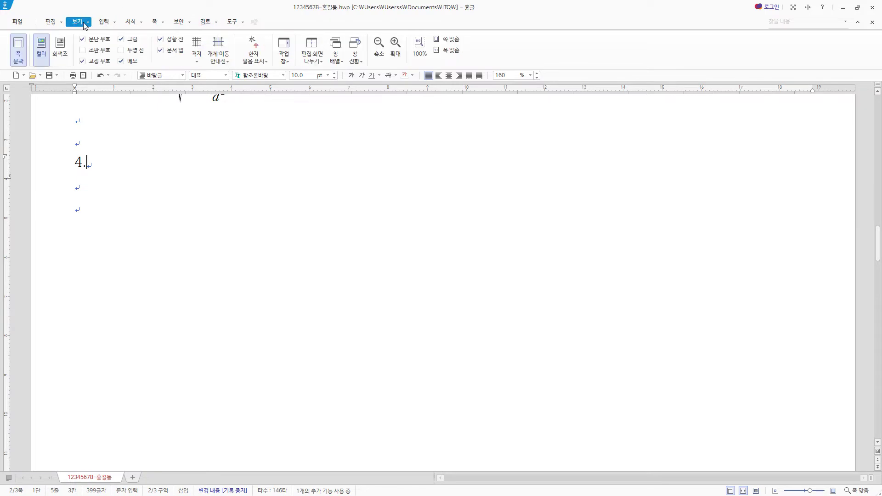
{"action": "left_click", "coordinate": [419, 46]}
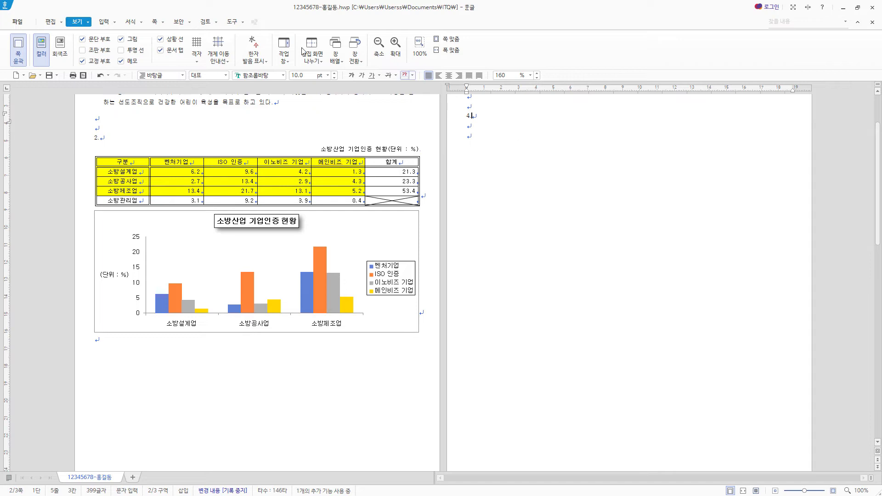
{"action": "left_click", "coordinate": [102, 23]}
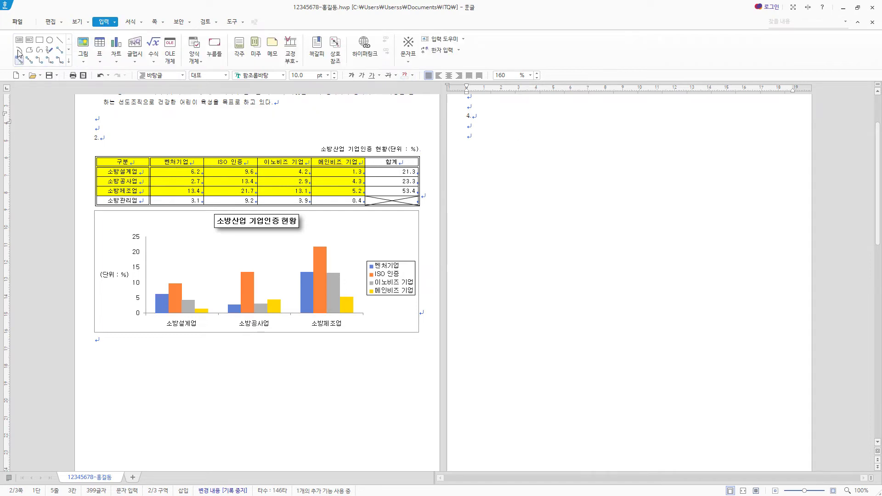
Step: Draw a rectangle below question number 4. and set its size to 130 mm wide and 150 mm high
{"action": "left_click", "coordinate": [40, 40]}
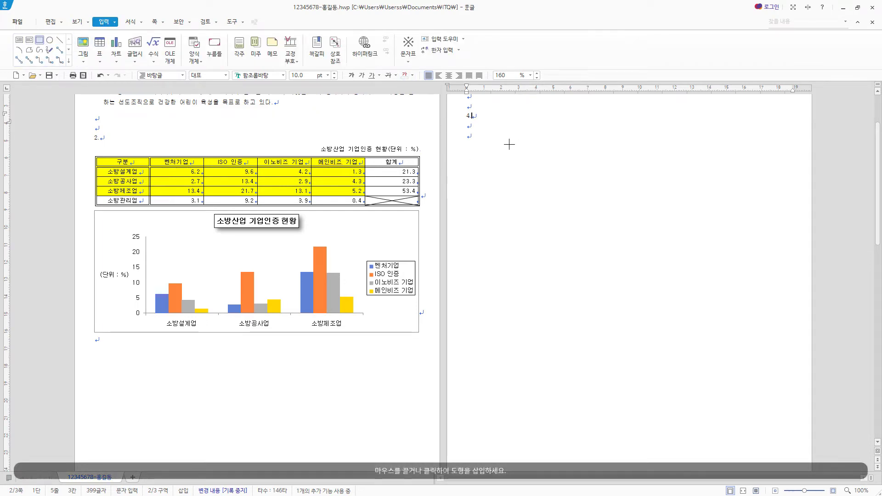
{"action": "left_click_drag", "start_coordinate": [508, 141], "coordinate": [734, 409]}
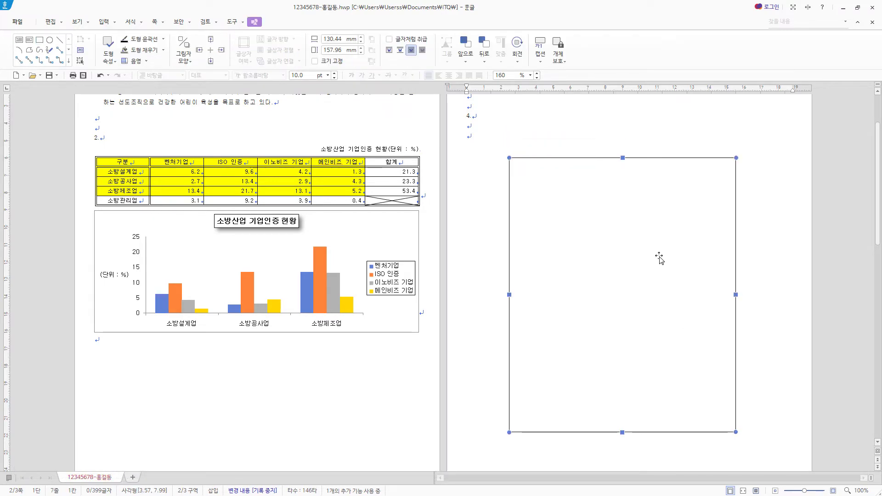
{"action": "double_click", "coordinate": [713, 287]}
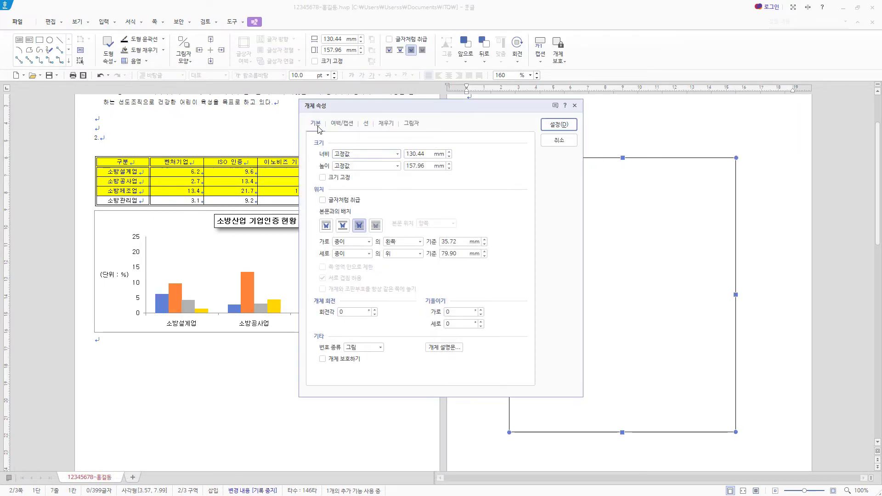
{"action": "key", "text": "Tab"}
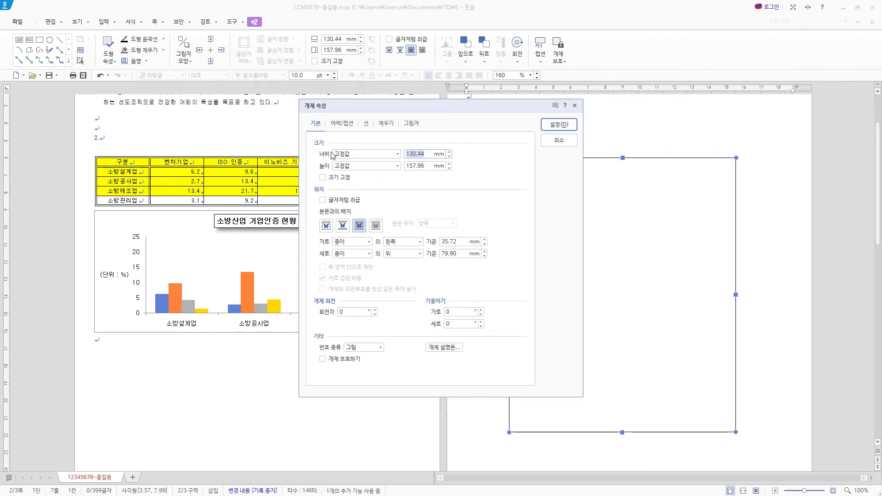
{"action": "type", "text": "13"}
{"action": "key", "text": "Tab"}
{"action": "key", "text": "Tab"}
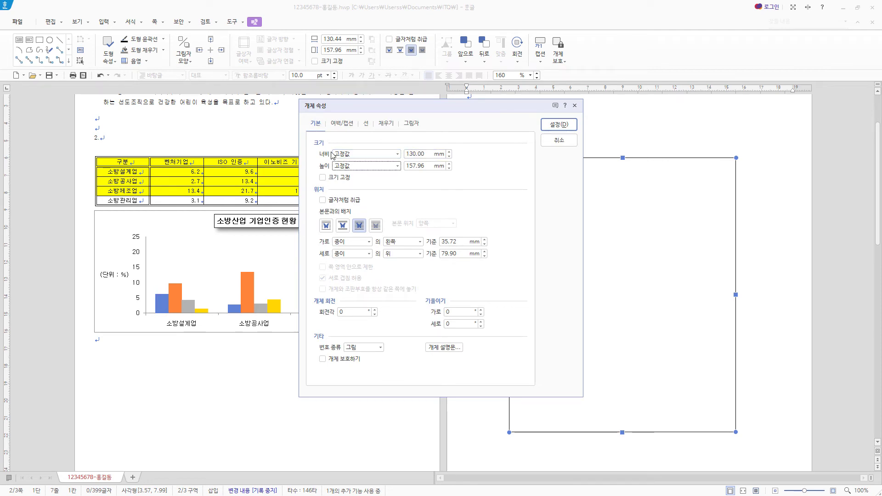
{"action": "type", "text": "150"}
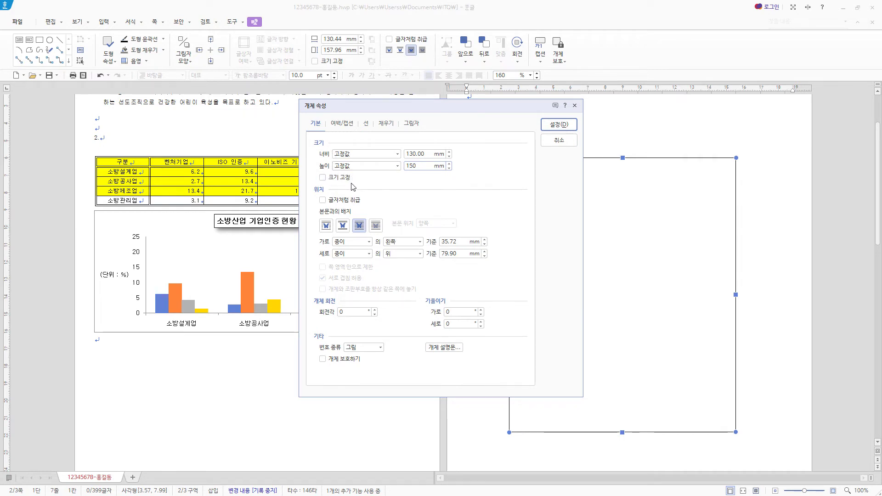
Step: Place the rectangle in front of the text, not treated as a character, and fill it with light red
{"action": "left_click", "coordinate": [343, 201]}
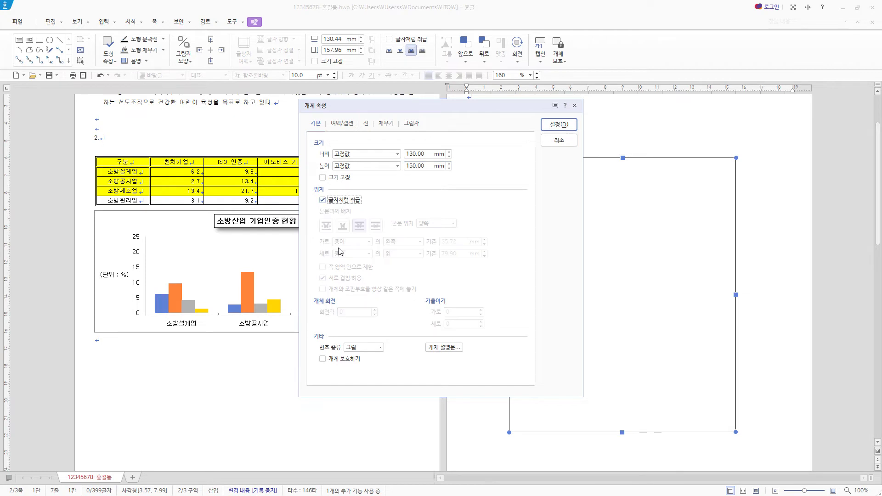
{"action": "left_click", "coordinate": [322, 200]}
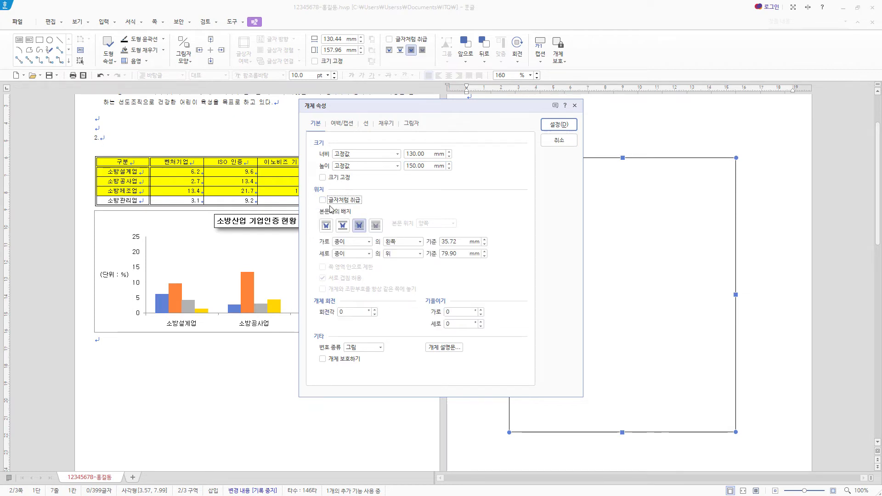
{"action": "left_click", "coordinate": [359, 228]}
{"action": "left_click", "coordinate": [367, 124]}
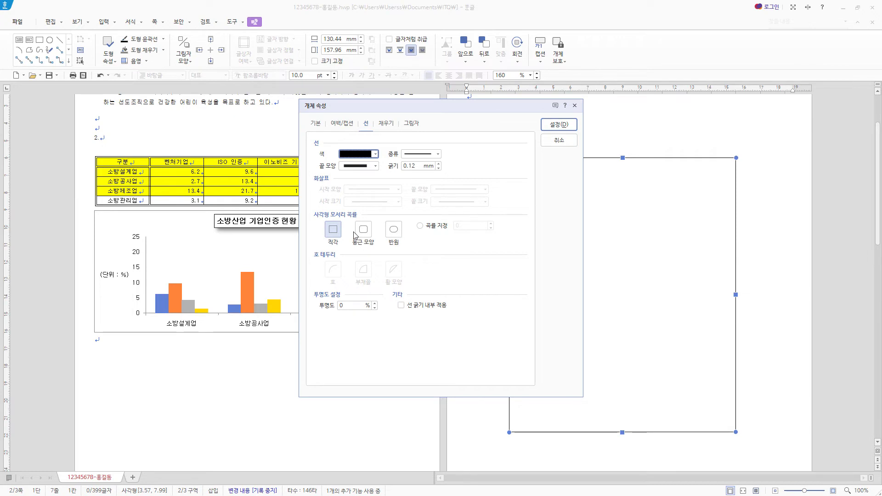
{"action": "left_click", "coordinate": [386, 124]}
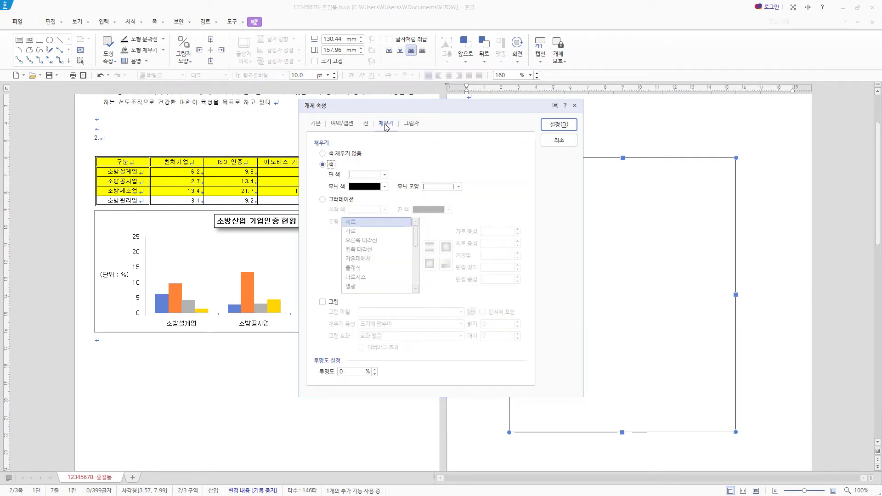
{"action": "left_click", "coordinate": [384, 175]}
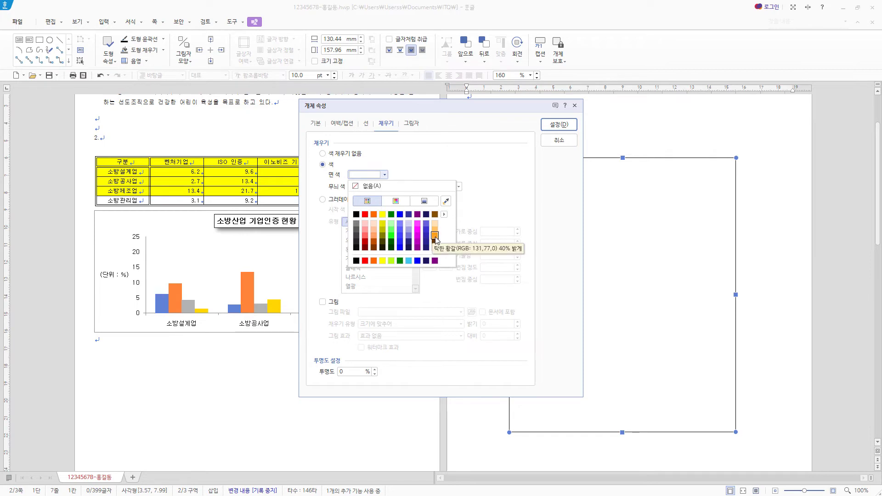
{"action": "left_click", "coordinate": [364, 235]}
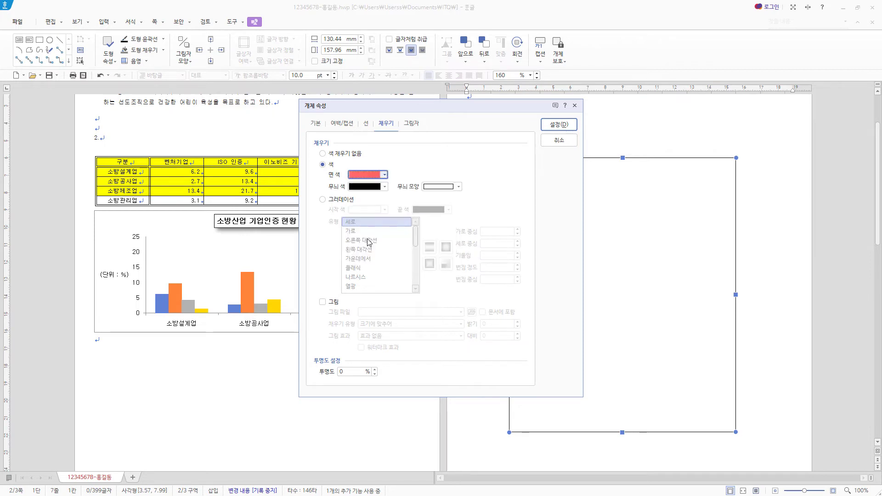
{"action": "left_click", "coordinate": [559, 125]}
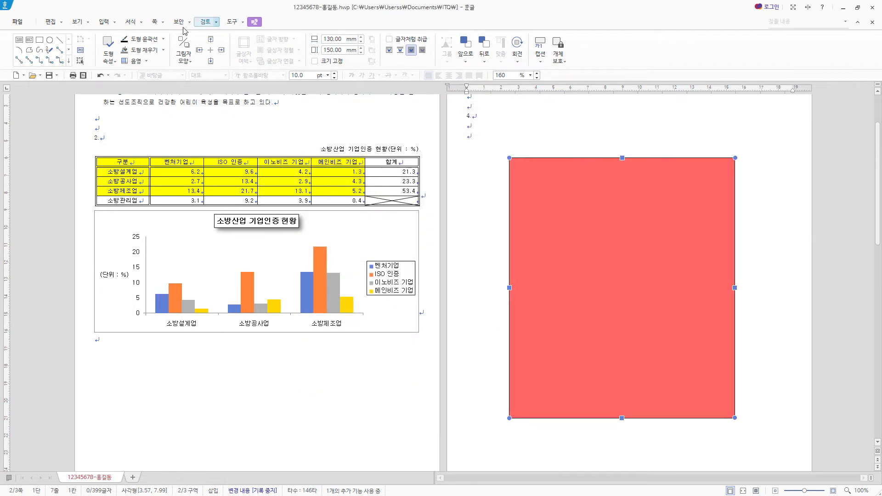
Step: Insert a text box about 125 by 15 mm across the rectangle's upper edge, containing "산불발견 시 행동요령"
{"action": "left_click", "coordinate": [22, 44]}
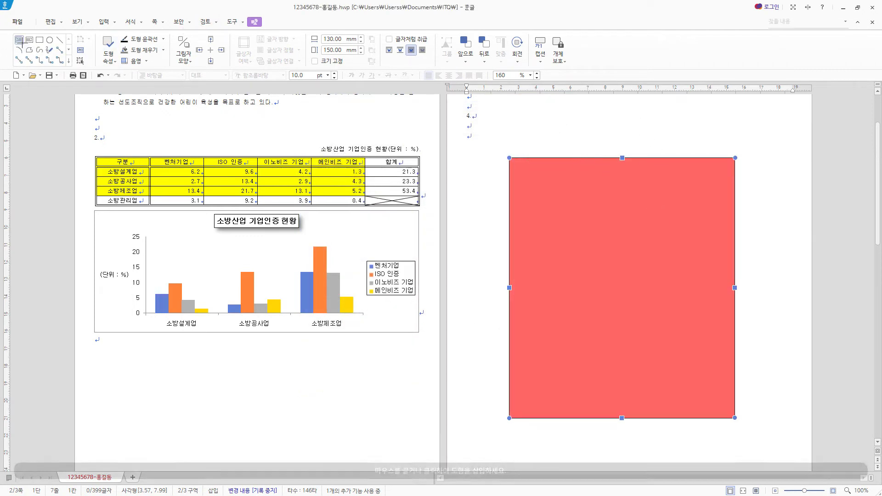
{"action": "left_click_drag", "start_coordinate": [514, 144], "coordinate": [731, 170]}
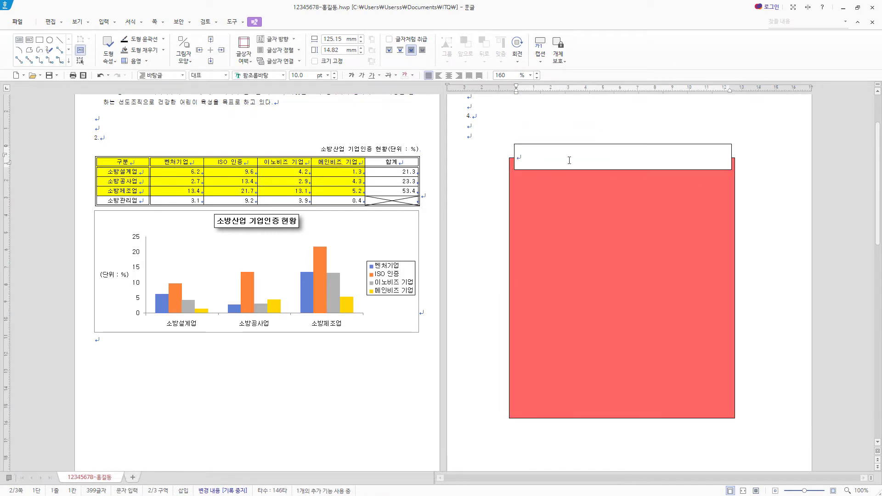
{"action": "type", "text": "산불발견 시 행동요령"}
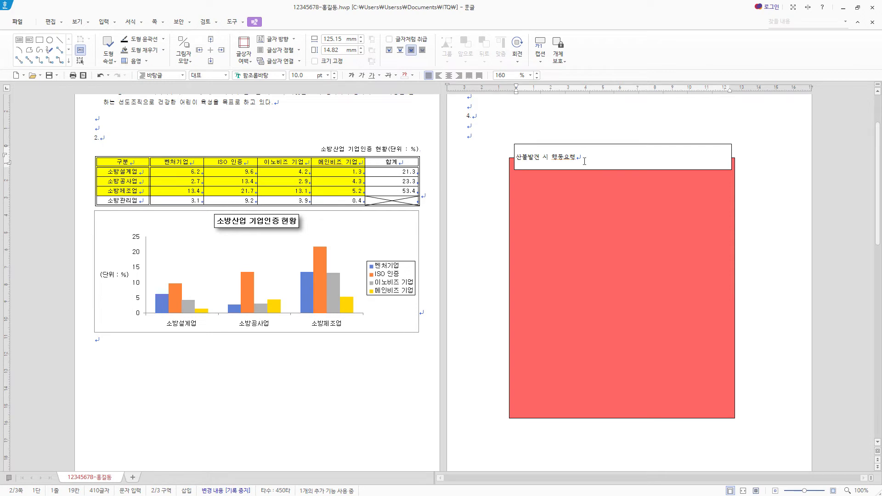
Step: Format the text box's title in the 궁서 font at 22 pt
{"action": "left_click_drag", "start_coordinate": [585, 160], "coordinate": [508, 156]}
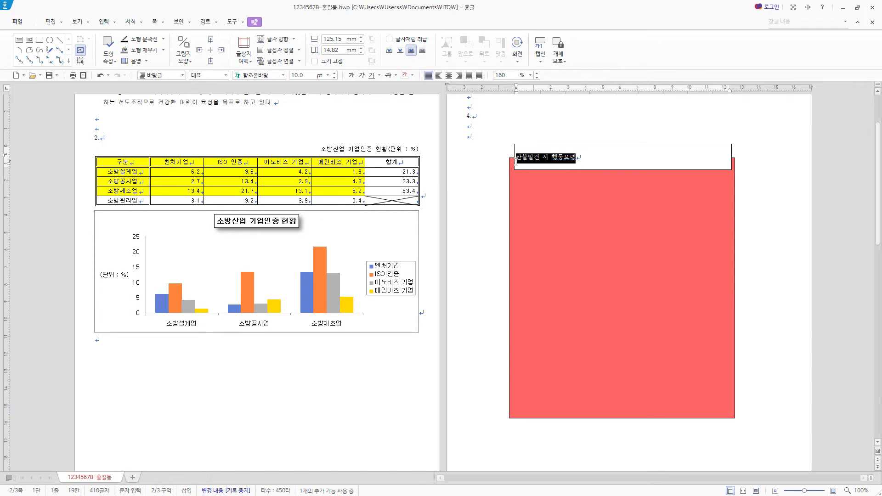
{"action": "left_click", "coordinate": [272, 75]}
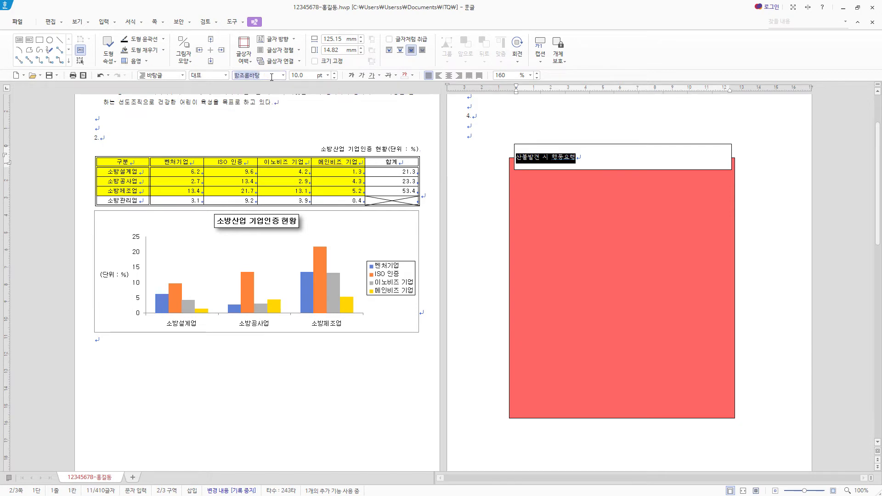
{"action": "type", "text": "궁서"}
{"action": "key", "text": "Return"}
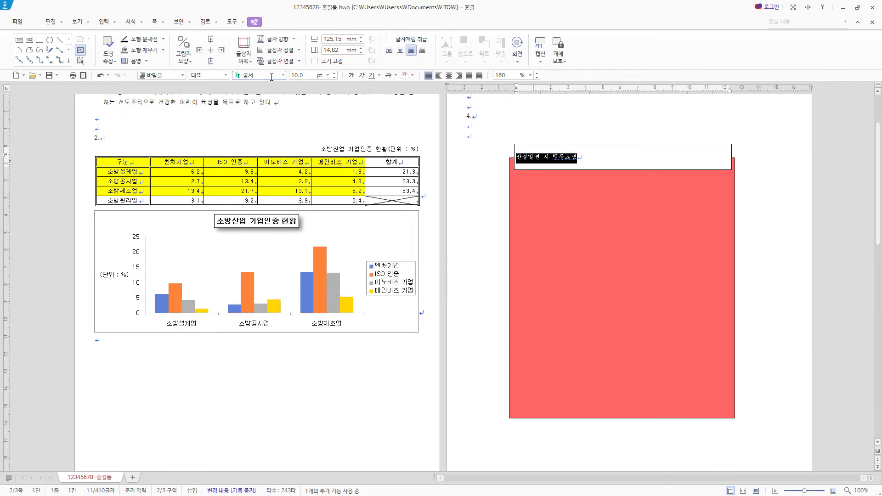
{"action": "left_click", "coordinate": [307, 76]}
{"action": "type", "text": "22"}
{"action": "key", "text": "Return"}
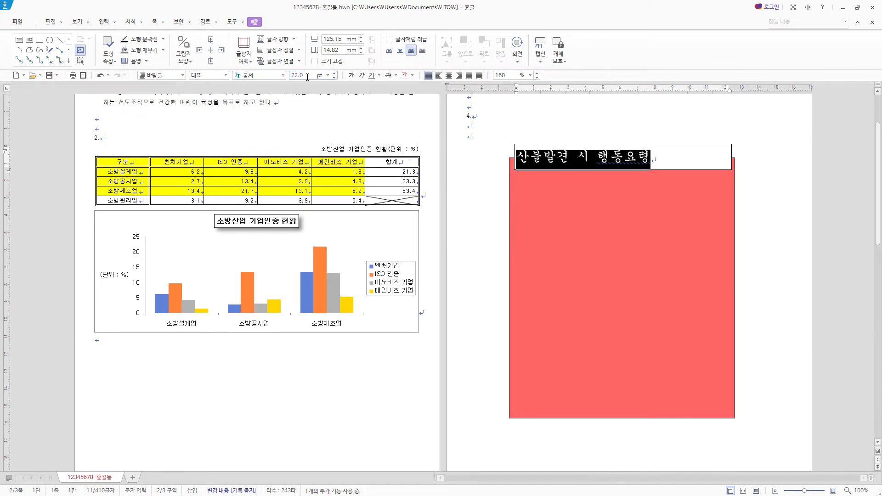
Step: Change the title's text colour to white and center it in the text box
{"action": "left_click", "coordinate": [413, 76]}
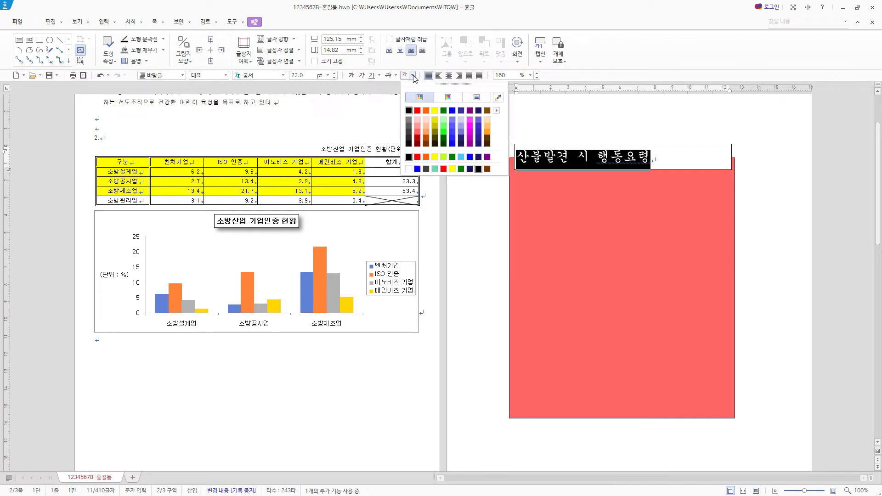
{"action": "left_click", "coordinate": [496, 111]}
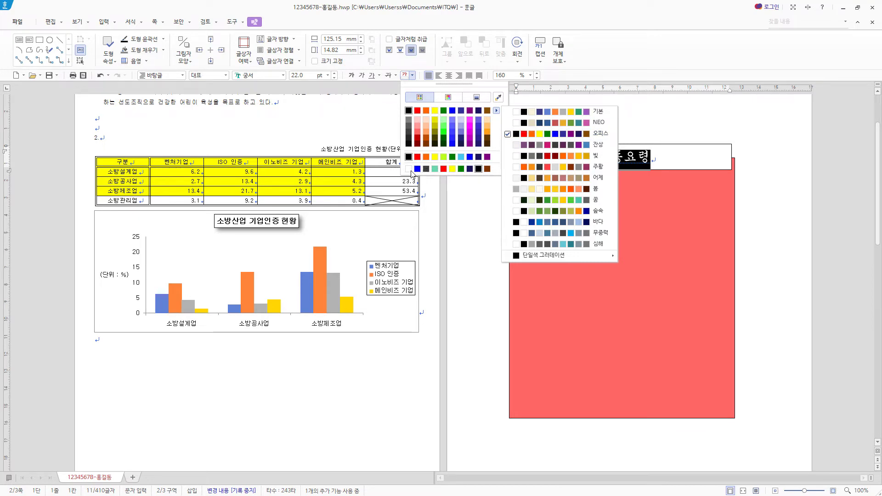
{"action": "left_click", "coordinate": [448, 97]}
{"action": "left_click", "coordinate": [411, 112]}
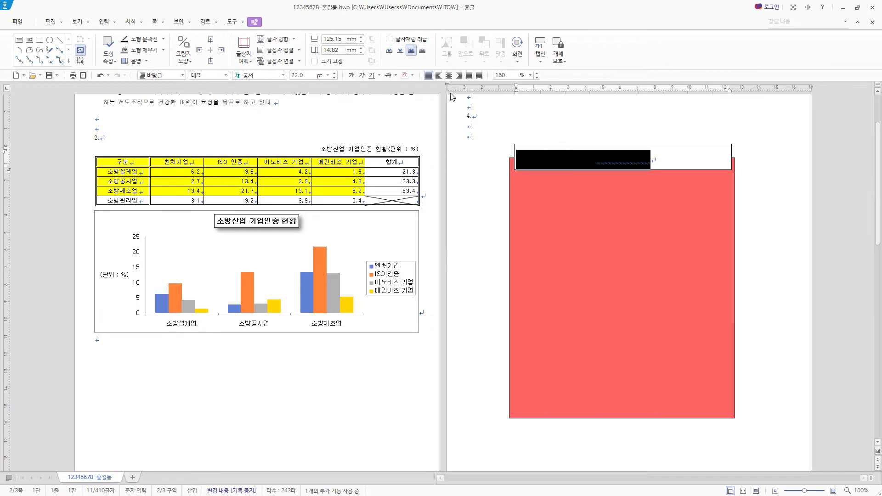
{"action": "left_click", "coordinate": [449, 76]}
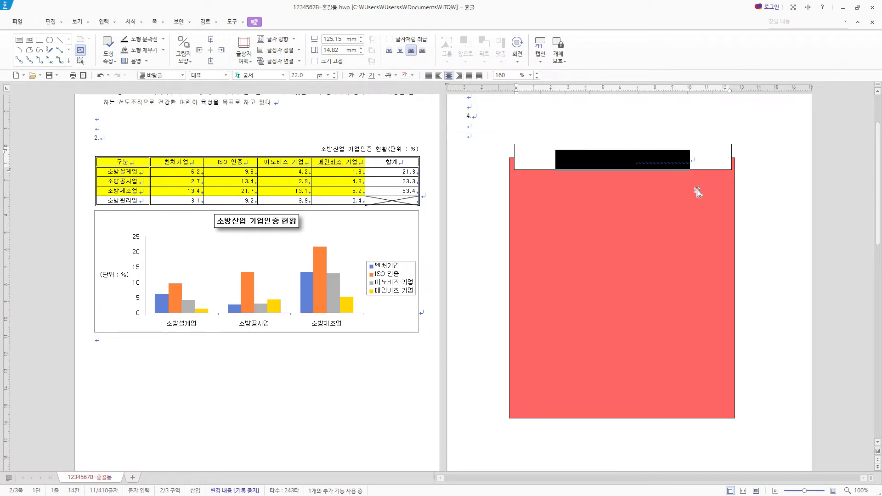
Step: Set the text box's width to 120 mm and its height to 17 mm in its object properties
{"action": "double_click", "coordinate": [693, 145]}
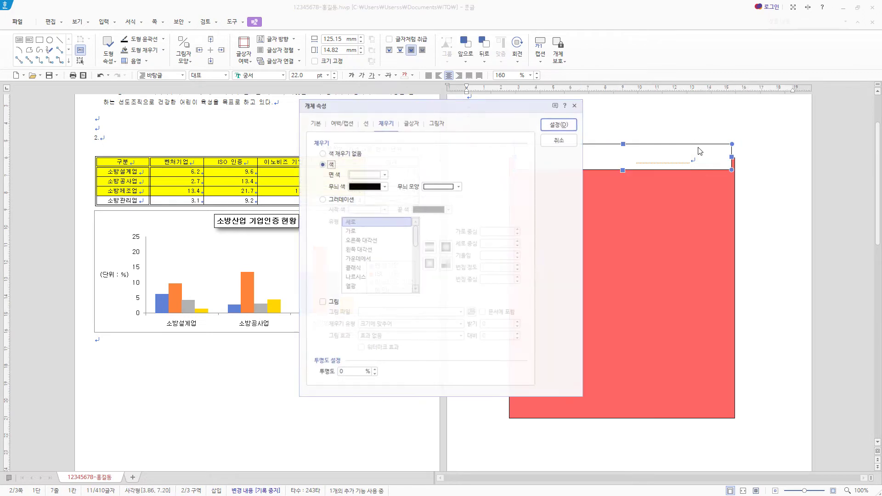
{"action": "left_click", "coordinate": [315, 124]}
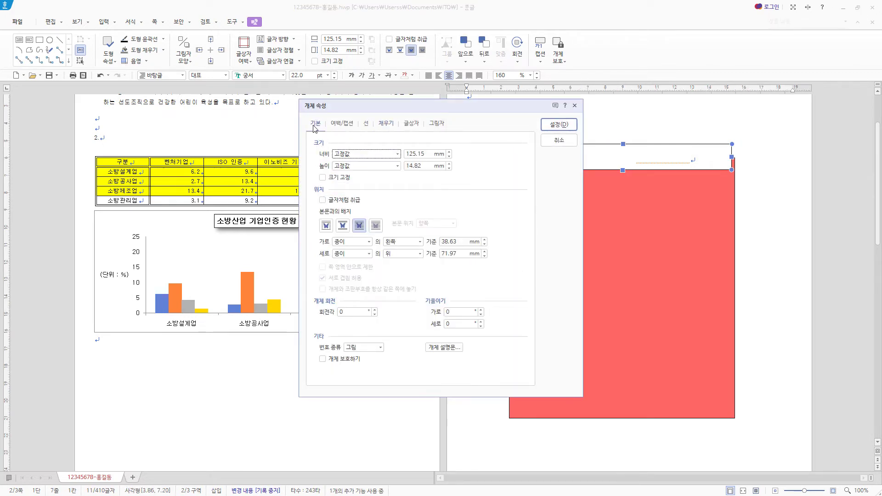
{"action": "double_click", "coordinate": [425, 157]}
{"action": "type", "text": "12"}
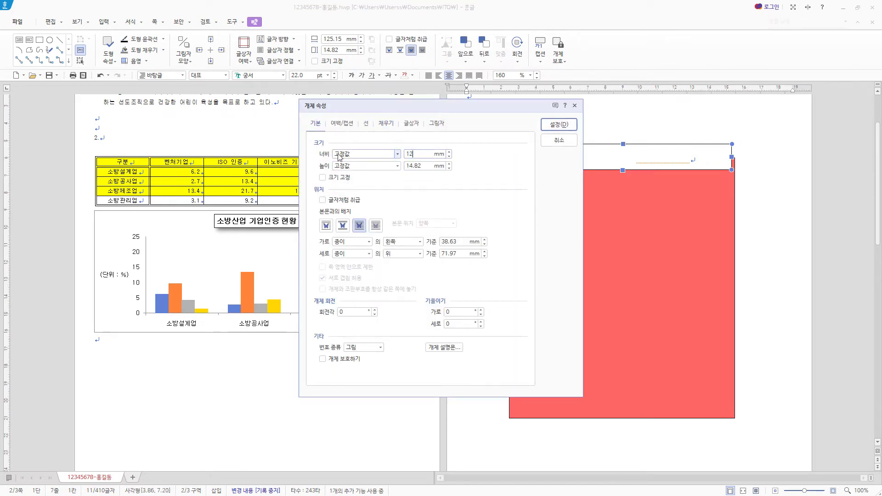
{"action": "key", "text": "Tab"}
{"action": "key", "text": "Tab"}
{"action": "type", "text": "17"}
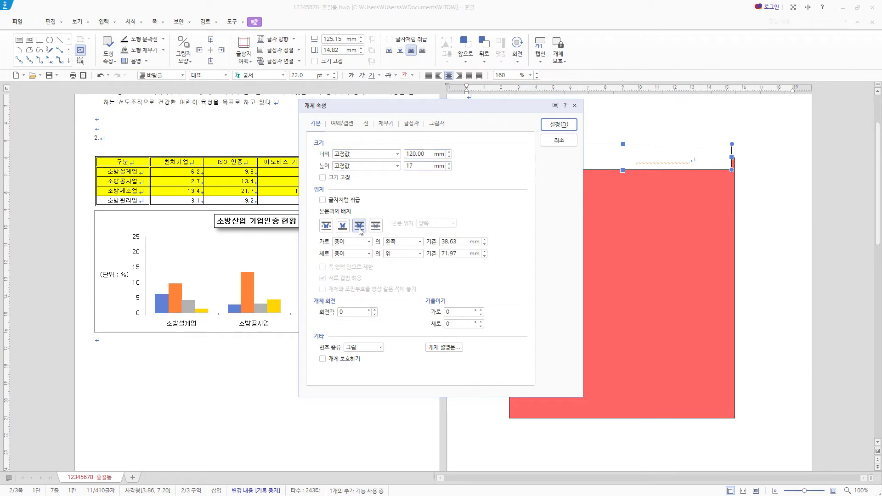
Step: Examine the text box's corner shape, vertical text alignment and fill colour options, including the available colour themes
{"action": "left_click", "coordinate": [370, 124]}
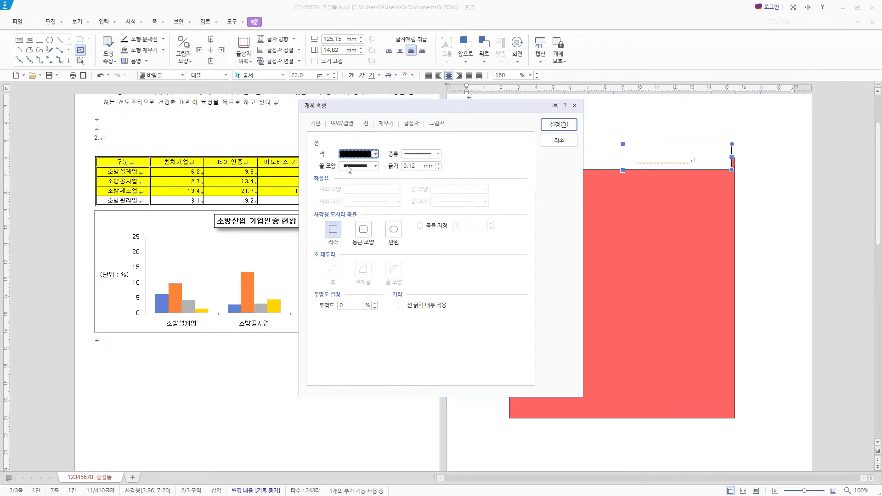
{"action": "left_click", "coordinate": [370, 236]}
{"action": "left_click", "coordinate": [411, 124]}
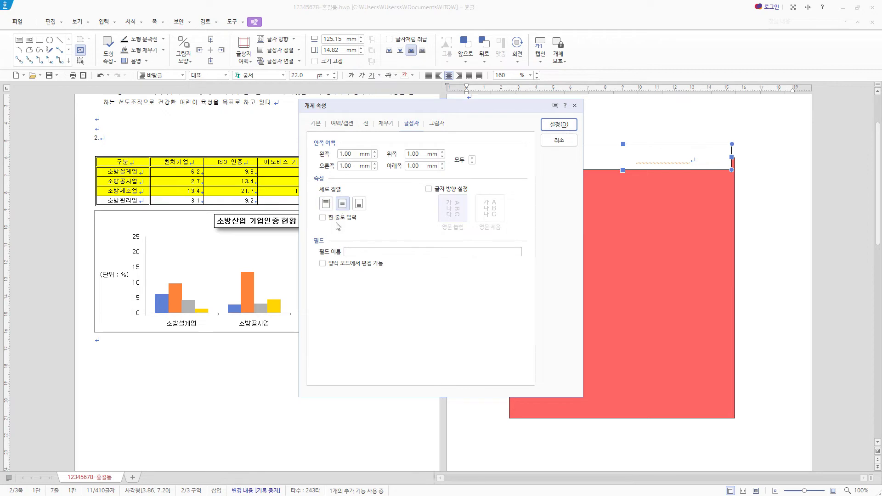
{"action": "left_click", "coordinate": [366, 124]}
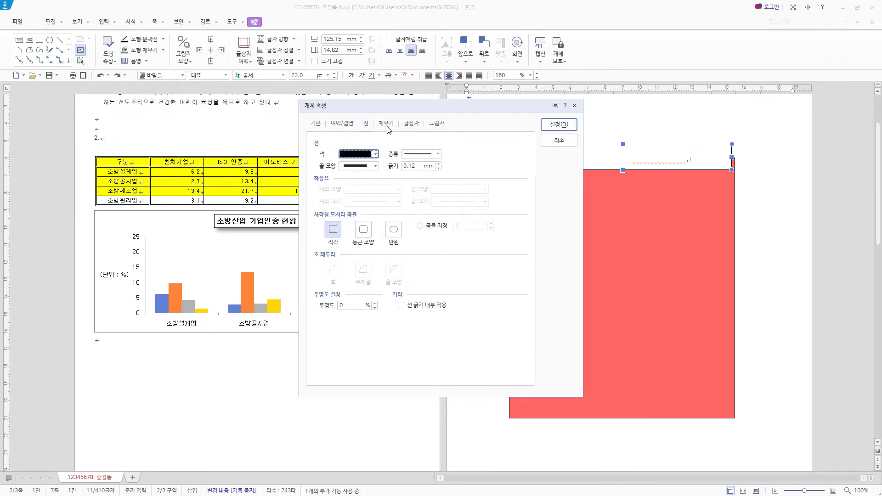
{"action": "left_click", "coordinate": [386, 124]}
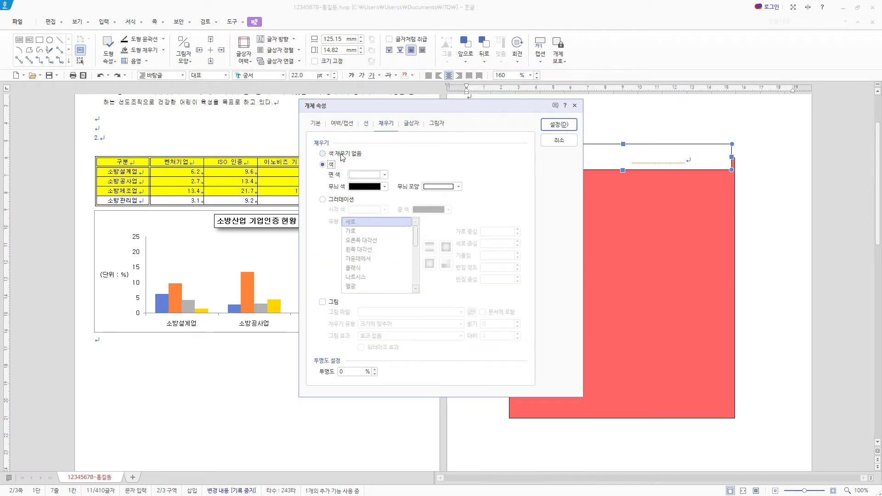
{"action": "left_click", "coordinate": [384, 175]}
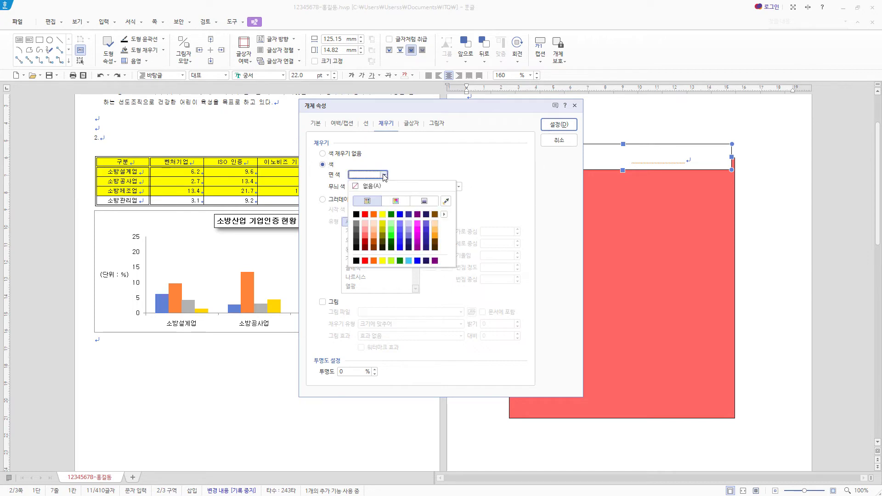
{"action": "left_click", "coordinate": [444, 215]}
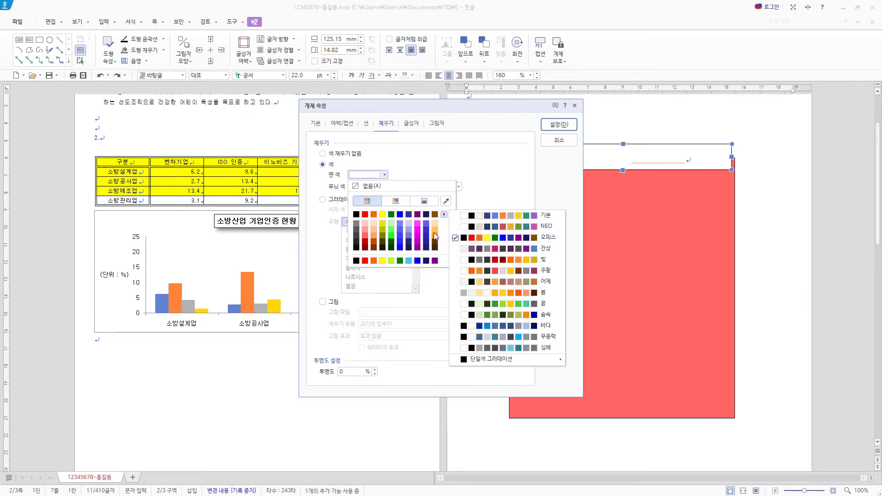
{"action": "left_click", "coordinate": [404, 174]}
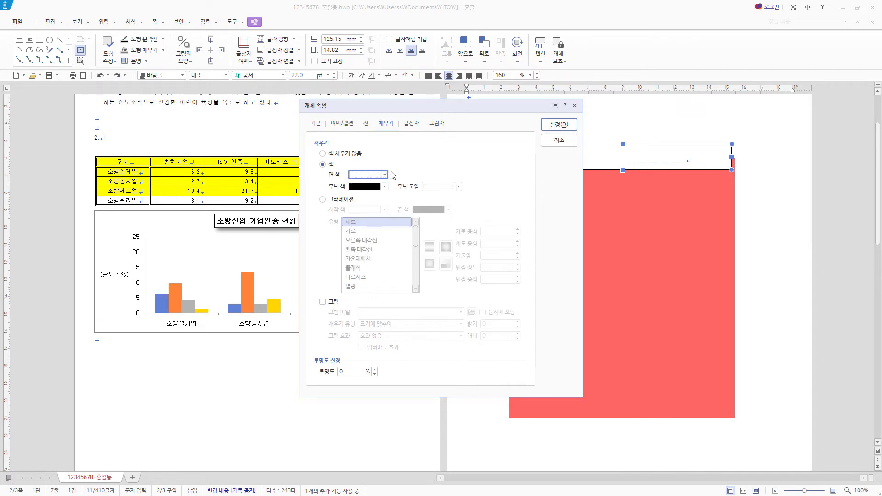
Step: Fill the text box with solid blue and apply its object properties
{"action": "left_click", "coordinate": [384, 175]}
{"action": "left_click", "coordinate": [400, 214]}
{"action": "left_click", "coordinate": [563, 128]}
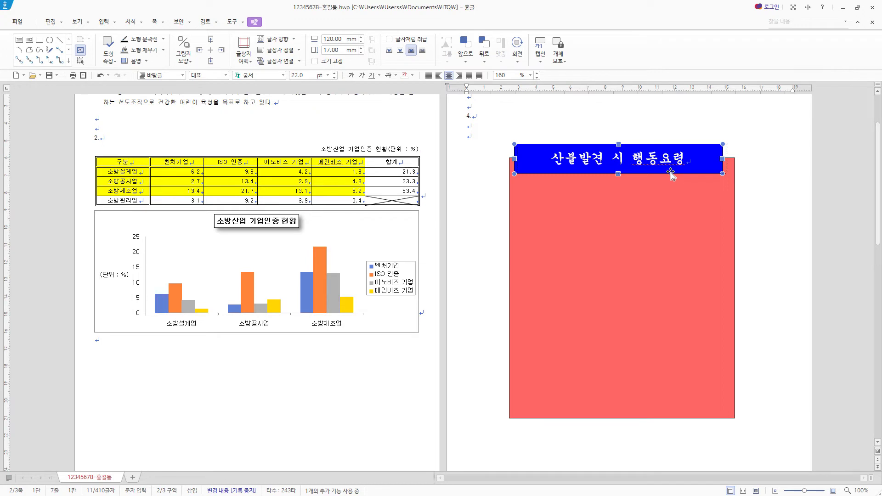
Step: Reposition the blue title box over the red rectangle's top edge and align both shapes to their horizontal centres
{"action": "left_click_drag", "start_coordinate": [668, 173], "coordinate": [672, 174]}
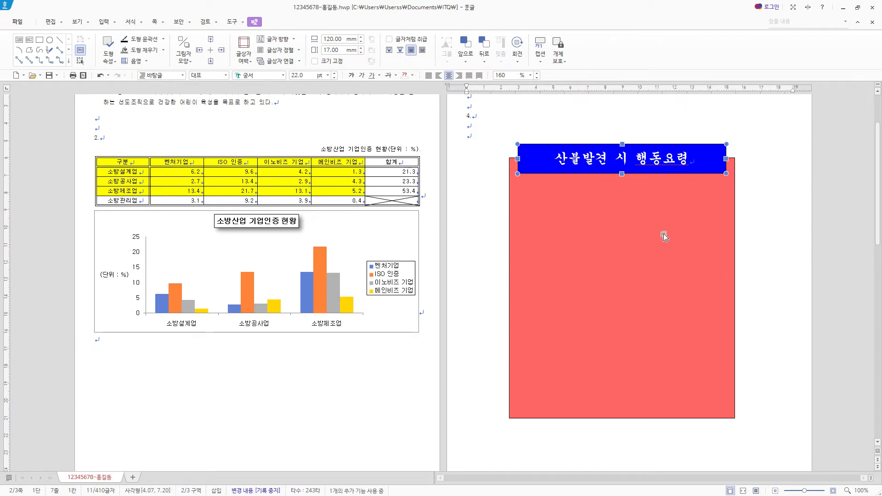
{"action": "left_click", "coordinate": [698, 236], "text": "shift"}
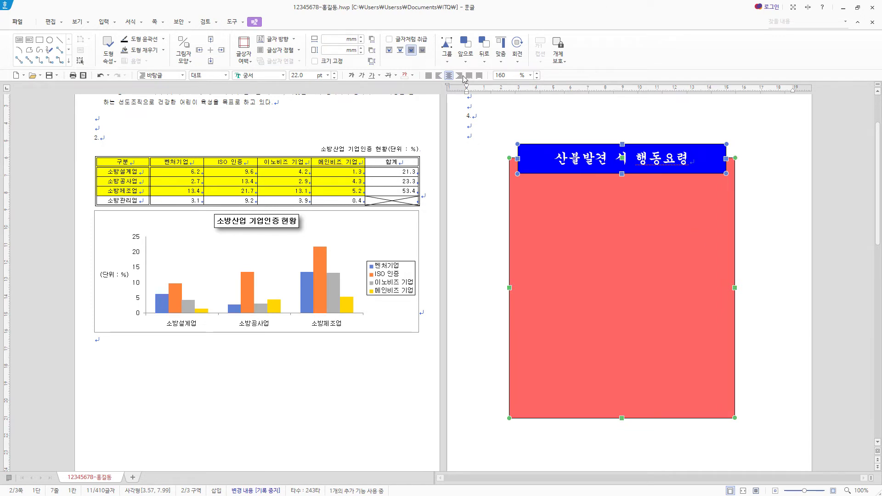
{"action": "left_click", "coordinate": [502, 63]}
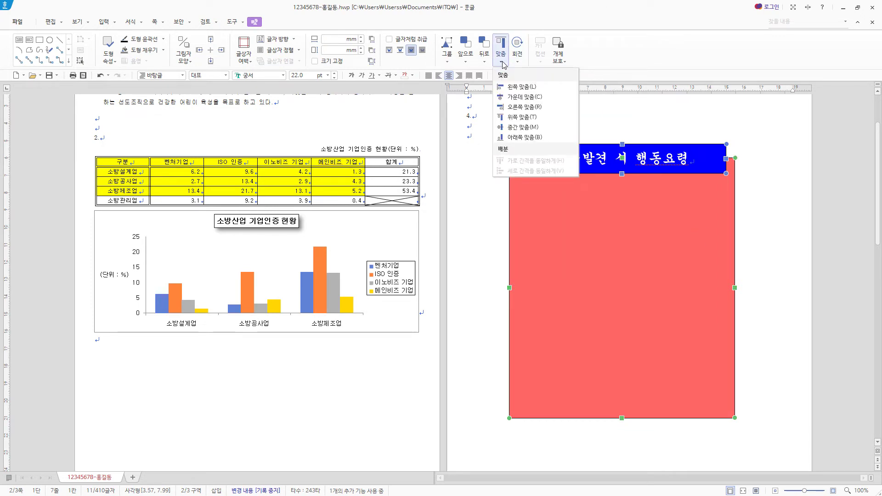
{"action": "left_click", "coordinate": [523, 97]}
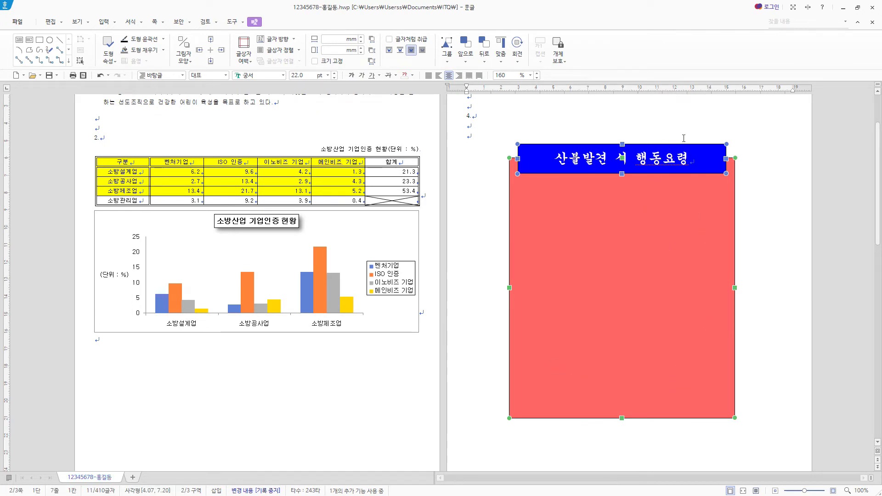
{"action": "left_click", "coordinate": [673, 162]}
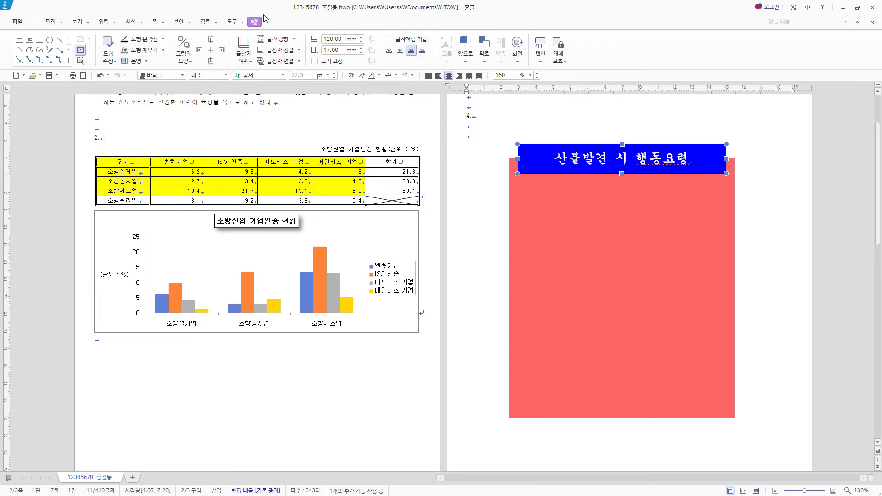
Step: Draw a rectangle about 108 × 130 mm over the red shape and bring the blue title box in front of it
{"action": "left_click", "coordinate": [42, 43]}
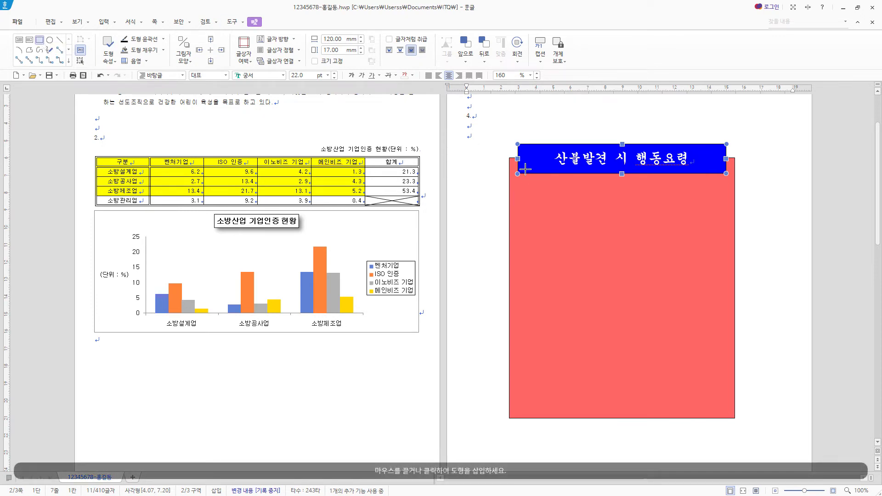
{"action": "left_click_drag", "start_coordinate": [527, 173], "coordinate": [713, 395]}
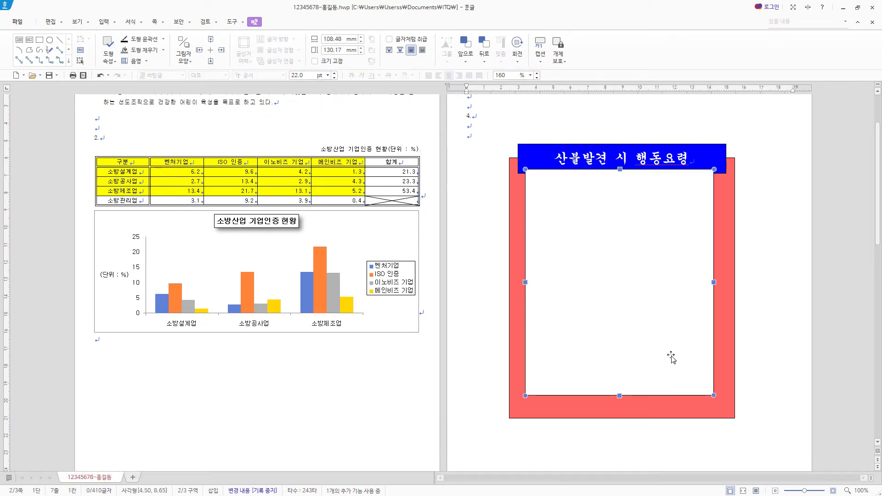
{"action": "right_click", "coordinate": [721, 147]}
{"action": "mouse_move", "coordinate": [753, 201]}
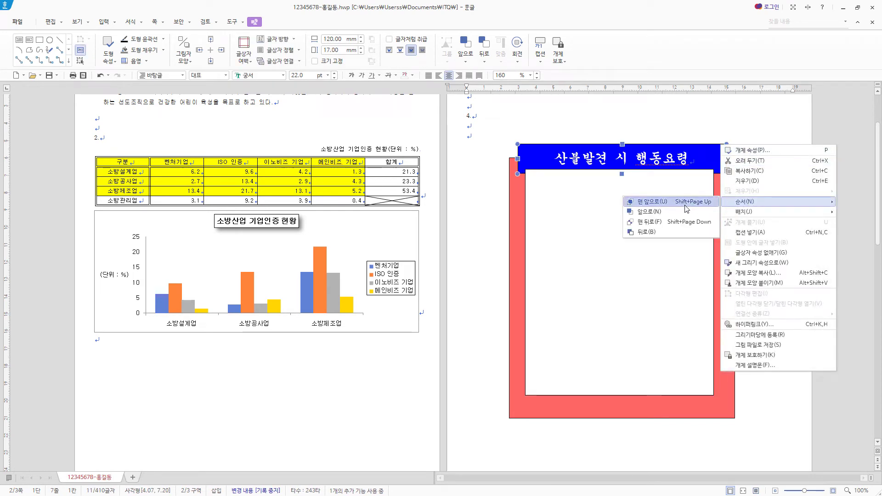
{"action": "left_click", "coordinate": [686, 209]}
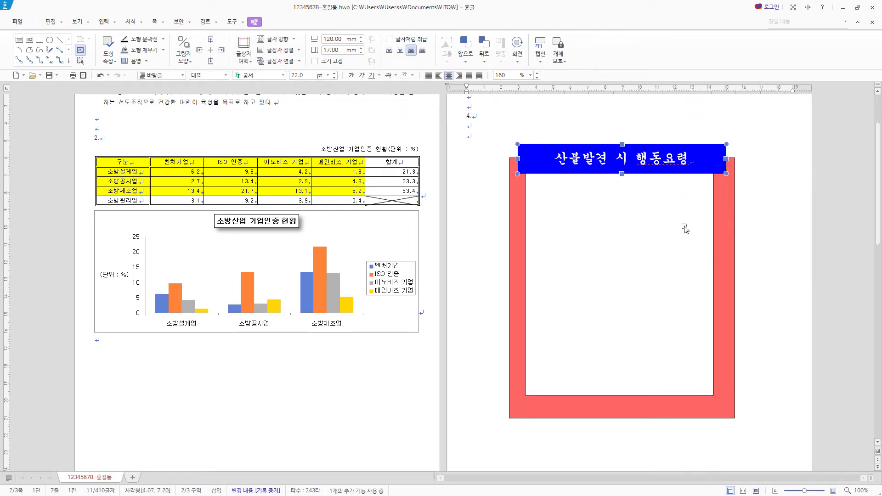
Step: Set the new white rectangle's size to 120 mm wide by 140 mm high and give it rounded corners
{"action": "left_click", "coordinate": [668, 242]}
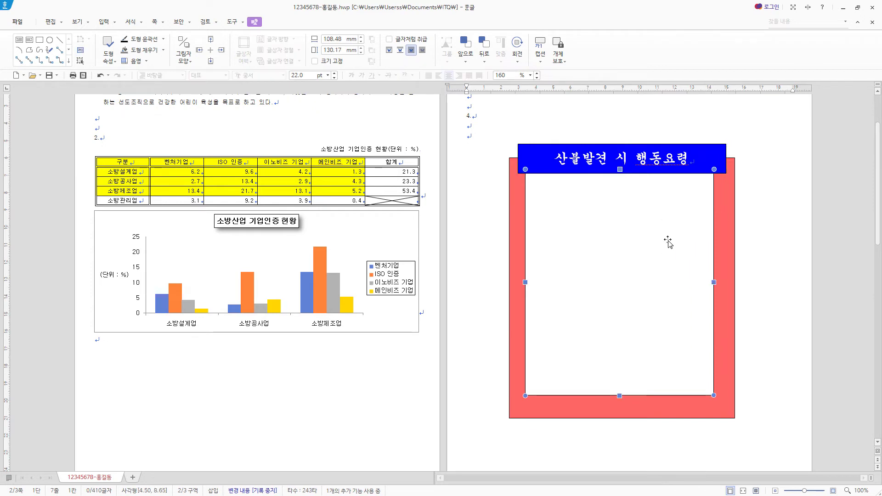
{"action": "double_click", "coordinate": [669, 242]}
{"action": "left_click", "coordinate": [316, 124]}
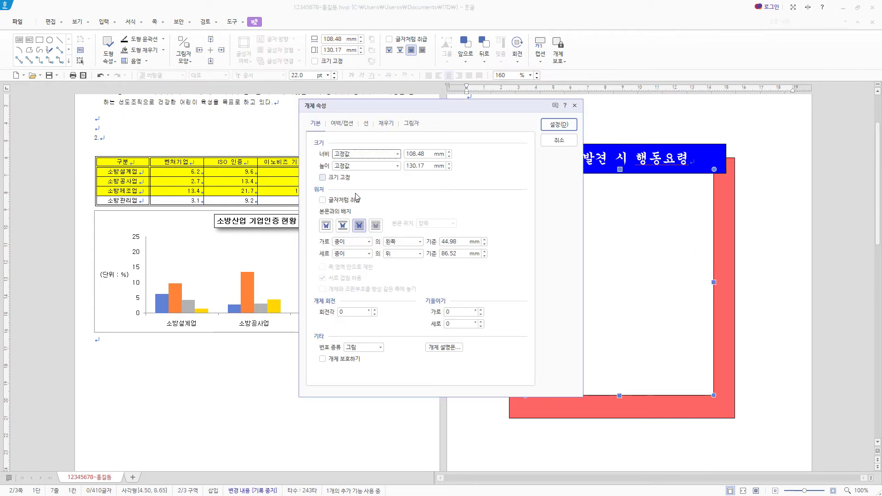
{"action": "key", "text": "Tab"}
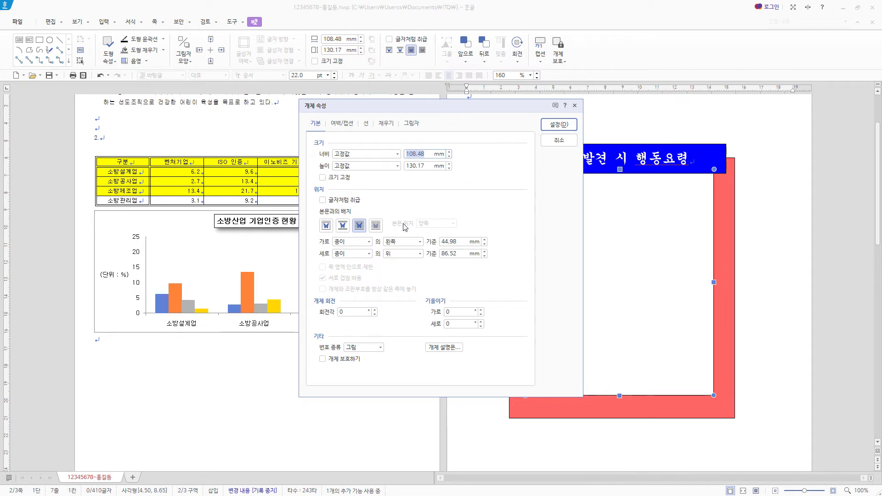
{"action": "type", "text": "120"}
{"action": "key", "text": "Tab"}
{"action": "key", "text": "Tab"}
{"action": "type", "text": "1"}
{"action": "left_click", "coordinate": [365, 124]}
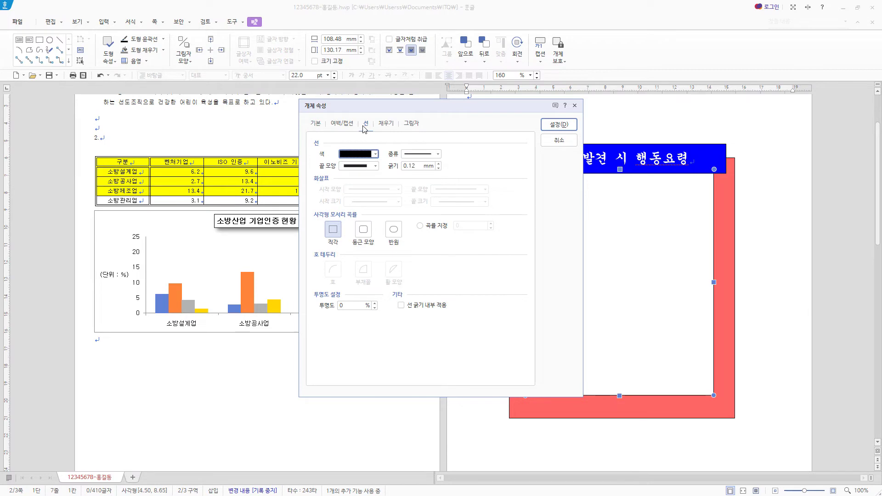
{"action": "left_click", "coordinate": [365, 232]}
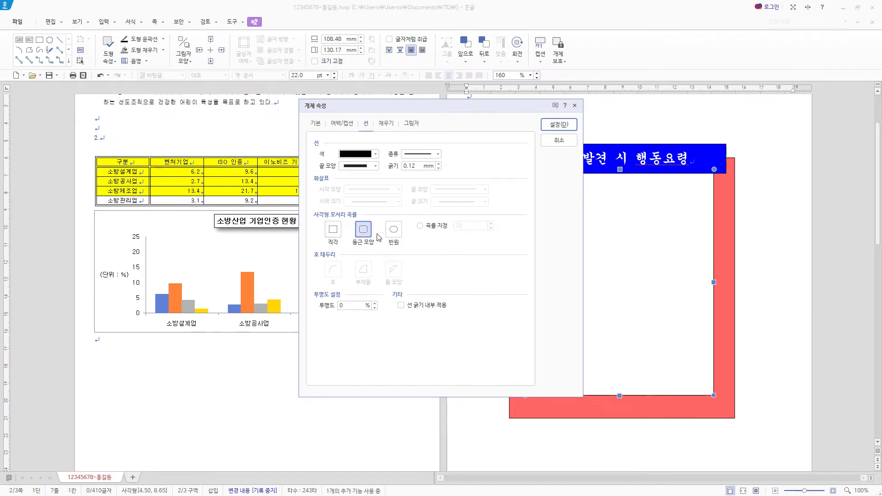
Step: Fill the rounded rectangle with yellow and move it so it sits centred inside the red rectangle
{"action": "left_click", "coordinate": [386, 124]}
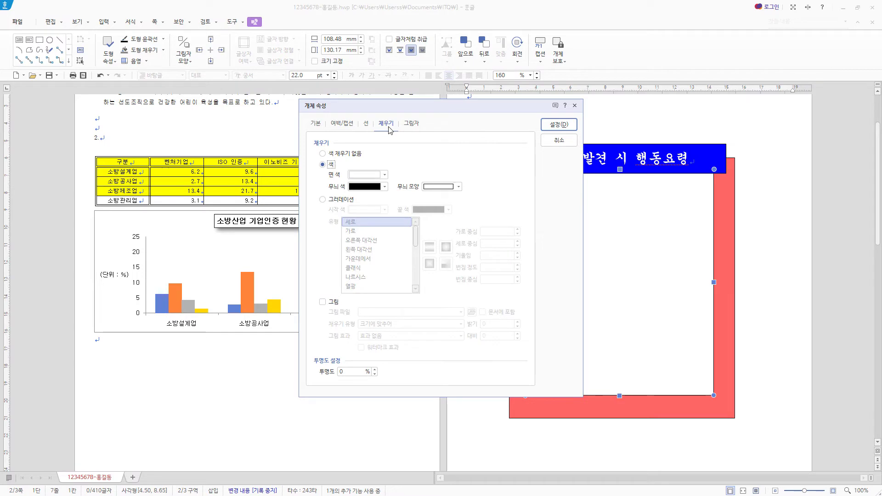
{"action": "left_click", "coordinate": [384, 175]}
{"action": "left_click", "coordinate": [382, 214]}
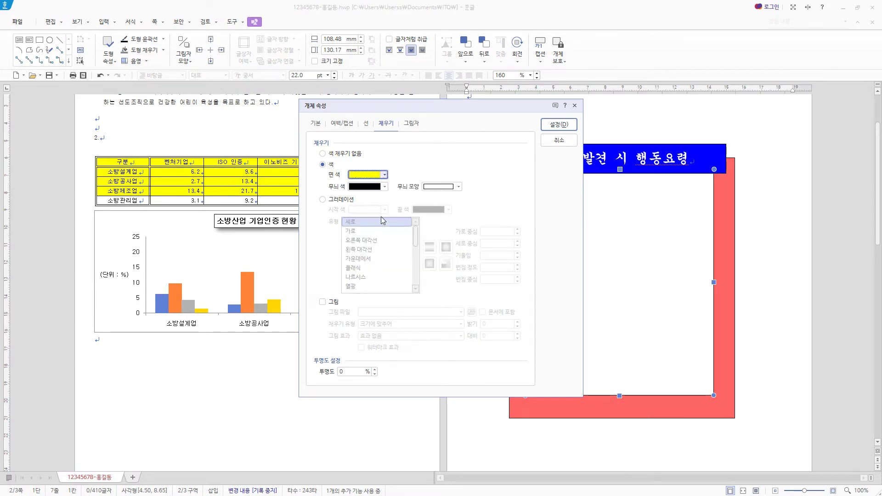
{"action": "left_click", "coordinate": [559, 124]}
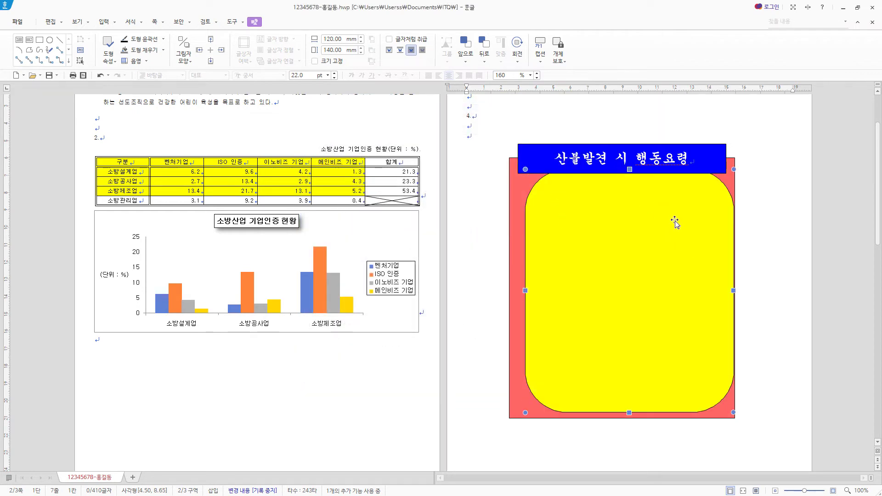
{"action": "left_click_drag", "start_coordinate": [674, 222], "coordinate": [666, 218]}
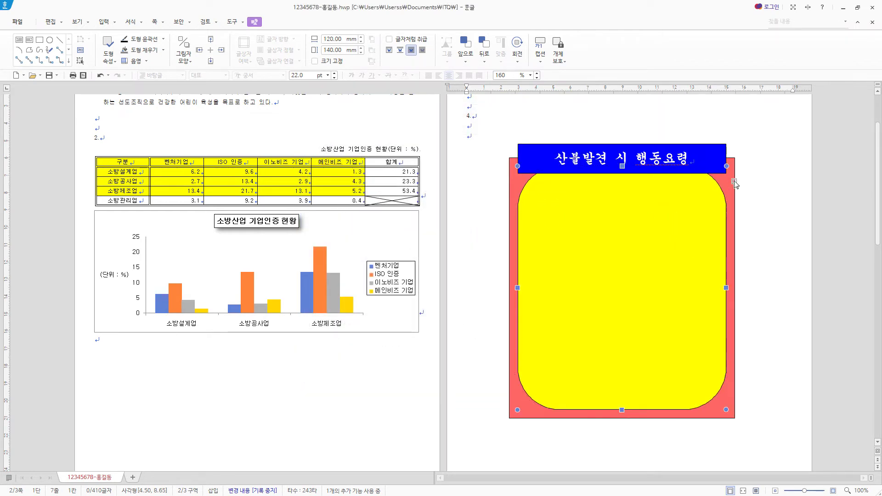
Step: Insert the picture 로고1.jpg from the ITQ\Picture folder at the empty line above item 4
{"action": "left_click", "coordinate": [495, 108]}
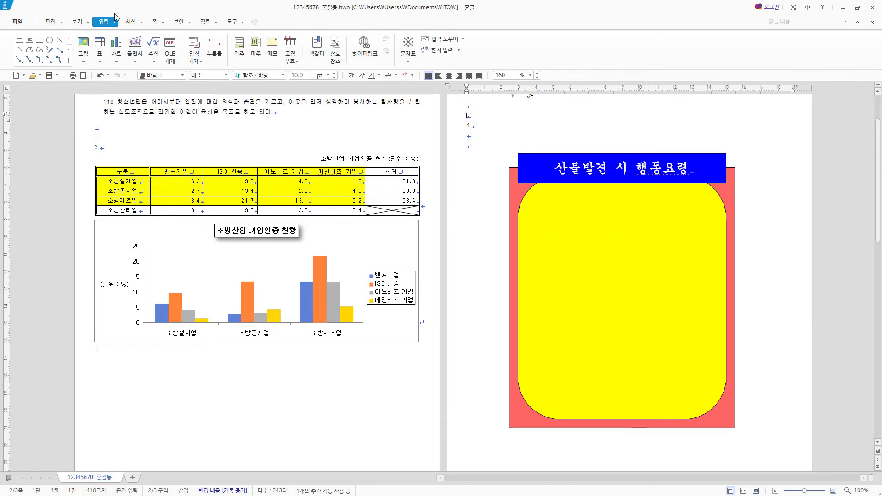
{"action": "left_click", "coordinate": [87, 44]}
{"action": "double_click", "coordinate": [202, 69]}
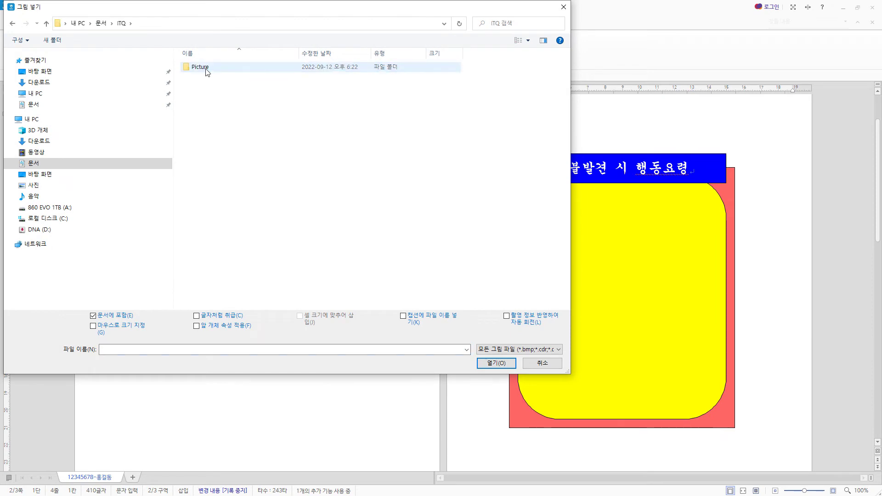
{"action": "double_click", "coordinate": [202, 69]}
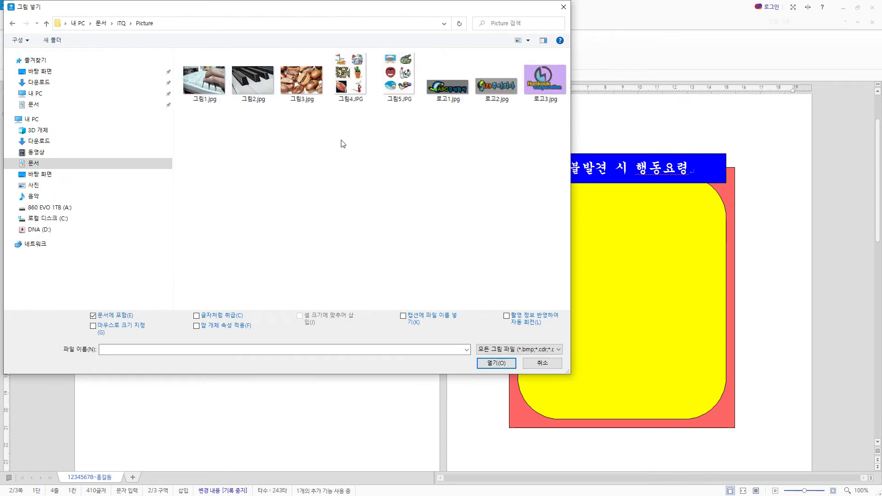
{"action": "left_click", "coordinate": [456, 97]}
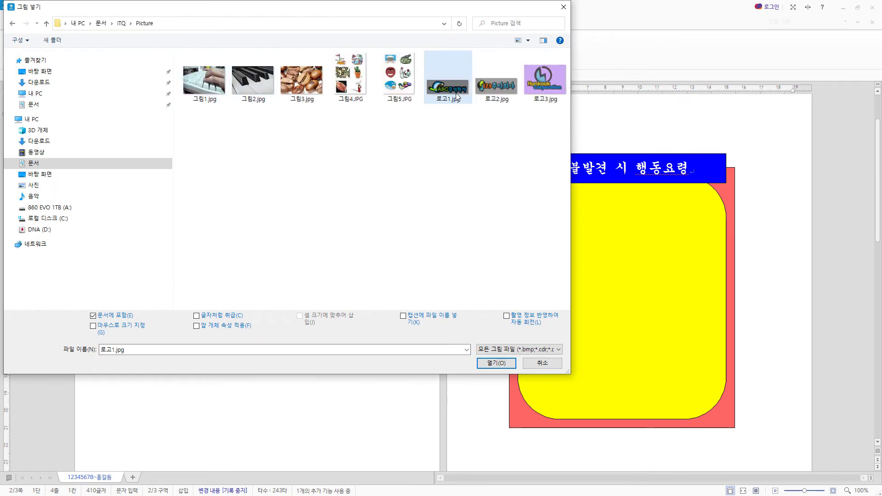
{"action": "left_click", "coordinate": [457, 96]}
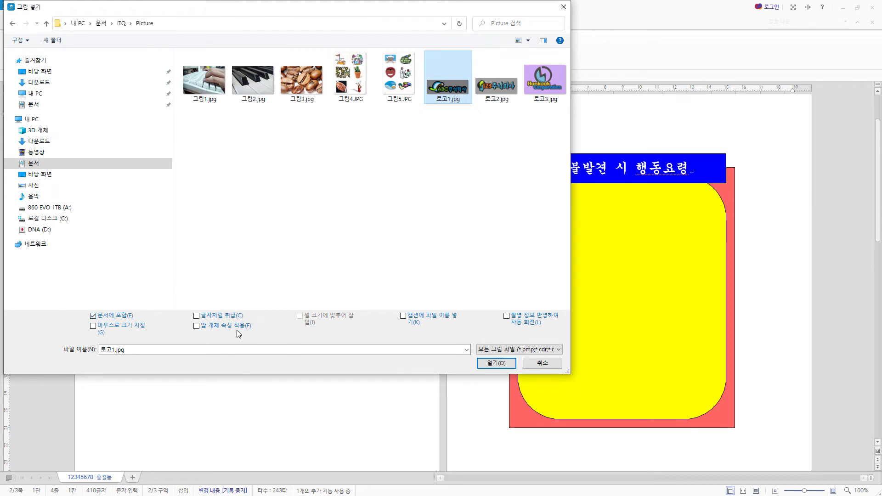
{"action": "left_click", "coordinate": [504, 366]}
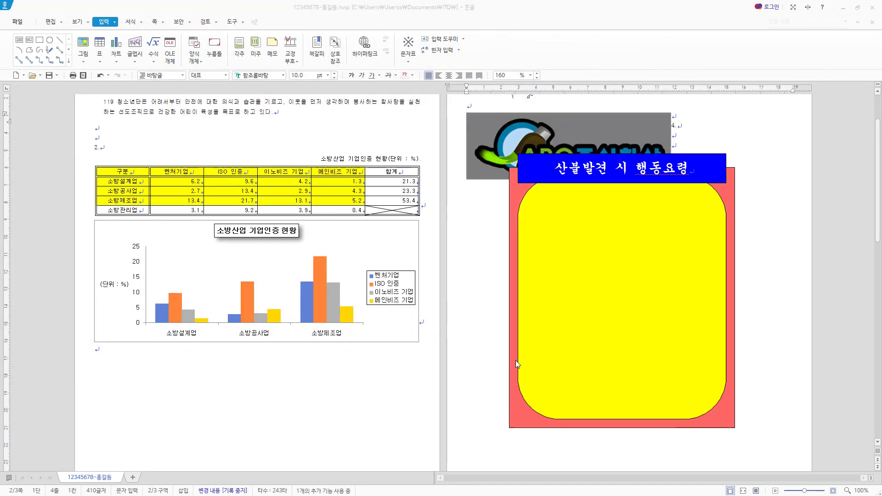
Step: Set the inserted logo picture's size to 40 mm wide by 30 mm high
{"action": "left_click", "coordinate": [514, 146]}
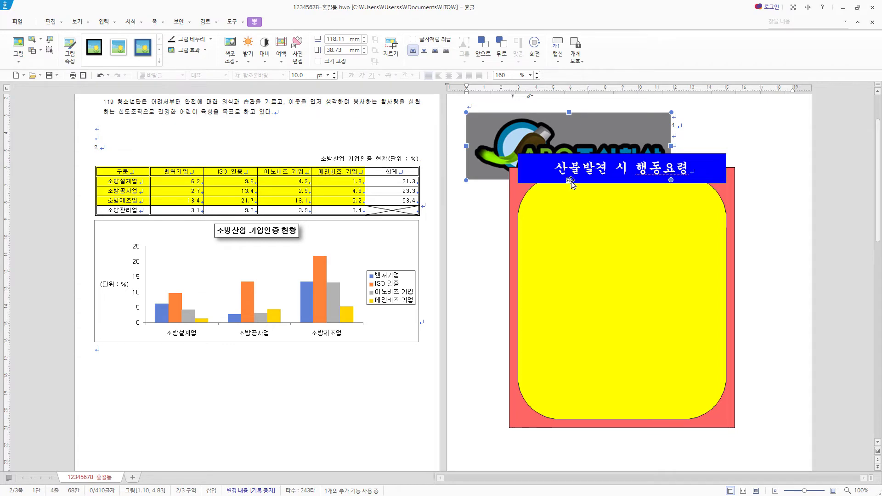
{"action": "double_click", "coordinate": [496, 148]}
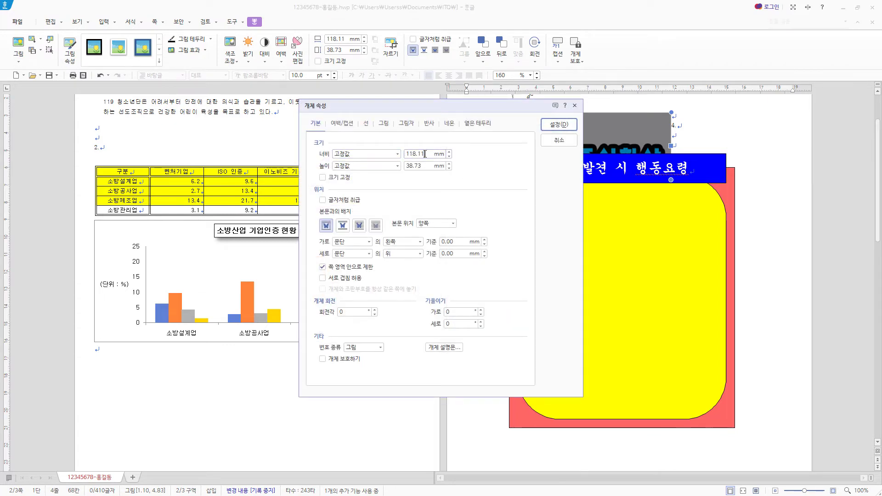
{"action": "key", "text": "Tab"}
{"action": "type", "text": "40"}
{"action": "key", "text": "Tab"}
{"action": "key", "text": "Tab"}
{"action": "type", "text": "3"}
Step: Apply the grayscale (회색조) effect to the logo picture and set its text wrapping to in front of text
{"action": "left_click", "coordinate": [388, 129]}
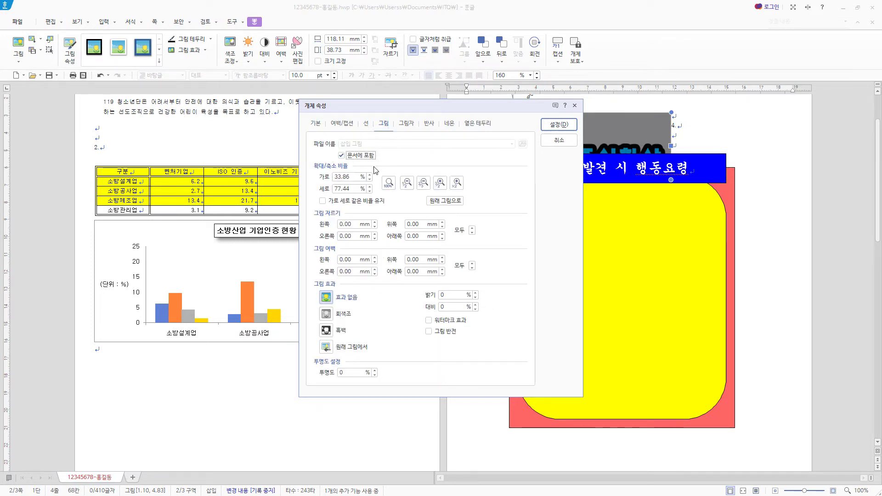
{"action": "left_click", "coordinate": [346, 319]}
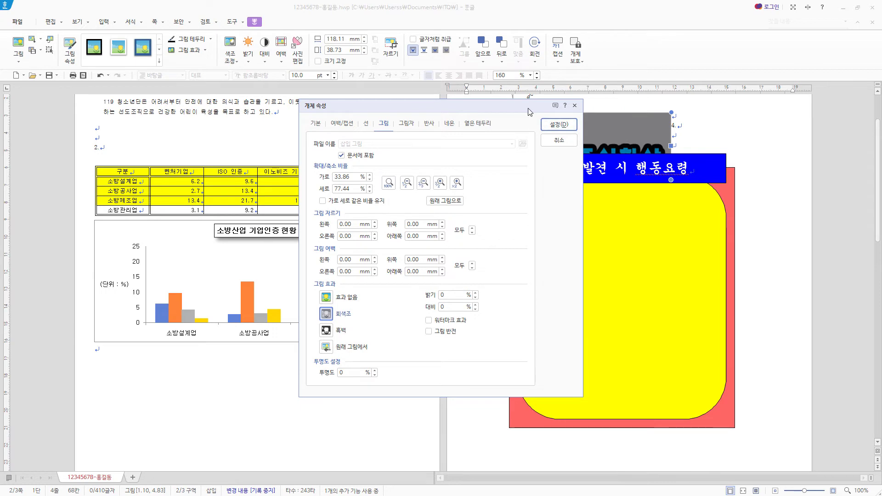
{"action": "left_click_drag", "start_coordinate": [528, 107], "coordinate": [420, 130]}
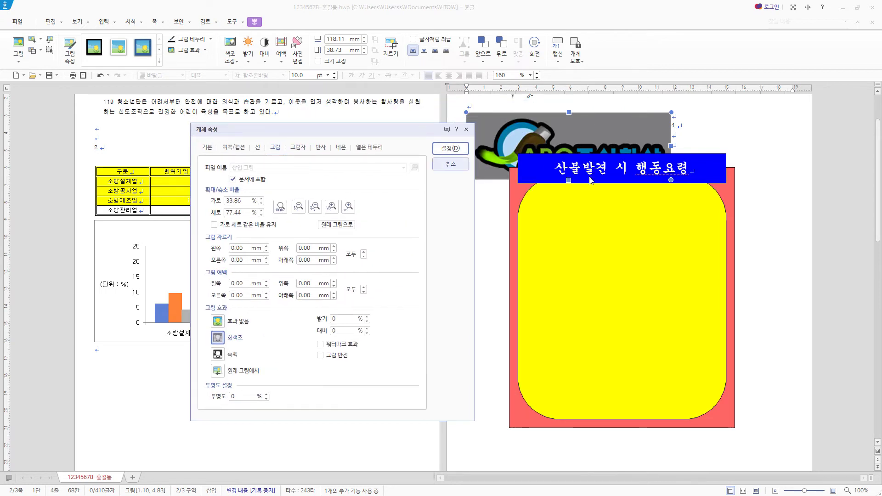
{"action": "left_click", "coordinate": [208, 147]}
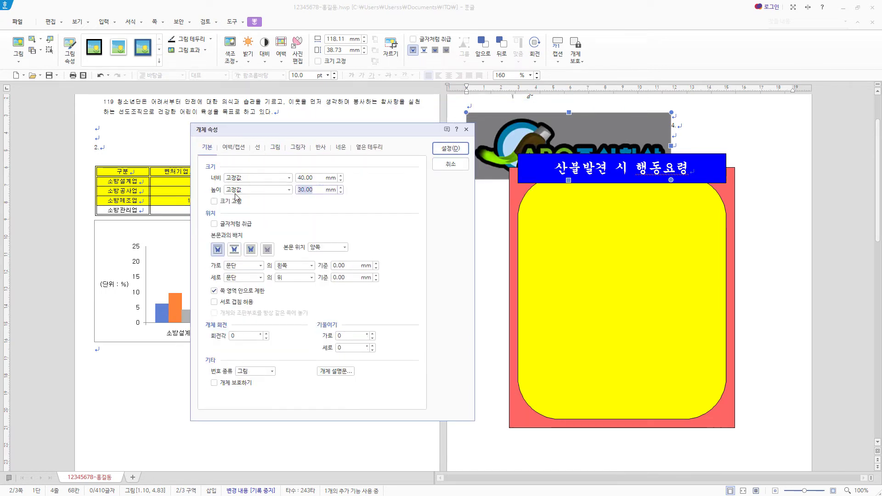
{"action": "left_click", "coordinate": [250, 249]}
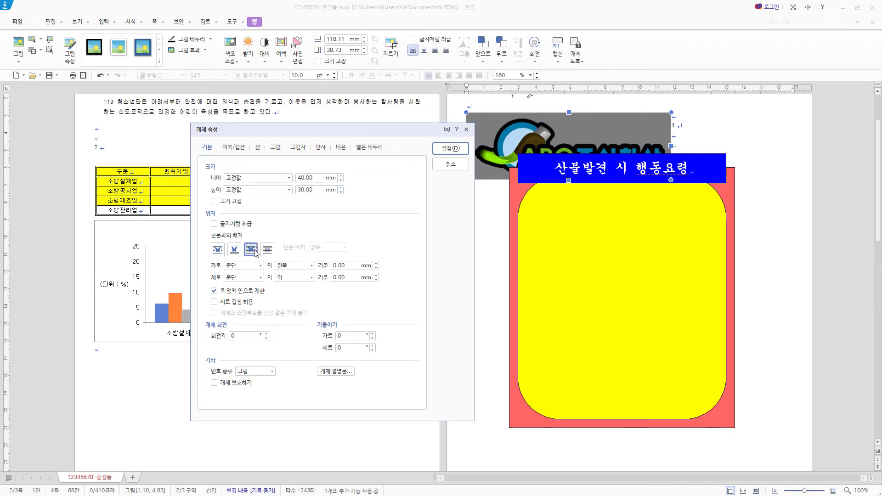
{"action": "left_click", "coordinate": [450, 148]}
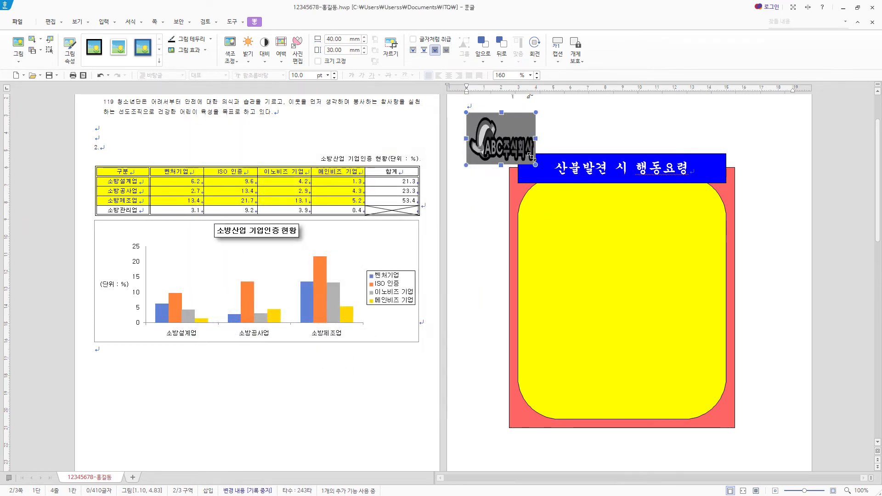
Step: Move the logo picture into the upper-left area of the yellow rounded rectangle
{"action": "left_click_drag", "start_coordinate": [509, 133], "coordinate": [575, 228]}
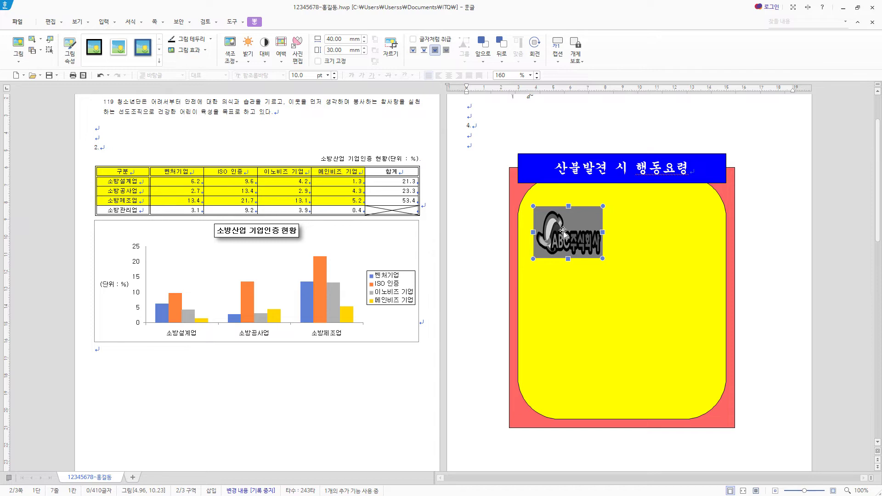
{"action": "scroll", "coordinate": [567, 237], "scroll_direction": "down", "scroll_amount": 7}
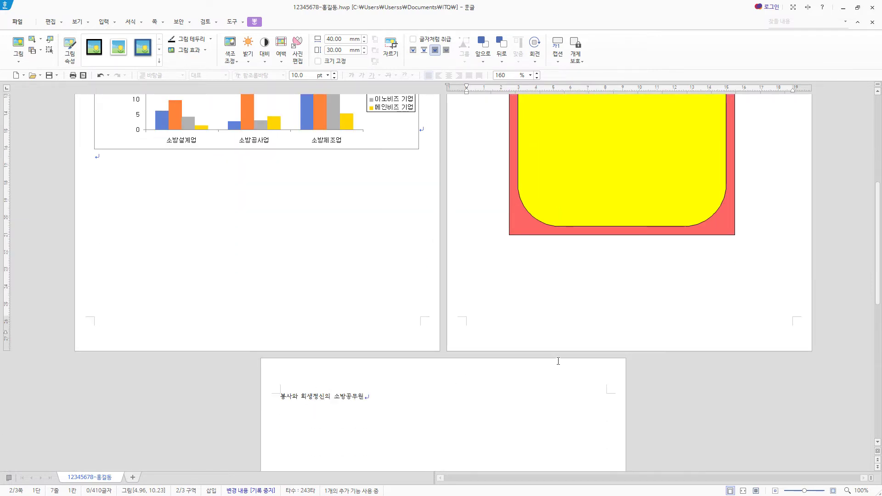
{"action": "scroll", "coordinate": [557, 361], "scroll_direction": "up", "scroll_amount": 5}
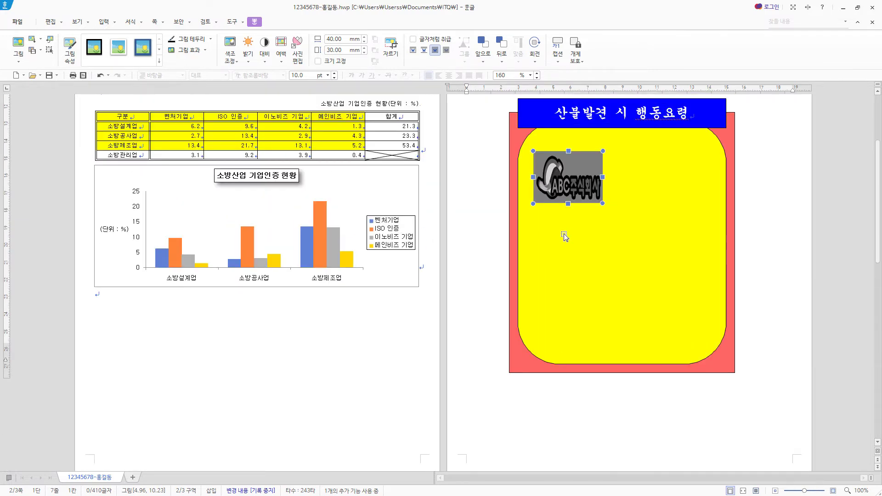
Step: Add a hyperlink to the logo picture that targets the bookmark 소방 in the current document
{"action": "right_click", "coordinate": [572, 176]}
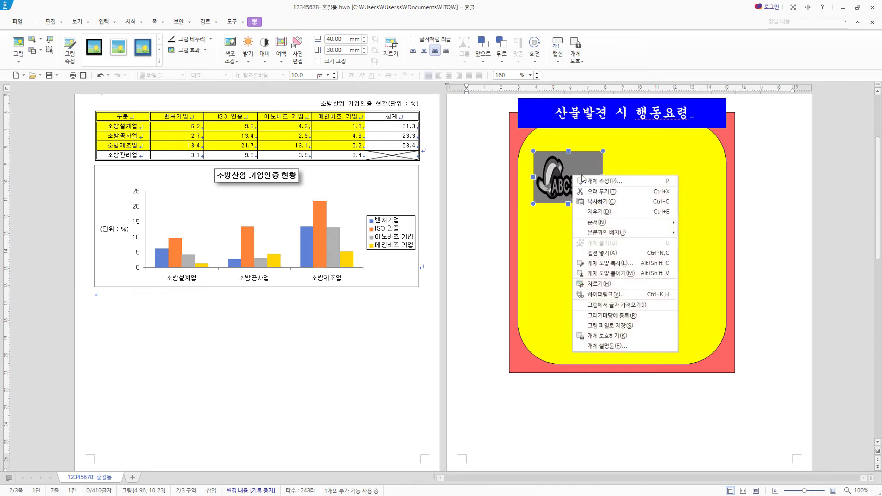
{"action": "left_click", "coordinate": [600, 295]}
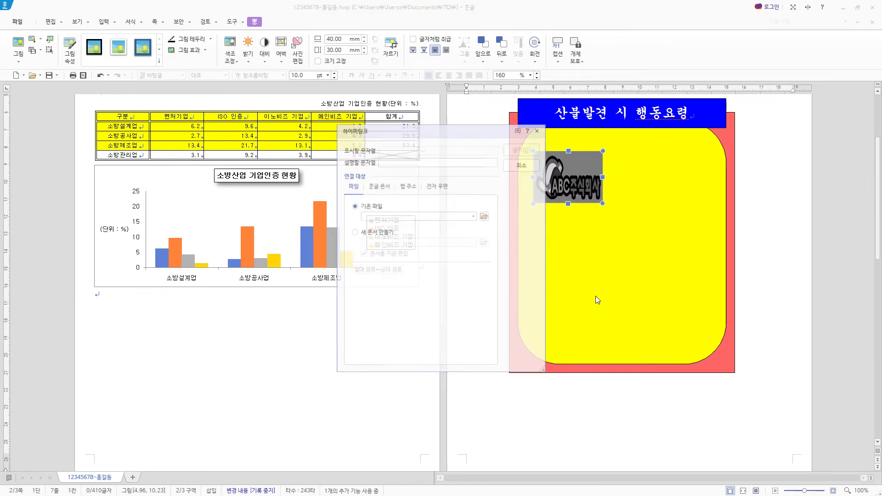
{"action": "left_click", "coordinate": [380, 187]}
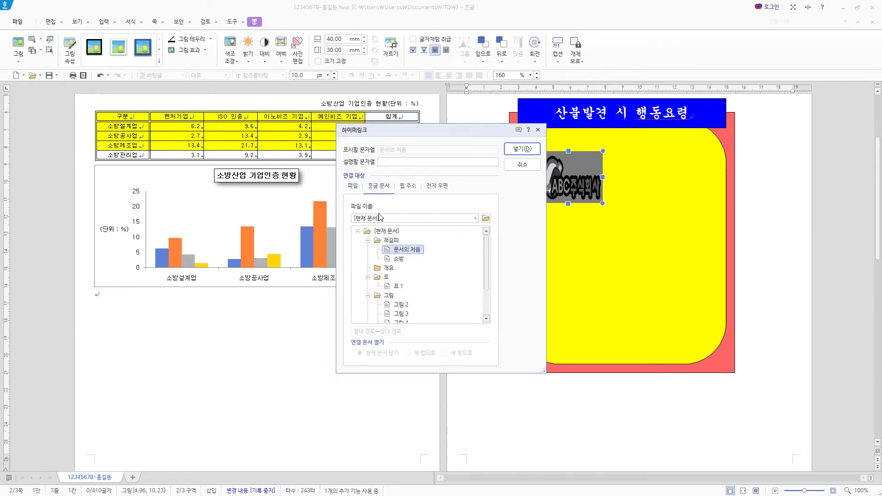
{"action": "left_click", "coordinate": [399, 259]}
{"action": "left_click", "coordinate": [533, 153]}
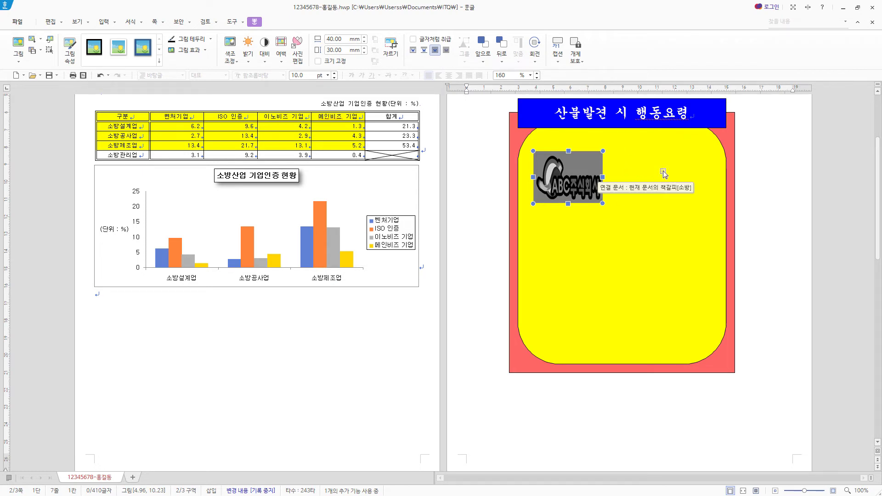
Step: Insert a 글맵시 word art reading 소방청 with the hexagon-like shape and the 돋움 font
{"action": "left_click", "coordinate": [104, 22]}
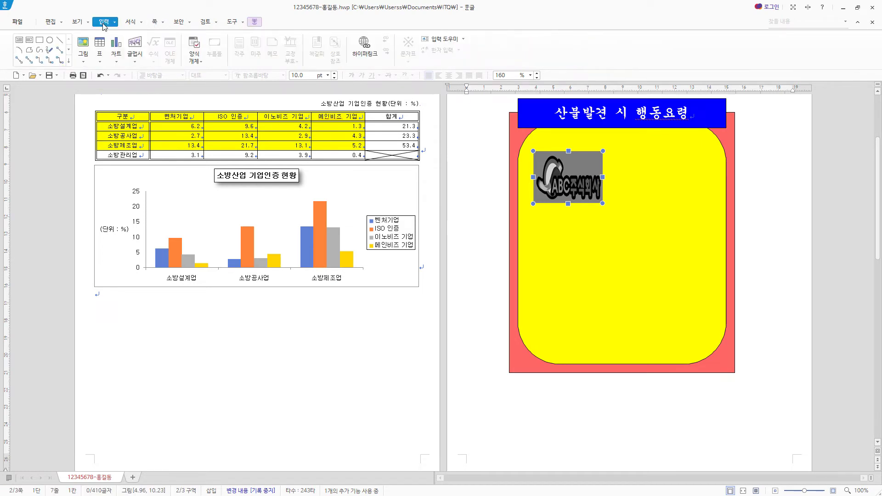
{"action": "left_click", "coordinate": [135, 45]}
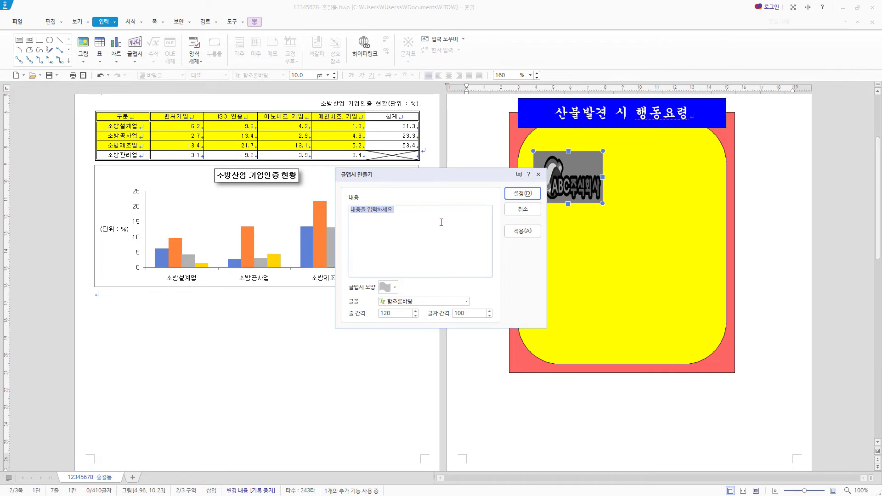
{"action": "type", "text": "소방청"}
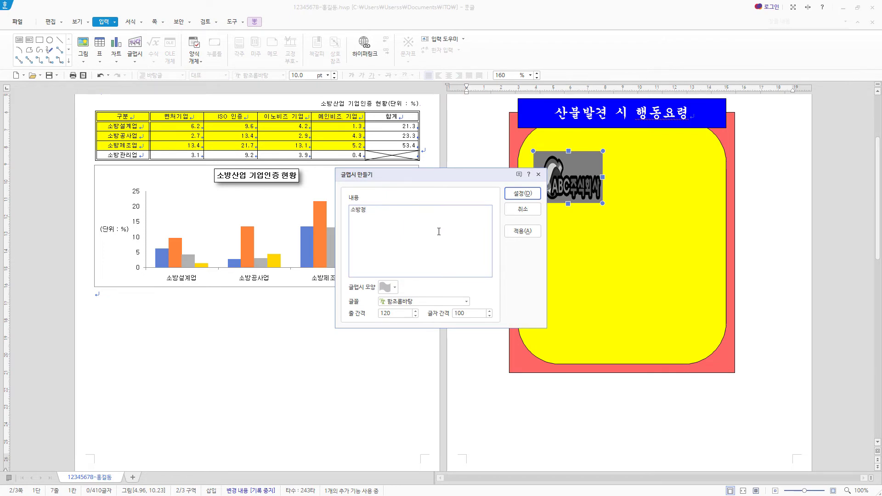
{"action": "left_click", "coordinate": [395, 288]}
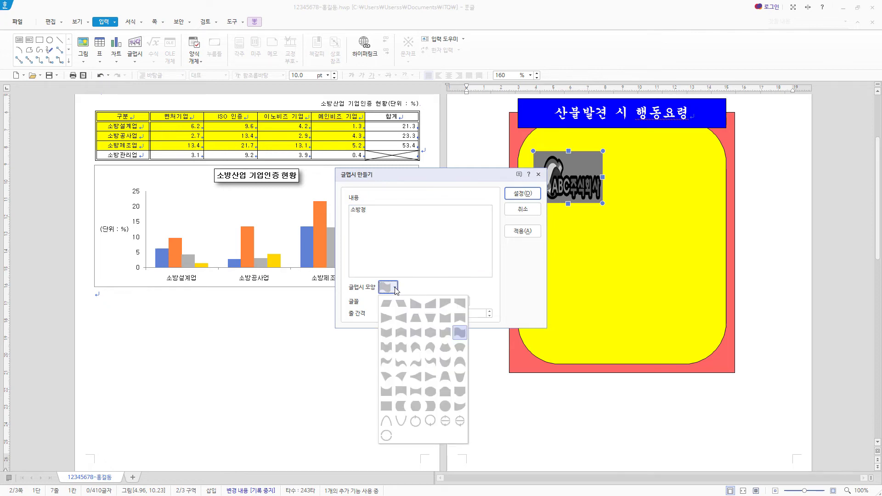
{"action": "left_click", "coordinate": [434, 337]}
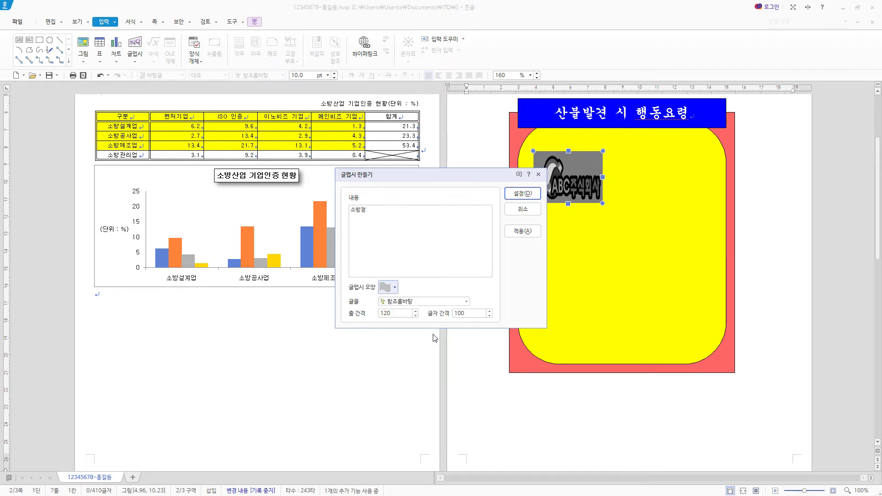
{"action": "left_click", "coordinate": [430, 302]}
{"action": "left_click", "coordinate": [430, 301]}
{"action": "left_click", "coordinate": [431, 303]}
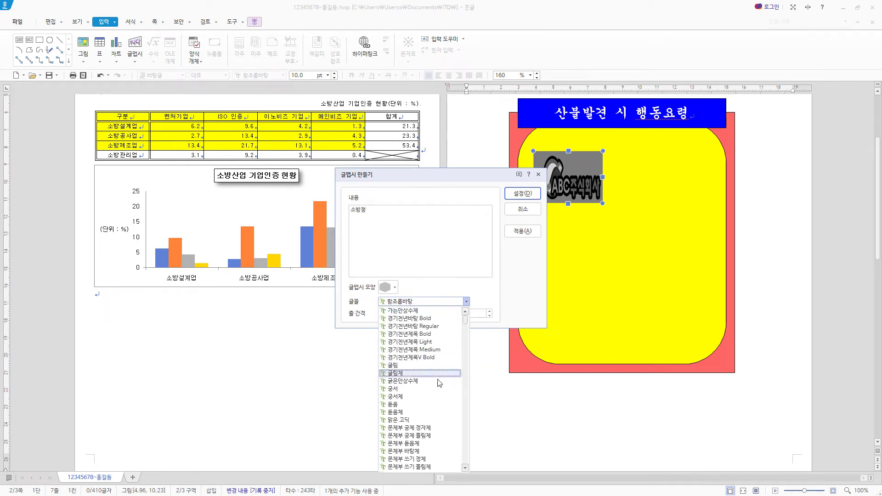
{"action": "left_click", "coordinate": [441, 404]}
{"action": "left_click", "coordinate": [522, 193]}
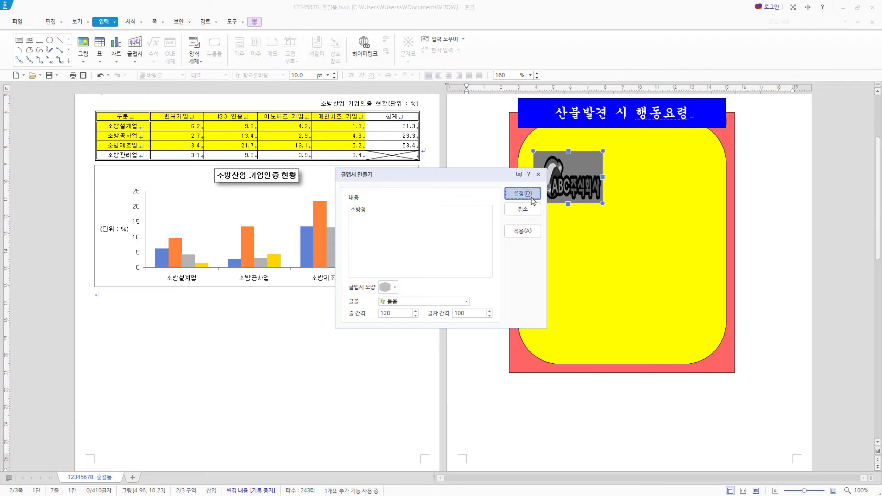
Step: Set the 소방청 word art's size to 50 mm wide by 35 mm high
{"action": "scroll", "coordinate": [487, 220], "scroll_direction": "up", "scroll_amount": 3}
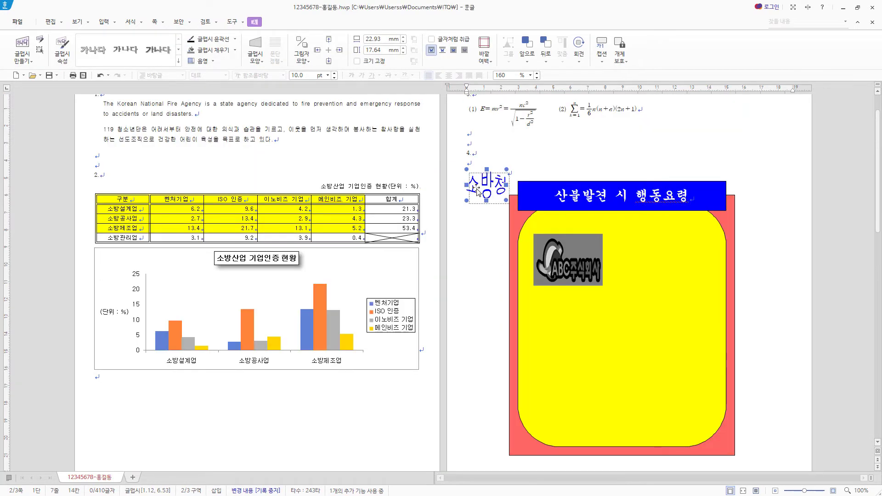
{"action": "left_click_drag", "start_coordinate": [480, 186], "coordinate": [492, 212]}
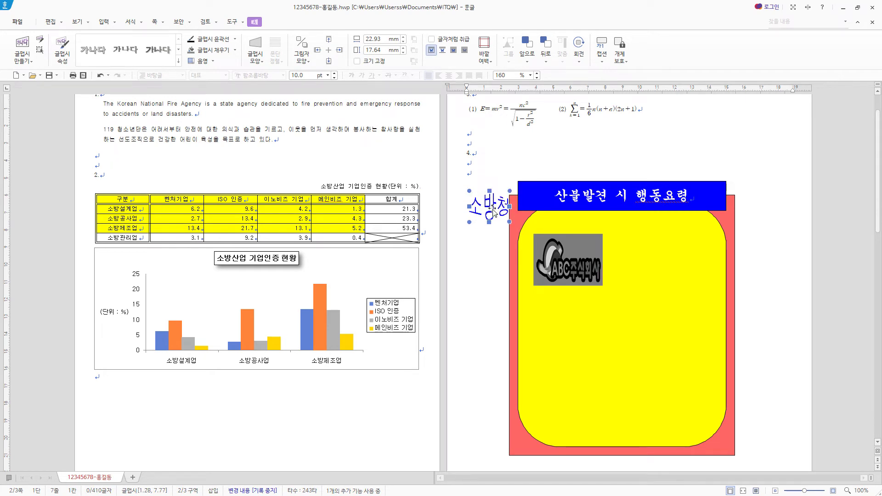
{"action": "double_click", "coordinate": [492, 213]}
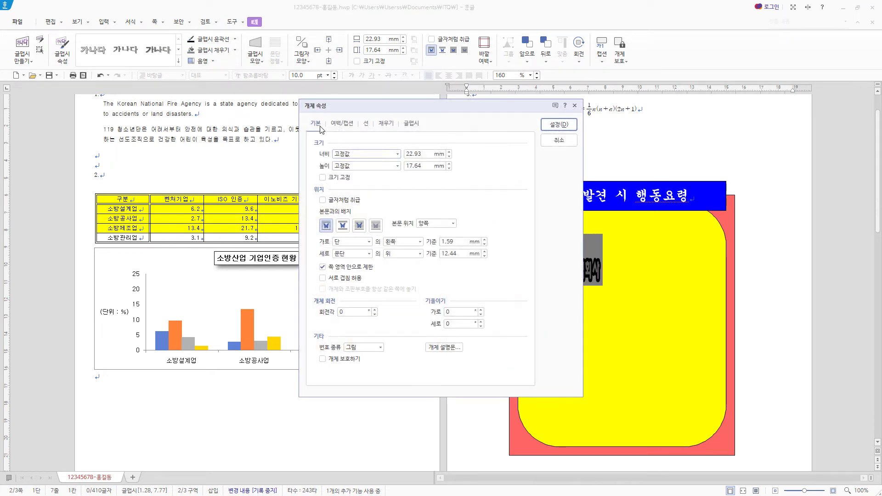
{"action": "double_click", "coordinate": [426, 154]}
{"action": "type", "text": "50"}
{"action": "key", "text": "Tab"}
{"action": "key", "text": "Tab"}
{"action": "type", "text": "35"}
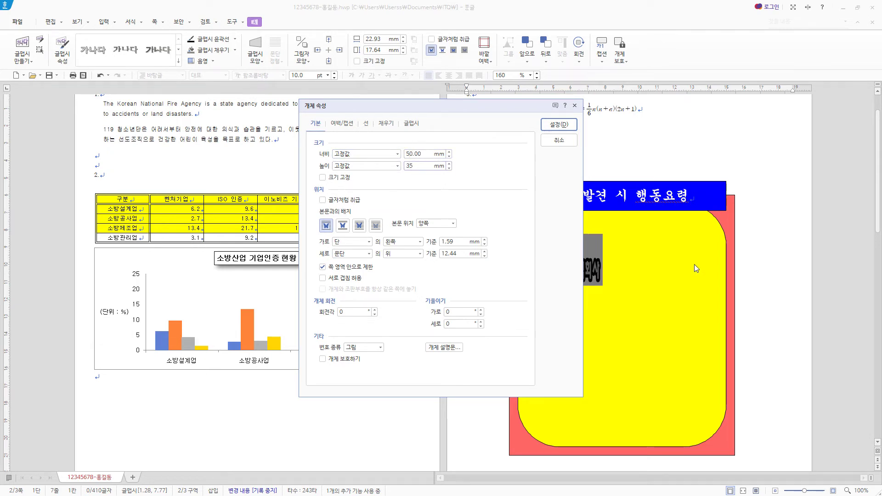
Step: Set the 소방청 word art's wrapping to in front of text and move it beside the logo in the yellow shape's upper-right area
{"action": "left_click", "coordinate": [326, 225]}
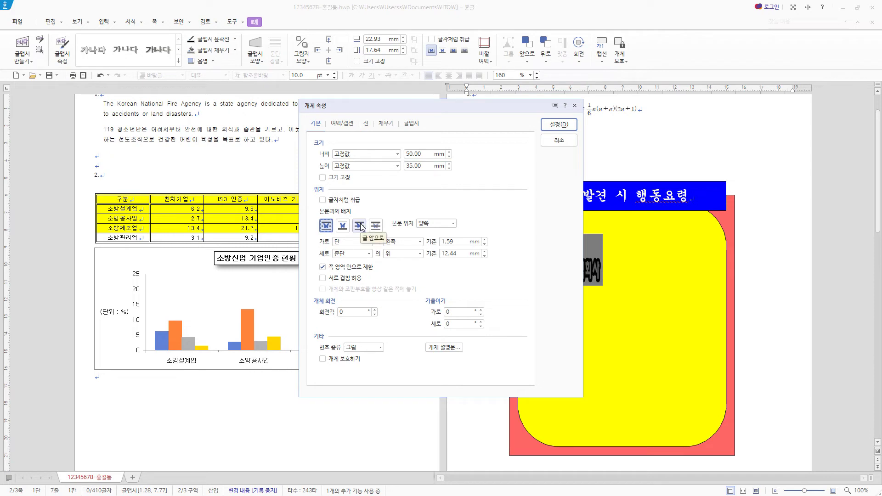
{"action": "left_click", "coordinate": [361, 226]}
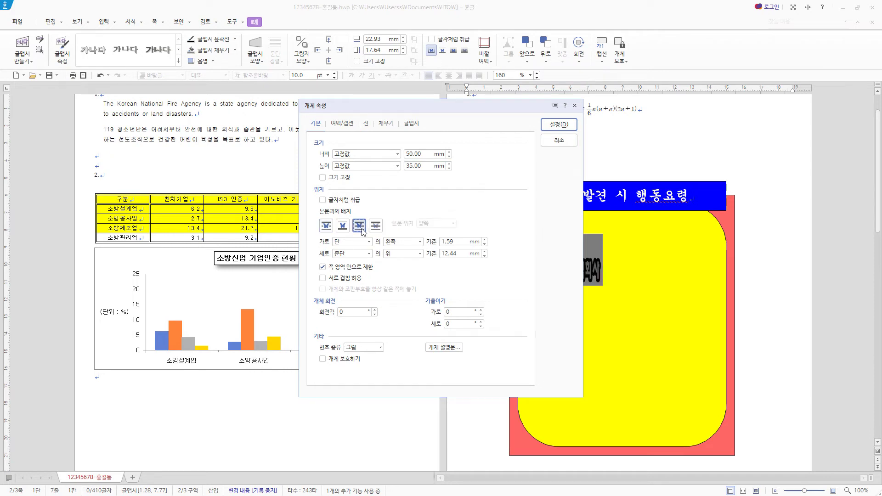
{"action": "left_click", "coordinate": [381, 124]}
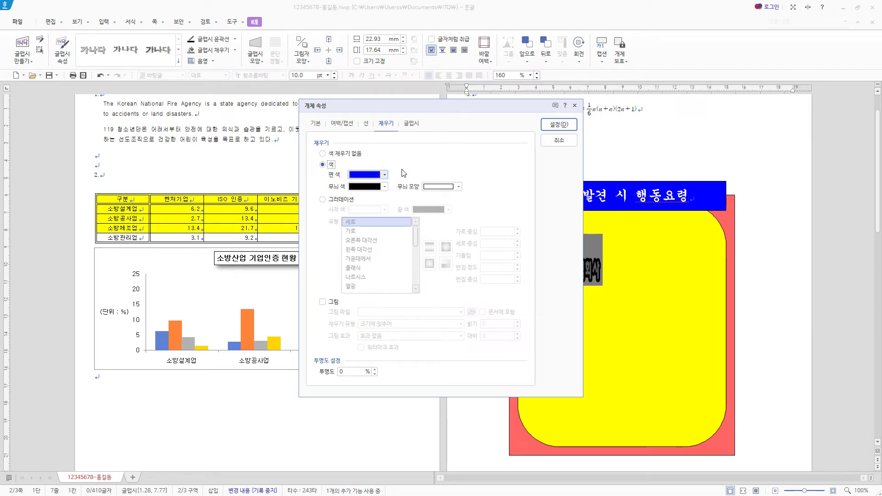
{"action": "left_click", "coordinate": [568, 129]}
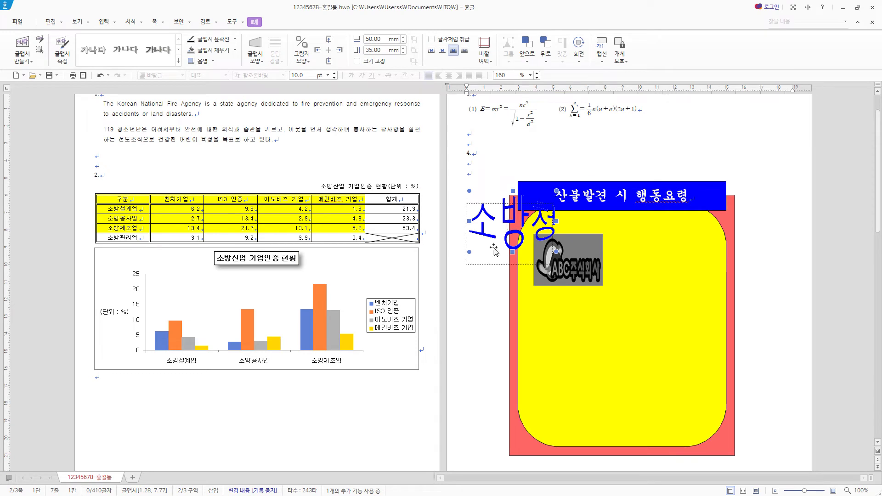
{"action": "left_click_drag", "start_coordinate": [494, 249], "coordinate": [662, 262]}
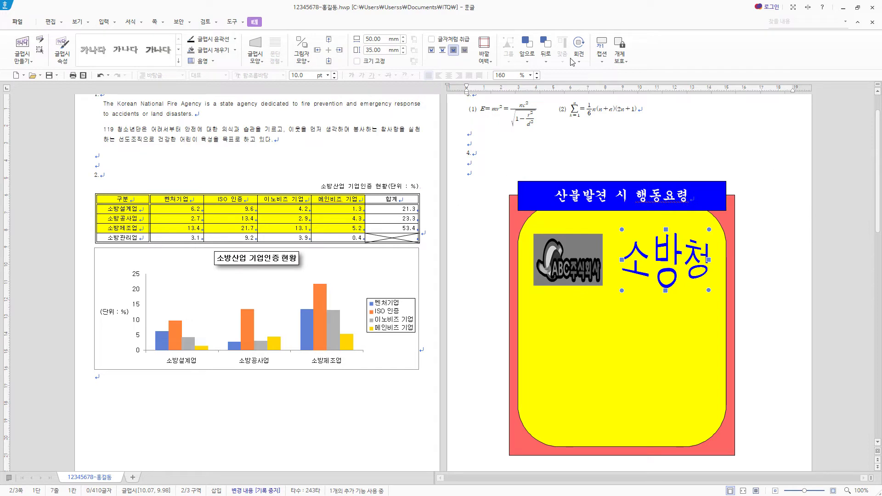
Step: Fit the view to the page width and draw a rectangle about 17 mm by 15 mm below the logo picture
{"action": "left_click", "coordinate": [78, 22]}
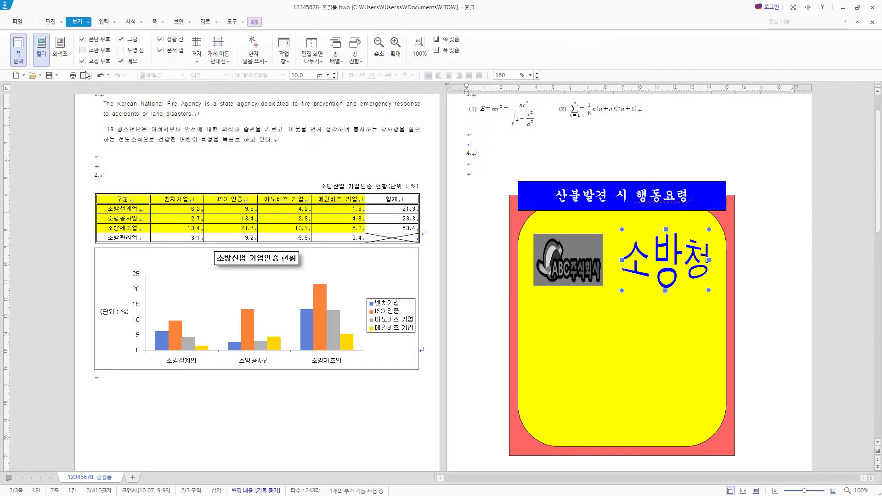
{"action": "left_click", "coordinate": [456, 56]}
{"action": "scroll", "coordinate": [465, 294], "scroll_direction": "down", "scroll_amount": 5}
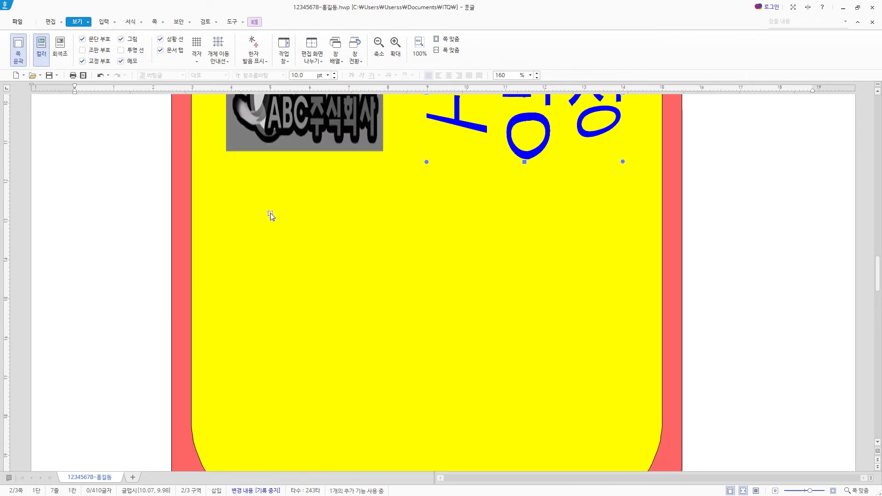
{"action": "left_click", "coordinate": [104, 22]}
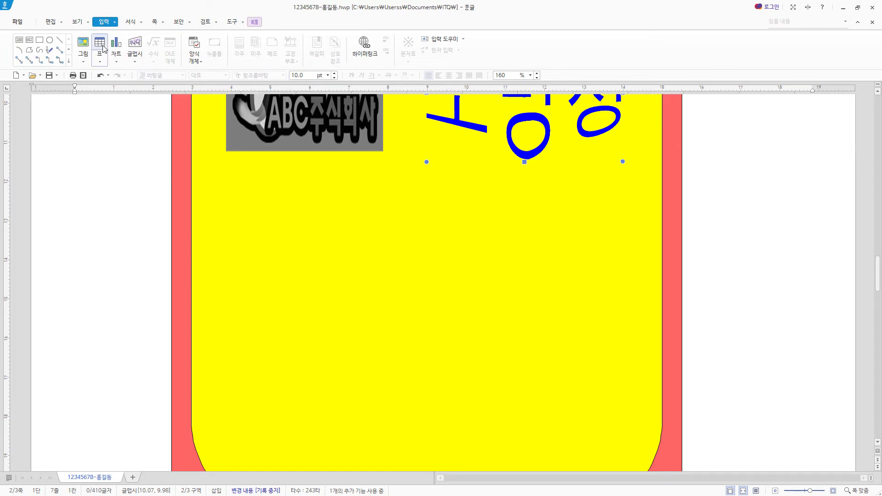
{"action": "left_click", "coordinate": [40, 41]}
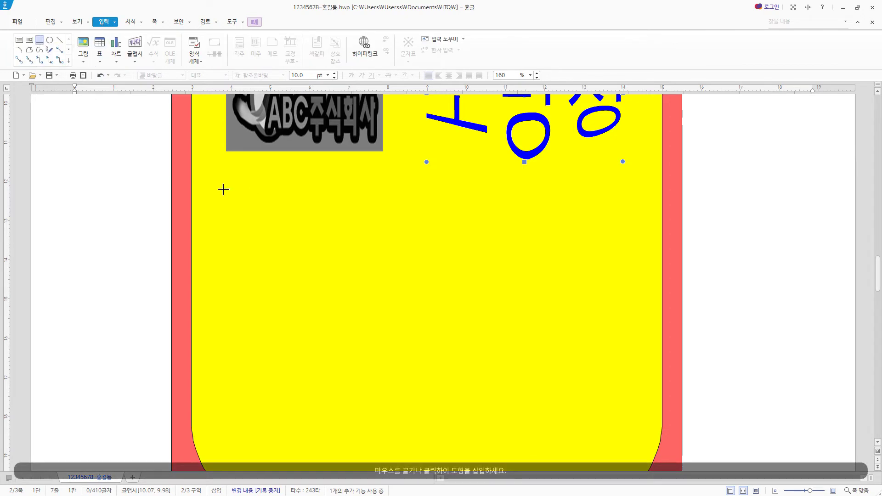
{"action": "left_click_drag", "start_coordinate": [224, 187], "coordinate": [291, 246]}
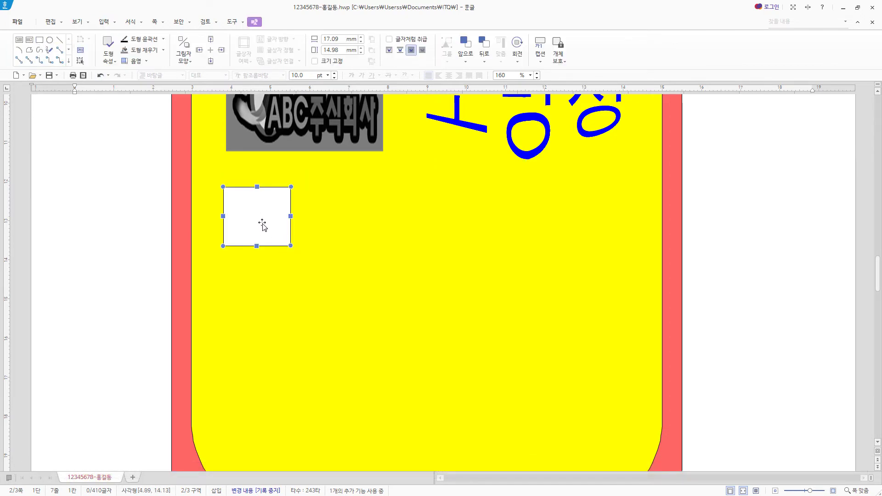
Step: Set the small rectangle's size to 13 mm wide by 15 mm high
{"action": "key", "text": "ctrl+n"}
{"action": "key", "text": "k"}
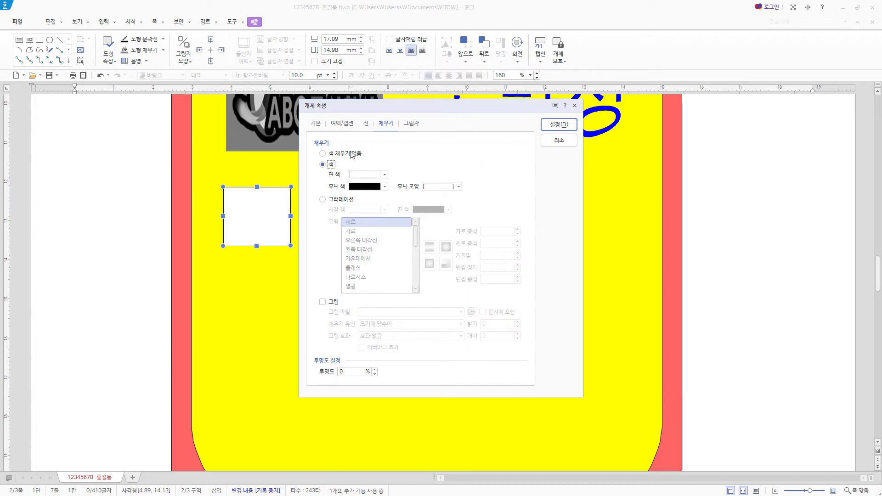
{"action": "left_click", "coordinate": [315, 124]}
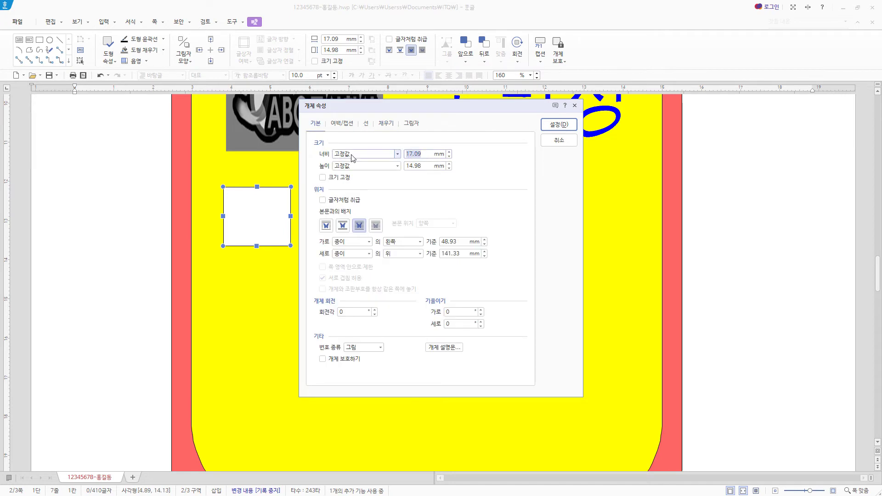
{"action": "type", "text": "13"}
{"action": "key", "text": "Tab"}
{"action": "key", "text": "Tab"}
{"action": "type", "text": "15"}
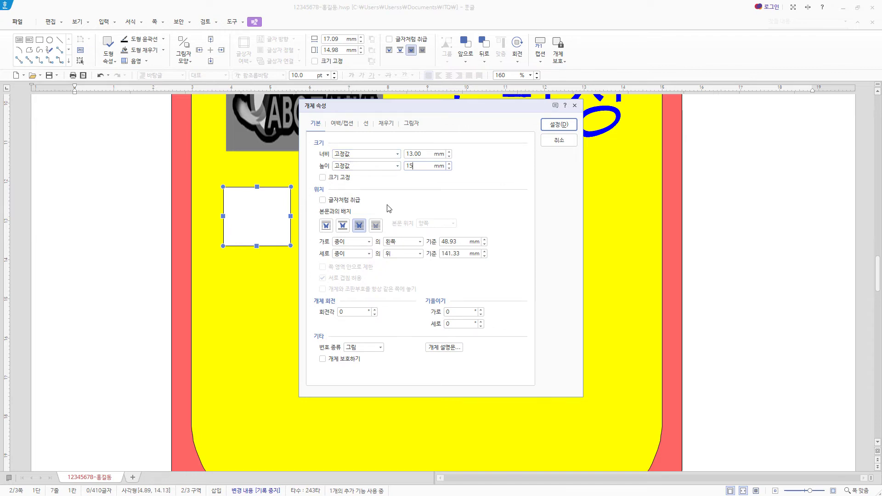
Step: Fill the small rectangle with a lighter blue and give it rounded (둥근 모양) corners
{"action": "left_click", "coordinate": [385, 124]}
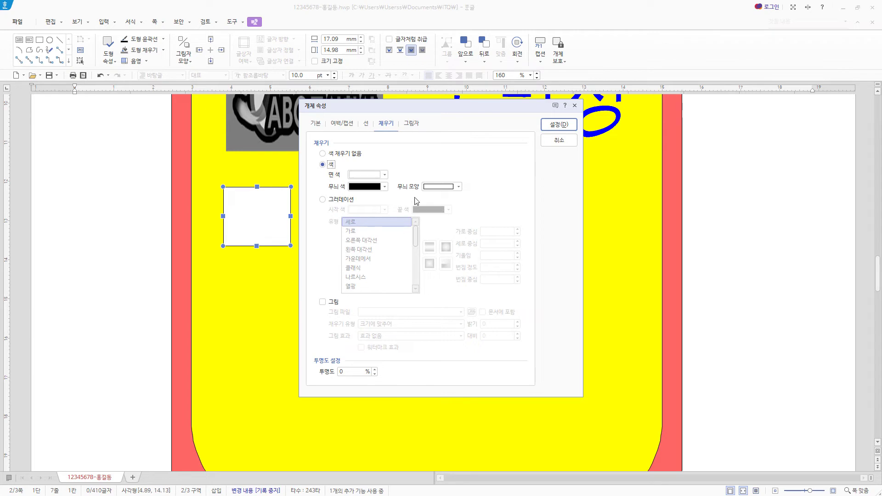
{"action": "left_click", "coordinate": [385, 175]}
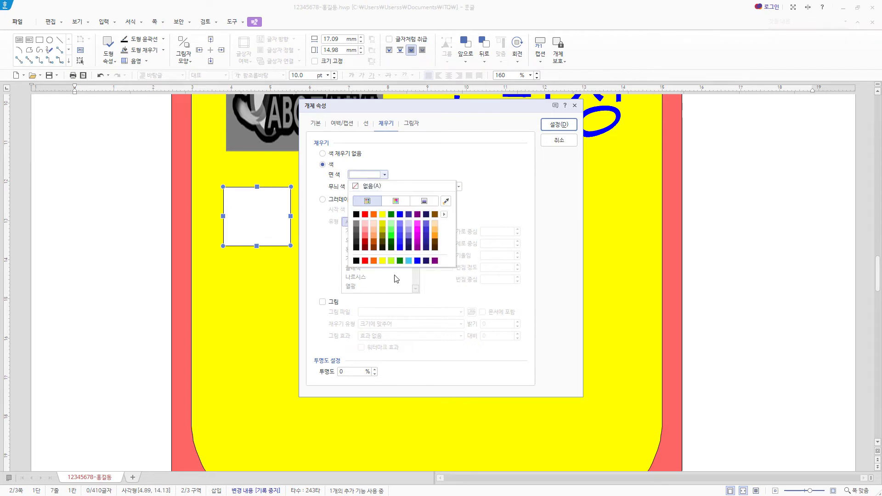
{"action": "left_click", "coordinate": [400, 228]}
{"action": "left_click", "coordinate": [366, 124]}
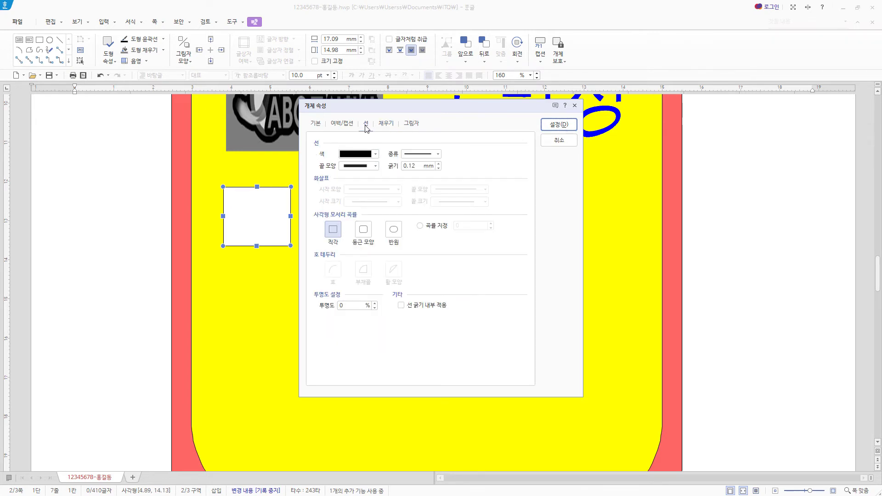
{"action": "left_click", "coordinate": [366, 232]}
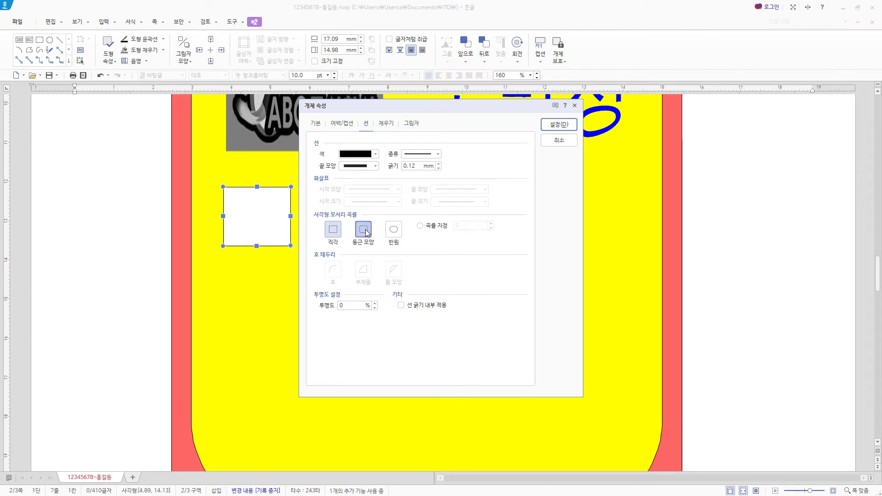
{"action": "left_click", "coordinate": [559, 125]}
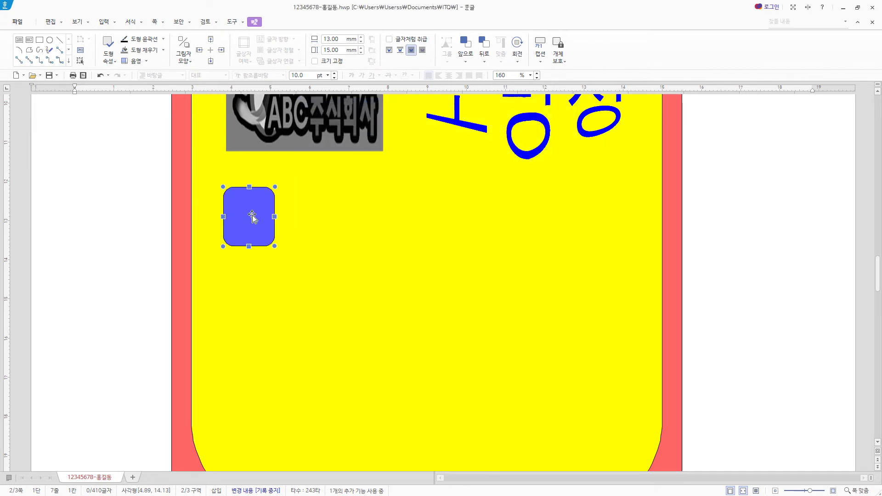
Step: Move the small blue rounded rectangle slightly down and left, close to the yellow shape's left edge
{"action": "left_click_drag", "start_coordinate": [252, 217], "coordinate": [236, 238]}
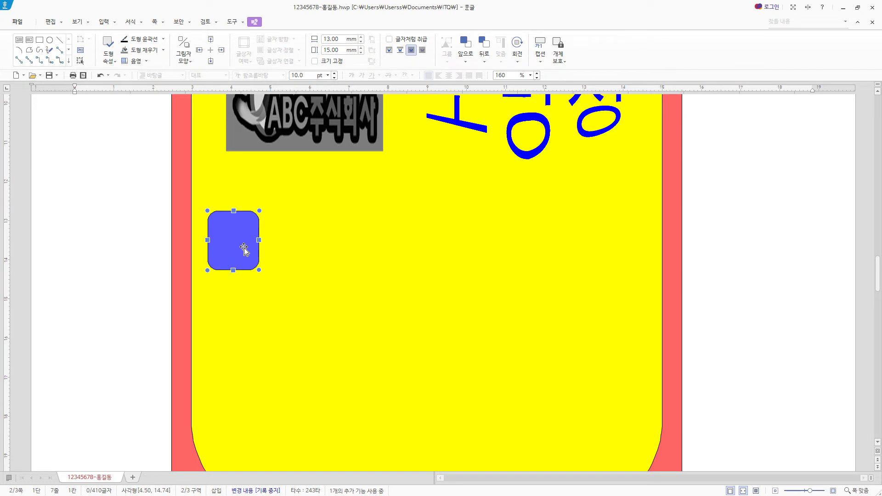
{"action": "key", "text": "Left"}
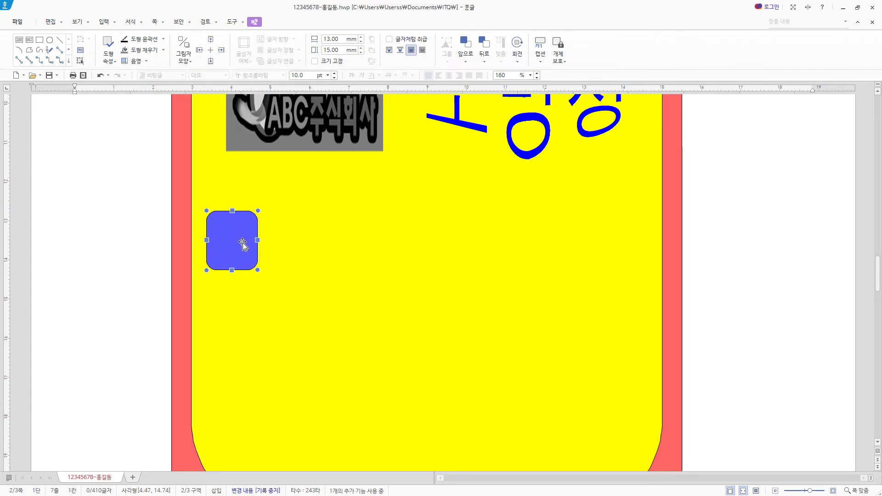
Step: Draw a text box about 8.5 mm by 10 mm inside the small blue rounded rectangle and enter 가 in it
{"action": "left_click", "coordinate": [17, 45]}
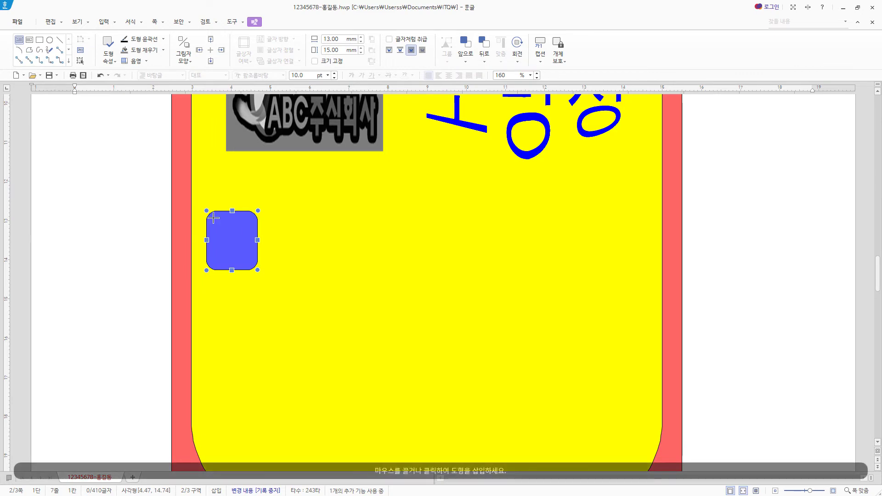
{"action": "left_click_drag", "start_coordinate": [213, 218], "coordinate": [247, 258]}
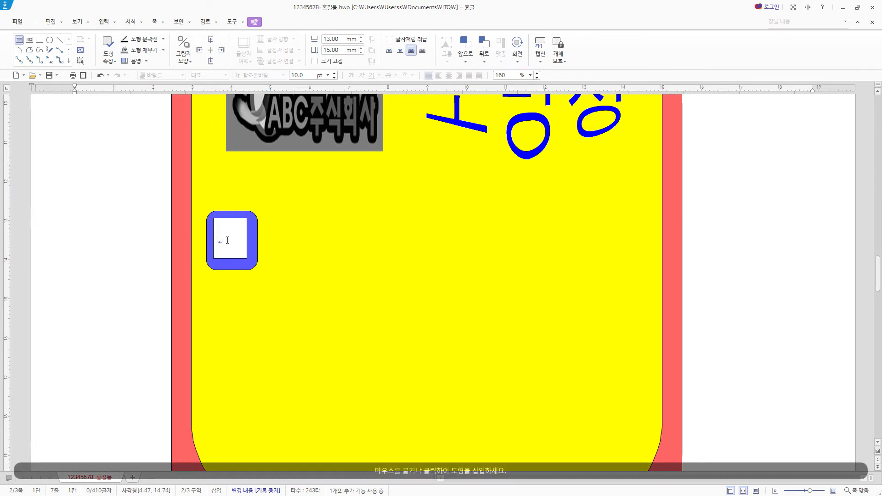
{"action": "type", "text": "가"}
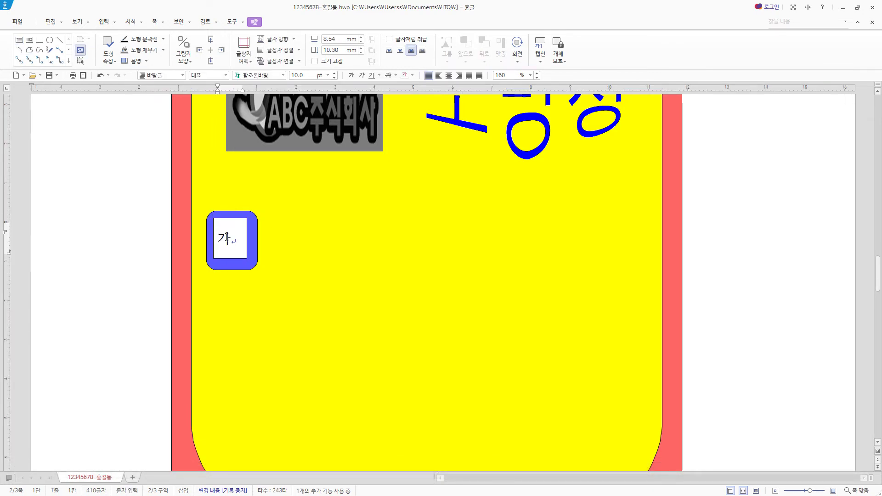
Step: Format the 가 text box in the 궁서 font at 20 pt with centred alignment
{"action": "left_click", "coordinate": [240, 259]}
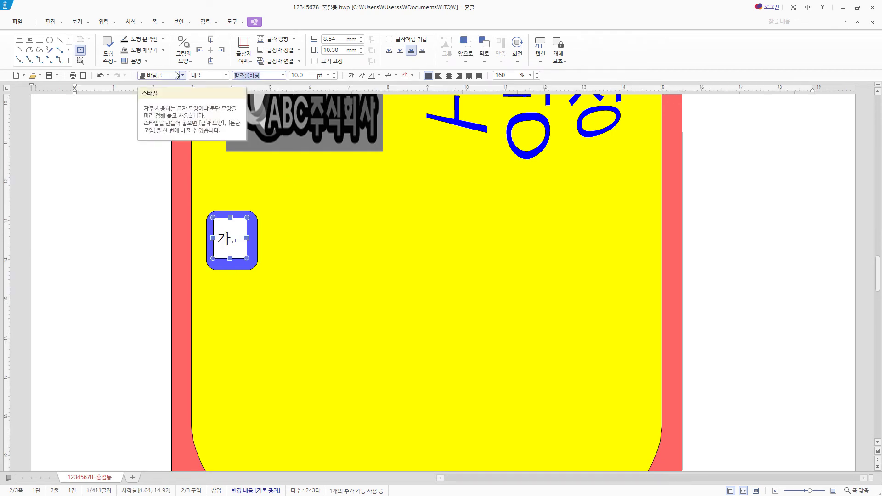
{"action": "type", "text": "궁서"}
{"action": "key", "text": "Return"}
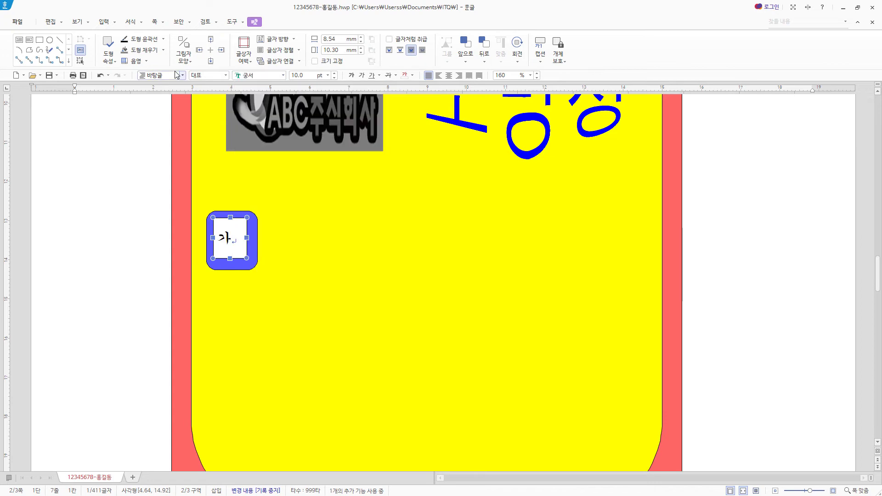
{"action": "key", "text": "Tab"}
{"action": "type", "text": "20"}
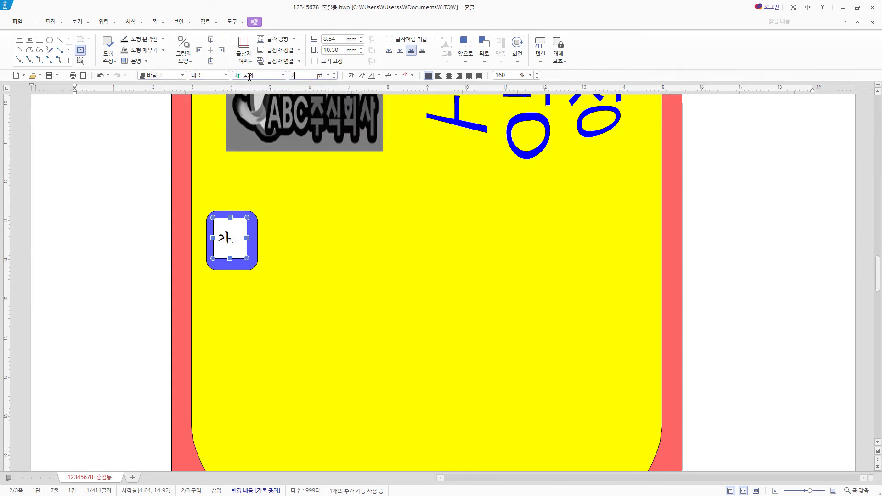
{"action": "key", "text": "Return"}
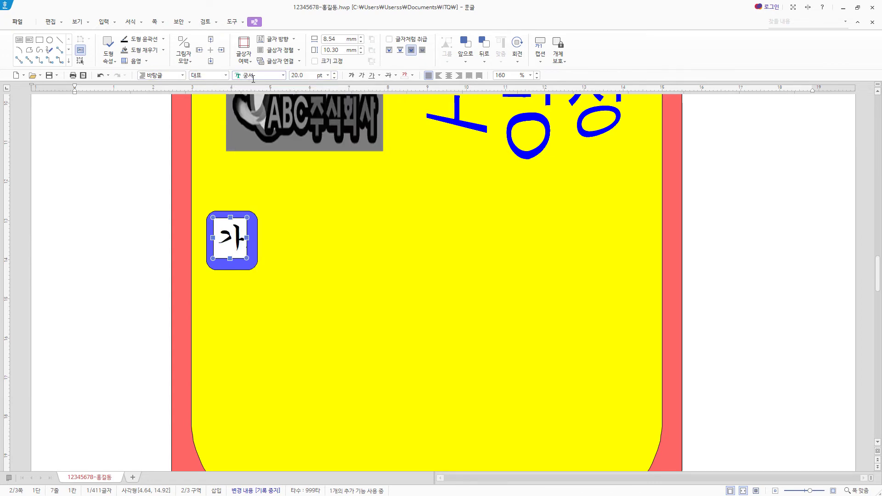
{"action": "left_click", "coordinate": [448, 74]}
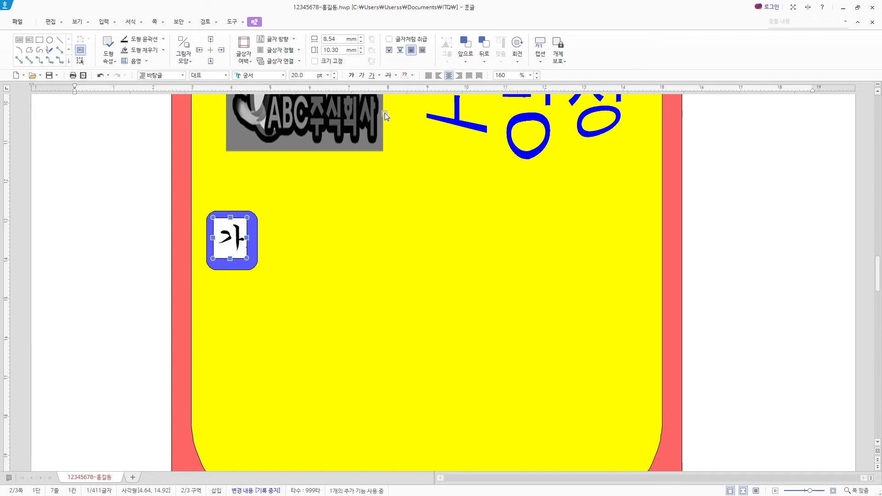
Step: Set the 가 text box's size to 10 mm wide by 12 mm high and nudge it to the middle of the blue rectangle
{"action": "double_click", "coordinate": [245, 254]}
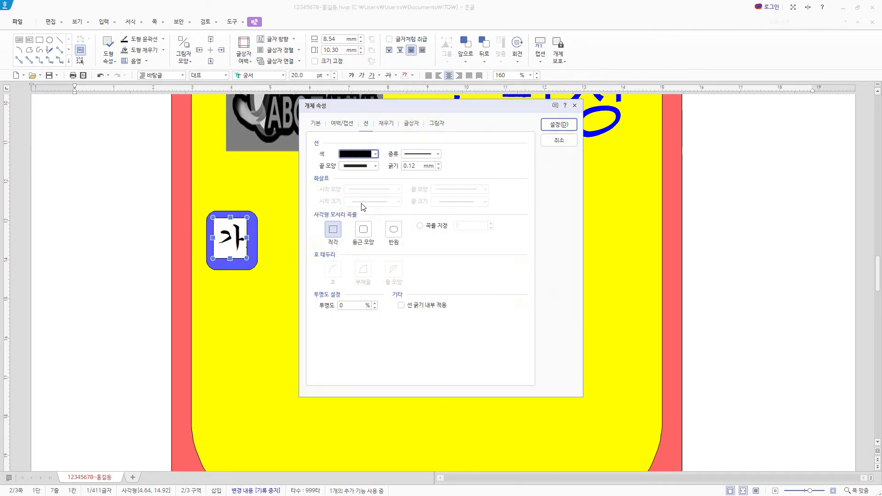
{"action": "left_click", "coordinate": [315, 123]}
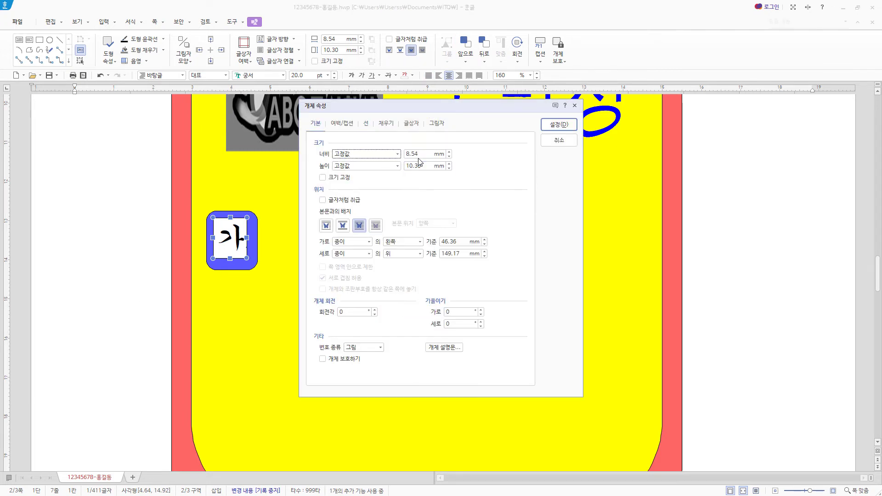
{"action": "key", "text": "Tab"}
{"action": "type", "text": "10"}
{"action": "key", "text": "Tab"}
{"action": "type", "text": "1"}
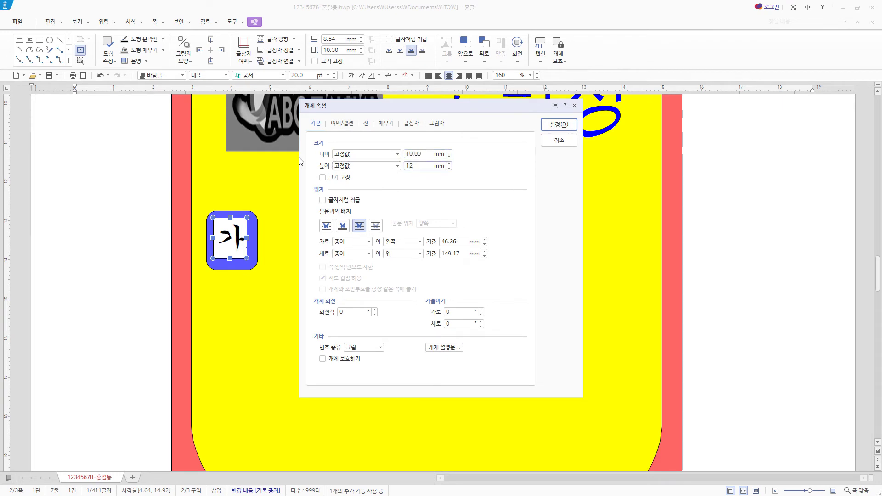
{"action": "left_click", "coordinate": [386, 123]}
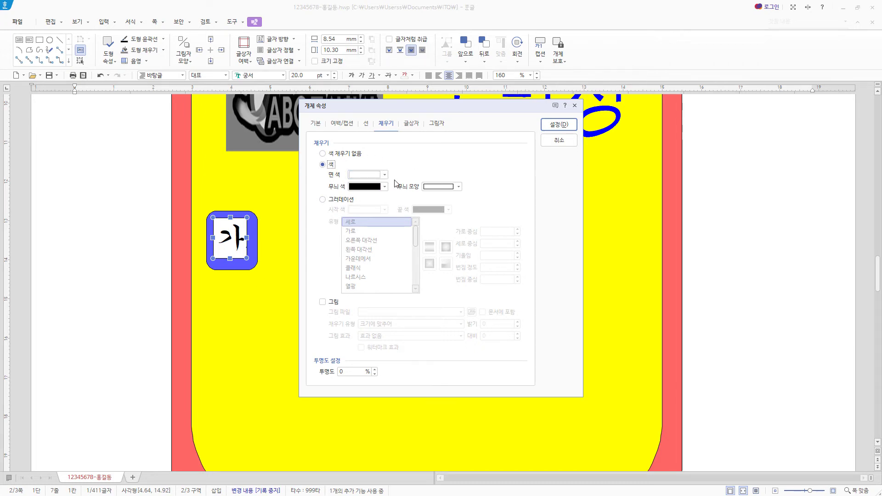
{"action": "left_click", "coordinate": [558, 125]}
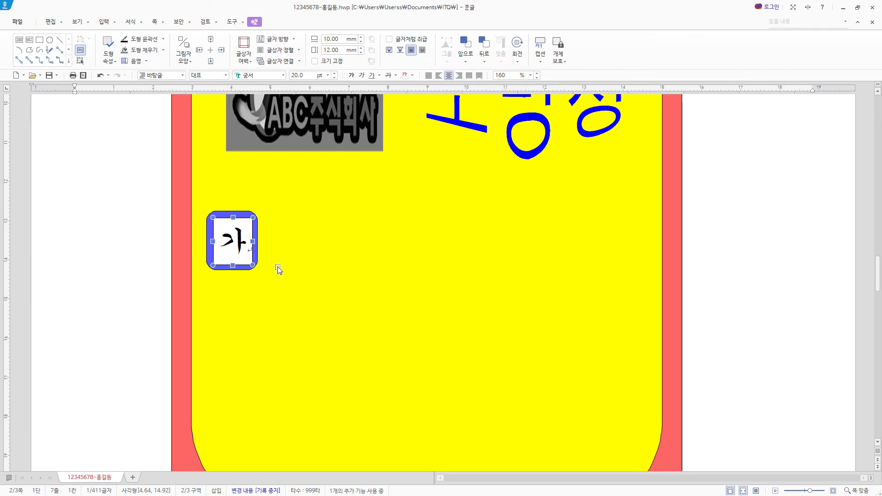
{"action": "left_click_drag", "start_coordinate": [245, 259], "coordinate": [244, 258]}
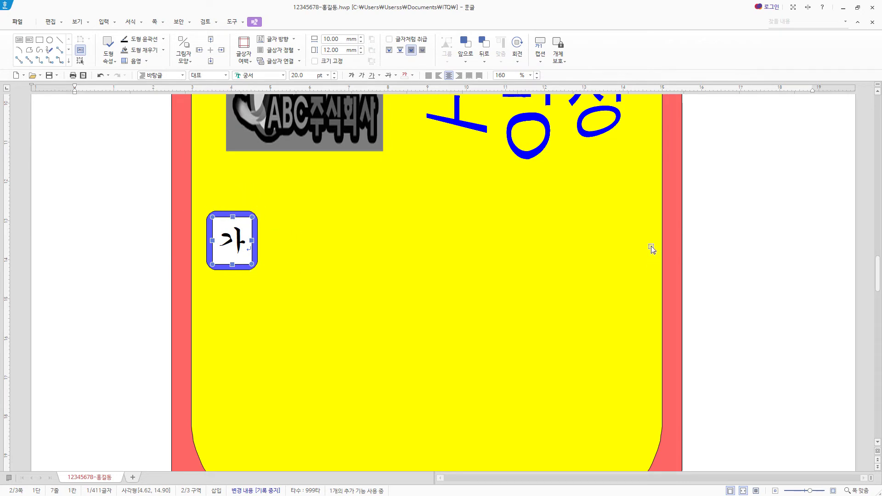
Step: Draw a text box about 97 mm by 13 mm beside the blue rectangle and enter 산림청, 소방서 등 신고하기
{"action": "left_click", "coordinate": [18, 41]}
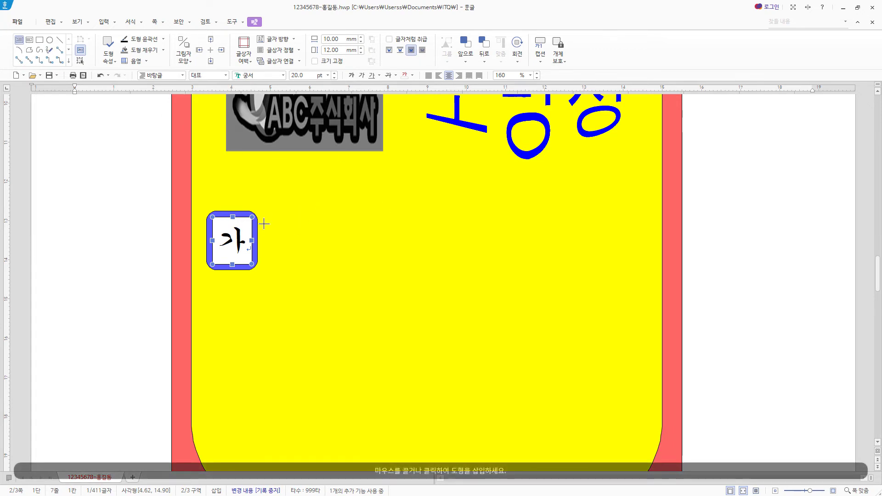
{"action": "left_click_drag", "start_coordinate": [262, 215], "coordinate": [642, 267]}
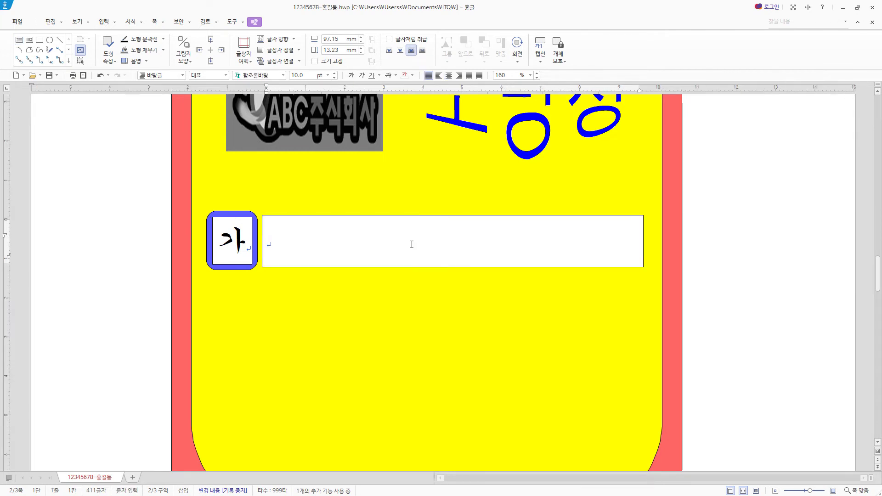
{"action": "type", "text": "산림청, 소방서 등 신고하기"}
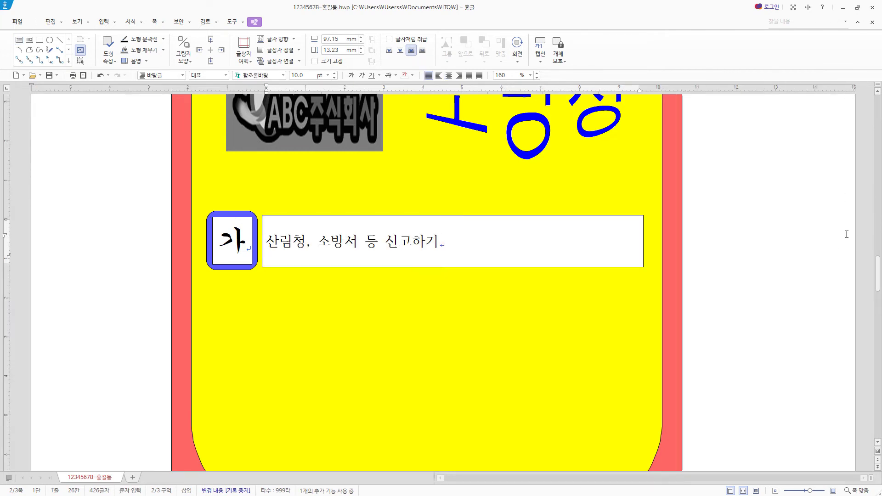
Step: Give the long text box a dashed outline and no fill (색 채우기 없음)
{"action": "double_click", "coordinate": [630, 266]}
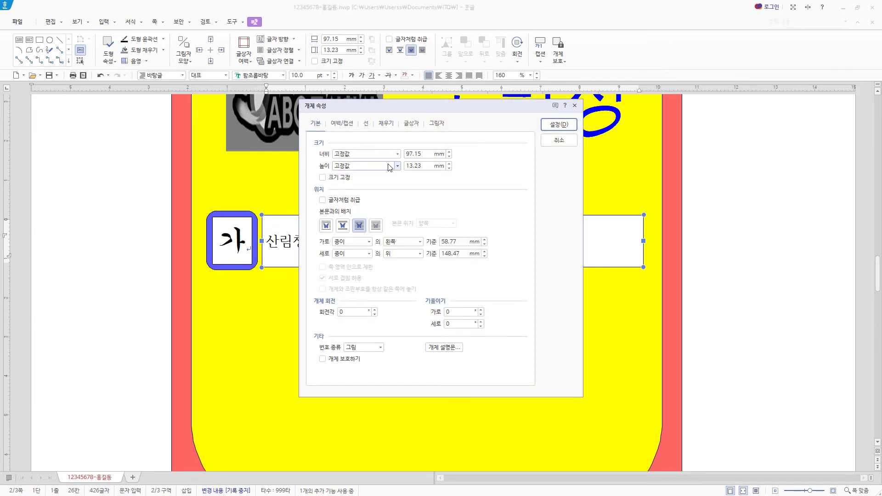
{"action": "left_click", "coordinate": [366, 124]}
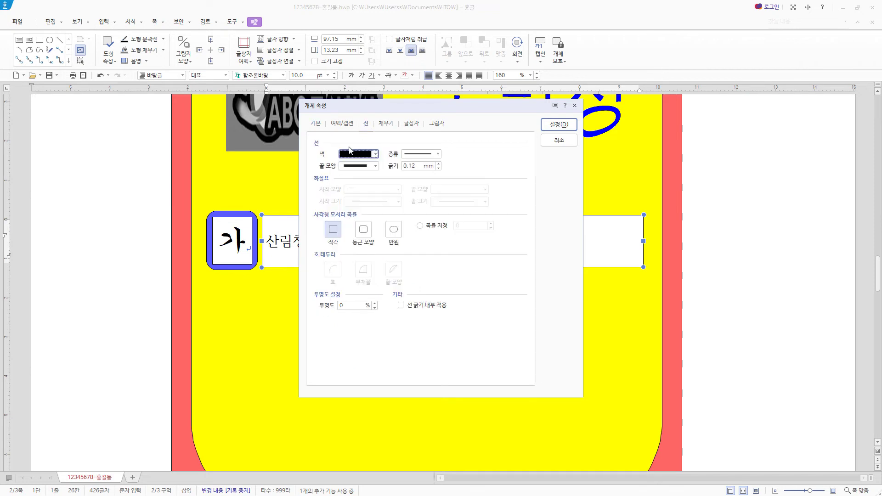
{"action": "left_click", "coordinate": [438, 154]}
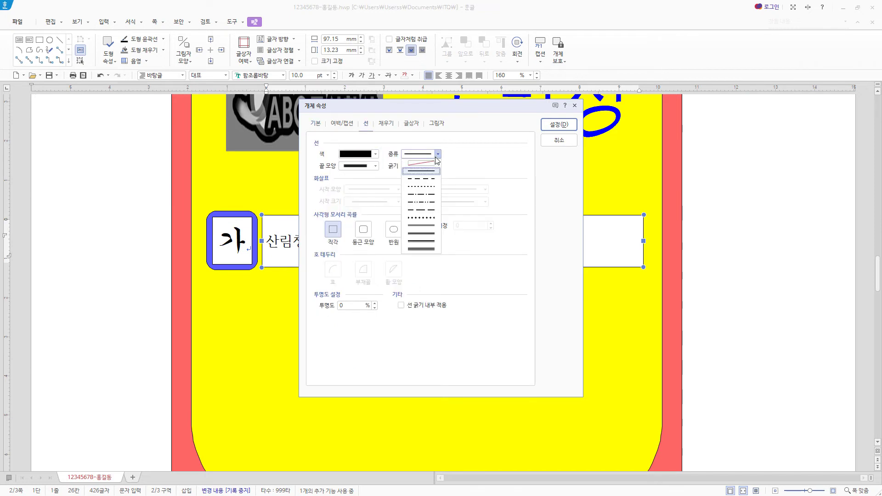
{"action": "left_click", "coordinate": [425, 179]}
{"action": "left_click", "coordinate": [386, 124]}
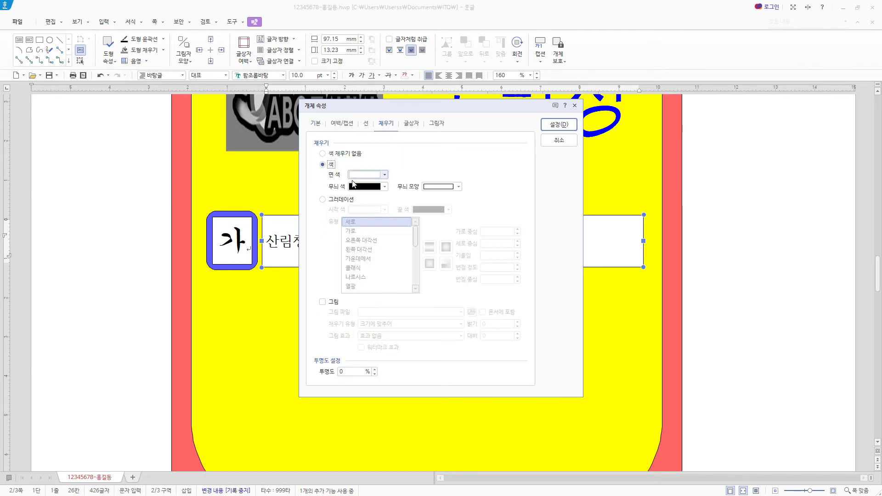
{"action": "left_click", "coordinate": [349, 154]}
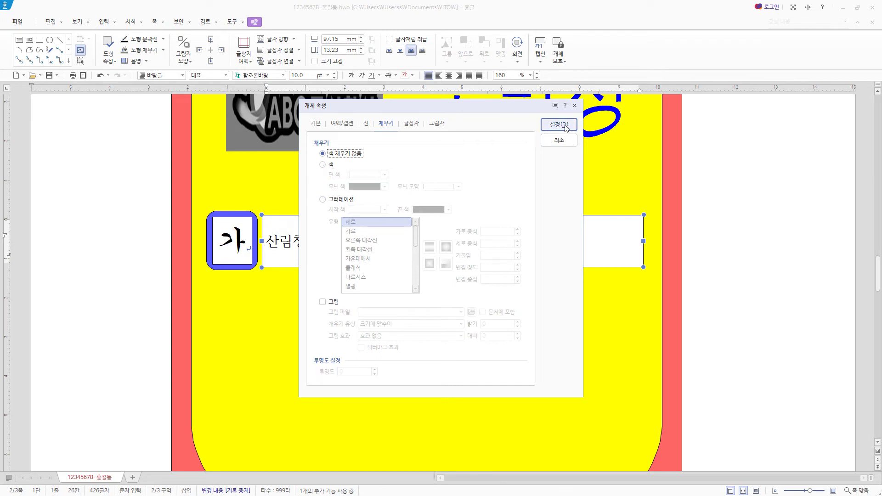
{"action": "left_click", "coordinate": [558, 124]}
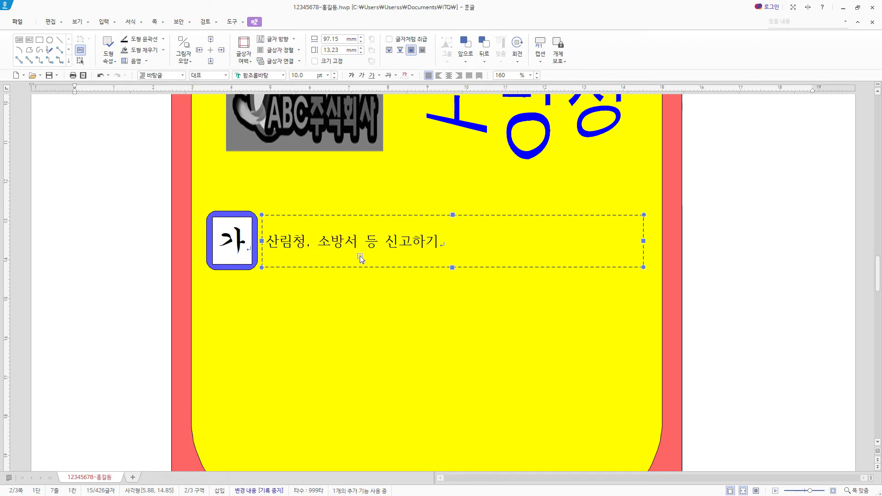
Step: Format the long text box in the 굴림 font at 18 pt with centred alignment
{"action": "left_click", "coordinate": [273, 74]}
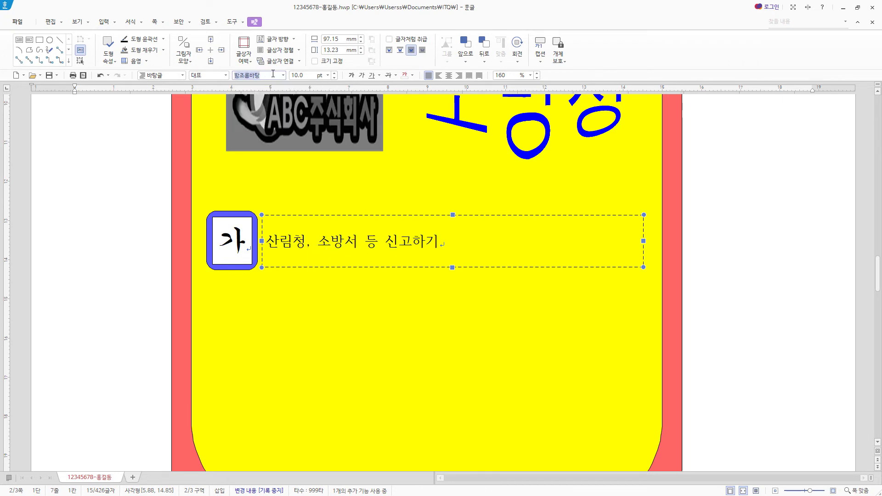
{"action": "type", "text": "굴림"}
{"action": "key", "text": "Return"}
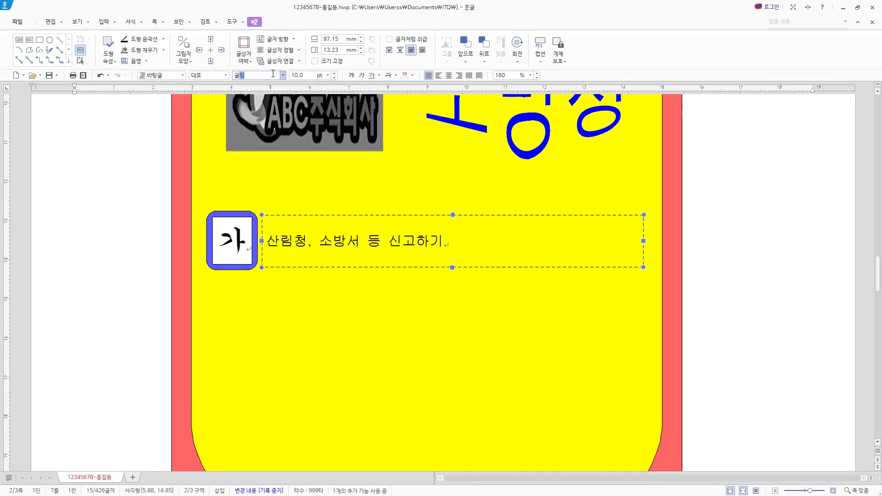
{"action": "left_click", "coordinate": [304, 75]}
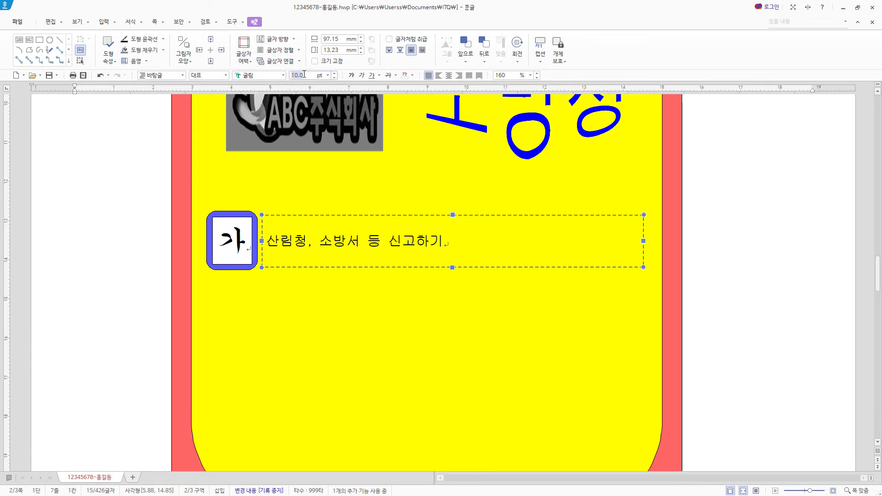
{"action": "type", "text": "18"}
{"action": "key", "text": "Return"}
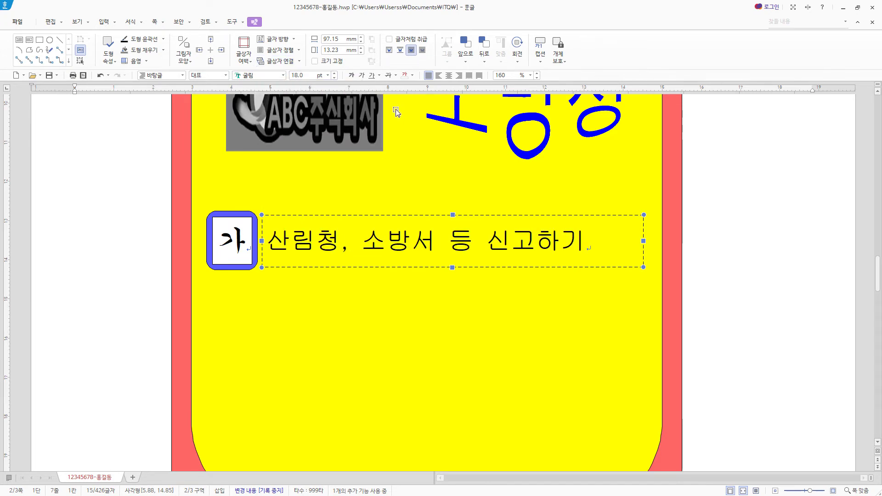
{"action": "left_click", "coordinate": [447, 77]}
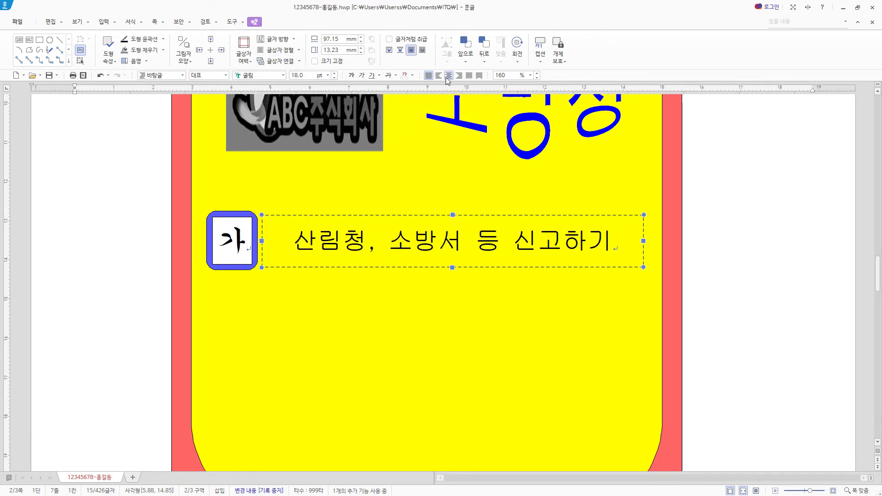
Step: Select the blue rectangle and both text boxes together and make two evenly spaced copies of the row straight below
{"action": "scroll", "coordinate": [422, 197], "scroll_direction": "down", "scroll_amount": 2}
{"action": "scroll", "coordinate": [422, 211], "scroll_direction": "up", "scroll_amount": 1}
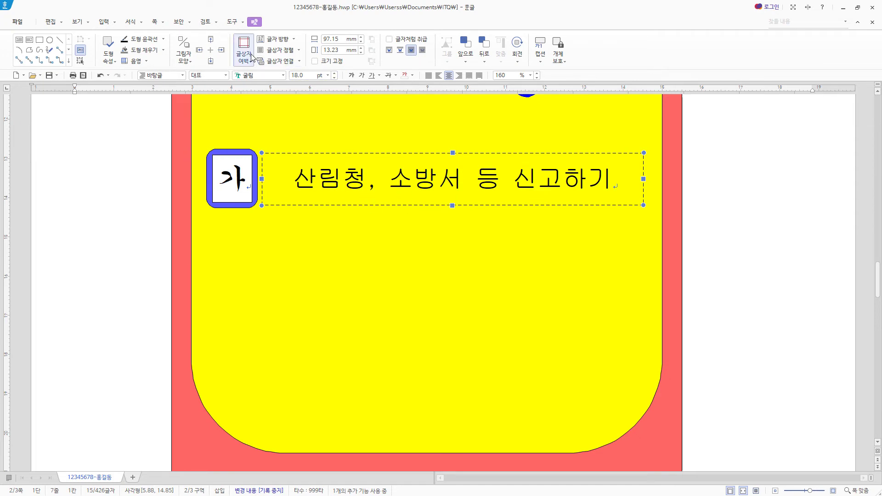
{"action": "left_click", "coordinate": [81, 63]}
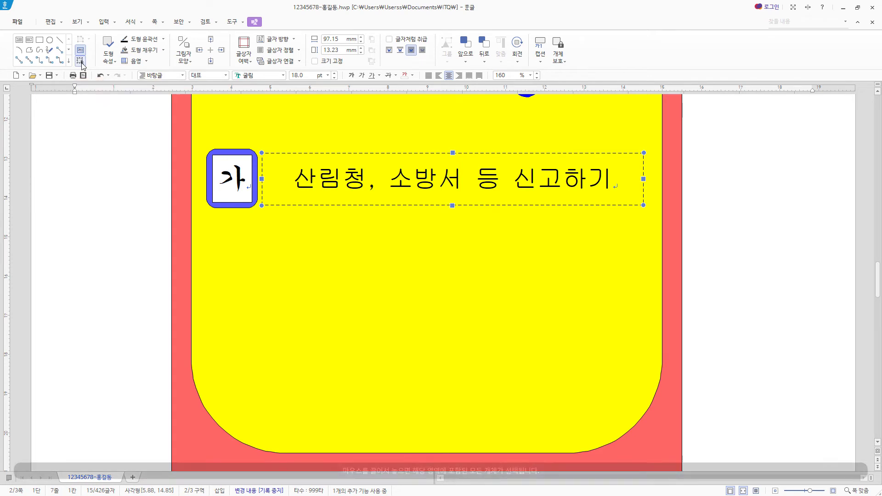
{"action": "left_click_drag", "start_coordinate": [126, 123], "coordinate": [723, 250]}
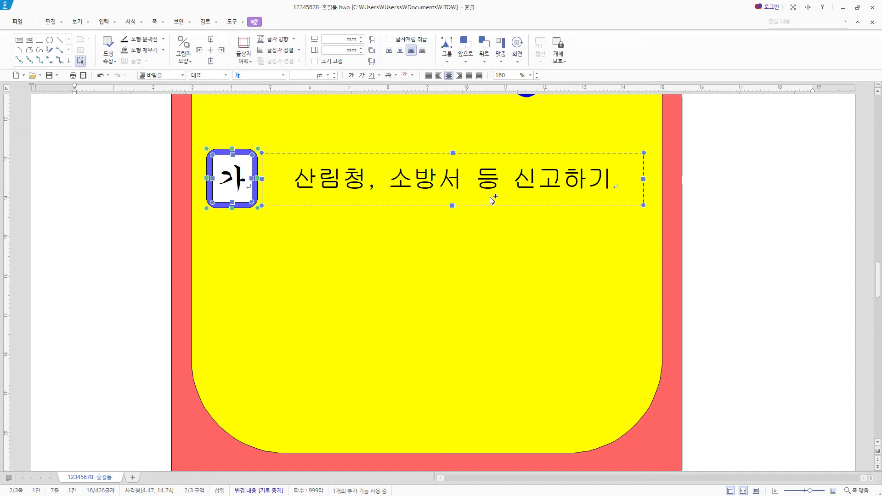
{"action": "left_click_drag", "start_coordinate": [490, 197], "coordinate": [542, 393]}
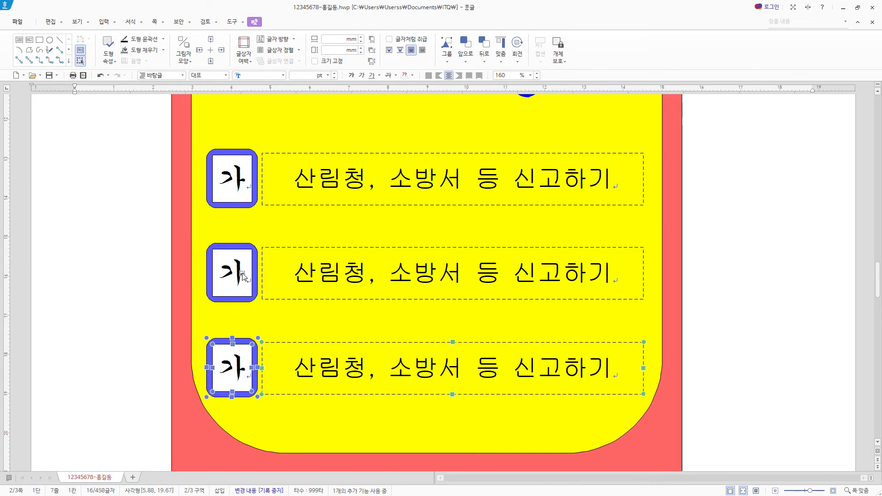
Step: Change the copied rows' text to 나 with 안전지대로 신속히 대피하기 and 다 with 바람을 등지고 엎드려 기다리기
{"action": "left_click", "coordinate": [81, 63]}
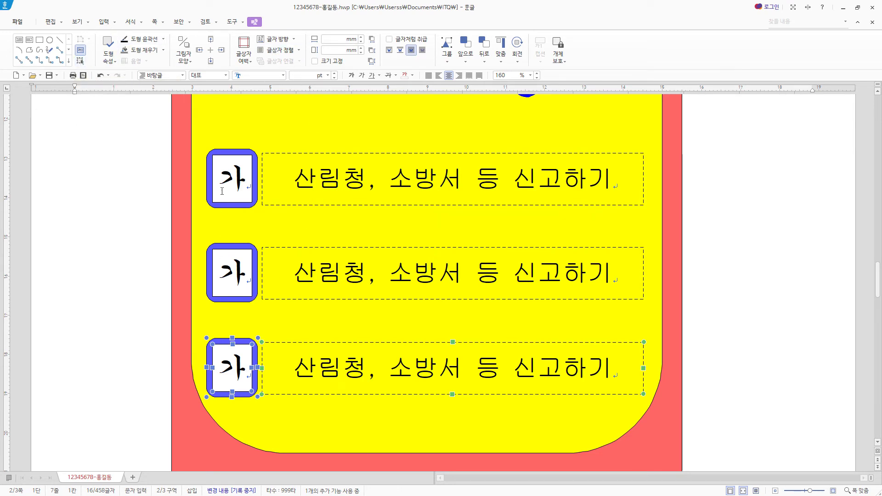
{"action": "left_click_drag", "start_coordinate": [221, 275], "coordinate": [243, 277]}
{"action": "key", "text": "ctrl+F12"}
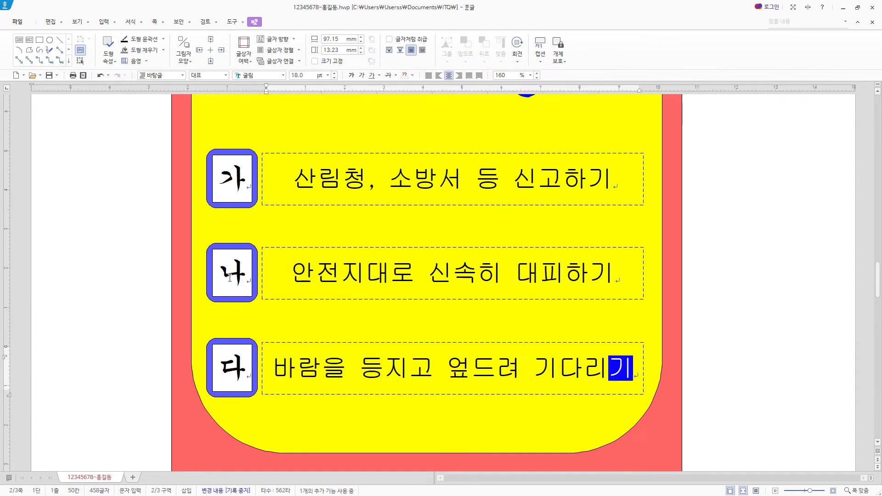
{"action": "left_click", "coordinate": [349, 266]}
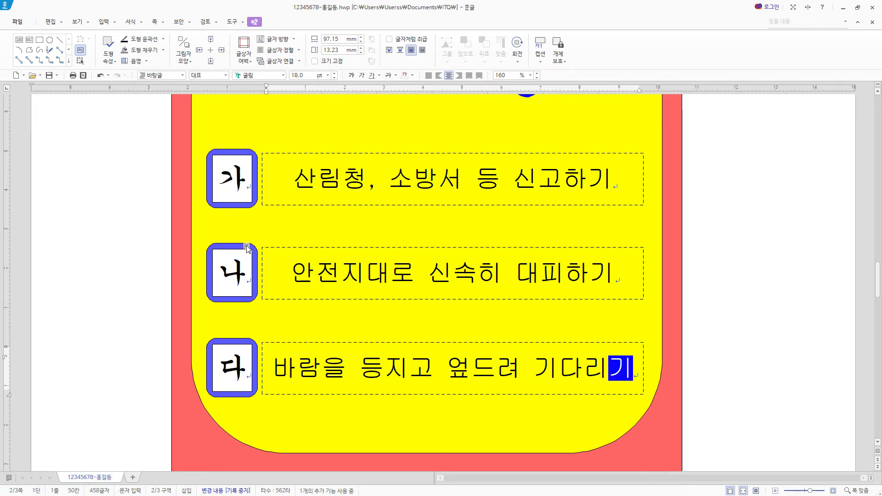
Step: Change the fill colour (면 색) of the rounded rectangle behind 나 to light orange
{"action": "left_click", "coordinate": [247, 259]}
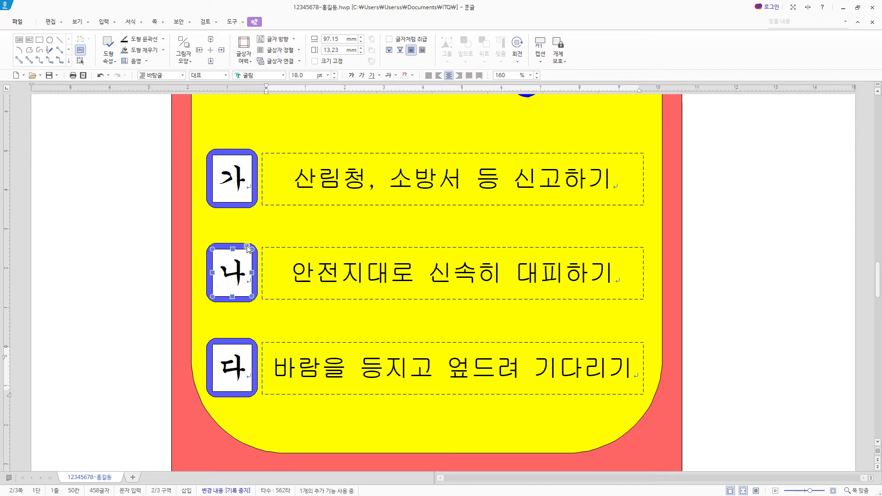
{"action": "left_click", "coordinate": [242, 279]}
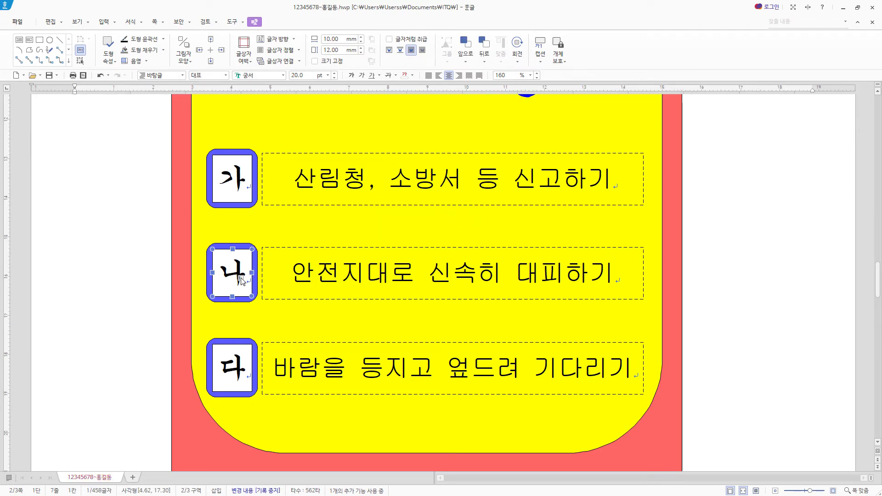
{"action": "left_click", "coordinate": [242, 278]}
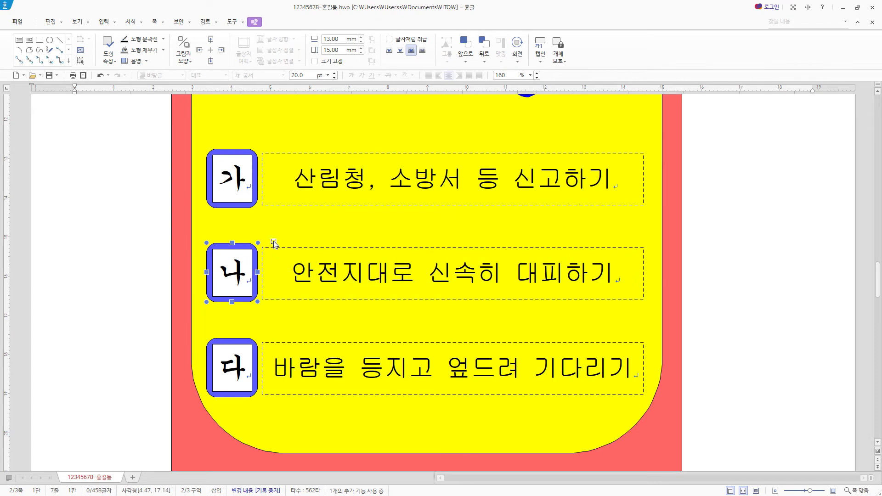
{"action": "right_click", "coordinate": [249, 248]}
{"action": "left_click", "coordinate": [330, 254]}
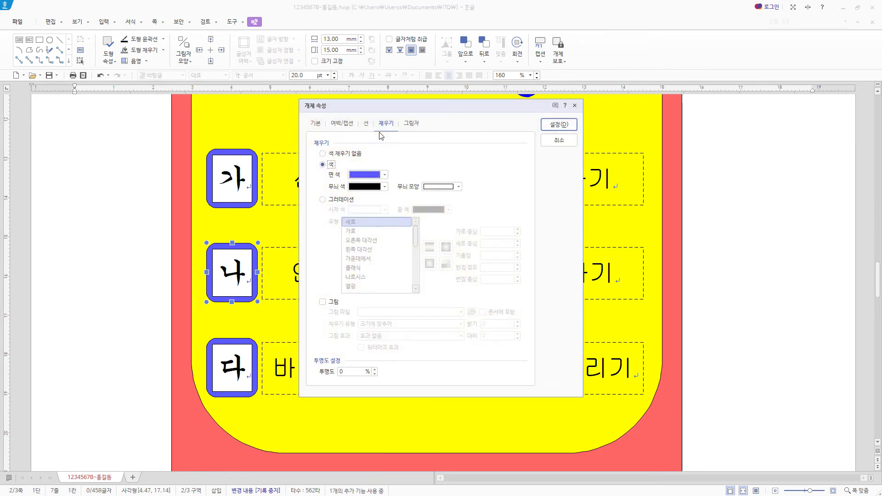
{"action": "left_click", "coordinate": [378, 175]}
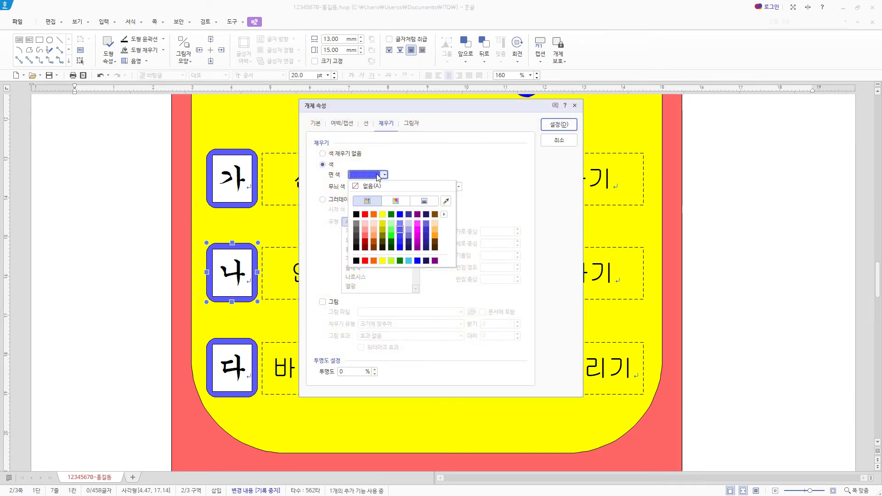
{"action": "left_click", "coordinate": [374, 236]}
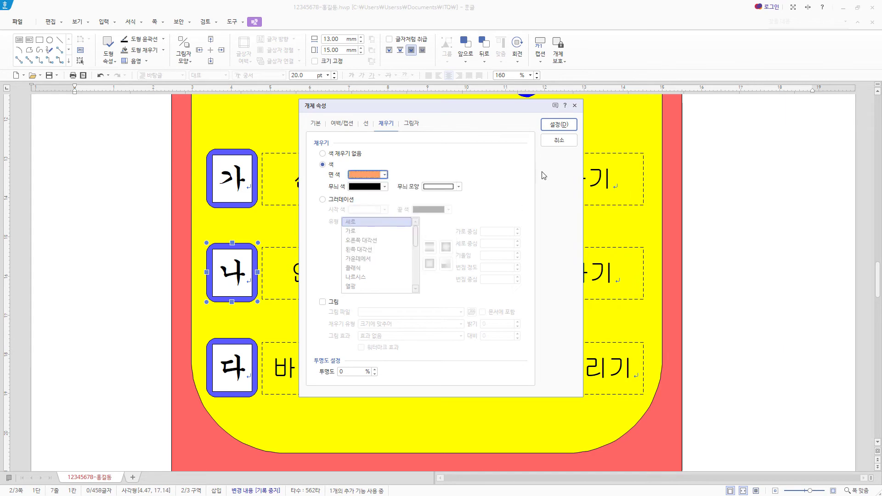
{"action": "left_click", "coordinate": [559, 127]}
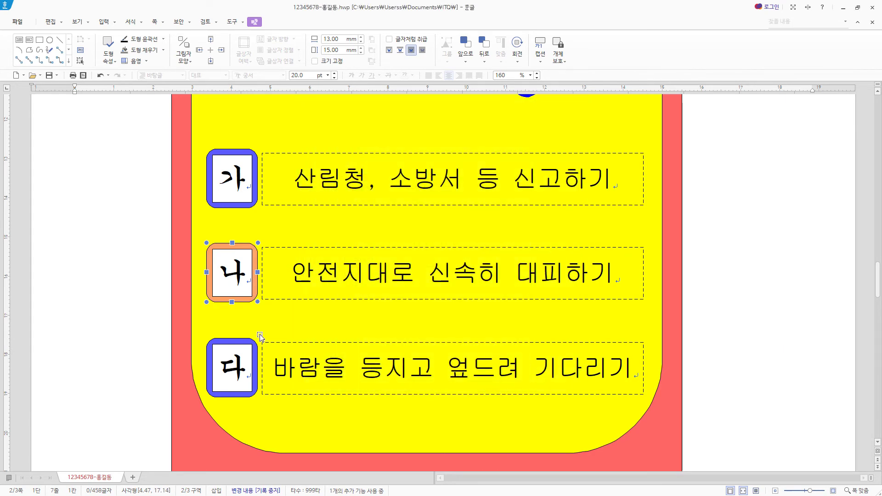
Step: Change the fill colour (면 색) of the rounded rectangle behind 다 to a stronger yellowish orange
{"action": "left_click", "coordinate": [248, 366]}
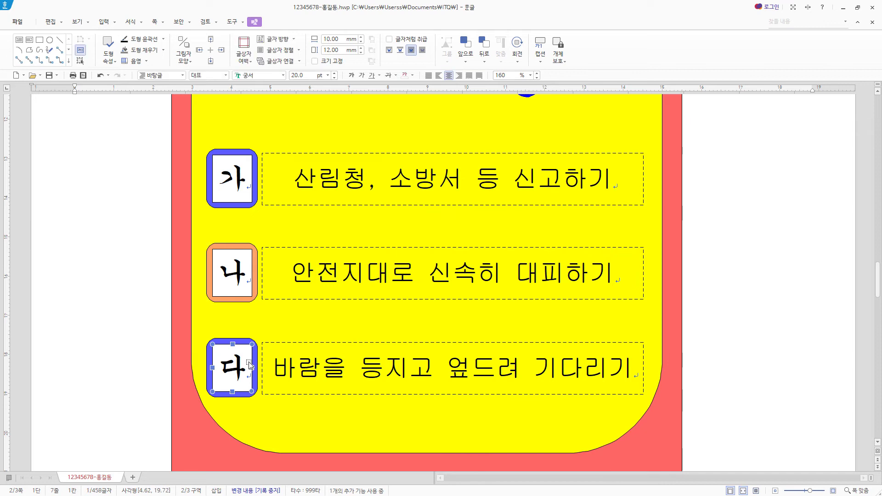
{"action": "left_click", "coordinate": [254, 345]}
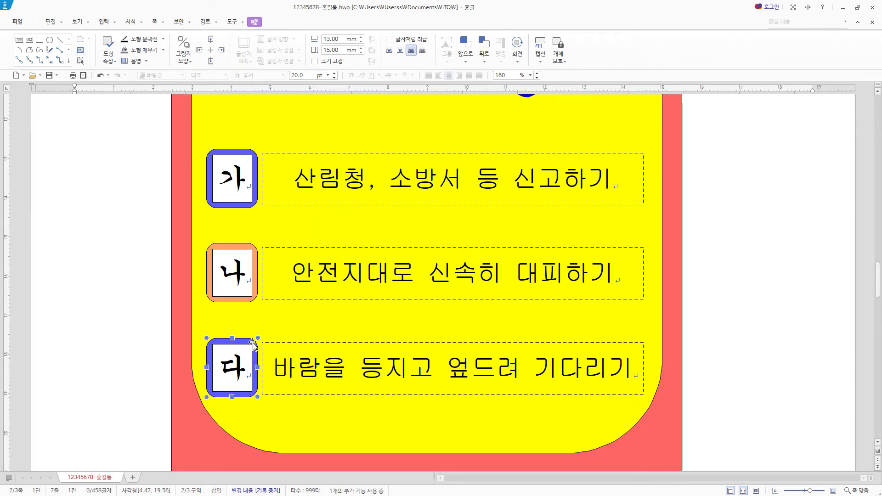
{"action": "right_click", "coordinate": [253, 346]}
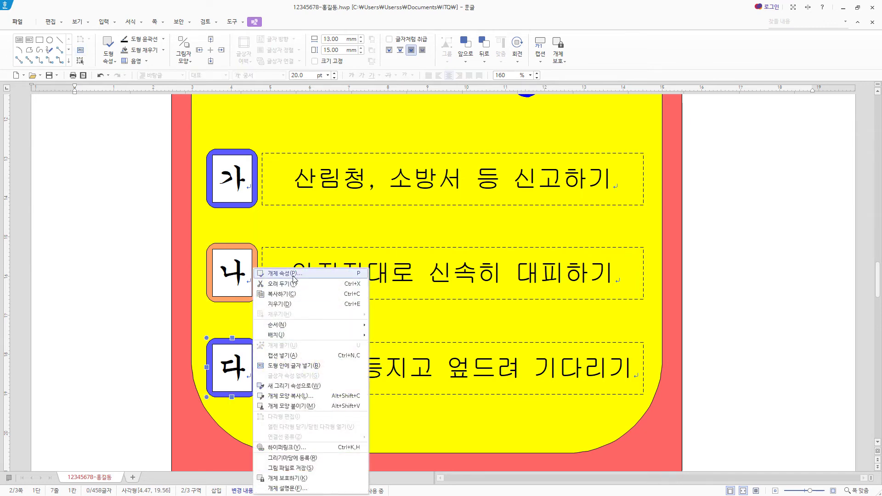
{"action": "key", "text": "p"}
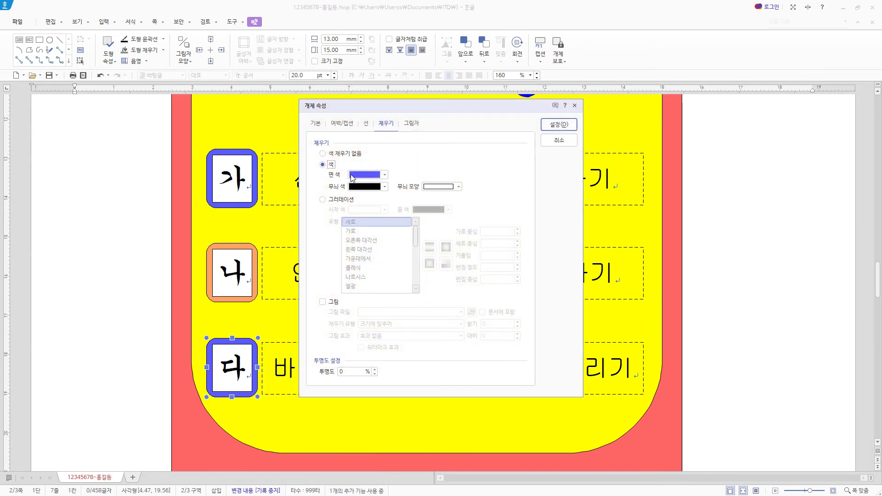
{"action": "left_click", "coordinate": [374, 174]}
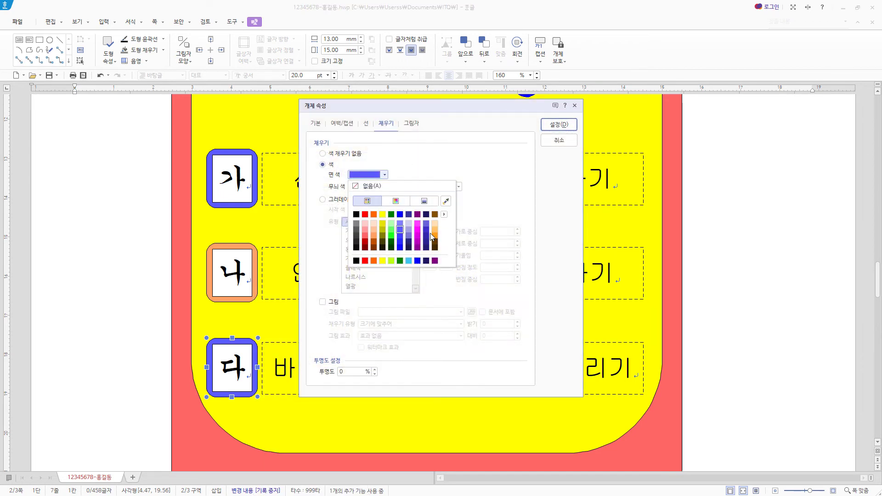
{"action": "left_click", "coordinate": [434, 238]}
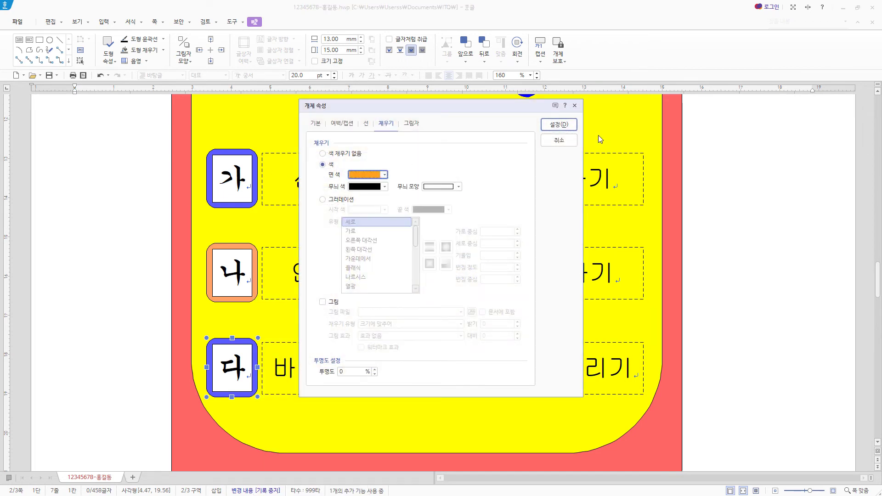
{"action": "left_click", "coordinate": [559, 125]}
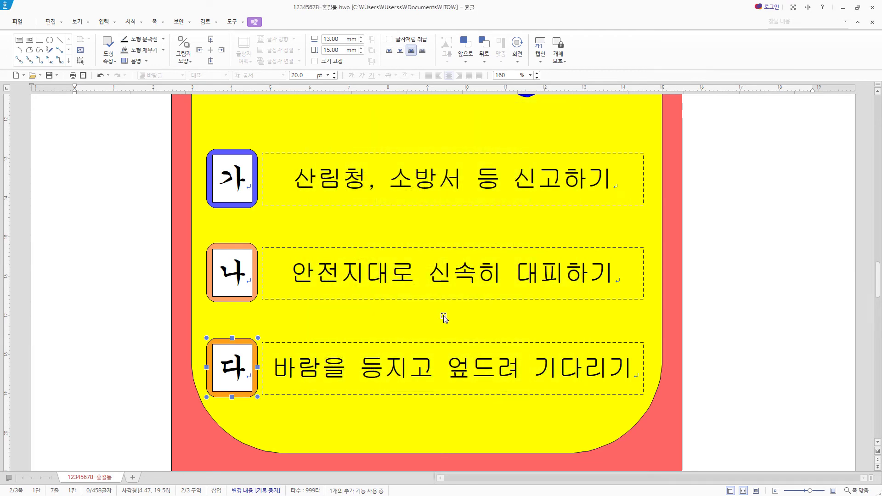
Step: On page 3, leave a blank line below the title and enter the paragraph from "화재 발생 시 출동하여" to "장비 업무로 분류된다."
{"action": "scroll", "coordinate": [687, 320], "scroll_direction": "down", "scroll_amount": 3}
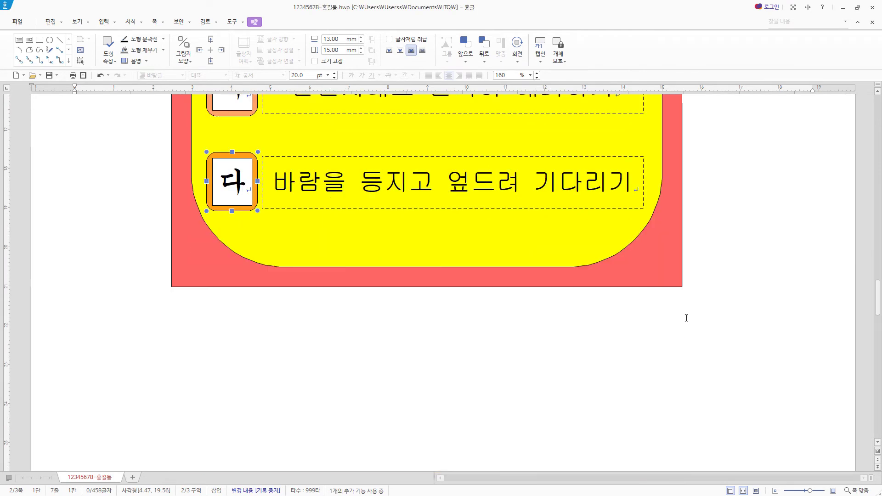
{"action": "scroll", "coordinate": [679, 310], "scroll_direction": "down", "scroll_amount": 5}
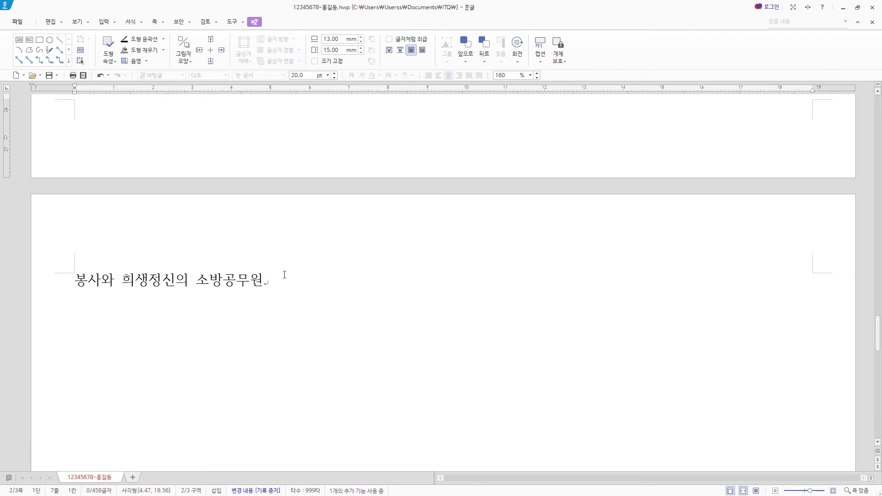
{"action": "left_click", "coordinate": [312, 292]}
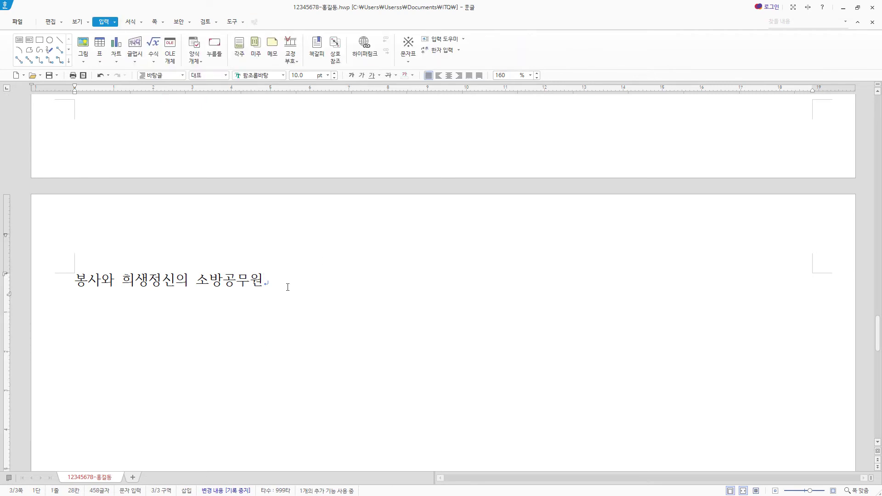
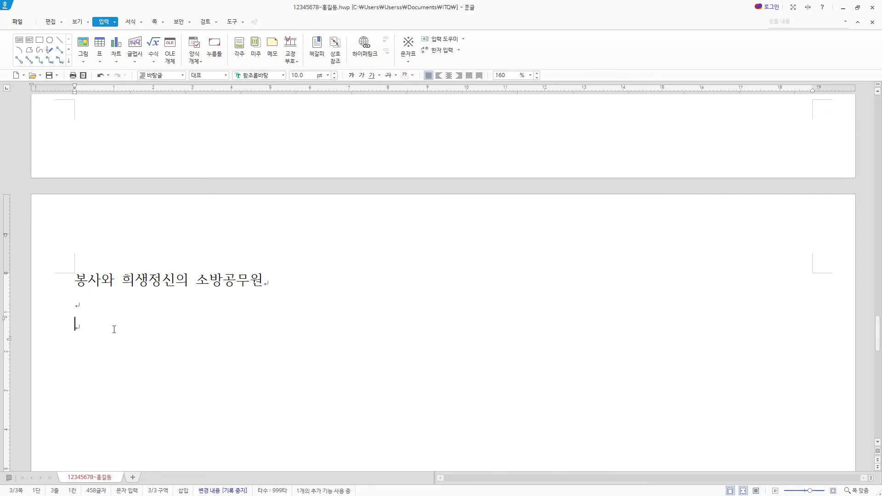
{"action": "type", "text": "화재 발생 시 출동하여 사고 진압 및 소화 업무를 담당하고 있는 소방공무원은 화재 외에도 다양한 관련 분야에 걸쳐 임무를 수행하고 있다. 소방공무원의 업무는 소방과, 방호과, 119 소방서, 구조대, 구조구급과로 나뉘며 소방과는 다시 소방 업무와 장비 업무로 분류된다."}
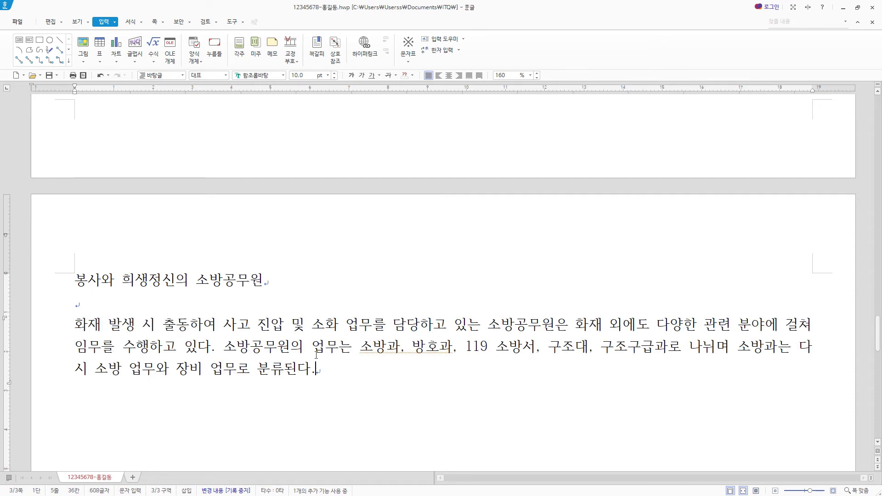
{"action": "key", "text": "Return"}
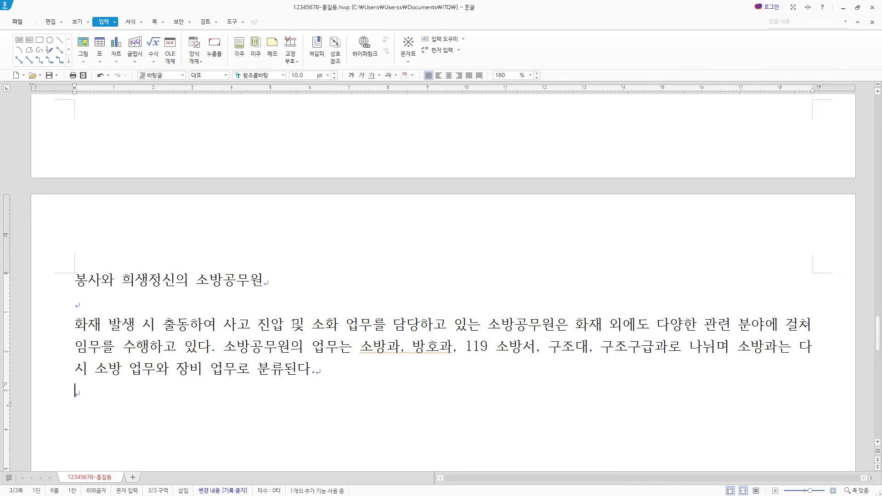
Step: Enter the second body paragraph, indented by two spaces, from "소방 업무에는 소방서 기본 운영 계획에" to "예방 교육과 캠페인을 주관한다."
{"action": "scroll", "coordinate": [123, 329], "scroll_direction": "down", "scroll_amount": 1}
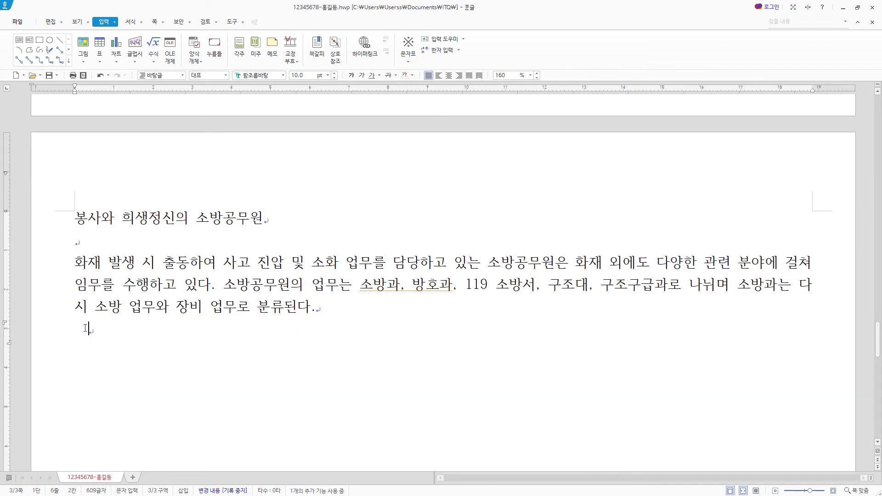
{"action": "type", "text": "ㅇ"}
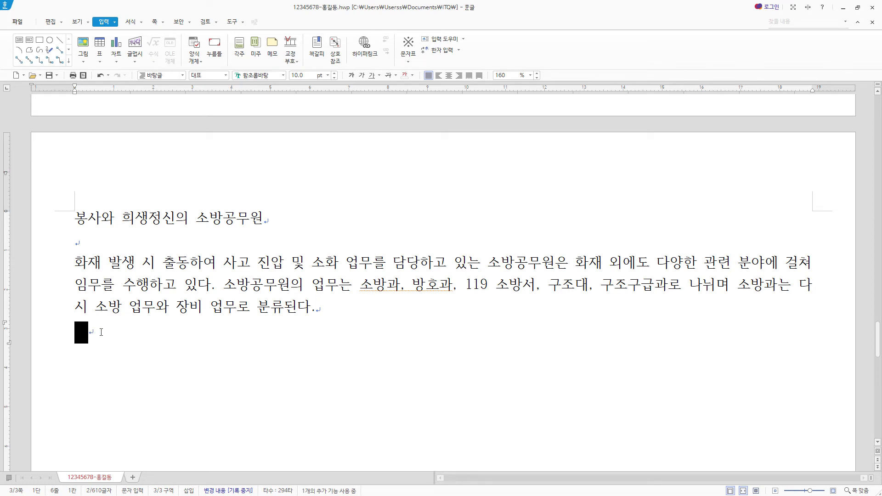
{"action": "key", "text": "Right"}
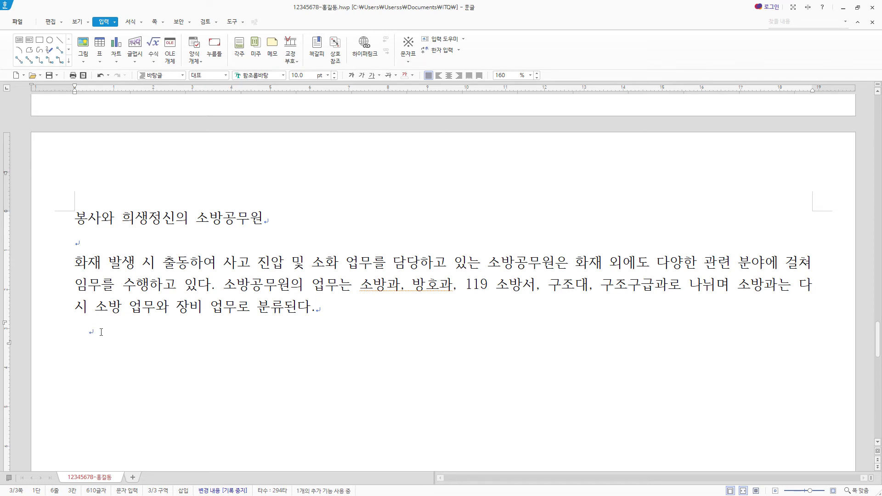
{"action": "type", "text": "소방 업무에는 소방서 기본 운영 계획에 관한 사항을 비롯하여 직원들의 신분, 상벌, 복무규율 및 교육 훈련, 보건, 복지, 후생에 관한 사항이 포함된다. 장비 업무로는 직원들의 보수 등 예산과 회계에 관한 사항과 소방 차량 및 장비 유지 관리에 관한 사항을 담당한다. 방호과에서는 화재 진압 대책과 각종 소방 현장 활동의 효율적 수행을 위한 안전 대책 등을 수립하며 소방 시설의 작동 상태 및 관리 상황에 대한 점검을 통해 사전 예방 활동을 펼친다. 119 소방서는 현장 활동 업무를 수행하는 부서로 화재 발생 시 신속한 진압 활동에 착수하며 응급 환자에 대한 구급 활동을 맡는다. 구조대는 각종 재난 사고 현장에서 인명을 구조하는 부서로 화재, 교통사고, 산악사고, 수난사고 등에 대응하기 위해 실력 향상 훈련 및 안전사고 예방 교육과 캠페인을 주관한다."}
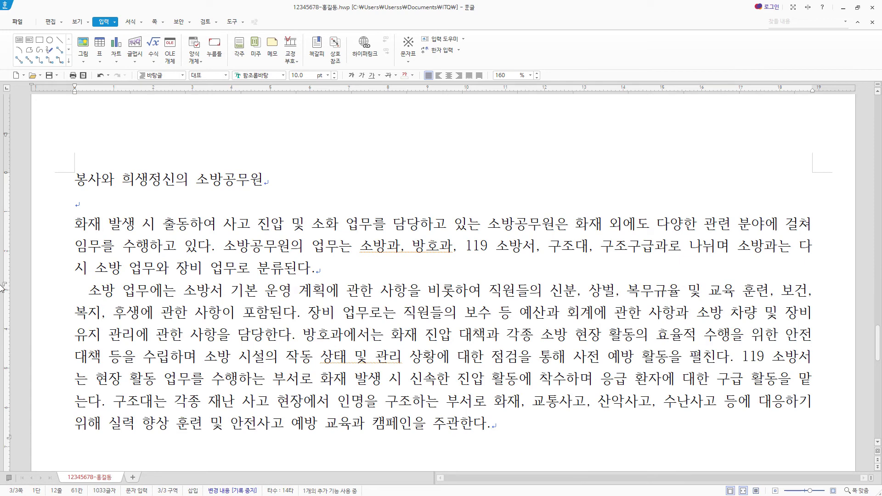
{"action": "left_click_drag", "start_coordinate": [89, 291], "coordinate": [533, 421]}
{"action": "scroll", "coordinate": [462, 381], "scroll_direction": "down", "scroll_amount": 1}
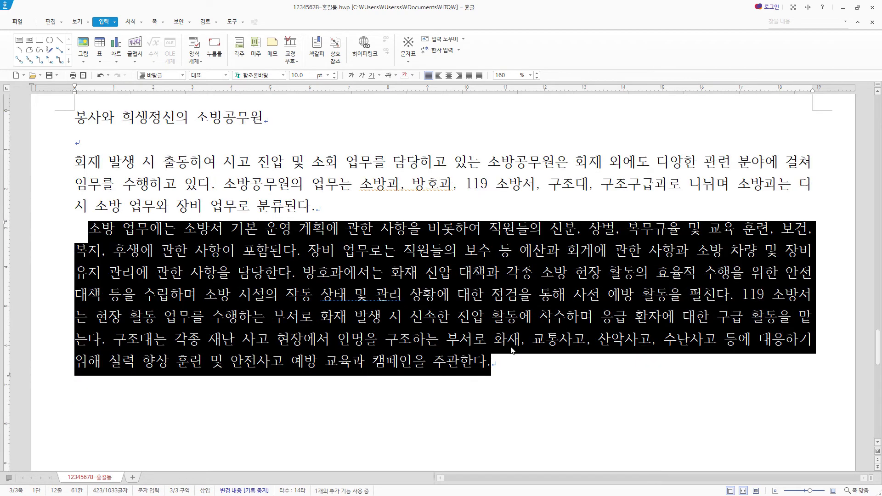
{"action": "left_click", "coordinate": [522, 365]}
{"action": "scroll", "coordinate": [522, 364], "scroll_direction": "down", "scroll_amount": 1}
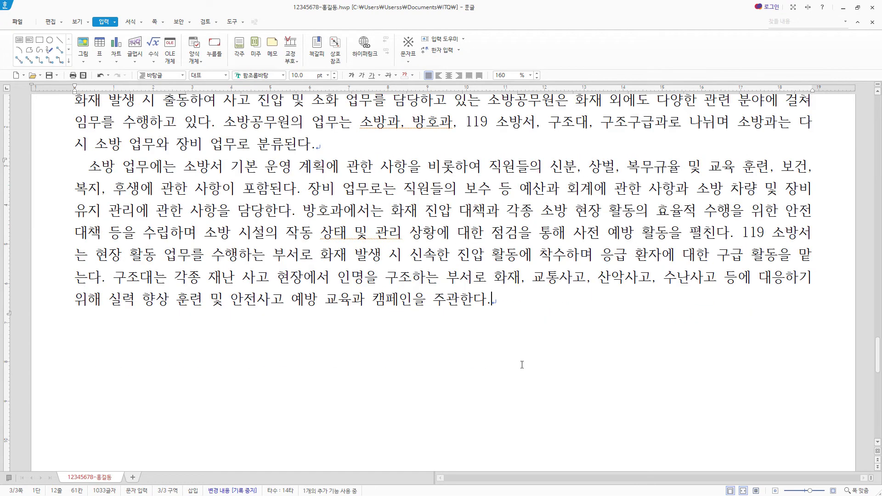
Step: After a blank line below the body text, add the subheading "♥ 소화기의 종류" using the full-width heart symbol from the character map
{"action": "key", "text": "Return"}
{"action": "key", "text": "Return"}
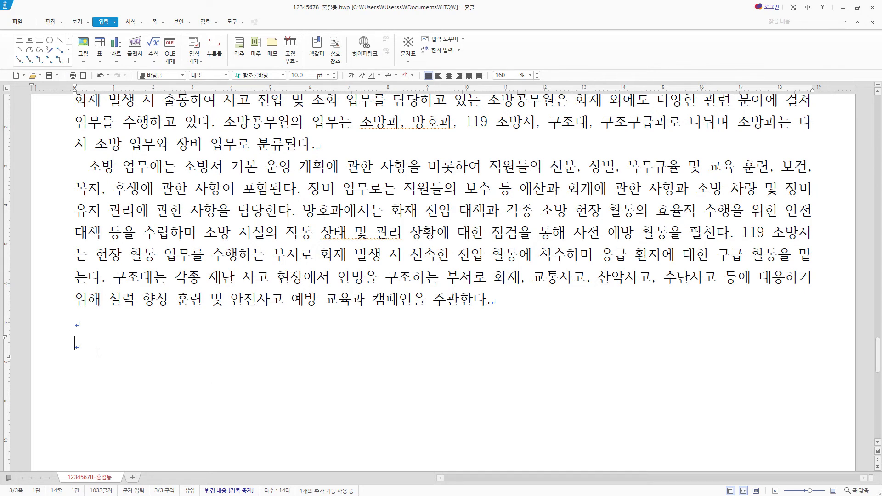
{"action": "key", "text": "ctrl+F10"}
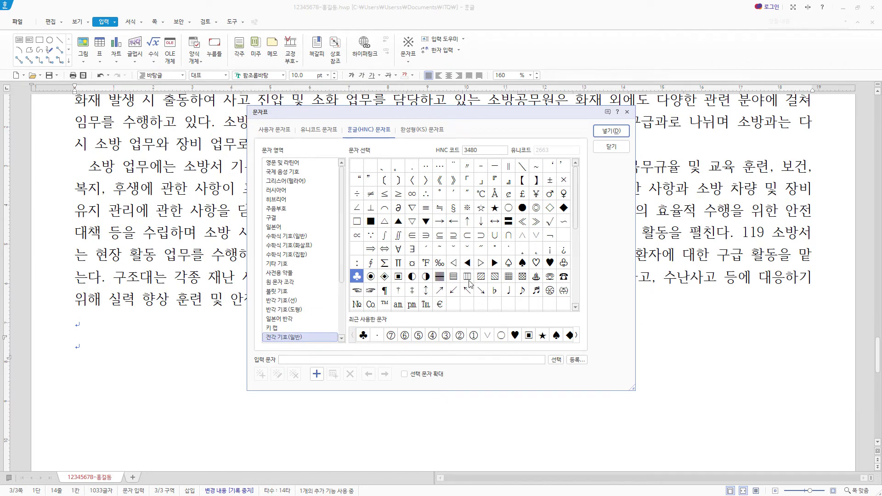
{"action": "left_click", "coordinate": [550, 263]}
{"action": "left_click", "coordinate": [611, 132]}
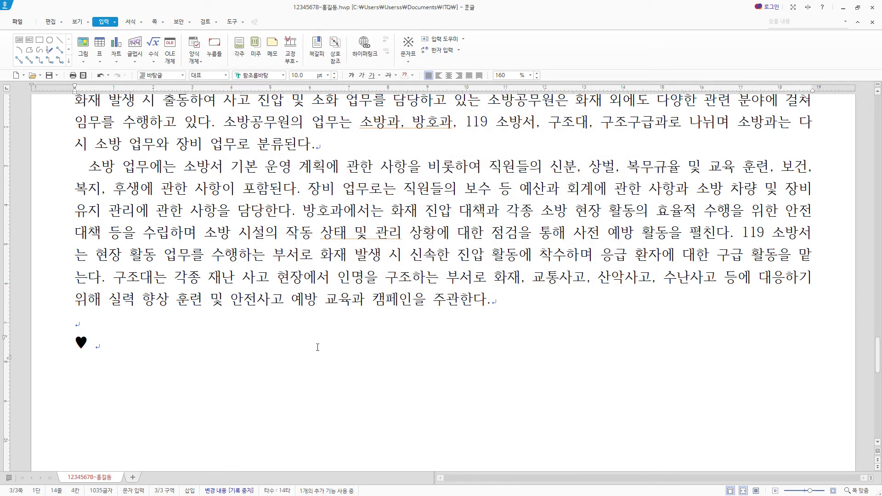
{"action": "type", "text": "소화기의 종류"}
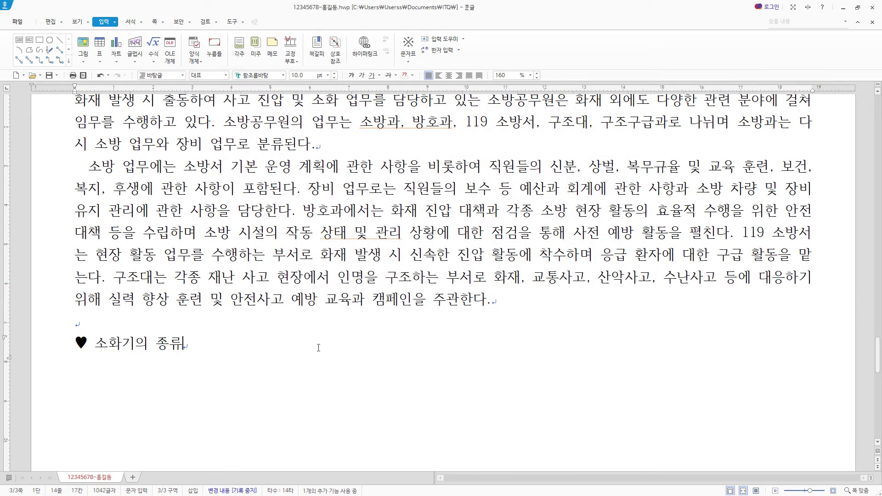
{"action": "key", "text": "Return"}
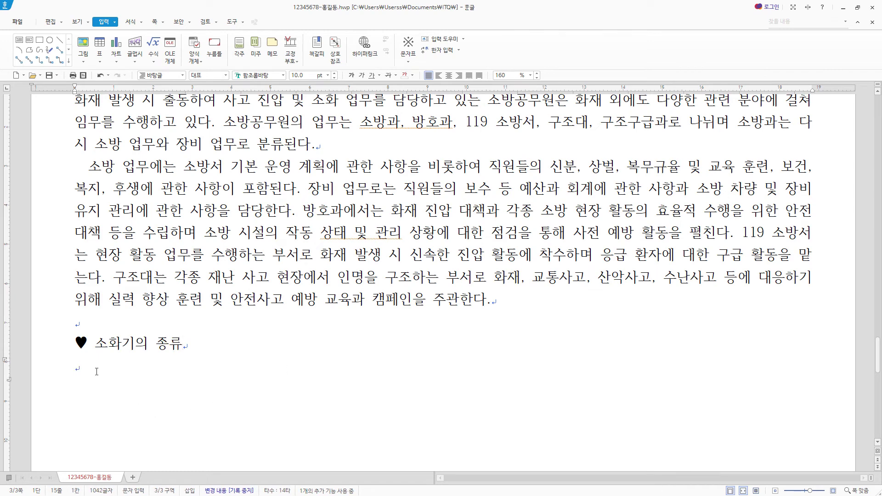
Step: Under the subheading, list 물 소화기 and 포말 소화기, each followed by its two description lines, and end with two empty lines
{"action": "scroll", "coordinate": [99, 371], "scroll_direction": "down", "scroll_amount": 3}
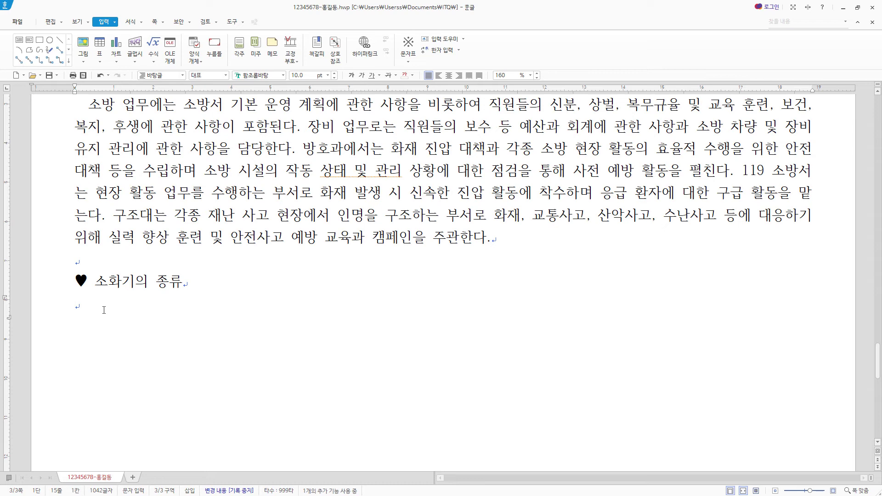
{"action": "type", "text": "물 소화기 쉽게 구할 수 있으며 가격이 저렴하며 안전함 겨울철에는 동결 방지 조치를 강구해야 함 포말 소화기 공기와의 접촉을 차단하는 질식 효과 수분의 증발에 의한 냉각 효과"}
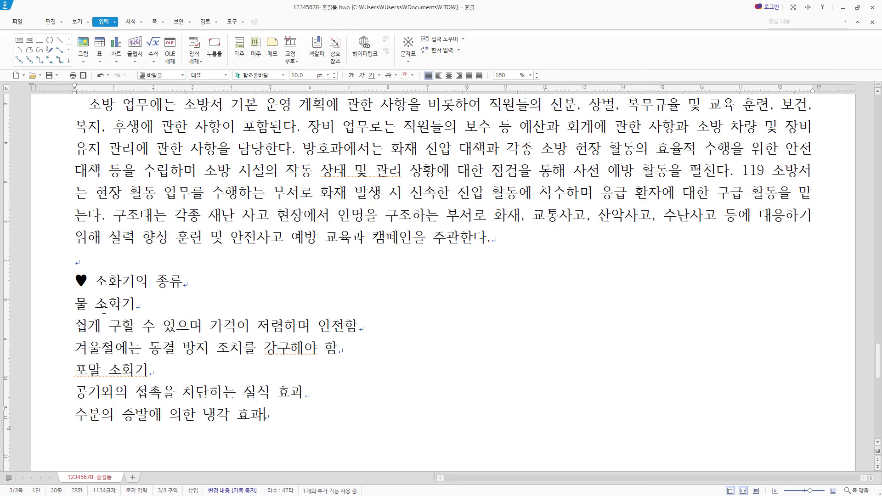
{"action": "scroll", "coordinate": [104, 310], "scroll_direction": "down", "scroll_amount": 3}
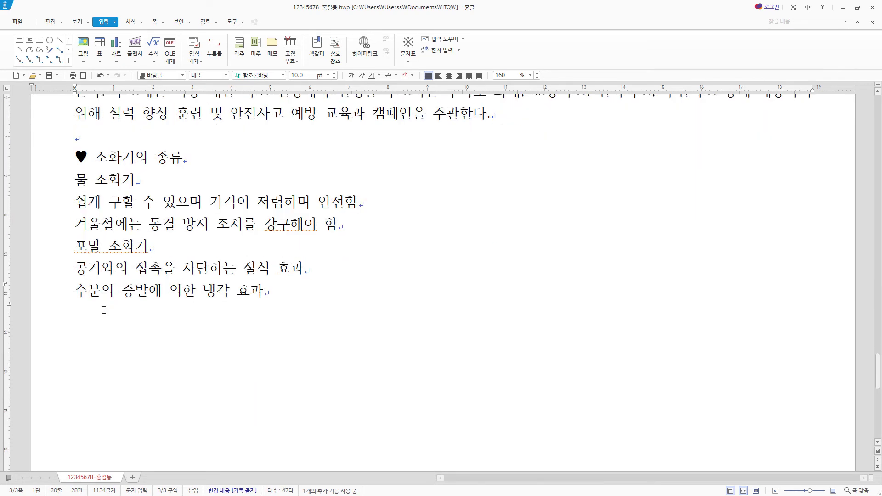
{"action": "key", "text": "Return"}
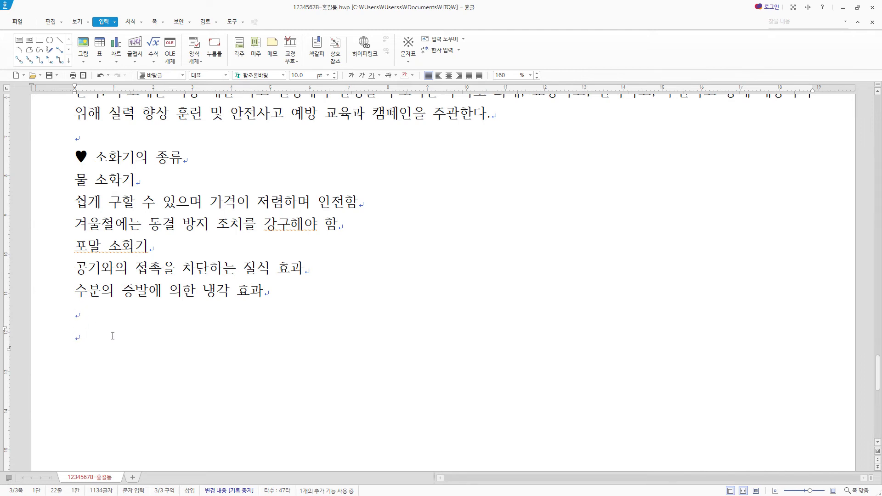
Step: Add the second subheading "♥ 소방시설업 종류 및 등록기준" using the full-width heart symbol from the character map
{"action": "key", "text": "ctrl+F10"}
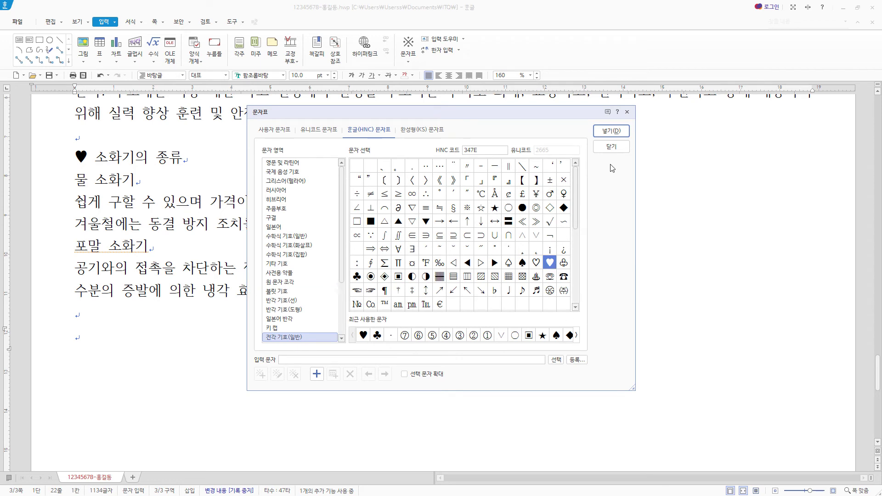
{"action": "left_click", "coordinate": [609, 133]}
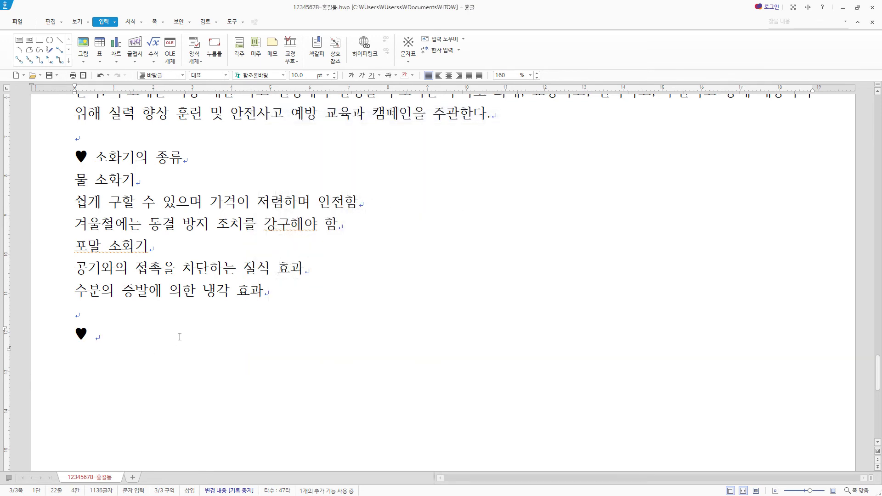
{"action": "type", "text": "소방시설업 종류 및 등록기준"}
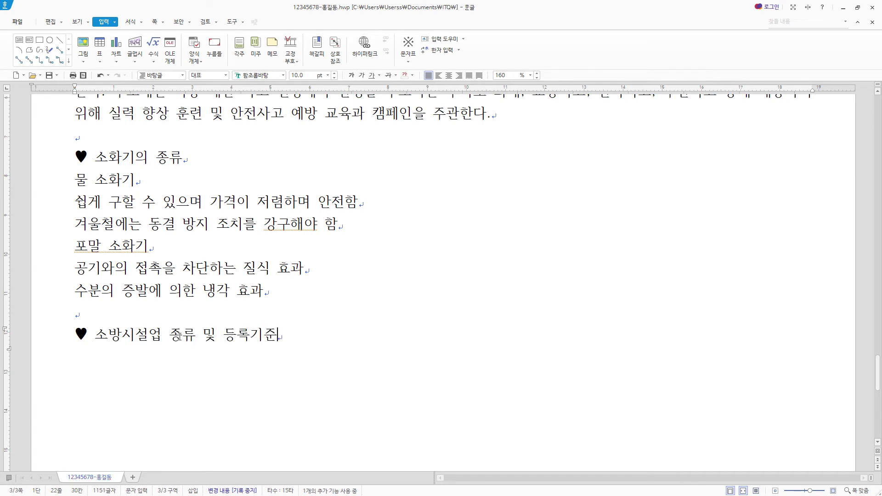
Step: Insert a table with 6 rows and 4 columns on a new line below the 소방시설업 subheading, treated as a character
{"action": "scroll", "coordinate": [225, 437], "scroll_direction": "down", "scroll_amount": 2}
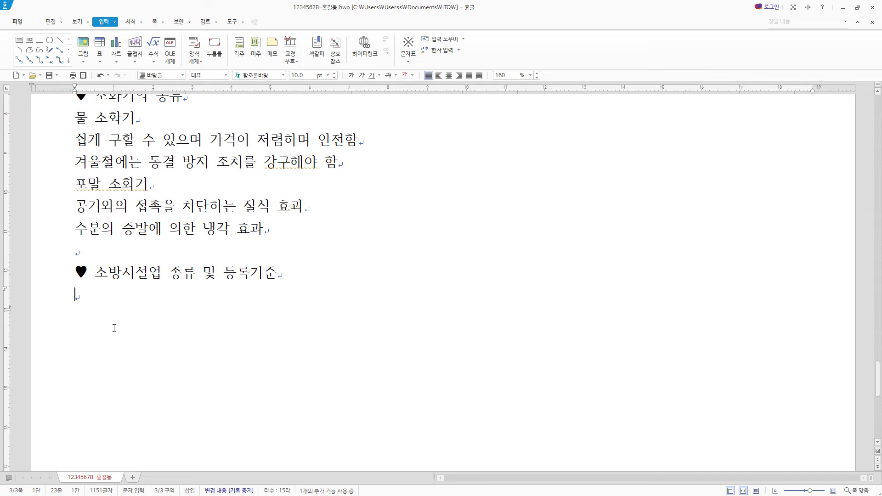
{"action": "key", "text": "ctrl+n"}
{"action": "key", "text": "t"}
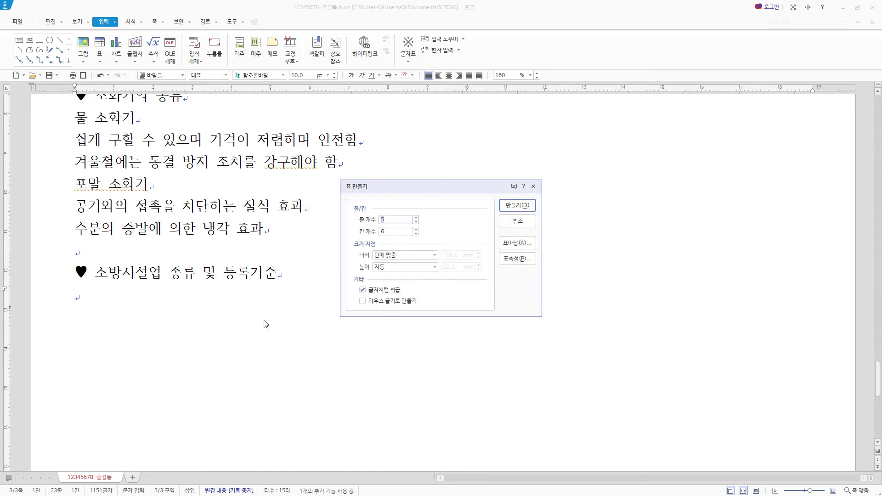
{"action": "left_click_drag", "start_coordinate": [462, 193], "coordinate": [500, 176]}
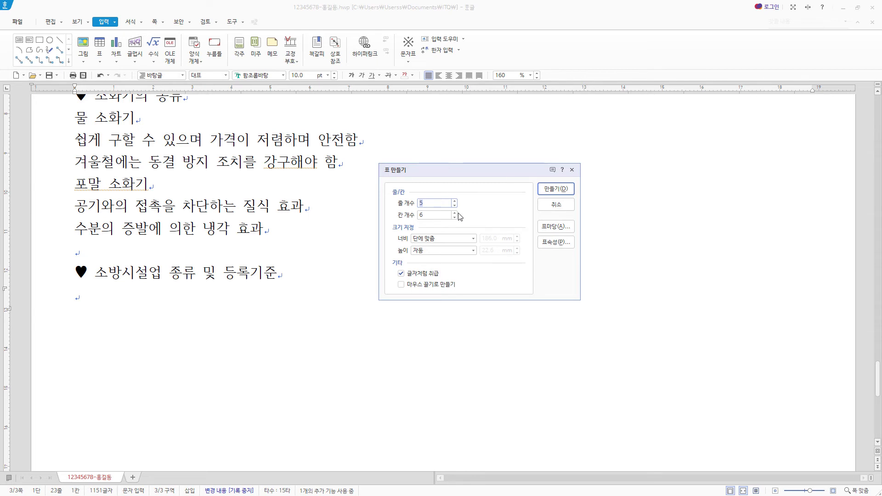
{"action": "key", "text": "Tab"}
{"action": "type", "text": "4"}
{"action": "left_click", "coordinate": [569, 193]}
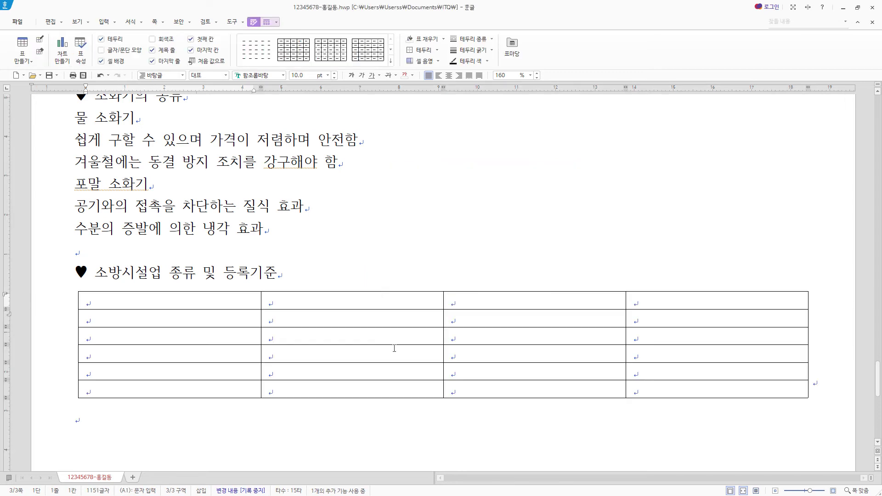
Step: Narrow the table's first three columns, making the second the narrowest and the fourth the widest
{"action": "scroll", "coordinate": [394, 348], "scroll_direction": "down", "scroll_amount": 3}
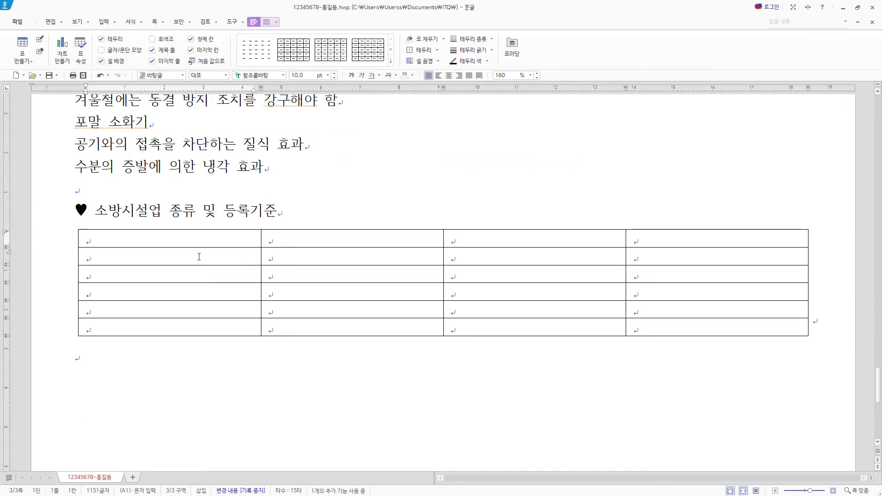
{"action": "left_click_drag", "start_coordinate": [261, 255], "coordinate": [155, 251]}
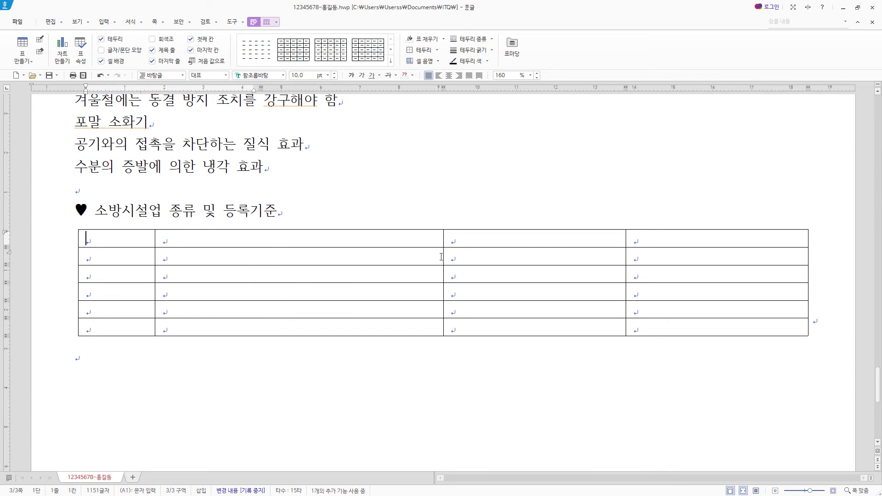
{"action": "left_click_drag", "start_coordinate": [442, 257], "coordinate": [215, 258]}
{"action": "left_click_drag", "start_coordinate": [623, 260], "coordinate": [473, 255]}
Step: In both the first and third columns of the table, merge the cells of rows 2–3 and of rows 5–6
{"action": "left_click_drag", "start_coordinate": [115, 256], "coordinate": [116, 274]}
{"action": "right_click", "coordinate": [117, 274]}
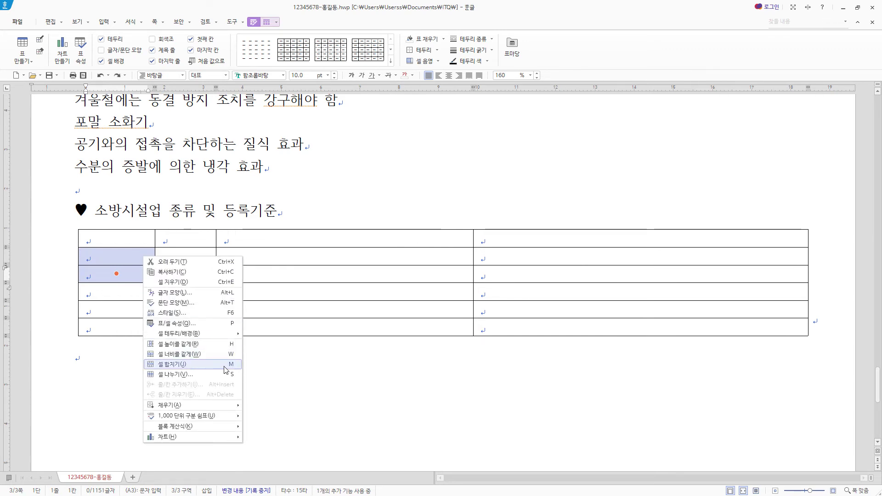
{"action": "left_click", "coordinate": [226, 364]}
{"action": "scroll", "coordinate": [134, 243], "scroll_direction": "down", "scroll_amount": 1}
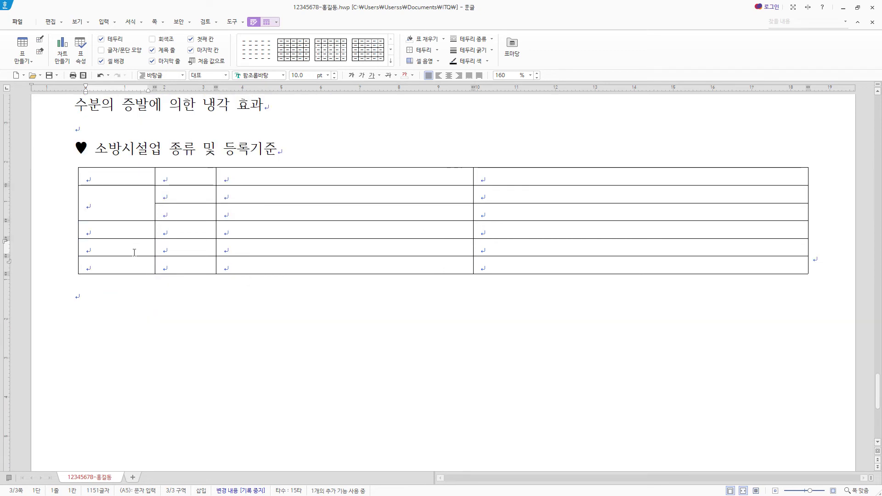
{"action": "left_click_drag", "start_coordinate": [133, 248], "coordinate": [135, 265]}
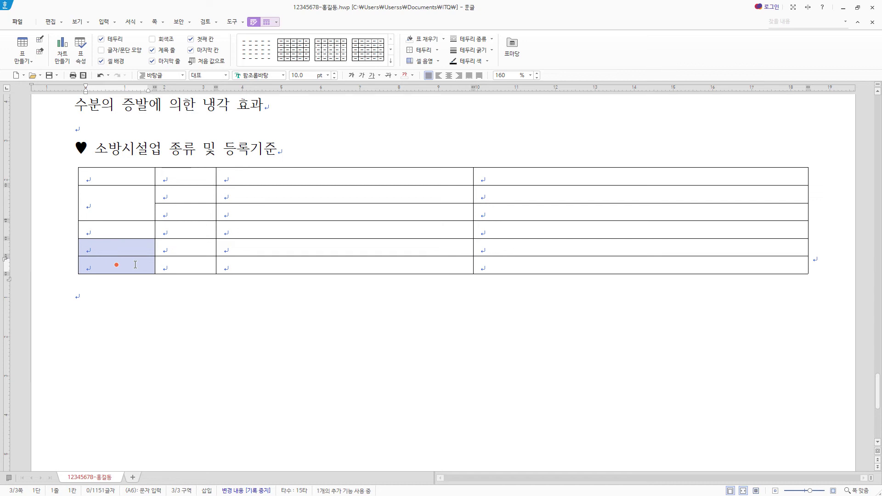
{"action": "key", "text": "m"}
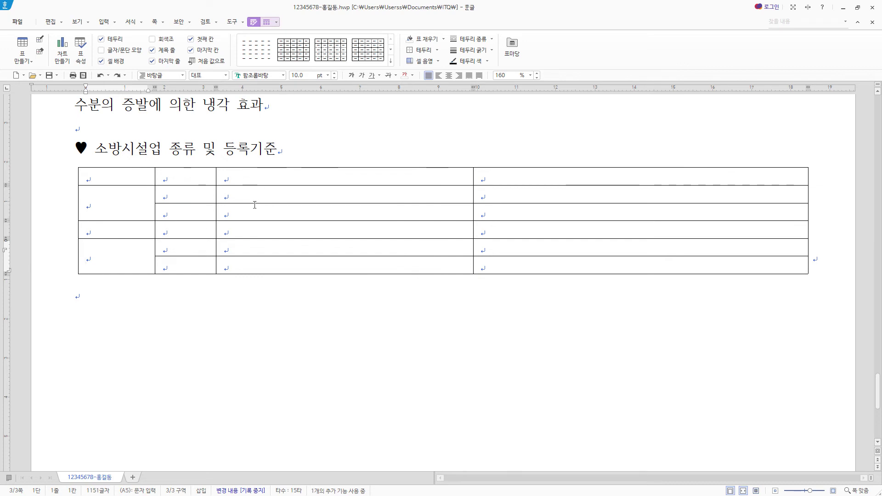
{"action": "left_click_drag", "start_coordinate": [255, 205], "coordinate": [254, 217]}
{"action": "key", "text": "m"}
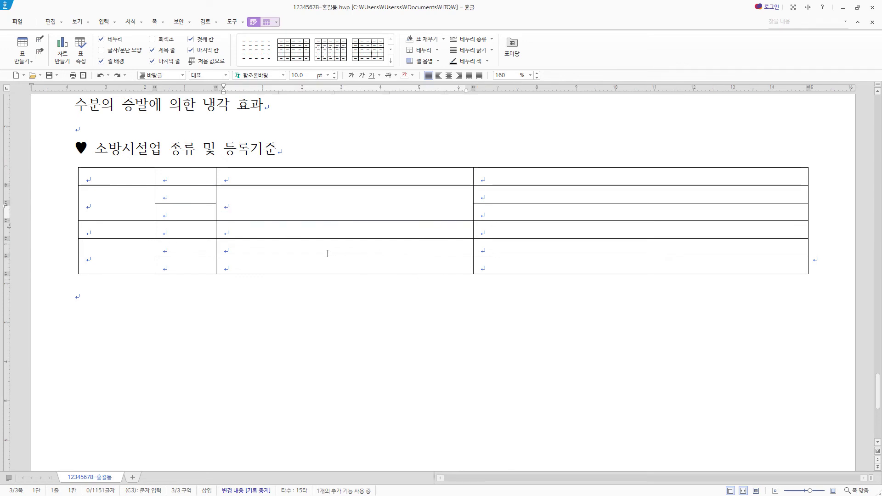
{"action": "left_click_drag", "start_coordinate": [293, 248], "coordinate": [293, 274]}
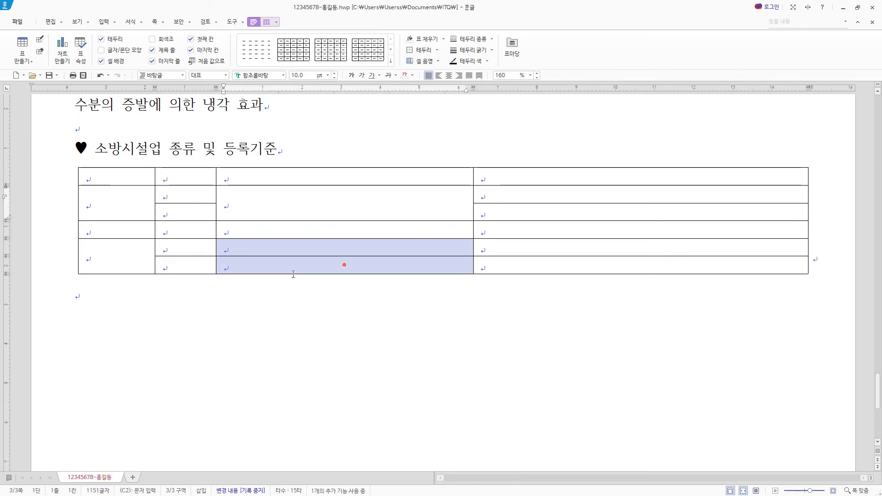
{"action": "key", "text": "m"}
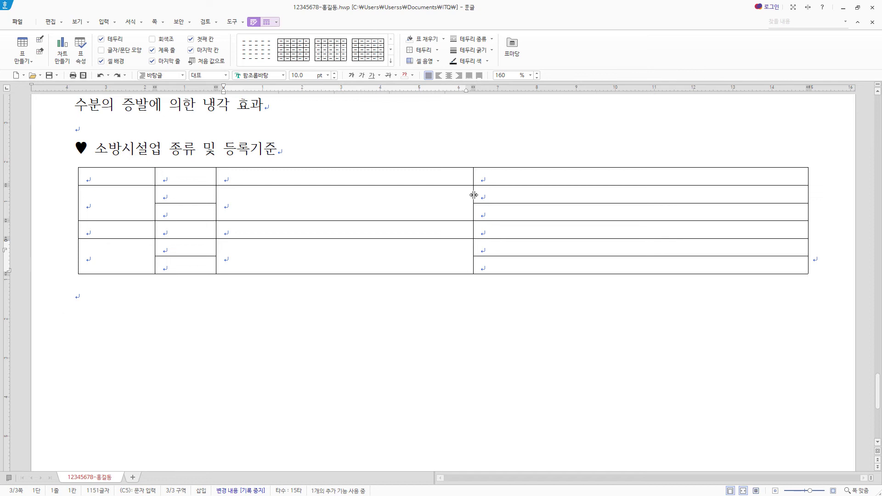
Step: Narrow the table's first three columns further and merge the first two cells of the header row
{"action": "left_click_drag", "start_coordinate": [474, 195], "coordinate": [399, 197]}
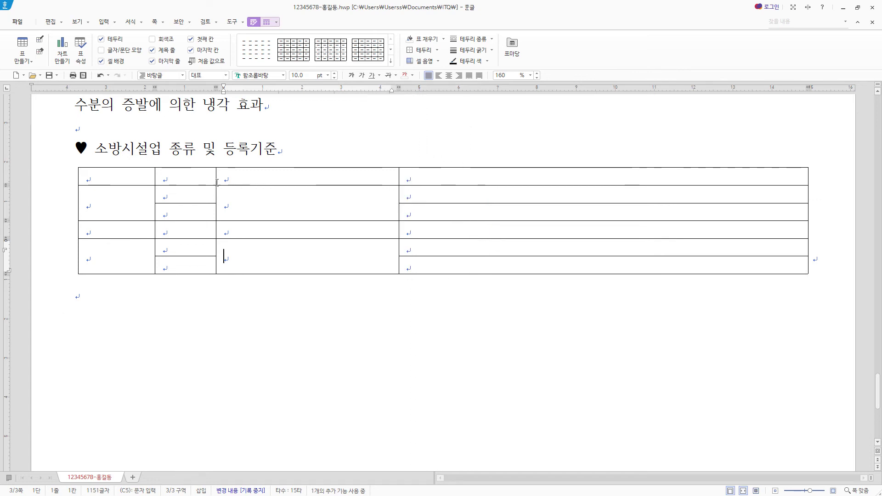
{"action": "left_click_drag", "start_coordinate": [216, 252], "coordinate": [193, 252]}
{"action": "left_click_drag", "start_coordinate": [116, 177], "coordinate": [156, 178]}
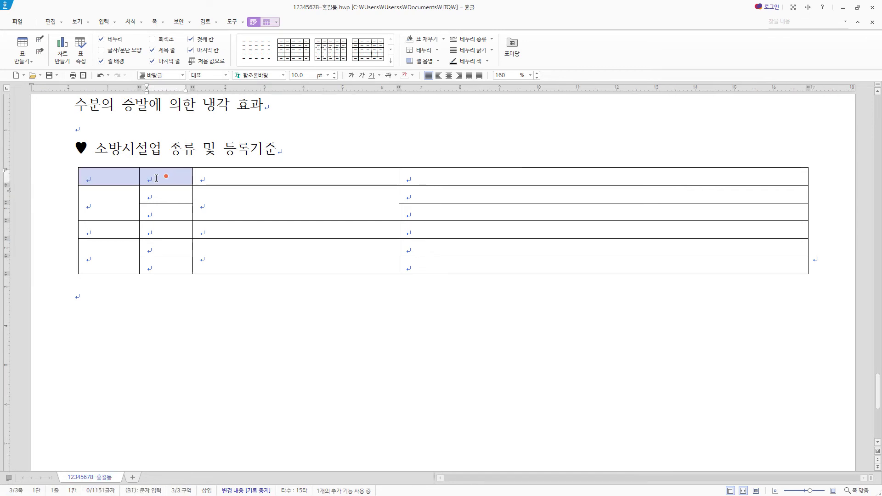
{"action": "key", "text": "m"}
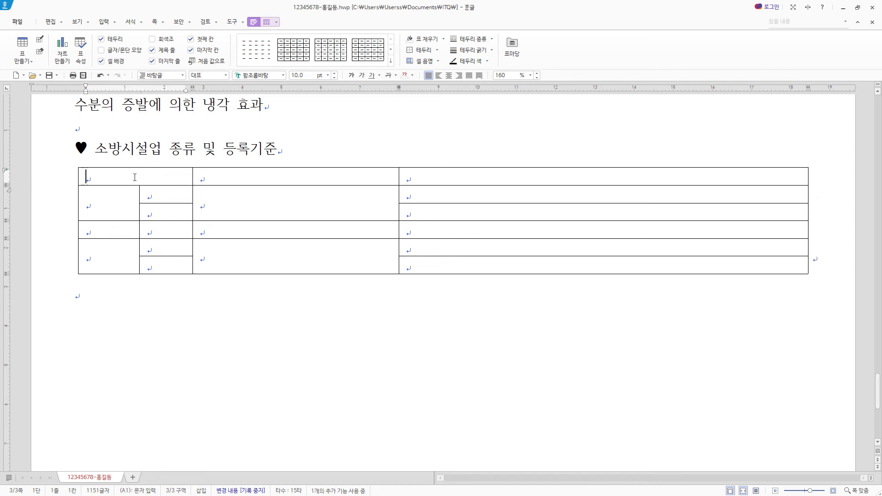
Step: Fill the table with the 시설업, 정의 and 기술인력 contents, and enter 소방청 after a blank line below it
{"action": "key", "text": "ctrl+v"}
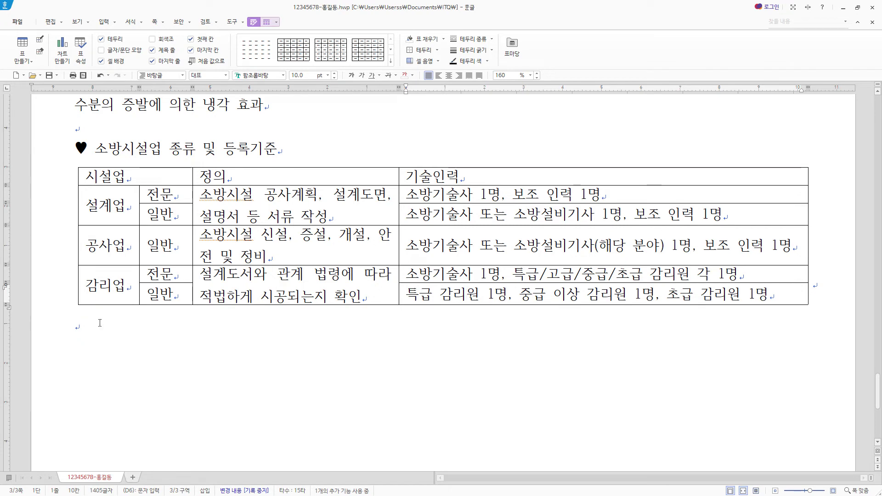
{"action": "left_click", "coordinate": [100, 323]}
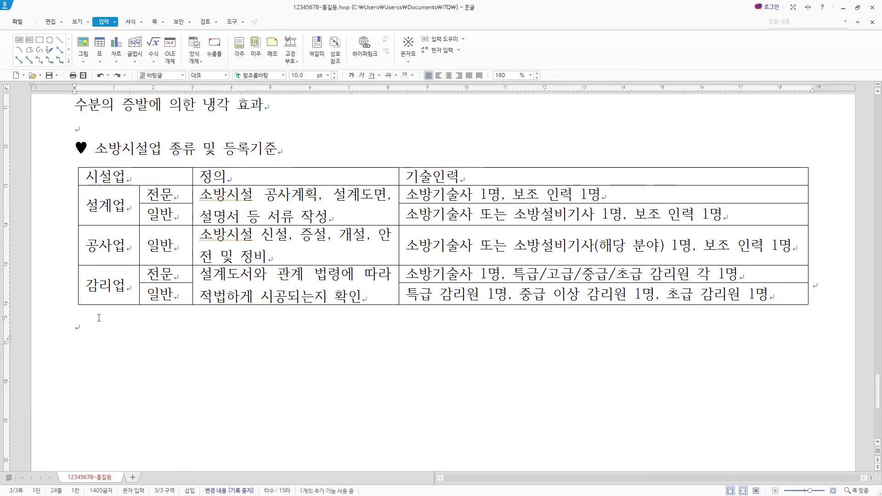
{"action": "left_click", "coordinate": [104, 335]}
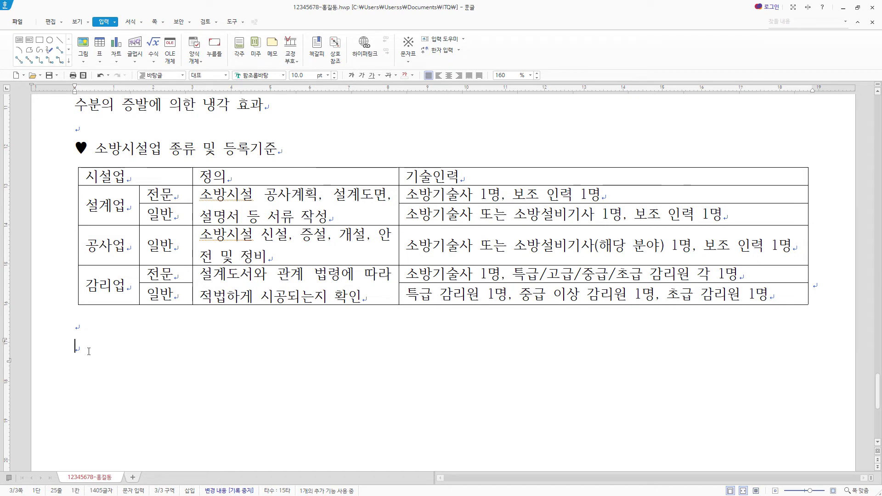
{"action": "type", "text": "소방청"}
Step: Format the title "봉사와 희생정신의 소방공무원" in 돋움, 18 pt, bold and centred
{"action": "scroll", "coordinate": [388, 373], "scroll_direction": "up", "scroll_amount": 10}
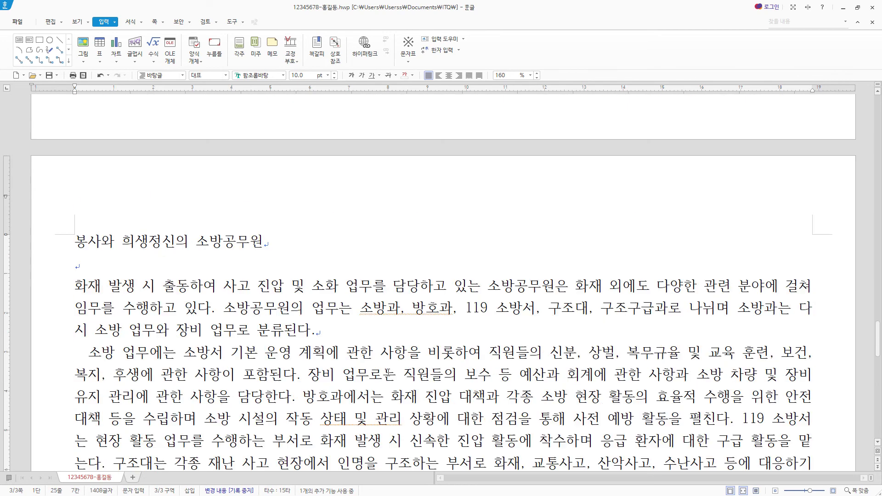
{"action": "left_click_drag", "start_coordinate": [322, 243], "coordinate": [75, 244]}
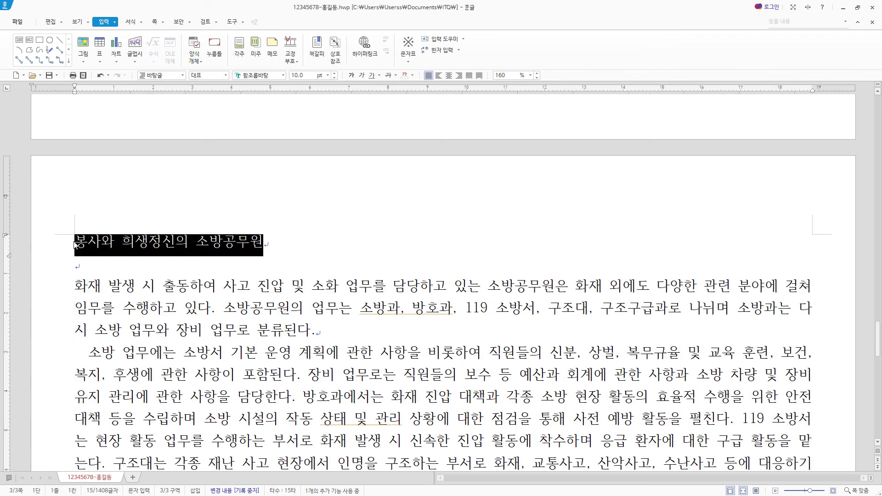
{"action": "left_click", "coordinate": [274, 75]}
{"action": "type", "text": "돋움"}
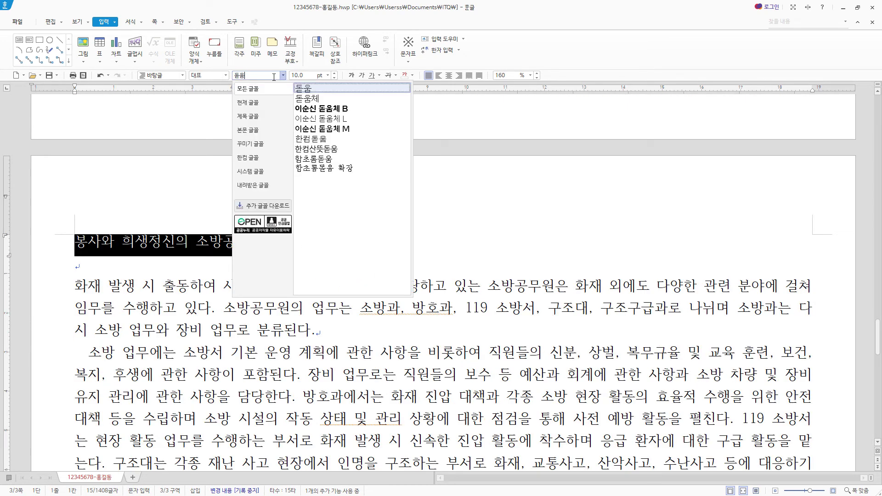
{"action": "key", "text": "Return"}
{"action": "left_click", "coordinate": [308, 76]}
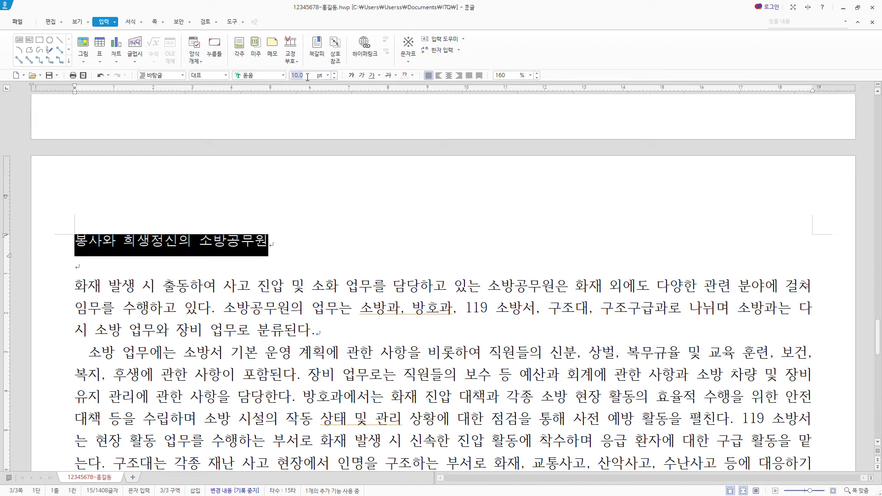
{"action": "type", "text": "18"}
{"action": "key", "text": "Return"}
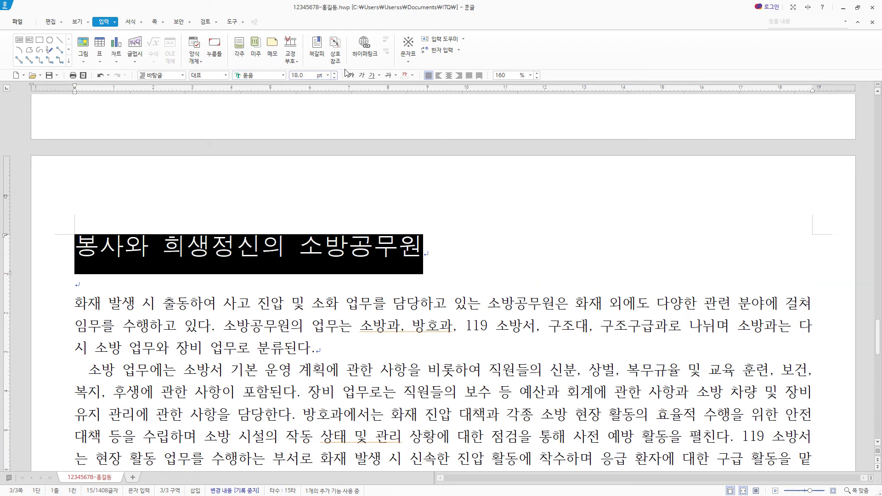
{"action": "left_click", "coordinate": [453, 79]}
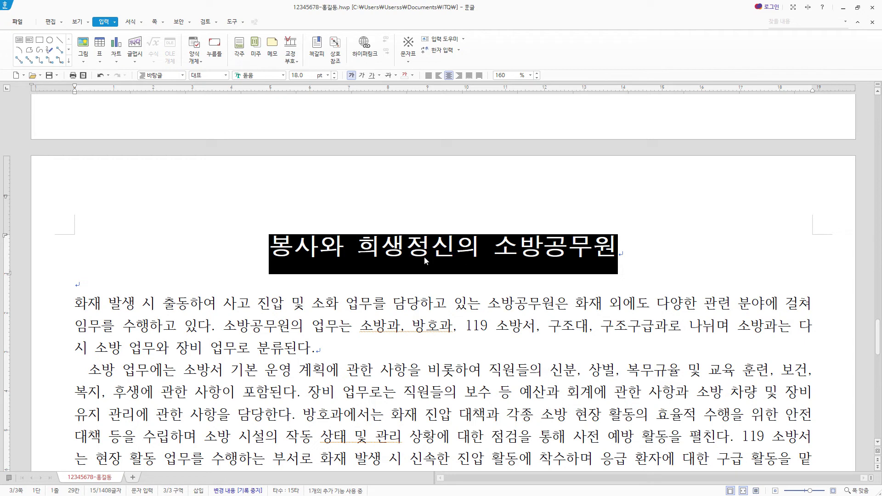
Step: Add the ruby text (덧말) "안전하고 행복한 대한민" above the title
{"action": "left_click", "coordinate": [115, 22]}
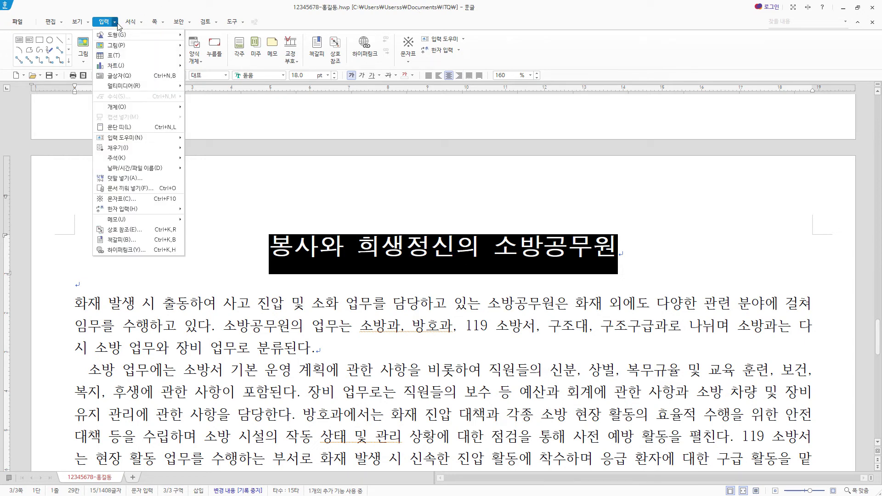
{"action": "left_click", "coordinate": [117, 178]}
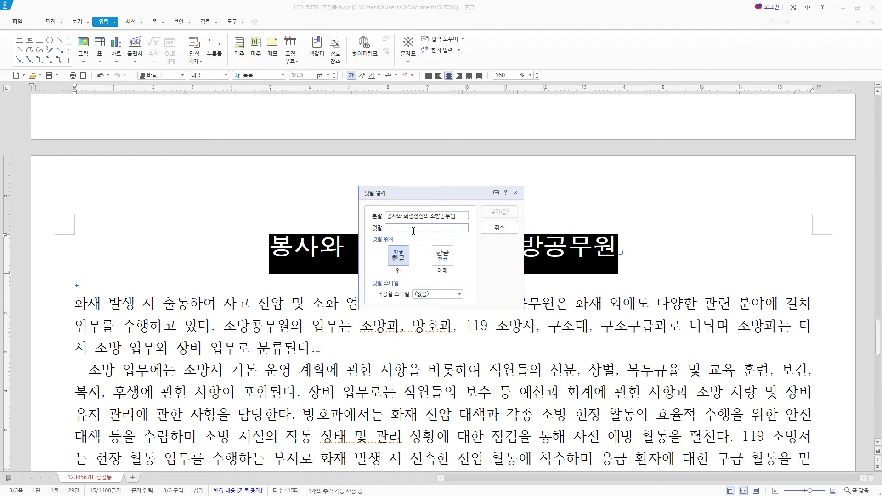
{"action": "type", "text": "안전하고 행복한 대한민"}
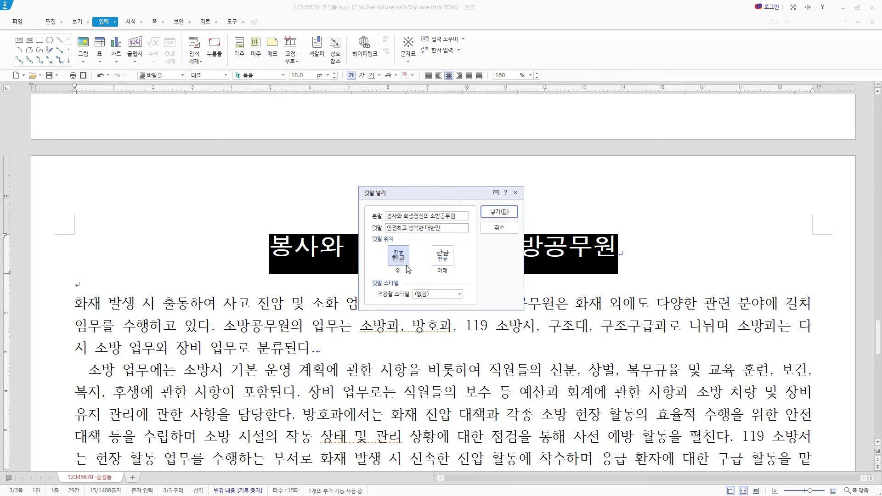
{"action": "left_click", "coordinate": [499, 212]}
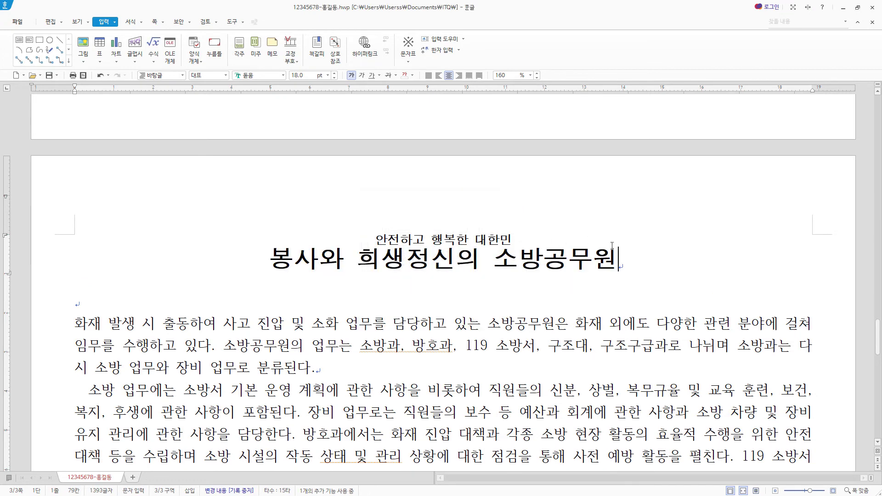
Step: Create a header for both odd and even pages (양쪽) with no preset layout and enter 화재 예방 in it
{"action": "left_click", "coordinate": [290, 299]}
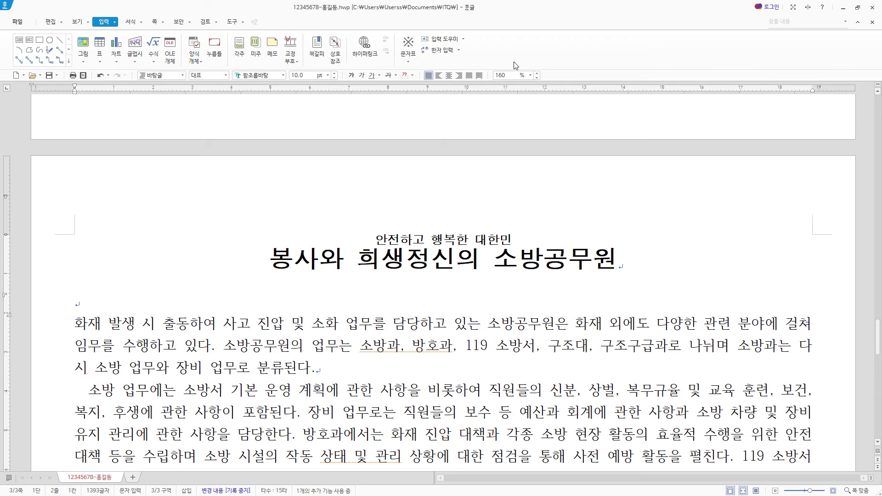
{"action": "left_click", "coordinate": [155, 21]}
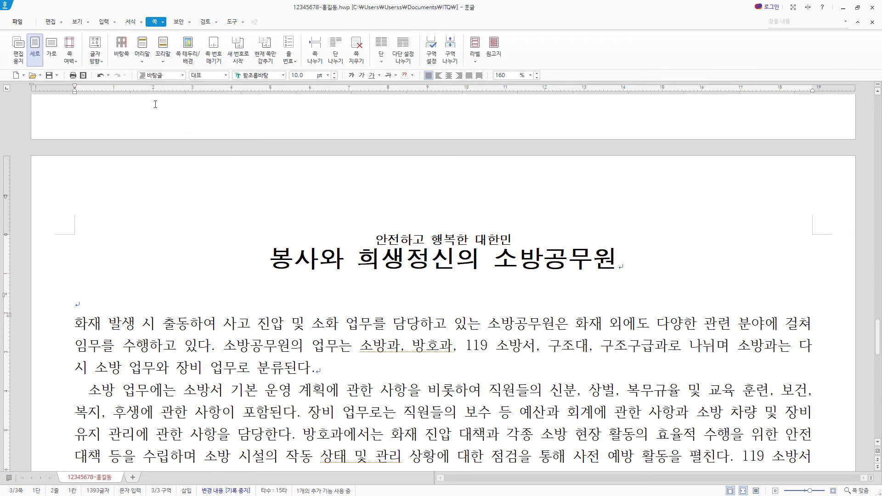
{"action": "left_click", "coordinate": [151, 62]}
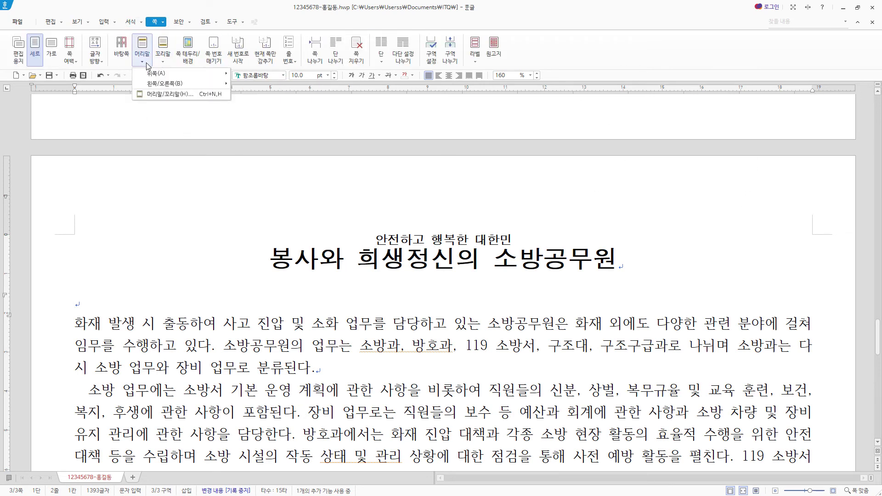
{"action": "left_click", "coordinate": [153, 94]}
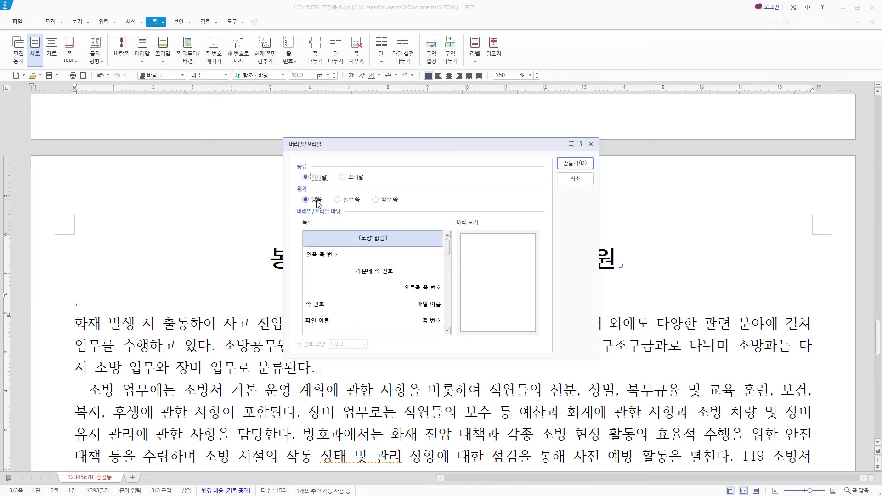
{"action": "left_click", "coordinate": [575, 163]}
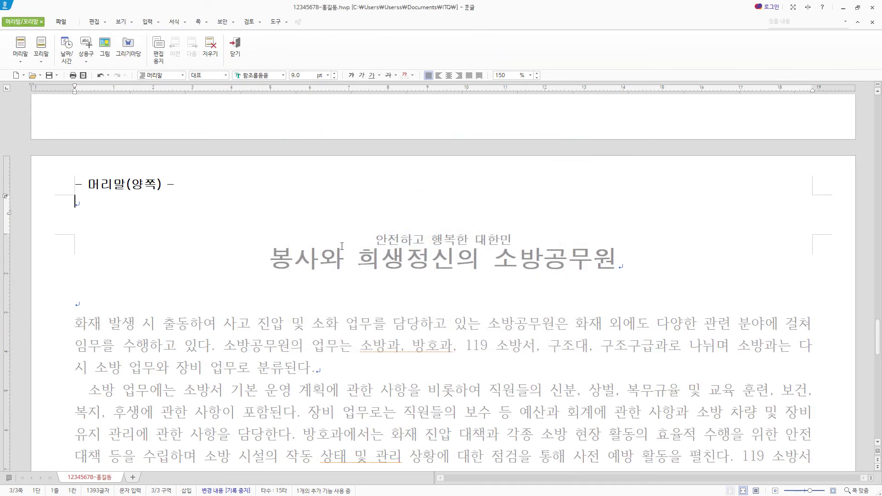
{"action": "type", "text": "화재 예방"}
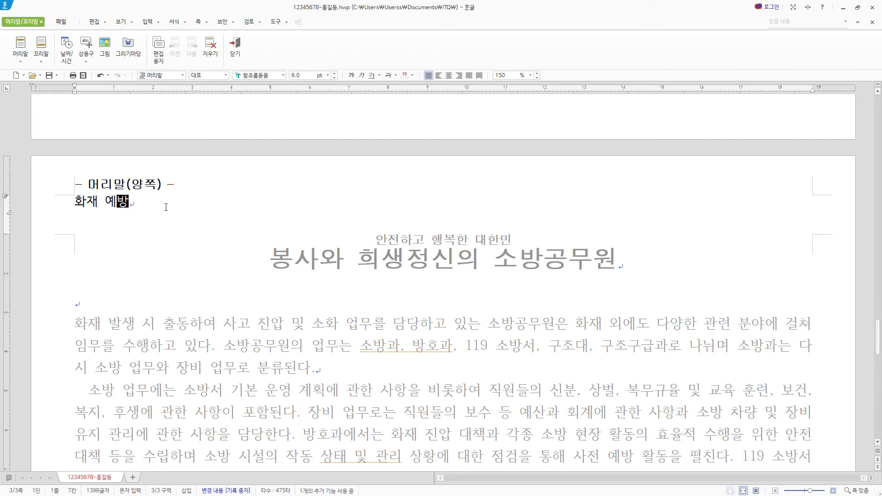
Step: Format the header text 화재 예방 in 굴림, 10 pt, right-aligned, and leave header editing
{"action": "key", "text": "shift+Left"}
{"action": "key", "text": "shift+Left"}
{"action": "key", "text": "shift+Left"}
{"action": "key", "text": "shift+Left"}
{"action": "key", "text": "shift+Left"}
{"action": "left_click", "coordinate": [258, 76]}
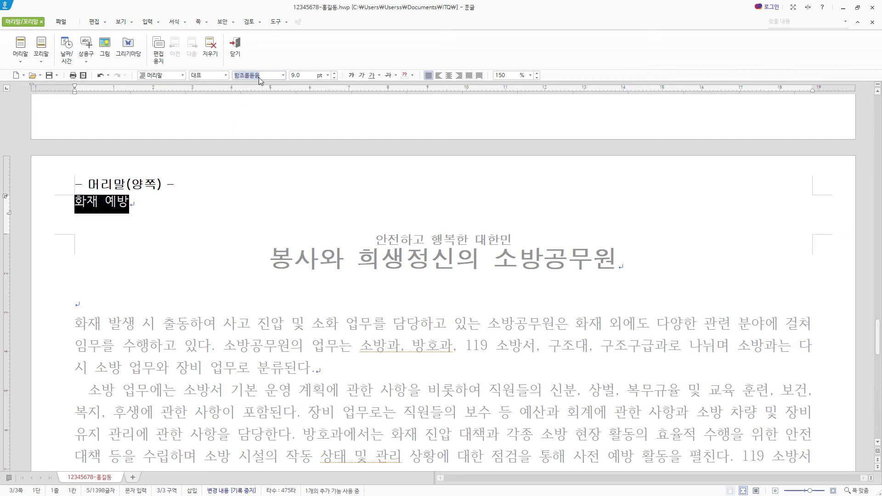
{"action": "type", "text": "굴림"}
{"action": "key", "text": "Return"}
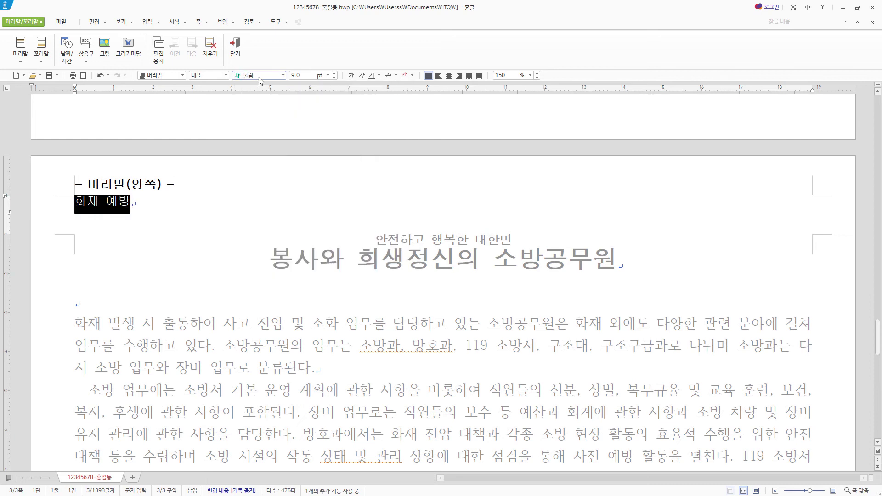
{"action": "left_click", "coordinate": [334, 73]}
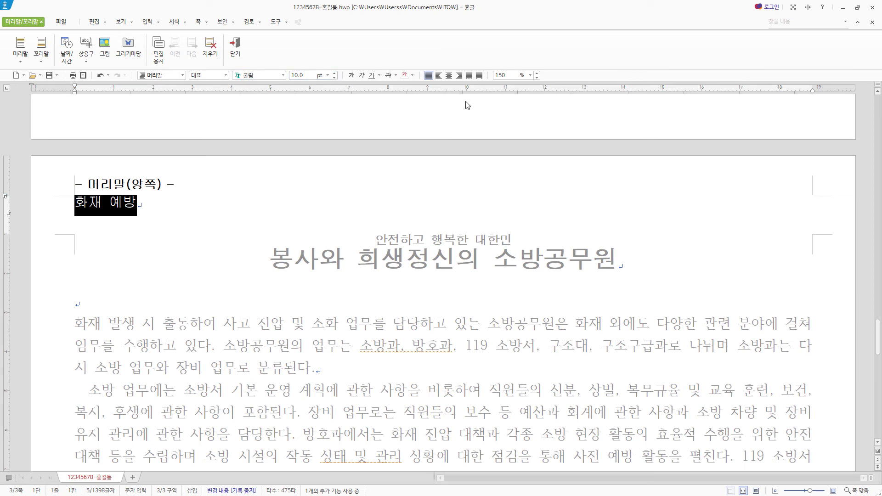
{"action": "left_click", "coordinate": [459, 78]}
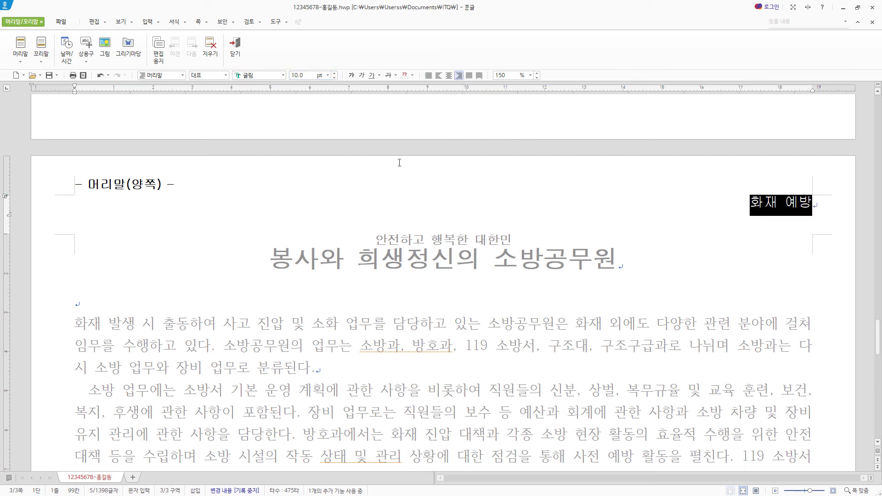
{"action": "left_click", "coordinate": [235, 57]}
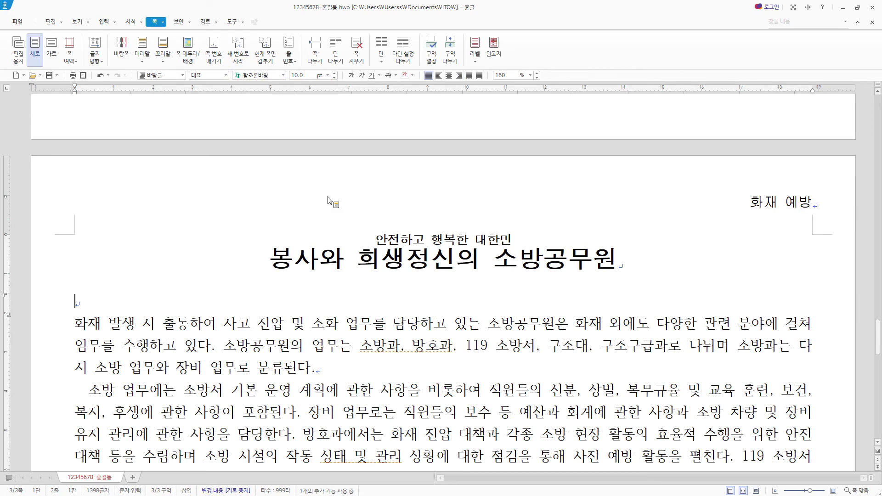
Step: Decorate the first letter of the opening body paragraph as a two-line drop cap in 궁서 with a yellow fill
{"action": "scroll", "coordinate": [76, 325], "scroll_direction": "down", "scroll_amount": 2}
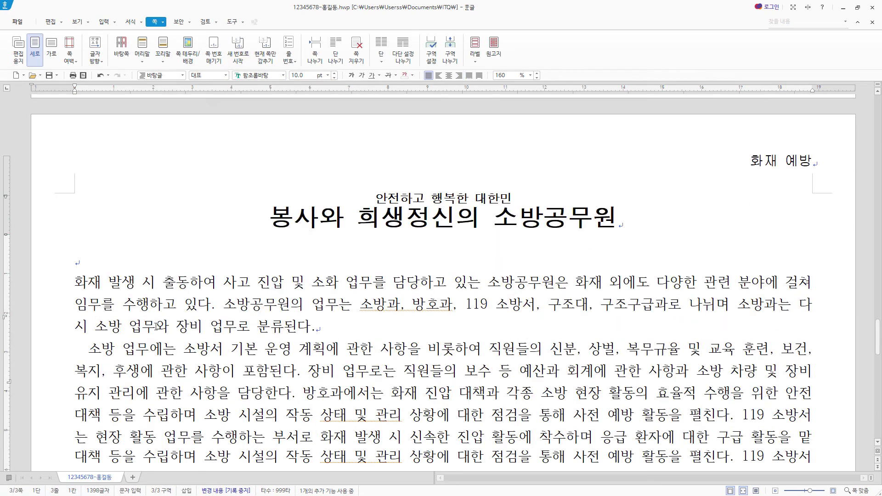
{"action": "left_click", "coordinate": [131, 22]}
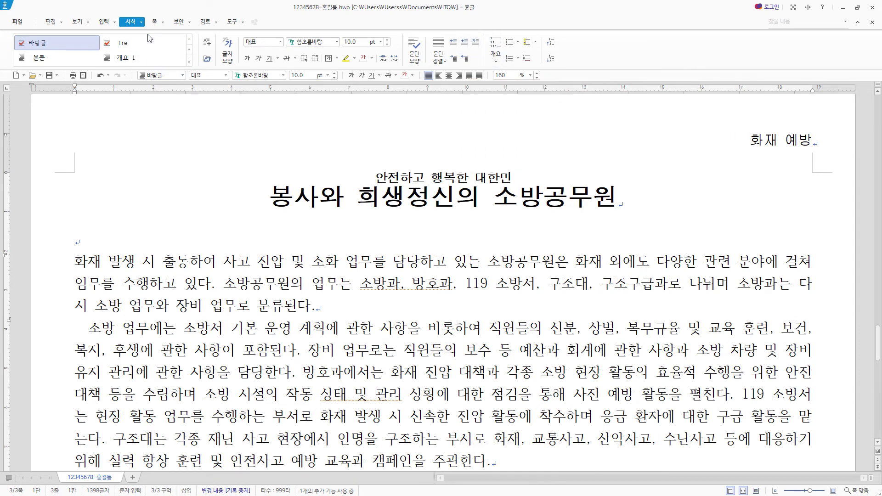
{"action": "left_click", "coordinate": [141, 22]}
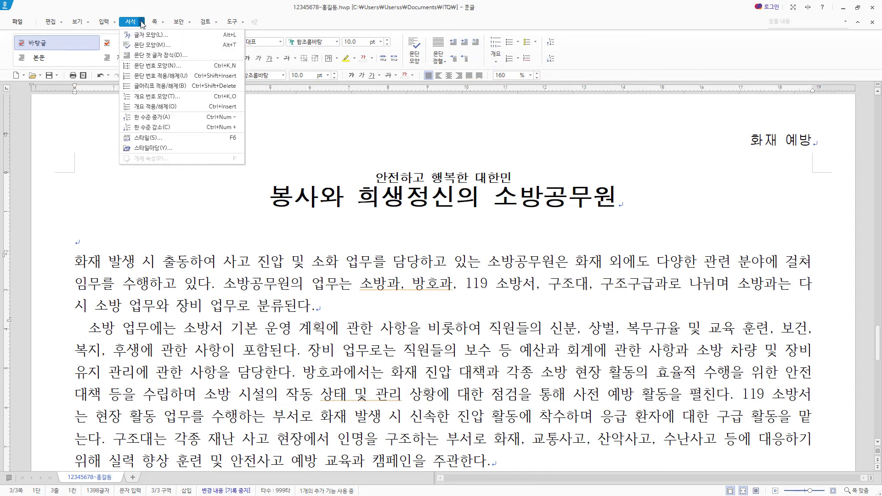
{"action": "left_click", "coordinate": [164, 55]}
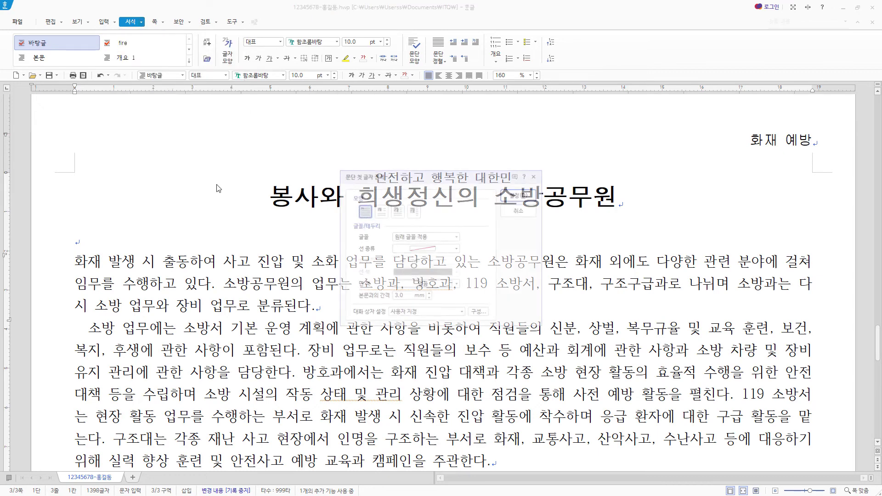
{"action": "left_click", "coordinate": [380, 214]}
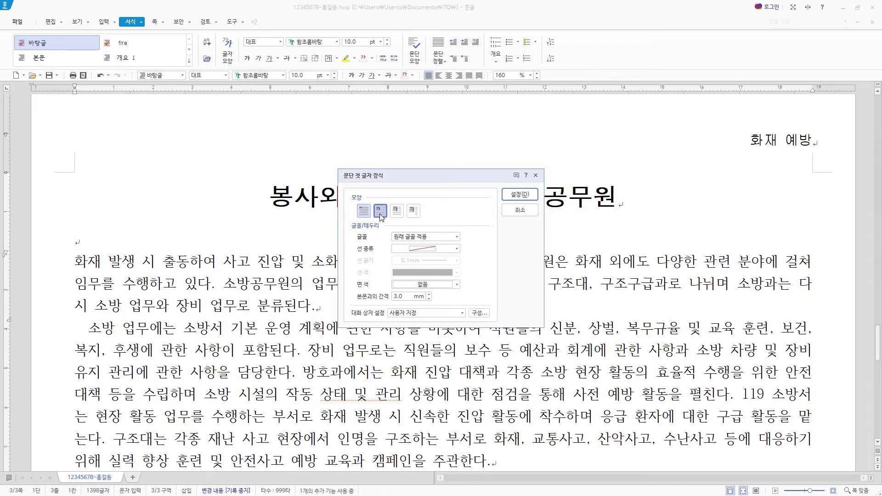
{"action": "left_click", "coordinate": [447, 238]}
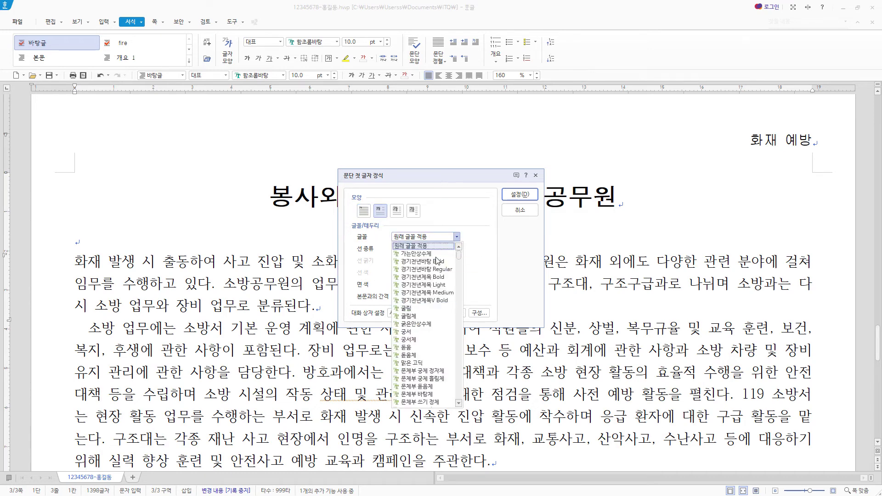
{"action": "left_click", "coordinate": [424, 332]}
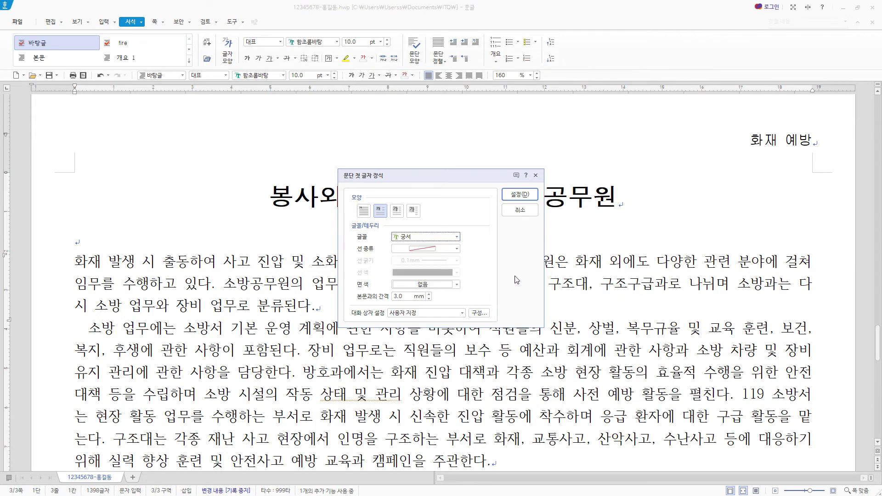
{"action": "left_click", "coordinate": [446, 286]}
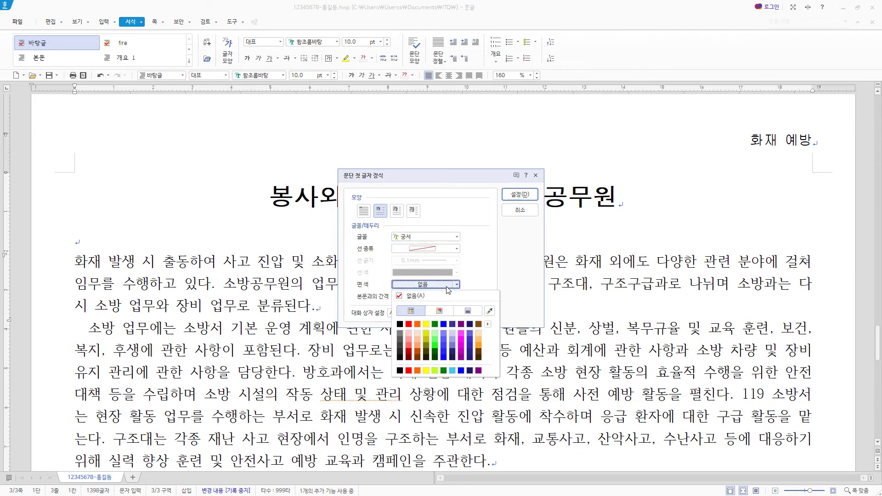
{"action": "left_click", "coordinate": [427, 325]}
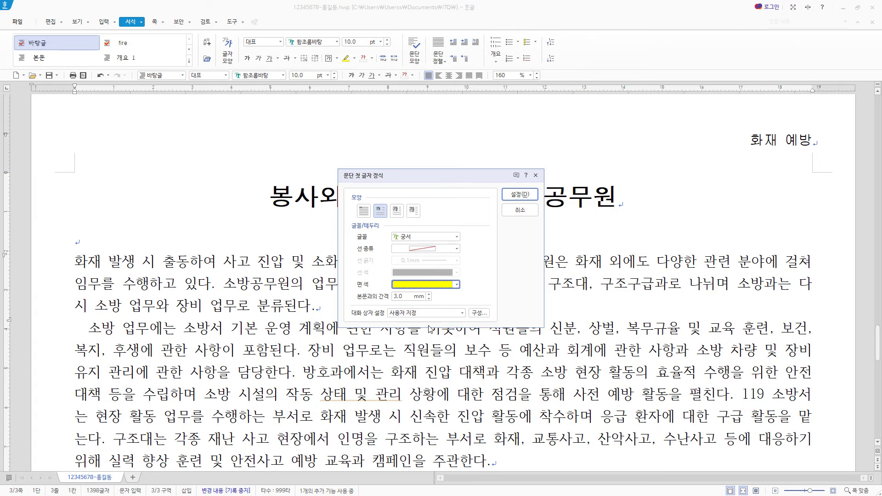
{"action": "left_click", "coordinate": [519, 195]}
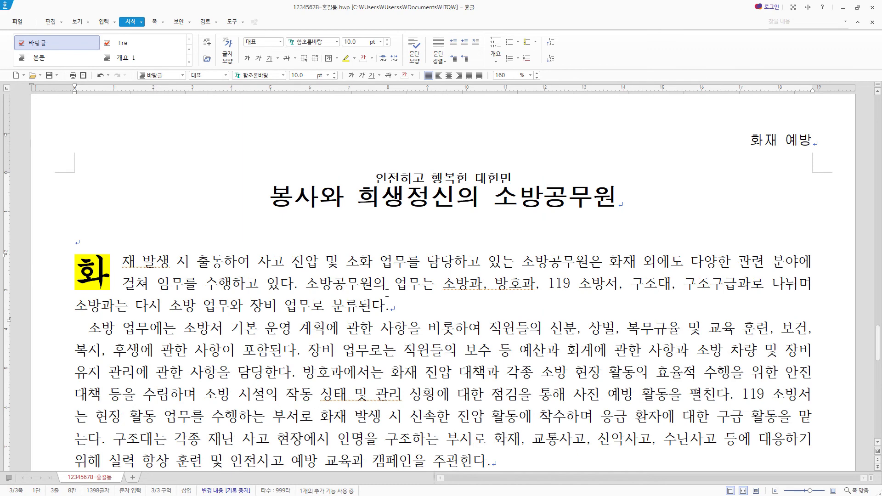
{"action": "left_click_drag", "start_coordinate": [386, 293], "coordinate": [559, 391]}
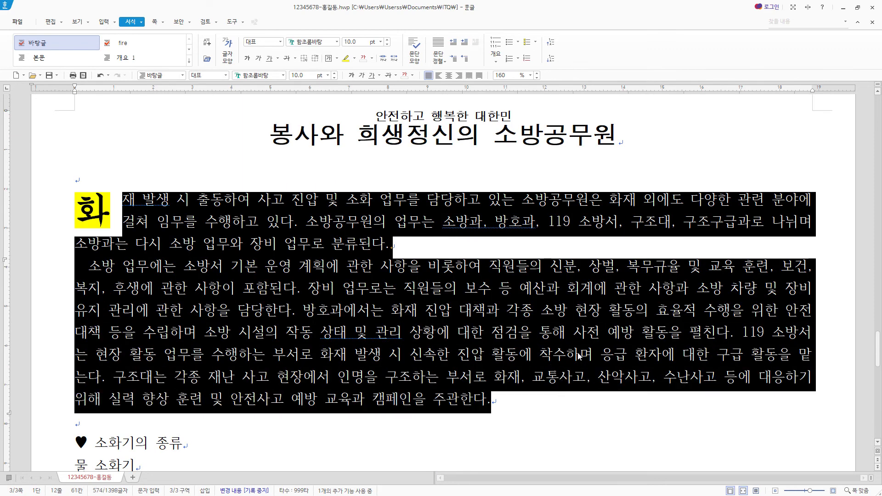
{"action": "left_click", "coordinate": [492, 318]}
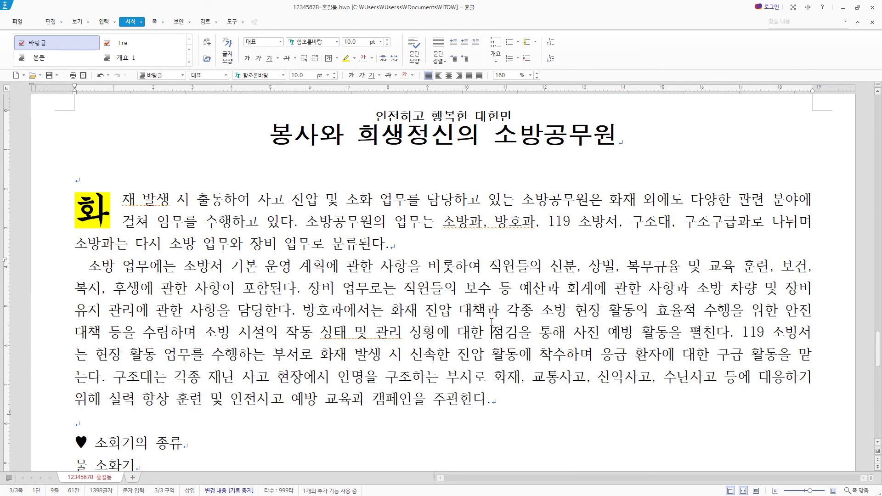
Step: Convert 소화 in the first paragraph to Hanja as 소화(宵火), using the 한글(漢字) input format
{"action": "left_click", "coordinate": [373, 201]}
{"action": "double_click", "coordinate": [352, 244]}
{"action": "left_click", "coordinate": [355, 245]}
{"action": "key", "text": "F9"}
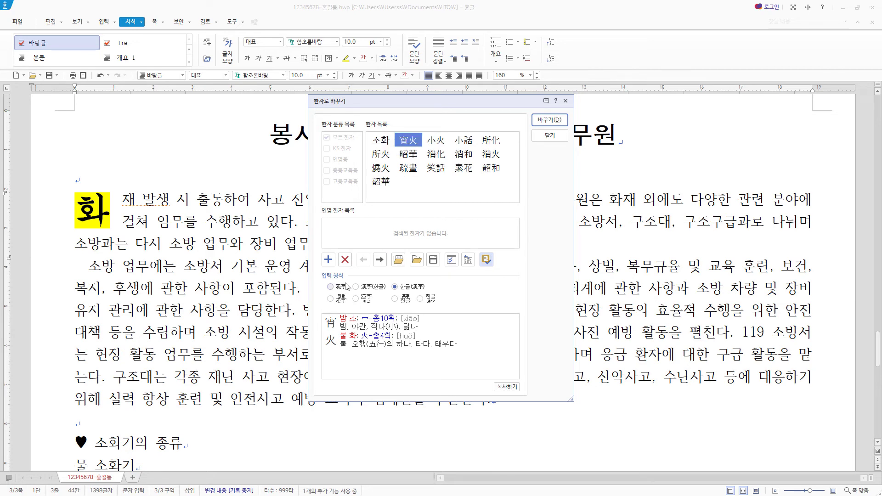
{"action": "left_click", "coordinate": [414, 290]}
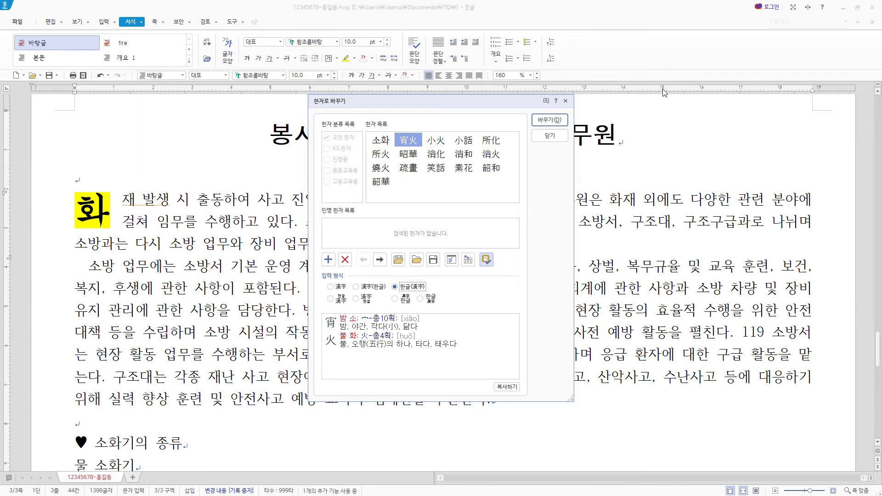
{"action": "left_click", "coordinate": [549, 120]}
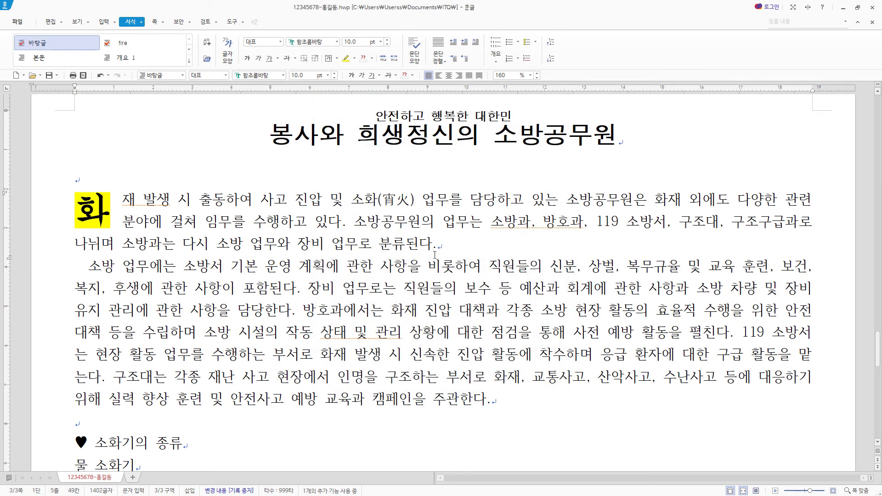
Step: Convert 분류 at the end of the first paragraph to Hanja as 분류(分類)
{"action": "key", "text": "F9"}
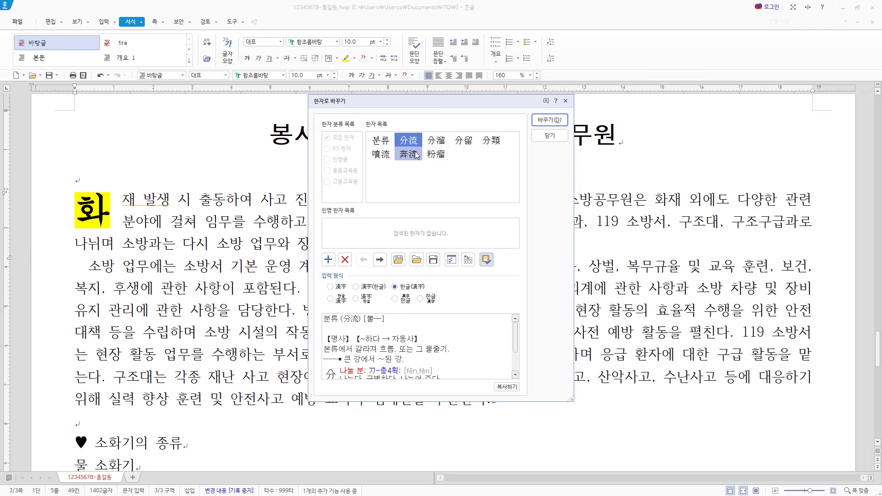
{"action": "left_click", "coordinate": [491, 140]}
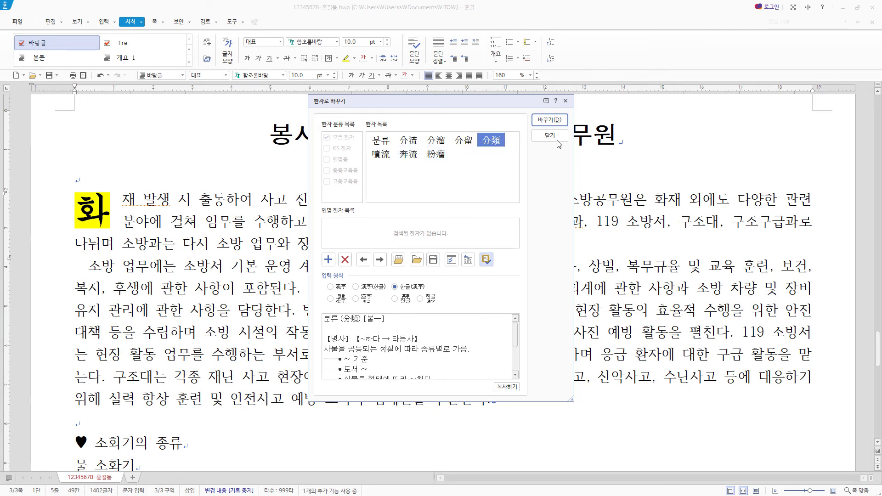
{"action": "left_click", "coordinate": [549, 120]}
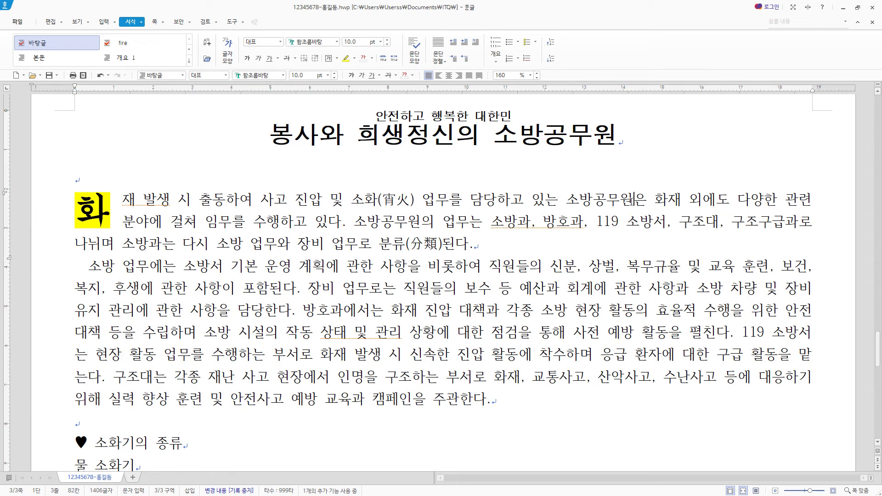
Step: Insert a footnote after 소방공무원 in the first body line reading "국민의 보호를 직무로 하여 화재의 예방, 경계, 진압에 종사하는 공무원"
{"action": "left_click", "coordinate": [634, 199]}
{"action": "left_click", "coordinate": [105, 24]}
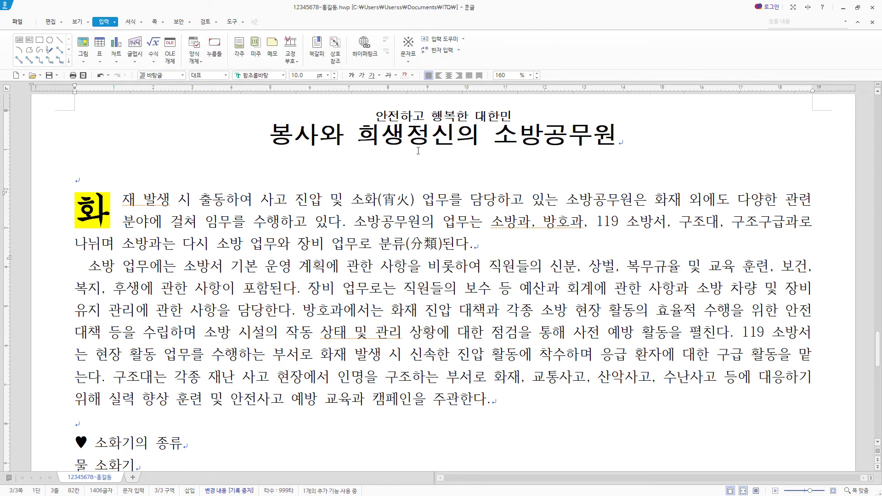
{"action": "left_click", "coordinate": [239, 46]}
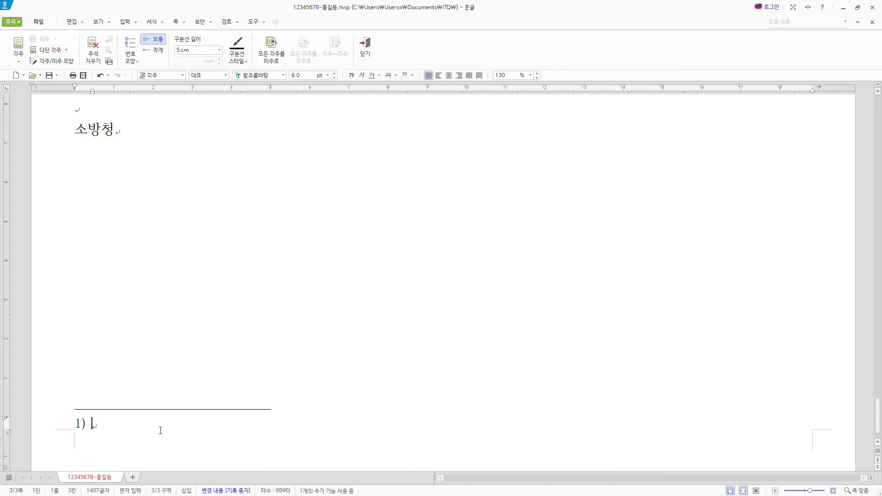
{"action": "type", "text": "국민의 보호를 직무로 하여 화재의 예방, 경계, 진압에 종사하는 공무원"}
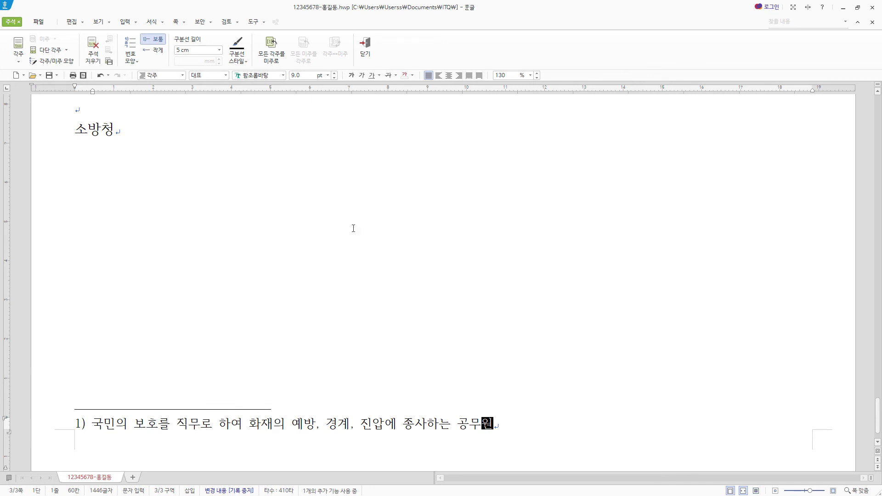
Step: Change the footnote number format to Ⓐ,Ⓑ,Ⓒ and return to the body text
{"action": "left_click", "coordinate": [50, 63]}
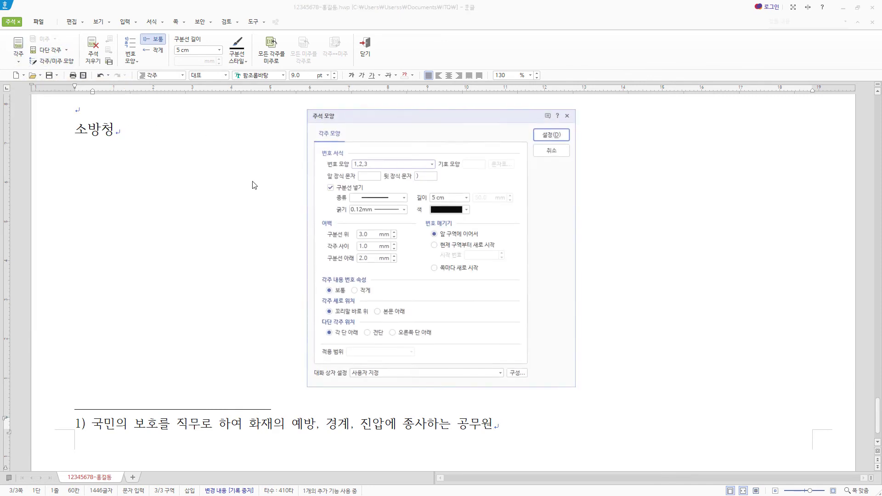
{"action": "left_click", "coordinate": [388, 165]}
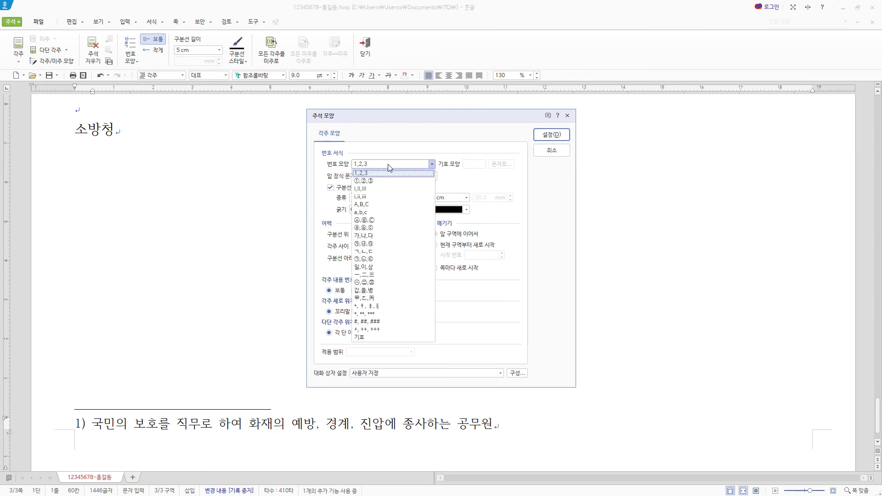
{"action": "left_click", "coordinate": [390, 222]}
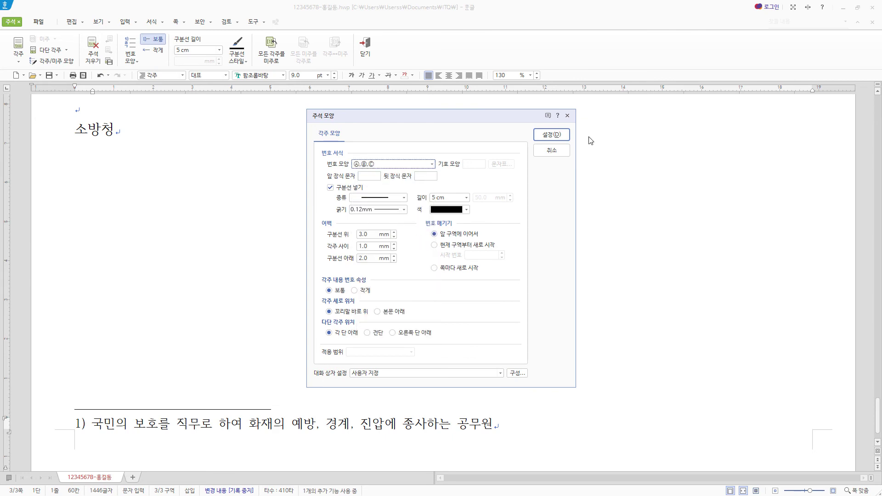
{"action": "left_click", "coordinate": [567, 138]}
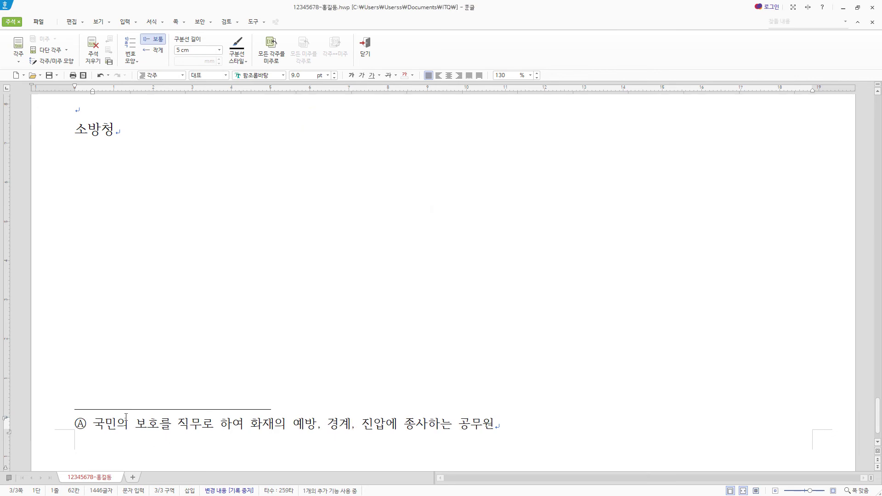
{"action": "scroll", "coordinate": [501, 354], "scroll_direction": "up", "scroll_amount": 15}
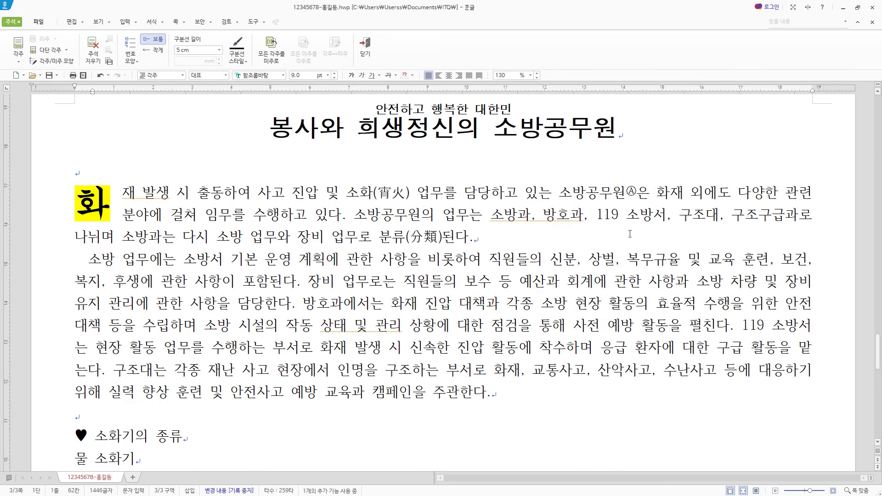
{"action": "left_click", "coordinate": [637, 199]}
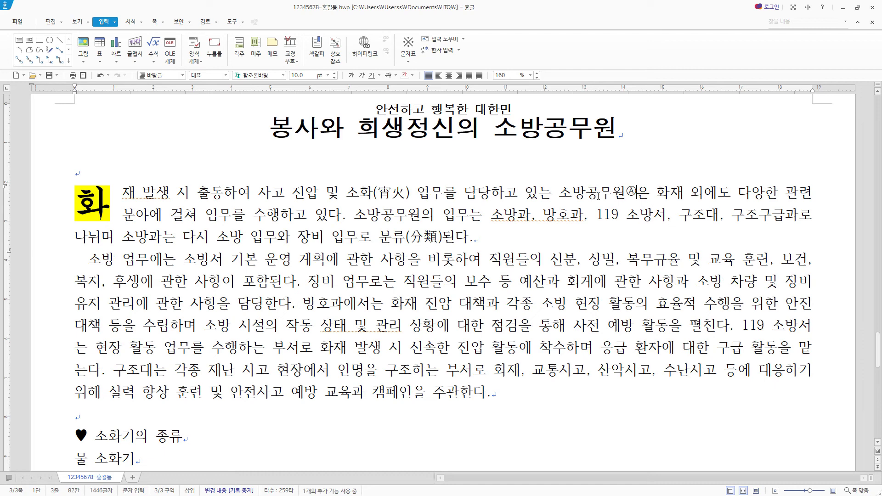
Step: Insert the picture 그림4.JPG from the ITQ Picture folder after the drop cap in the first body paragraph
{"action": "left_click_drag", "start_coordinate": [538, 194], "coordinate": [753, 215]}
{"action": "left_click", "coordinate": [752, 217]}
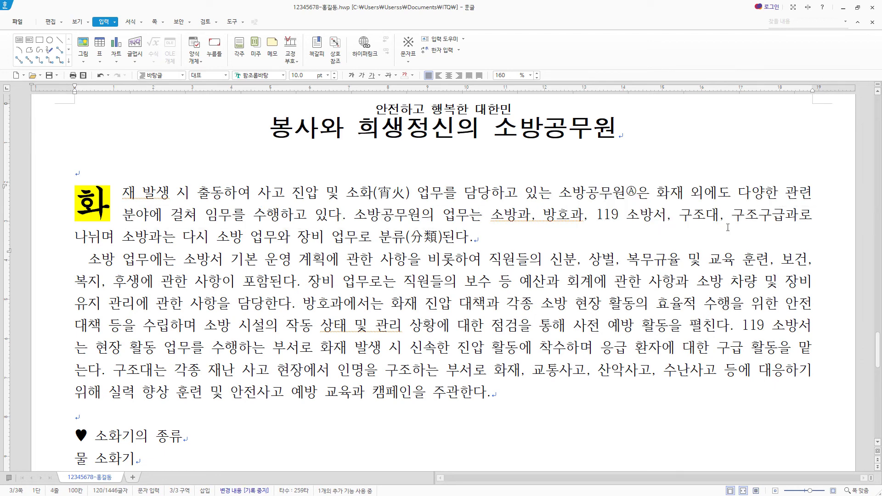
{"action": "left_click", "coordinate": [125, 193]}
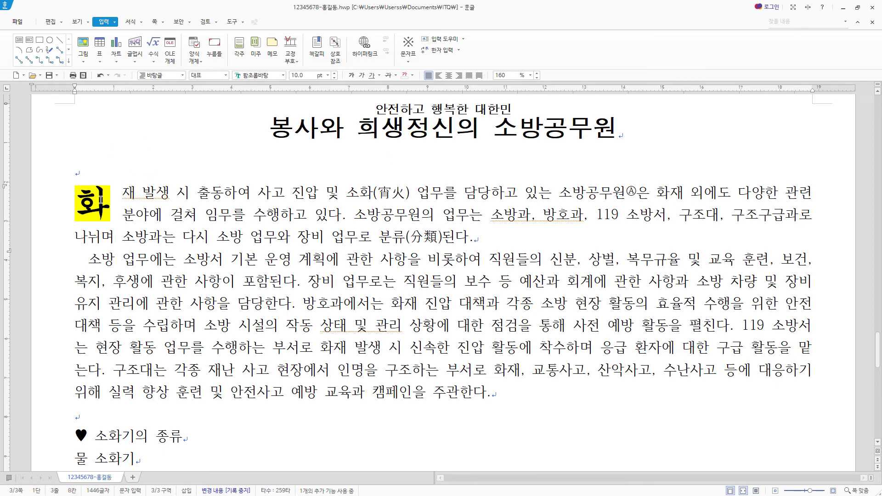
{"action": "left_click", "coordinate": [86, 45]}
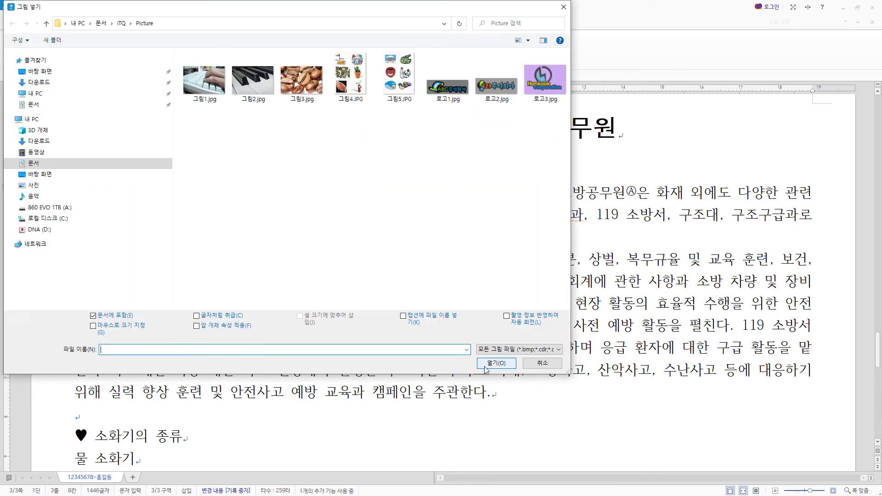
{"action": "left_click", "coordinate": [357, 88]}
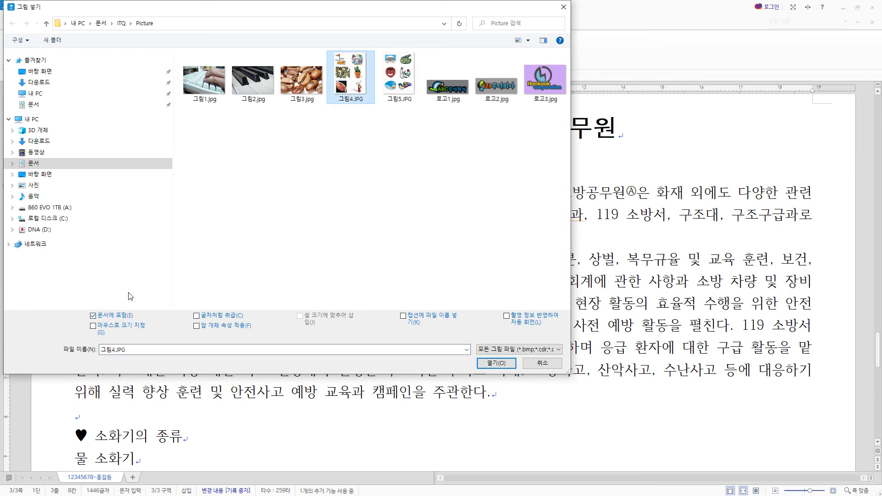
{"action": "left_click", "coordinate": [496, 364]}
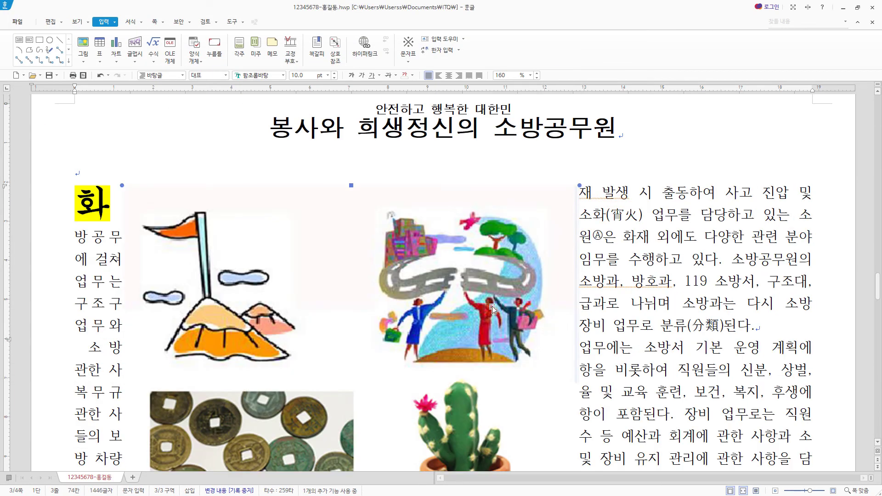
Step: Move the inserted picture toward the middle of the body text and shrink it to about 64 × 84 mm
{"action": "left_click", "coordinate": [492, 309]}
{"action": "left_click_drag", "start_coordinate": [492, 309], "coordinate": [615, 191]}
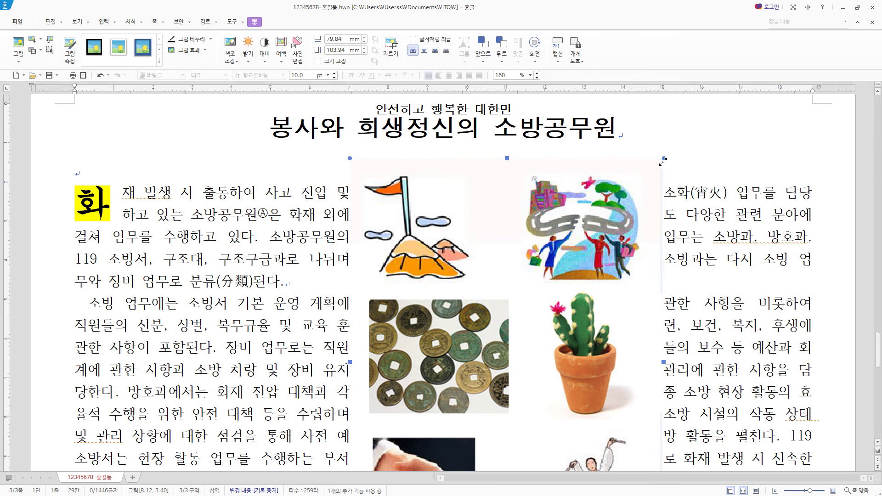
{"action": "left_click_drag", "start_coordinate": [663, 160], "coordinate": [602, 216]}
{"action": "scroll", "coordinate": [546, 307], "scroll_direction": "down", "scroll_amount": 3}
{"action": "left_click_drag", "start_coordinate": [547, 313], "coordinate": [585, 307]}
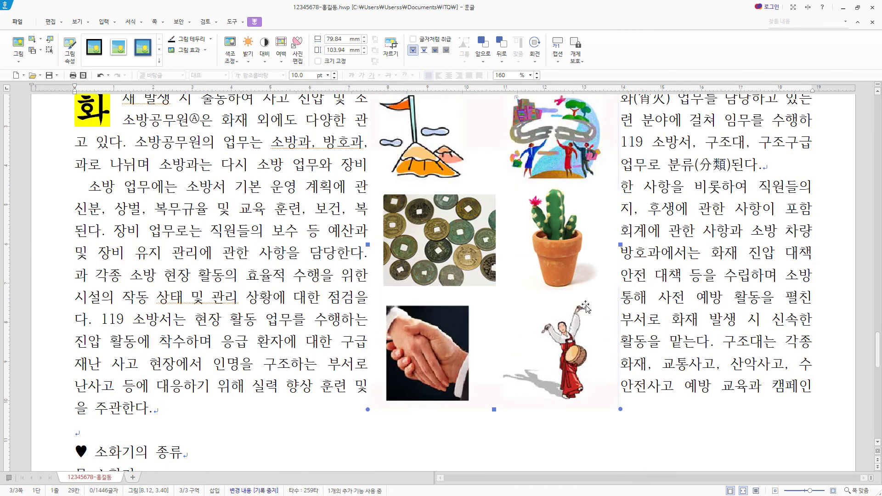
{"action": "scroll", "coordinate": [592, 326], "scroll_direction": "up", "scroll_amount": 3}
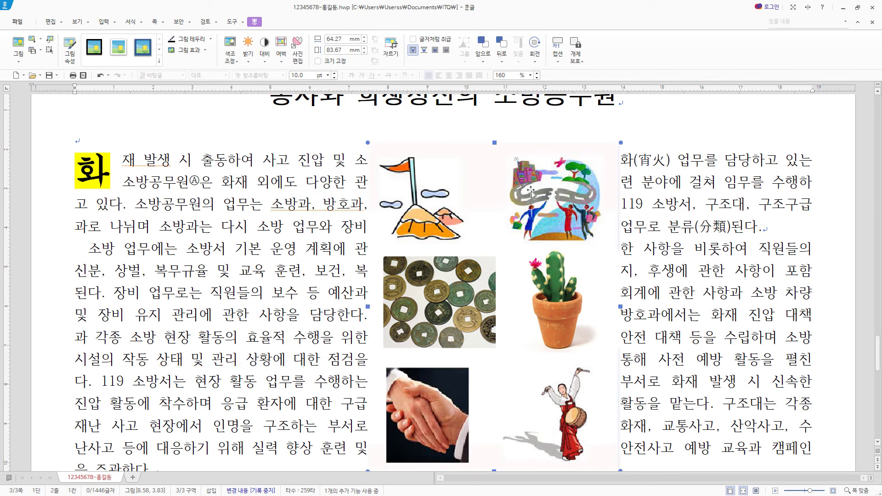
Step: Crop the picture to the upper-right illustration of people beneath the broken road, about 27.5 × 25.5 mm
{"action": "right_click", "coordinate": [481, 189]}
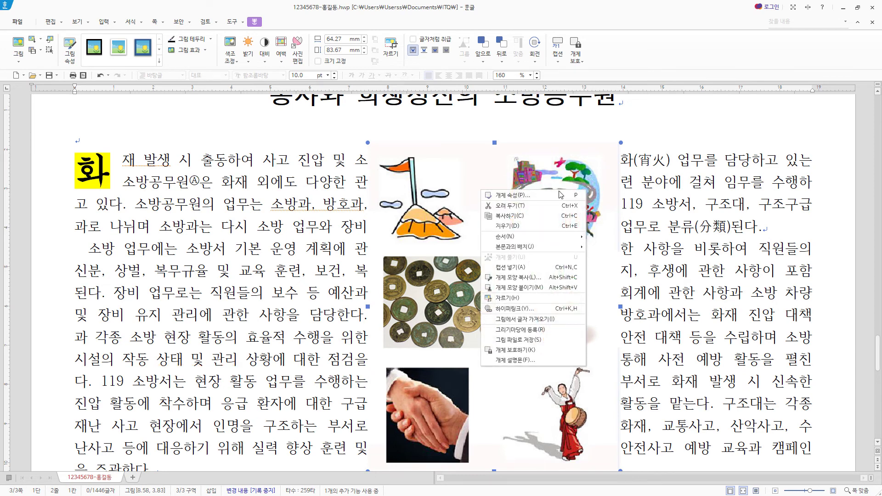
{"action": "left_click", "coordinate": [531, 299]}
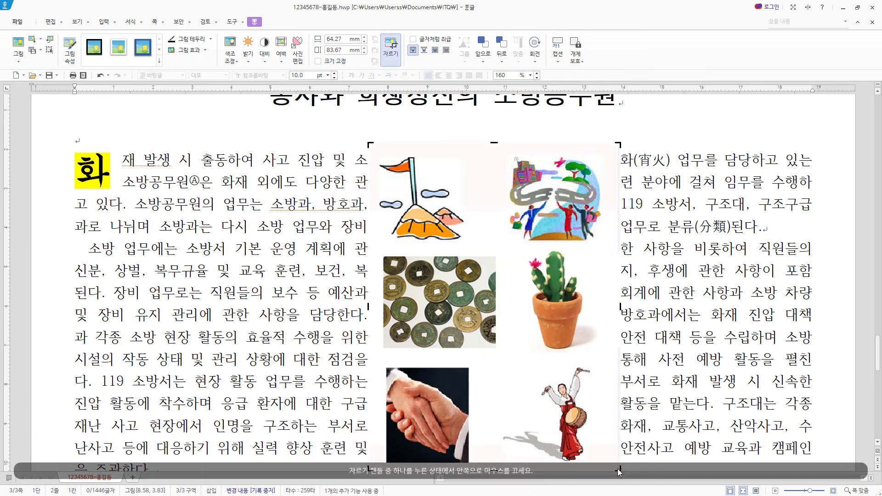
{"action": "left_click_drag", "start_coordinate": [618, 471], "coordinate": [609, 465]}
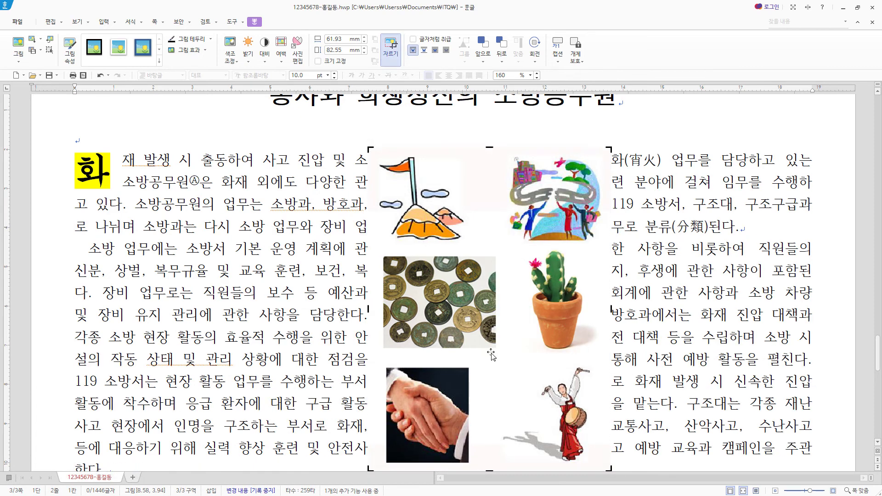
{"action": "left_click_drag", "start_coordinate": [373, 404], "coordinate": [503, 182]}
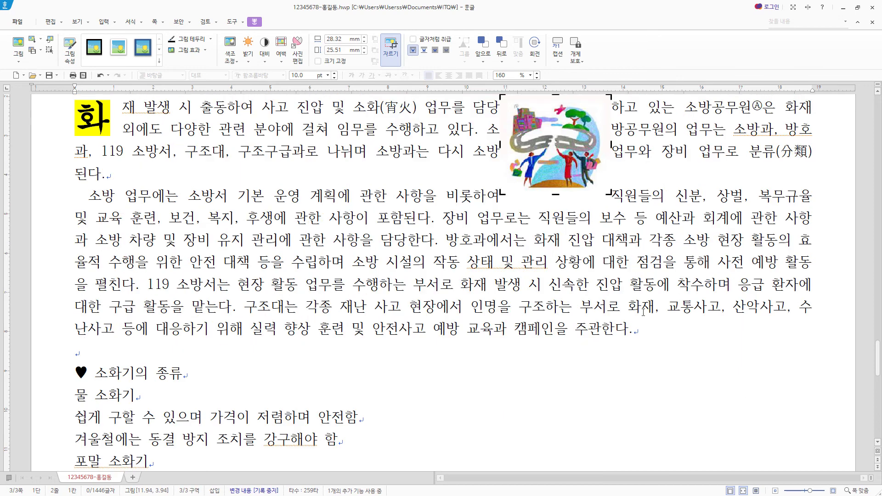
{"action": "scroll", "coordinate": [569, 329], "scroll_direction": "up", "scroll_amount": 2}
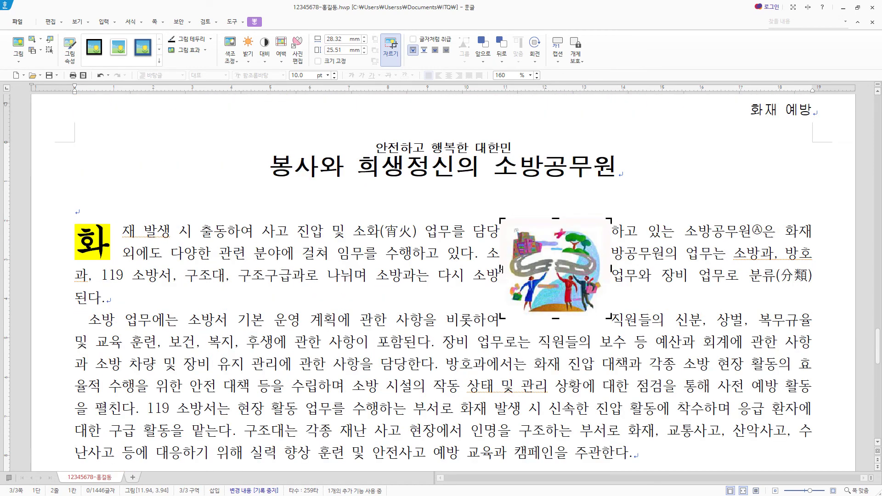
{"action": "left_click_drag", "start_coordinate": [501, 268], "coordinate": [504, 269]}
Step: Set the cropped picture's width and height to 40 mm each in its object properties
{"action": "right_click", "coordinate": [570, 265]}
{"action": "left_click", "coordinate": [596, 269]}
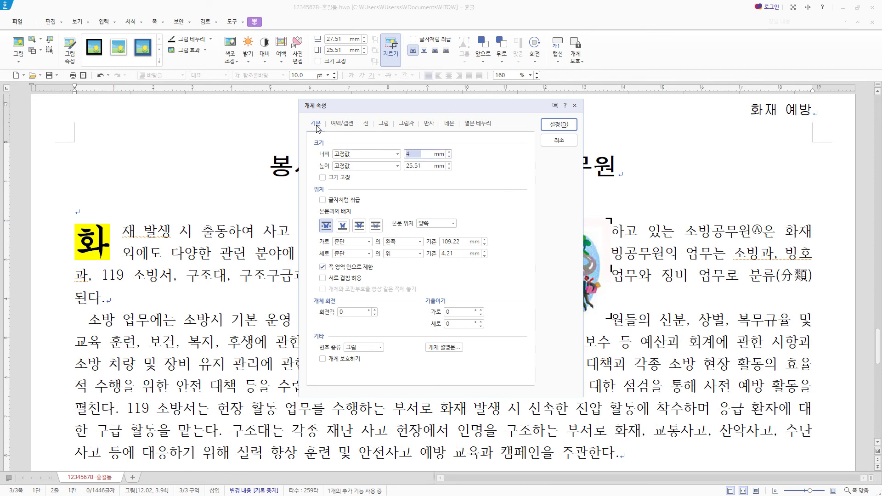
{"action": "type", "text": "40"}
{"action": "key", "text": "Tab"}
{"action": "key", "text": "Tab"}
{"action": "type", "text": "40"}
Step: Set the picture's left outer margin to 2 mm and apply the object properties
{"action": "left_click", "coordinate": [341, 124]}
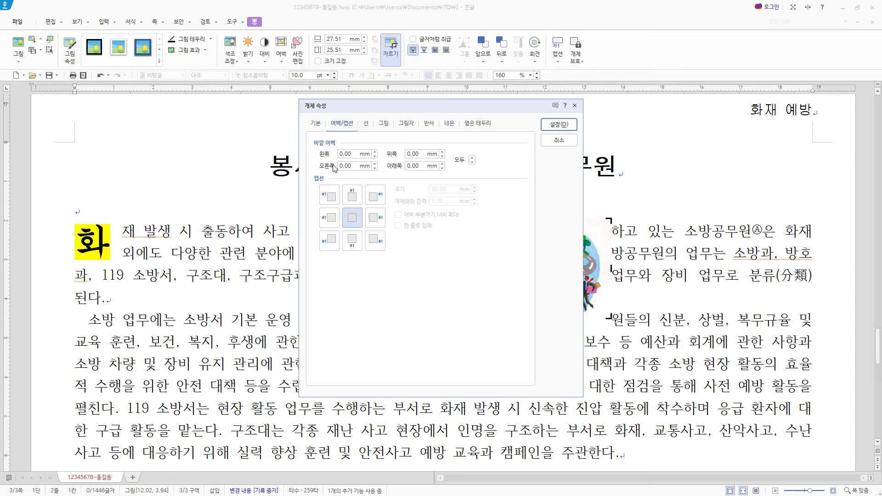
{"action": "double_click", "coordinate": [342, 154]}
{"action": "type", "text": "22"}
{"action": "key", "text": "Return"}
{"action": "left_click", "coordinate": [315, 124]}
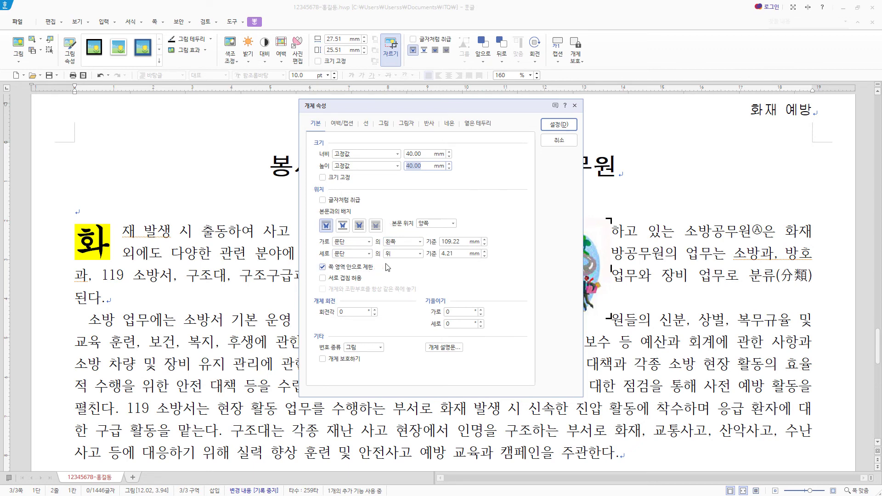
{"action": "left_click", "coordinate": [564, 126]}
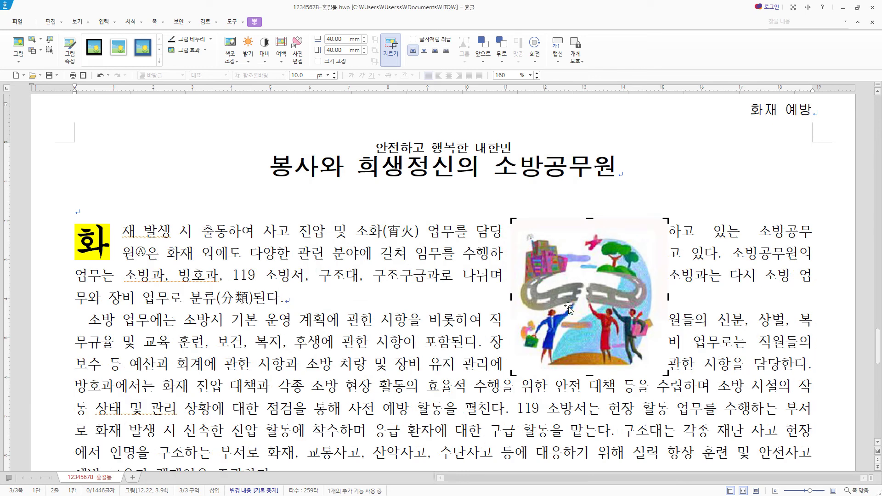
Step: Move the picture against the right margin, aligned with the first line of the opening paragraph
{"action": "left_click_drag", "start_coordinate": [568, 308], "coordinate": [867, 306]}
{"action": "left_click_drag", "start_coordinate": [820, 273], "coordinate": [788, 294]}
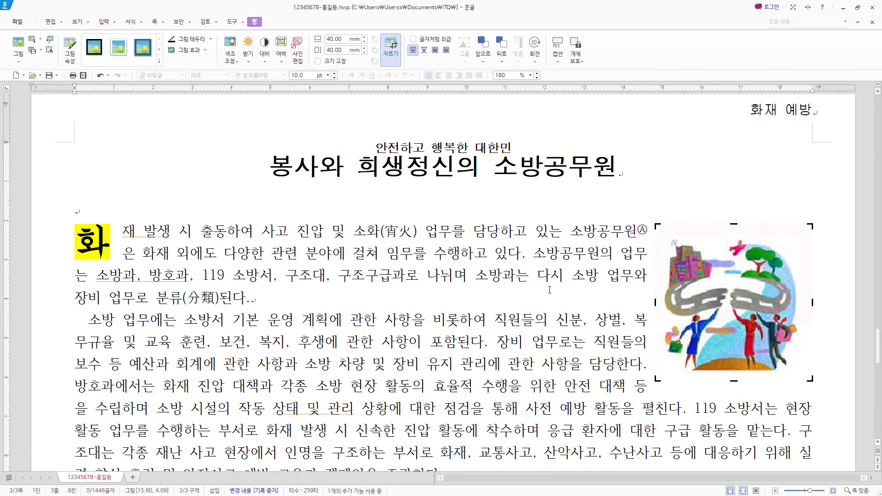
{"action": "left_click", "coordinate": [735, 287]}
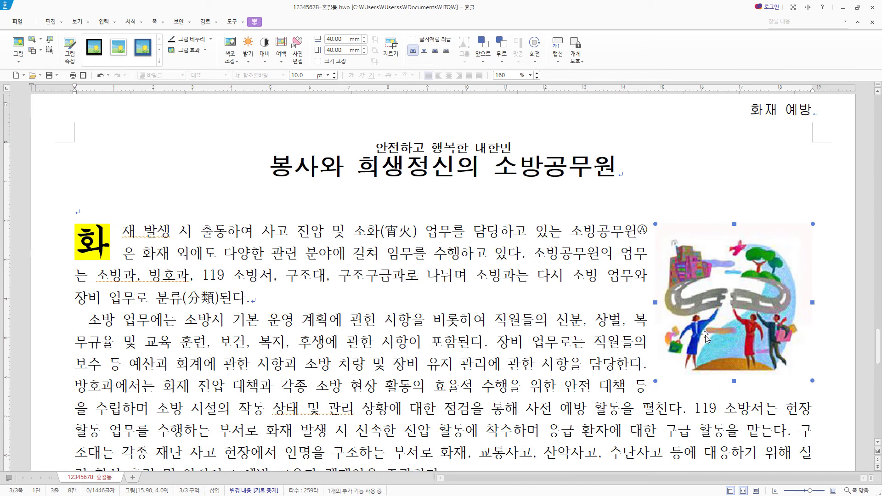
Step: Format the heading ♥ 소화기의 종류 in 궁서 at 18 pt
{"action": "scroll", "coordinate": [706, 339], "scroll_direction": "down", "scroll_amount": 2}
{"action": "scroll", "coordinate": [706, 338], "scroll_direction": "down", "scroll_amount": 2}
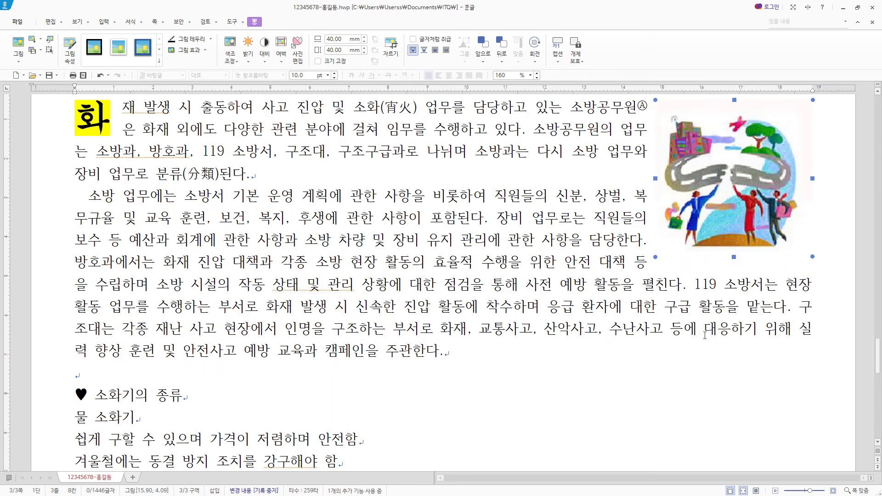
{"action": "left_click", "coordinate": [464, 358]}
{"action": "scroll", "coordinate": [464, 358], "scroll_direction": "down", "scroll_amount": 4}
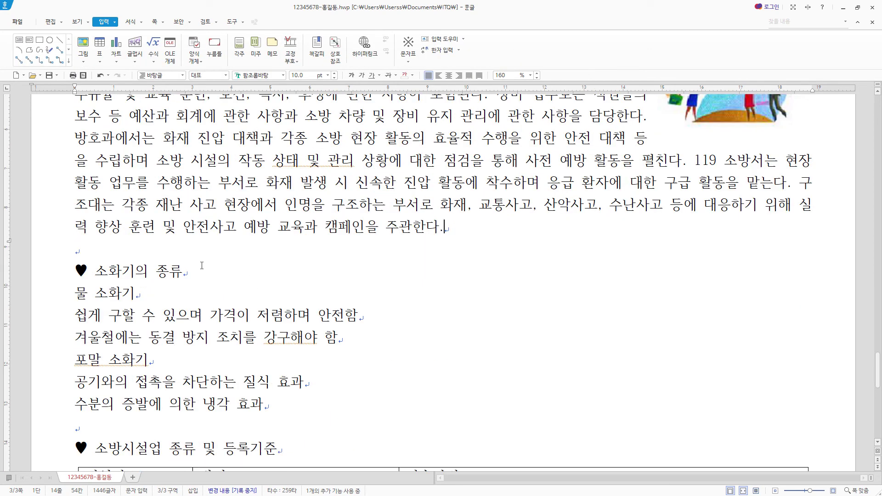
{"action": "left_click_drag", "start_coordinate": [194, 270], "coordinate": [77, 271]}
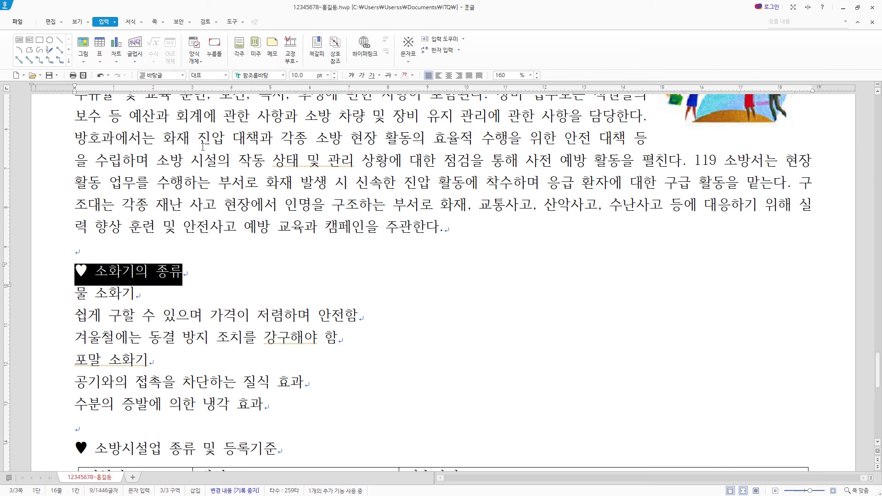
{"action": "left_click", "coordinate": [264, 76]}
{"action": "type", "text": "궁서"}
{"action": "key", "text": "Return"}
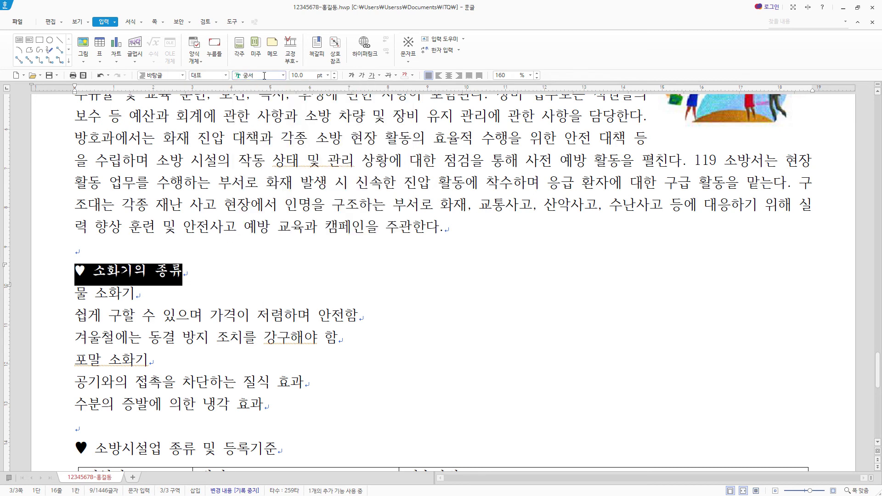
{"action": "left_click", "coordinate": [296, 77]}
{"action": "type", "text": "18"}
{"action": "key", "text": "Return"}
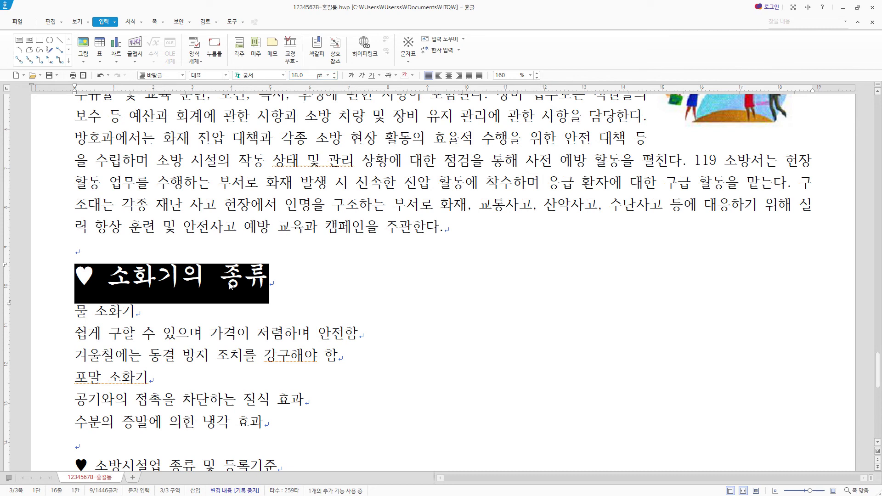
{"action": "left_click", "coordinate": [197, 296]}
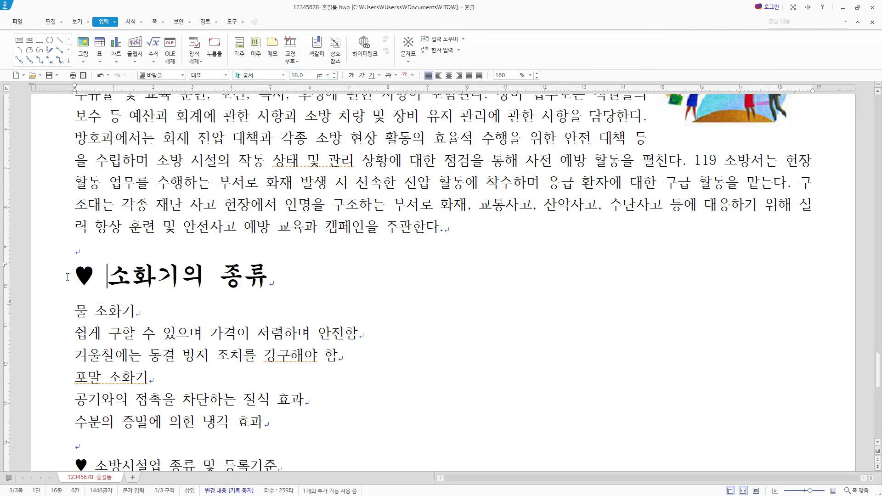
Step: Set the character color of the heading text 소화기의 종류 to white, excluding the heart symbol
{"action": "left_click_drag", "start_coordinate": [74, 276], "coordinate": [273, 277]}
{"action": "left_click", "coordinate": [133, 278]}
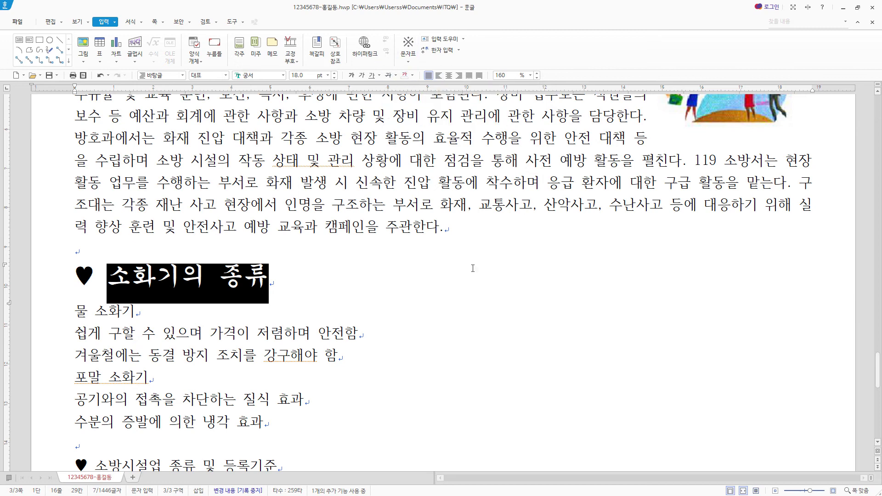
{"action": "right_click", "coordinate": [225, 276]}
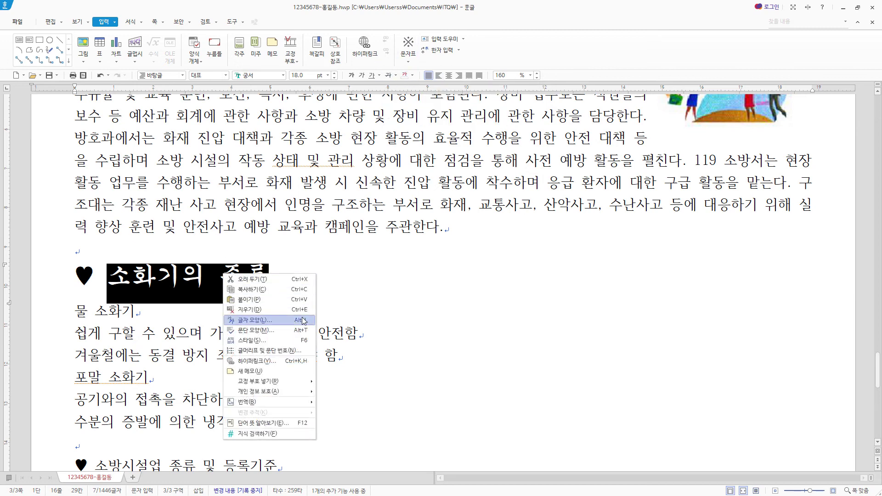
{"action": "left_click", "coordinate": [303, 320]}
{"action": "left_click", "coordinate": [376, 258]}
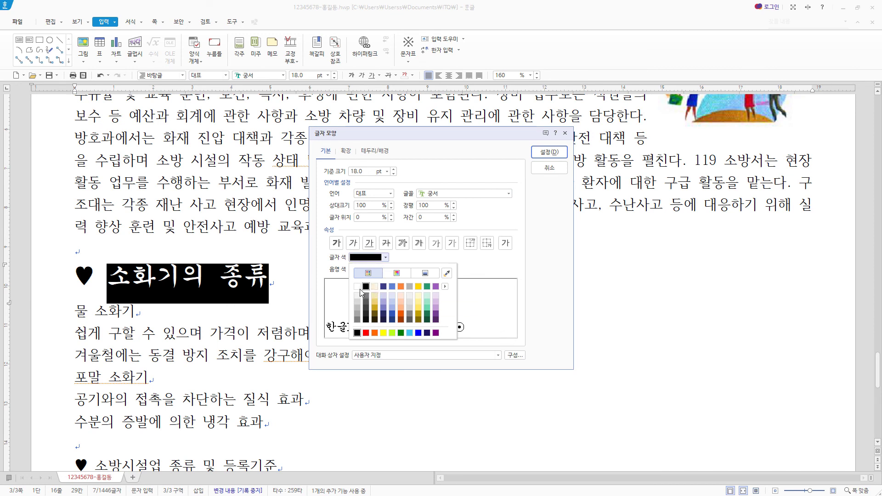
{"action": "left_click", "coordinate": [395, 273]}
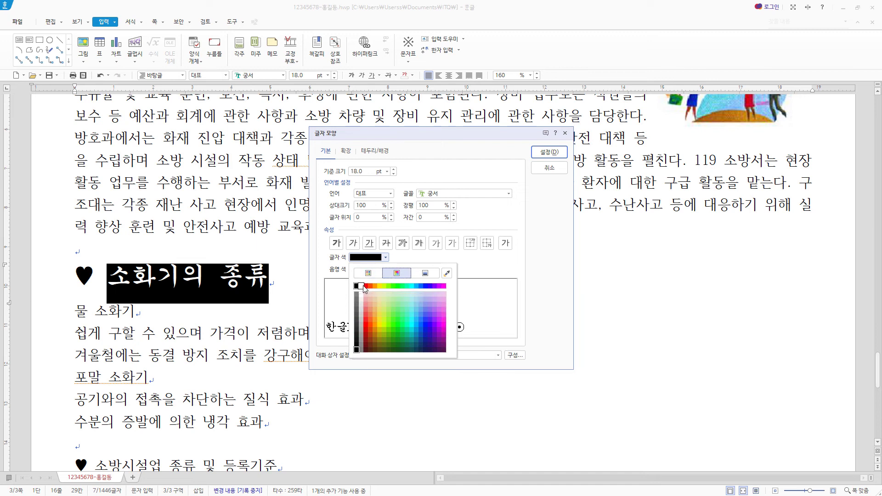
{"action": "left_click", "coordinate": [361, 286]}
Step: Give the heading text 소화기의 종류 a red shading color and apply the character format
{"action": "left_click", "coordinate": [378, 274]}
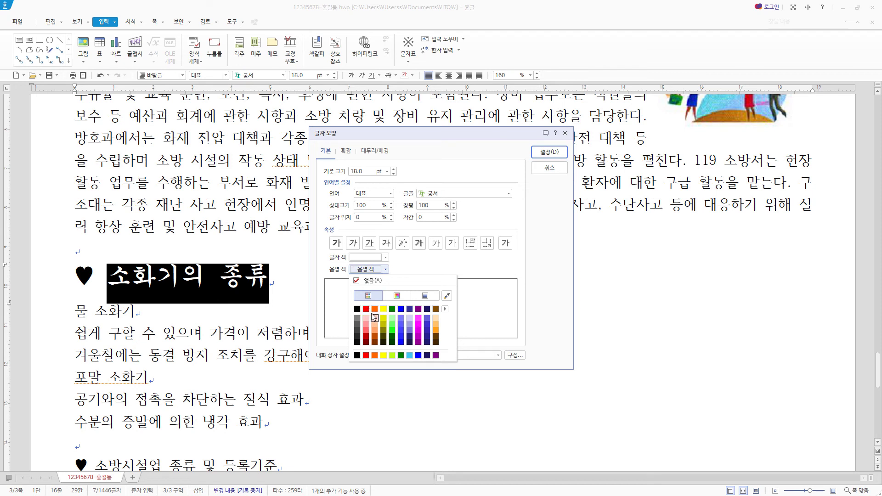
{"action": "left_click", "coordinate": [446, 310]}
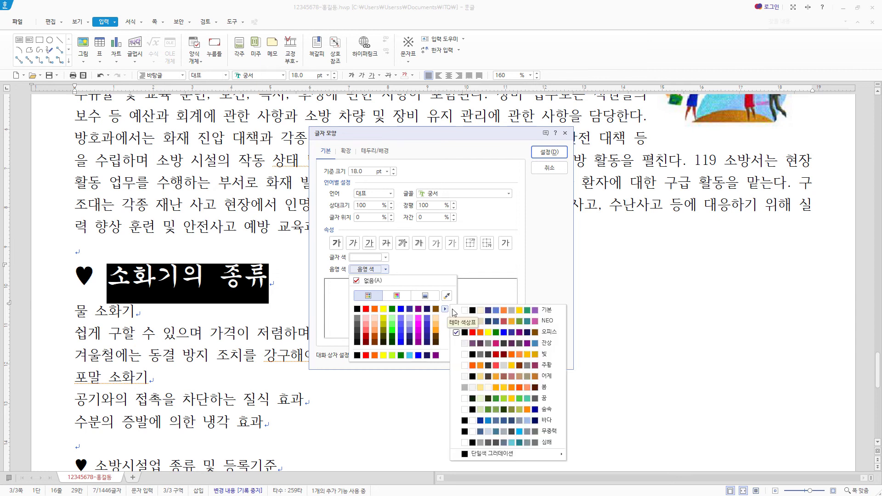
{"action": "left_click", "coordinate": [367, 309]}
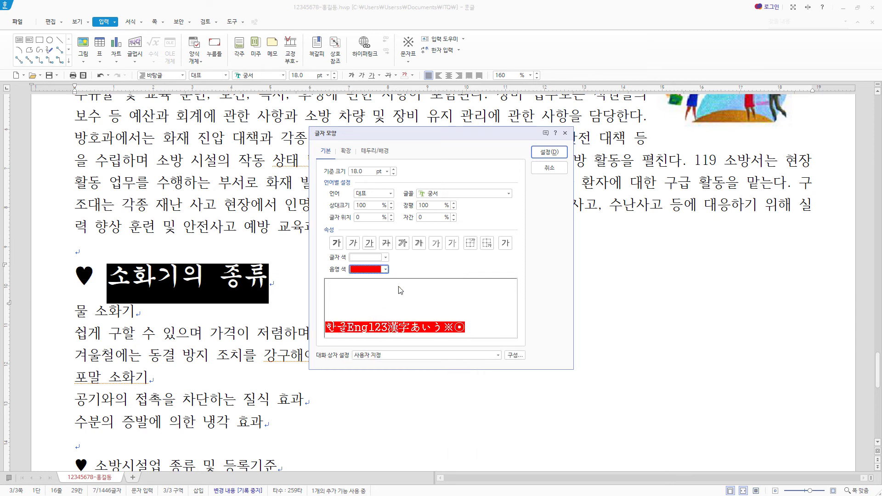
{"action": "left_click", "coordinate": [549, 152]}
Step: Choose the 1. 가. 1) 가) paragraph numbering for the six lines from 물 소화기 to 수분의 증발에 의한 냉각 효과 and open its custom definition
{"action": "scroll", "coordinate": [408, 329], "scroll_direction": "down", "scroll_amount": 3}
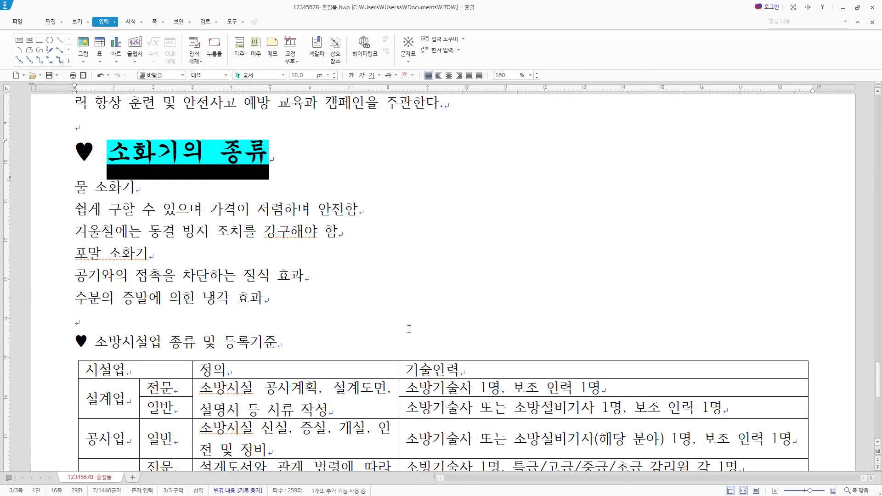
{"action": "mouse_move", "coordinate": [72, 185]}
{"action": "left_mouse_down"}
{"action": "mouse_move", "coordinate": [151, 255]}
{"action": "mouse_move", "coordinate": [286, 293]}
{"action": "left_mouse_up"}
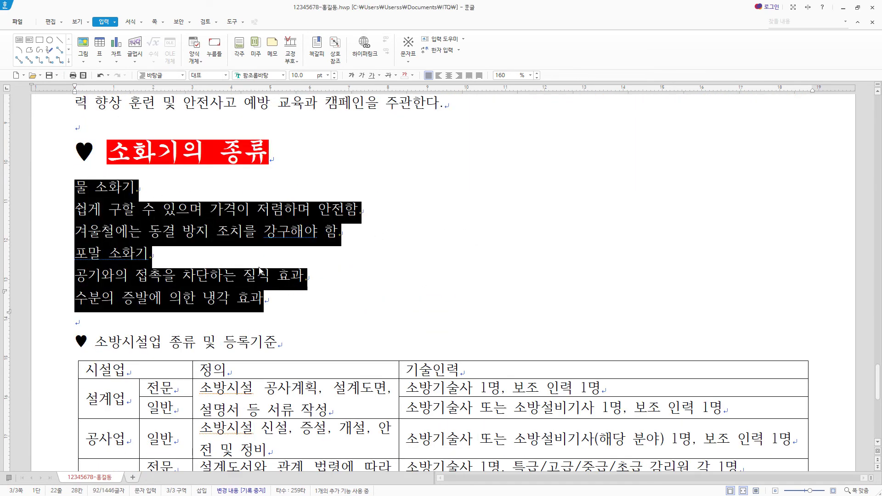
{"action": "scroll", "coordinate": [260, 271], "scroll_direction": "down", "scroll_amount": 2}
{"action": "right_click", "coordinate": [264, 160]}
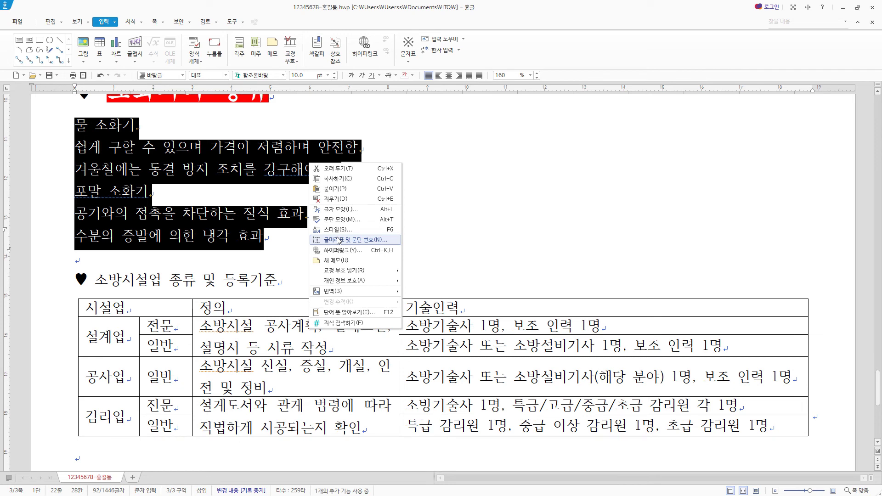
{"action": "left_click", "coordinate": [375, 244]}
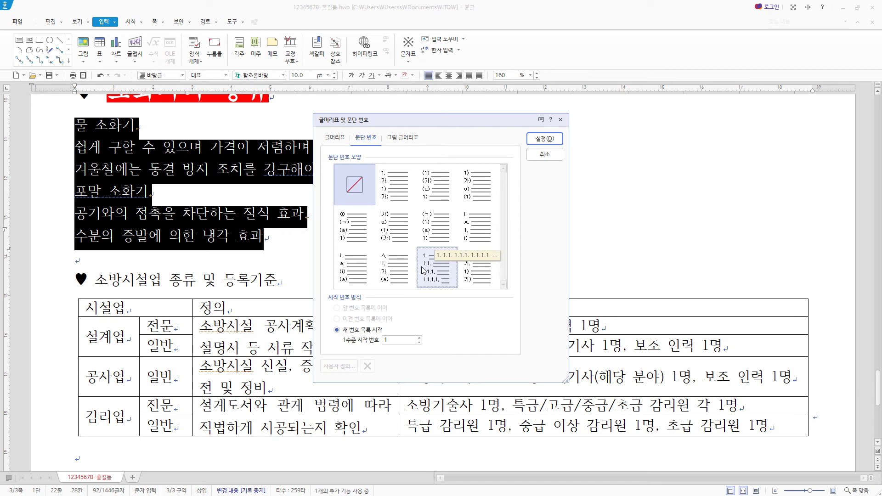
{"action": "left_click", "coordinate": [396, 190]}
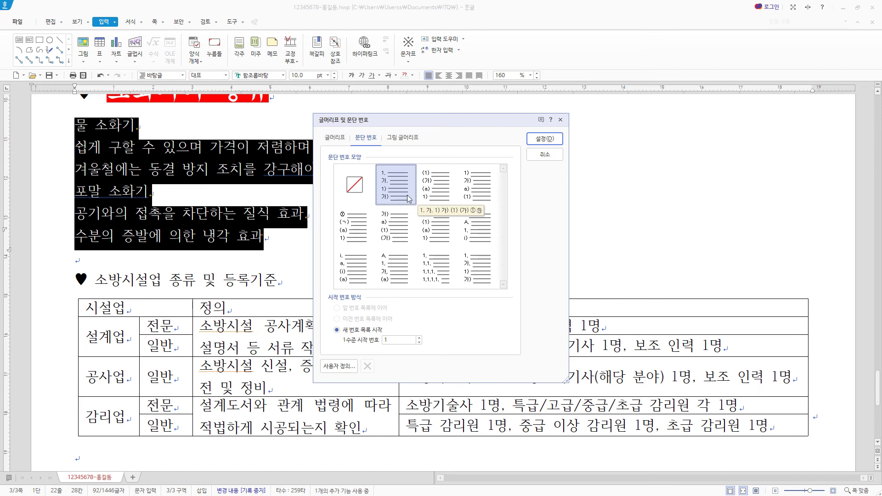
{"action": "left_click", "coordinate": [345, 369]}
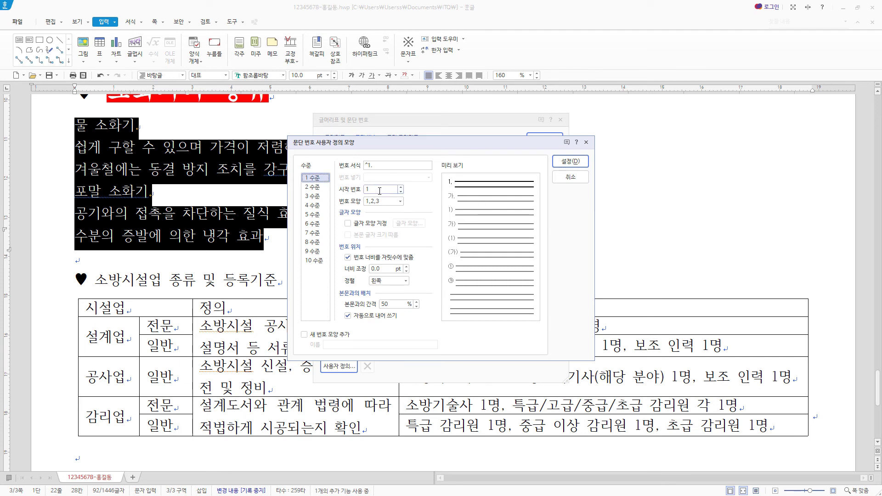
Step: Define numbering level 1 with the 1,2,3 number shape, a 20 pt width adjustment and right alignment
{"action": "left_click", "coordinate": [393, 203]}
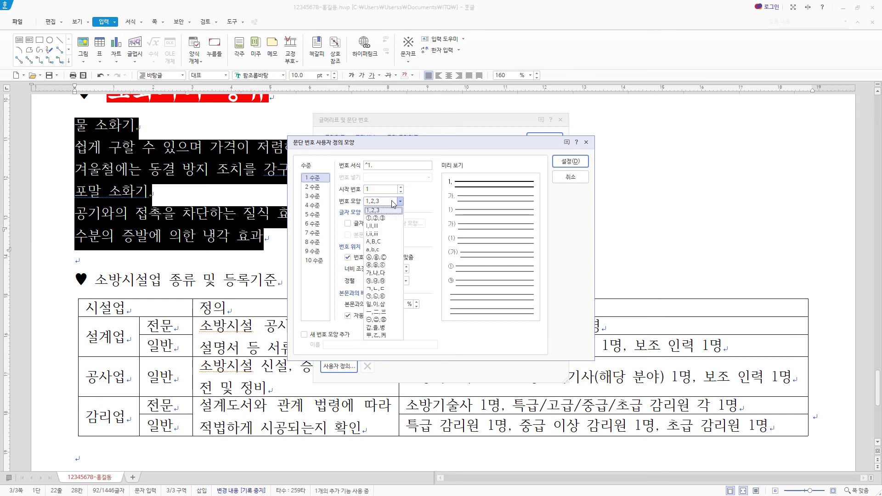
{"action": "left_click", "coordinate": [414, 212]}
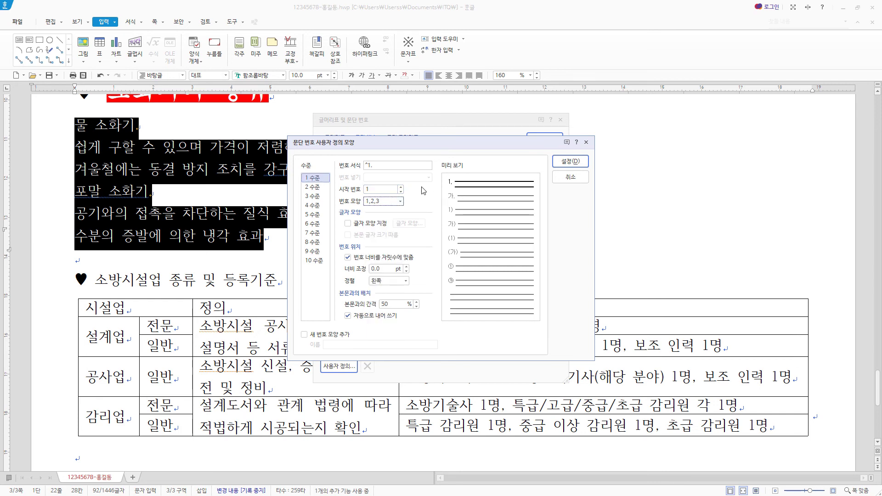
{"action": "left_click", "coordinate": [375, 166]}
{"action": "left_click", "coordinate": [387, 266]}
{"action": "type", "text": "20"}
{"action": "left_click", "coordinate": [388, 280]}
{"action": "left_click", "coordinate": [390, 306]}
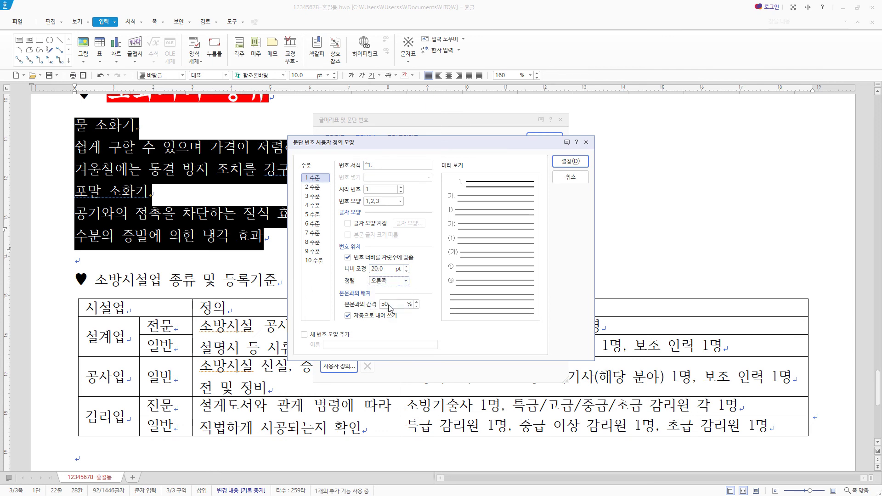
Step: Define numbering level 2 with the 가,나,다 shape, a 30 pt width adjustment and right alignment, and apply the numbering to the selected lines
{"action": "left_click", "coordinate": [318, 186]}
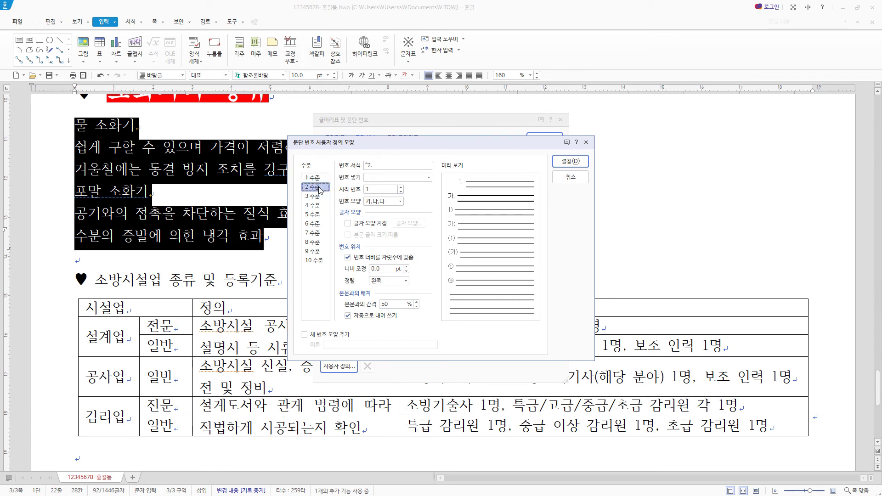
{"action": "left_click", "coordinate": [388, 202]}
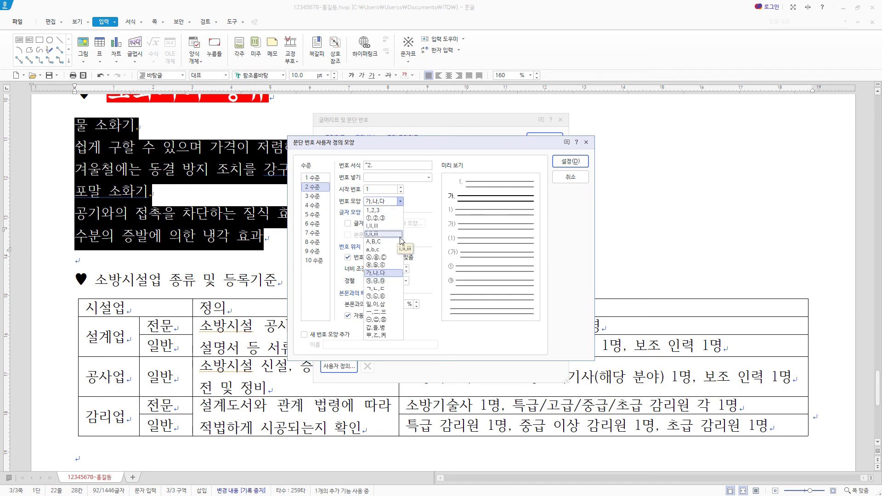
{"action": "left_click", "coordinate": [383, 273]}
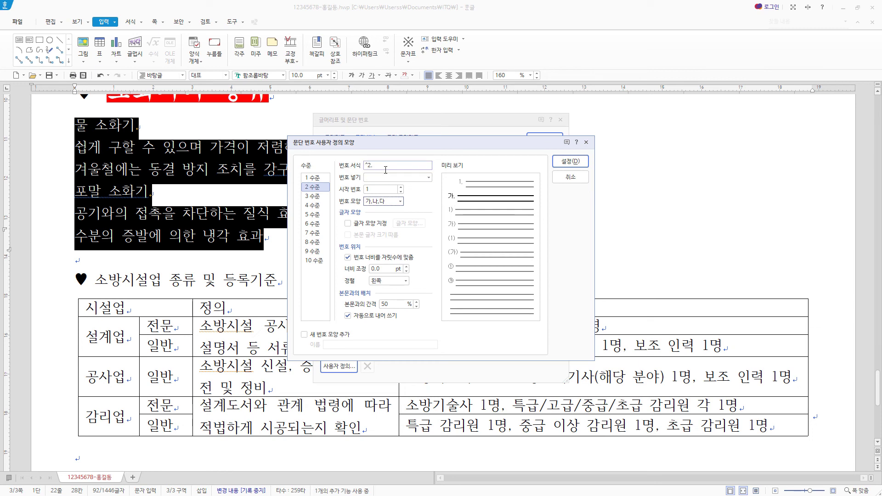
{"action": "key", "text": "Tab"}
{"action": "key", "text": "Tab"}
{"action": "key", "text": "Tab"}
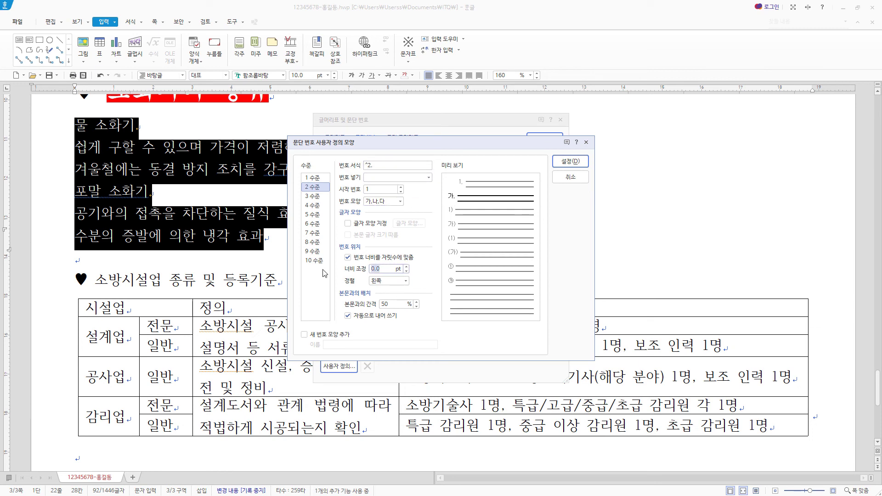
{"action": "type", "text": "30"}
{"action": "left_click", "coordinate": [379, 281]}
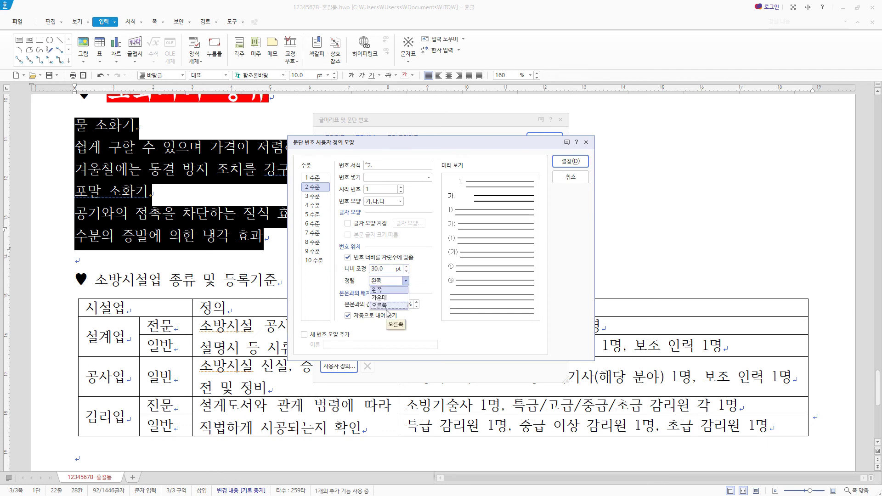
{"action": "left_click", "coordinate": [380, 305]}
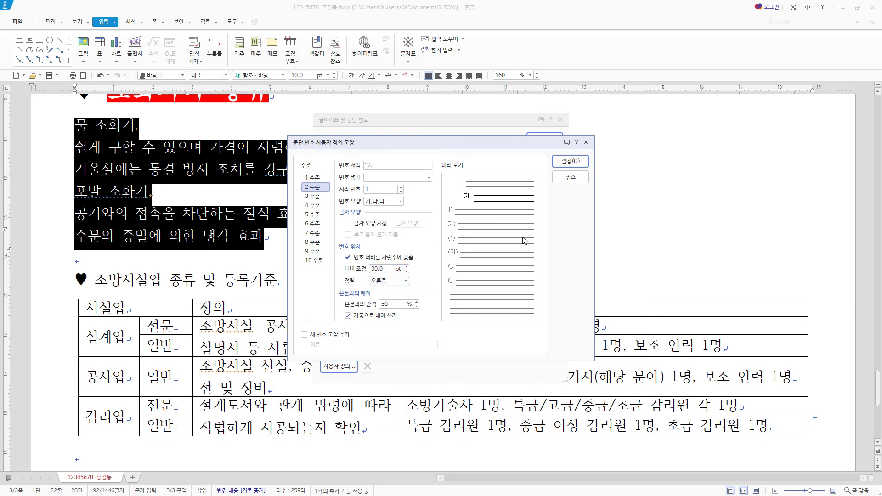
{"action": "left_click", "coordinate": [579, 163]}
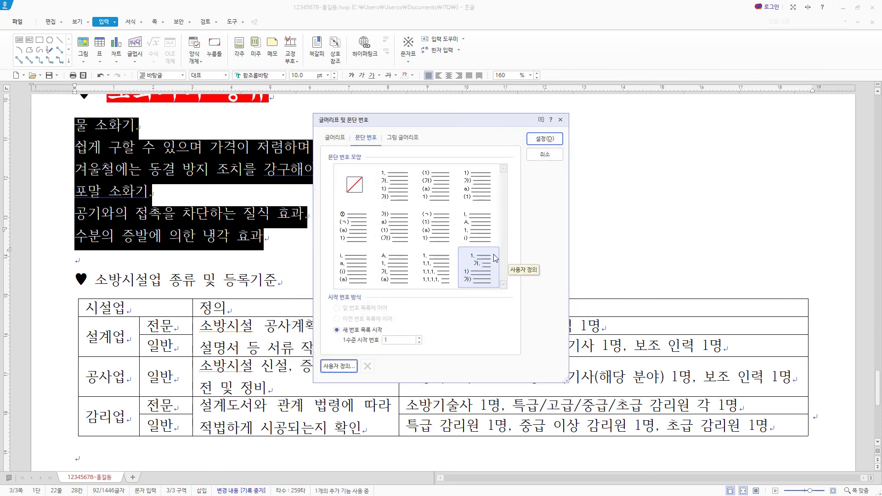
{"action": "left_click", "coordinate": [554, 141]}
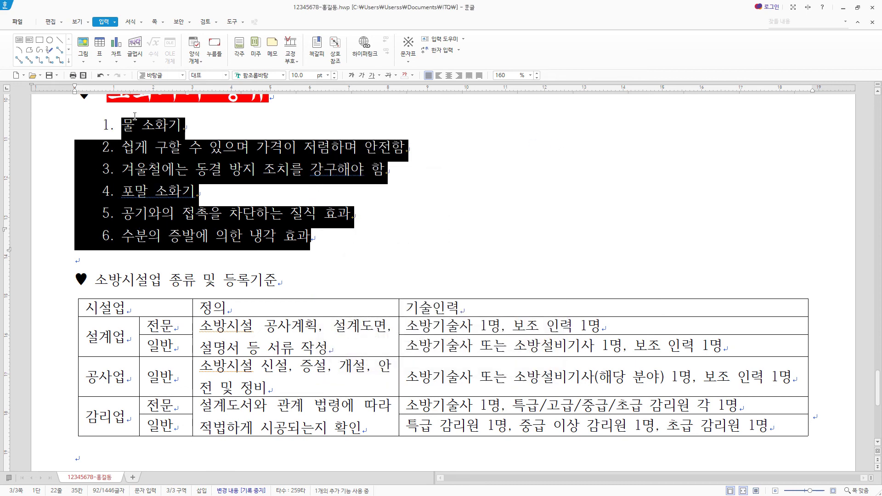
Step: Demote the two description lines under 물 소화기 and the two under 포말 소화기 by one numbering level
{"action": "left_click", "coordinate": [134, 190]}
{"action": "left_click_drag", "start_coordinate": [462, 170], "coordinate": [86, 158]}
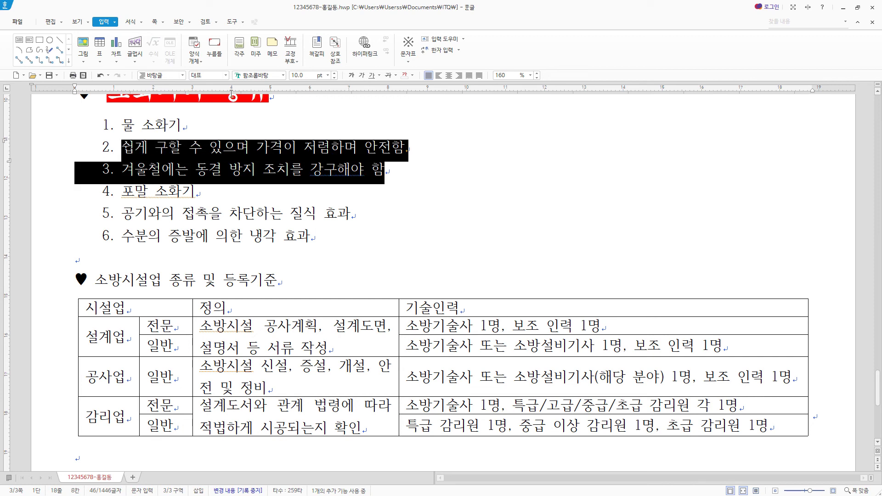
{"action": "left_click", "coordinate": [131, 22]}
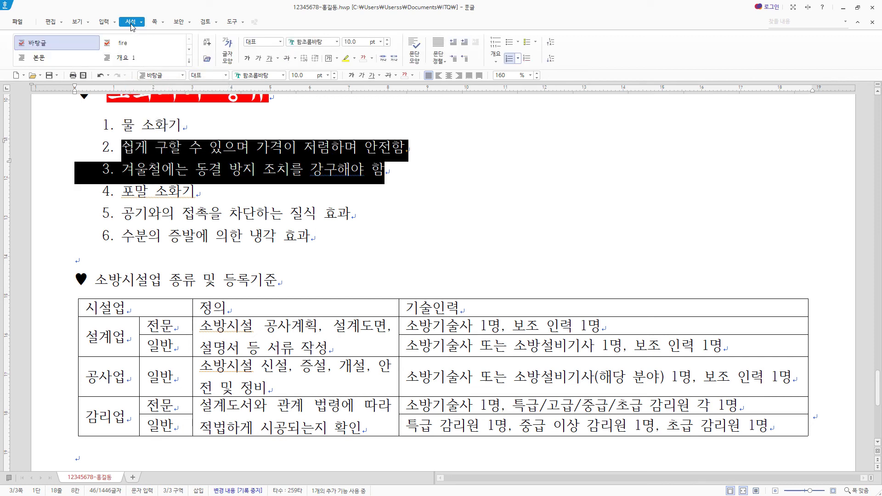
{"action": "left_click", "coordinate": [556, 61]}
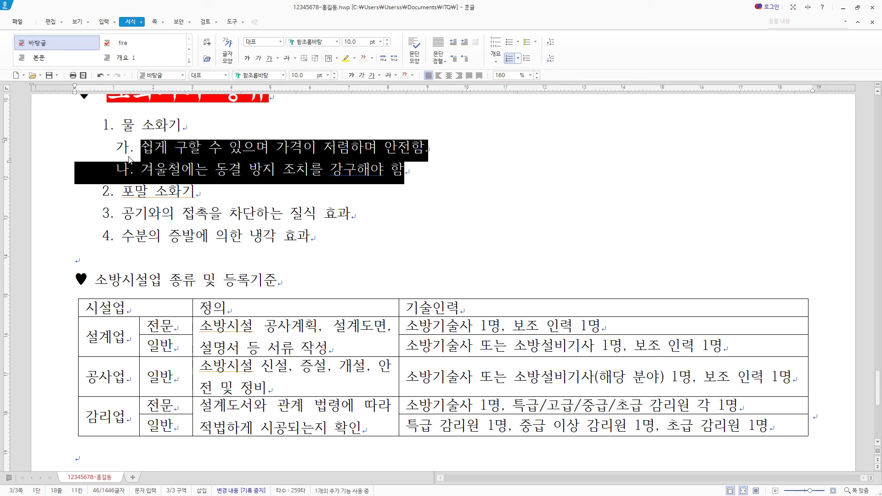
{"action": "left_click_drag", "start_coordinate": [312, 238], "coordinate": [96, 216]}
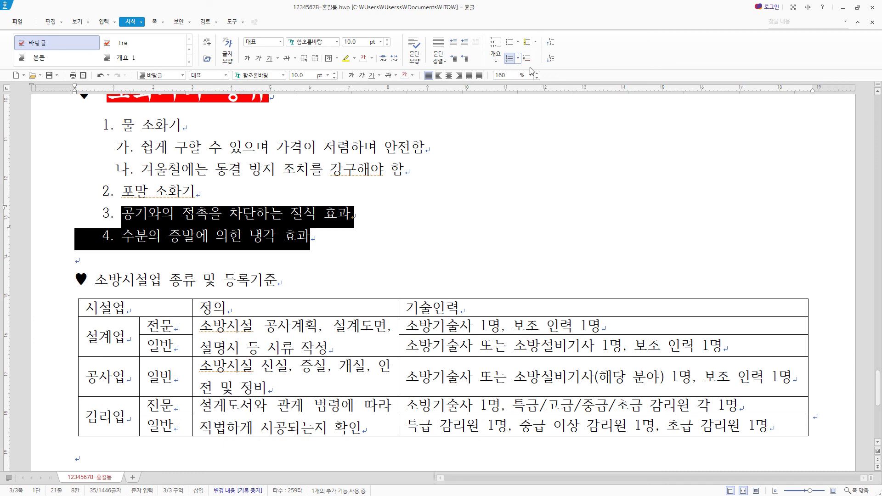
{"action": "left_click", "coordinate": [551, 58]}
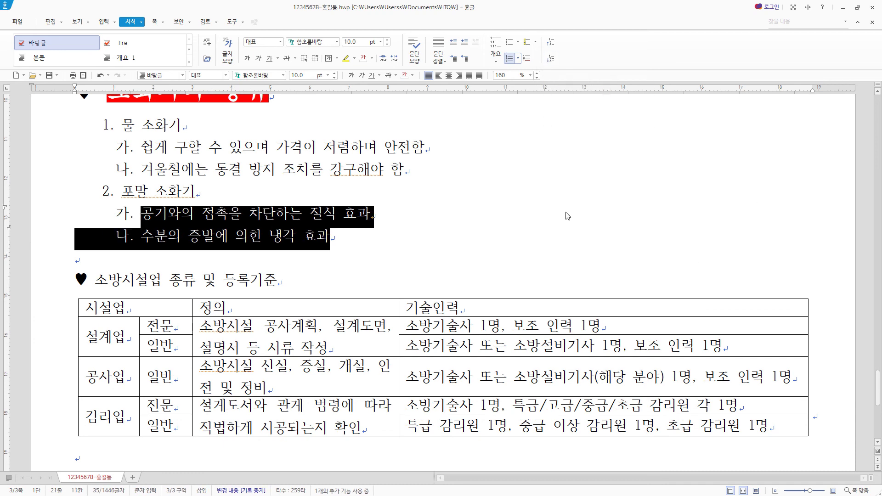
Step: Set the line spacing of the whole numbered list to 180%
{"action": "left_click", "coordinate": [245, 232]}
{"action": "left_click_drag", "start_coordinate": [332, 237], "coordinate": [95, 123]}
{"action": "left_click", "coordinate": [526, 76]}
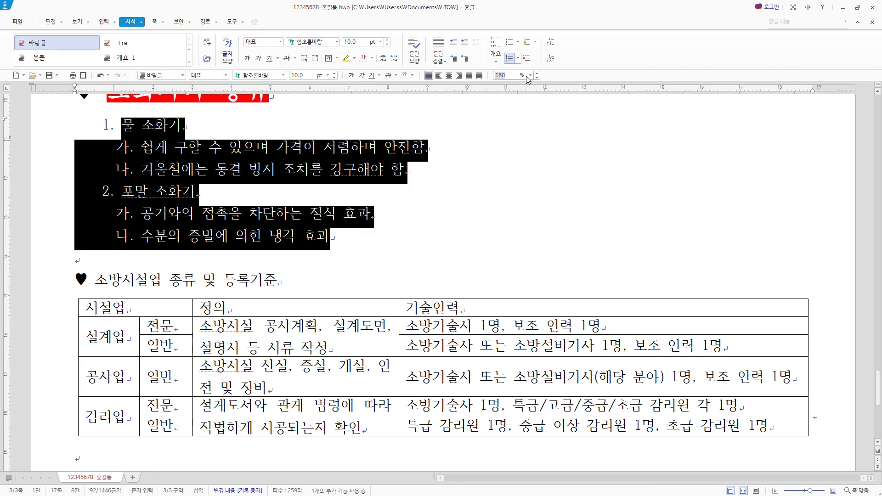
{"action": "left_click", "coordinate": [530, 75]}
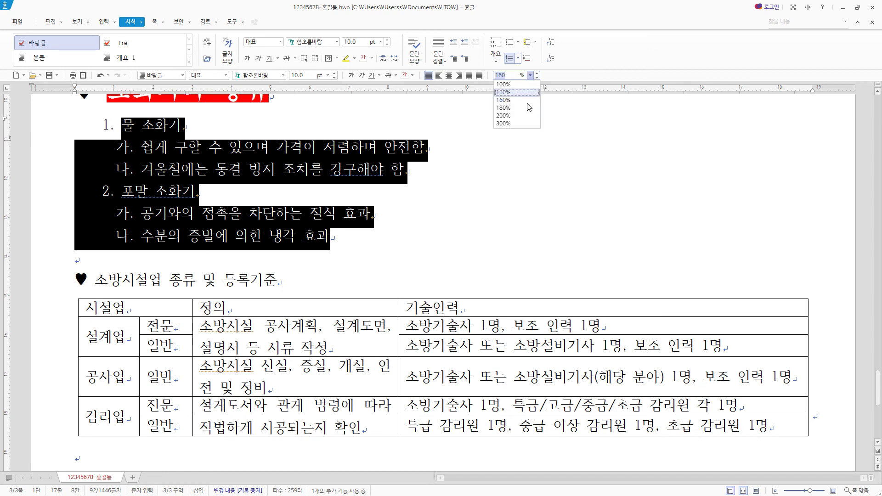
{"action": "left_click", "coordinate": [524, 114]}
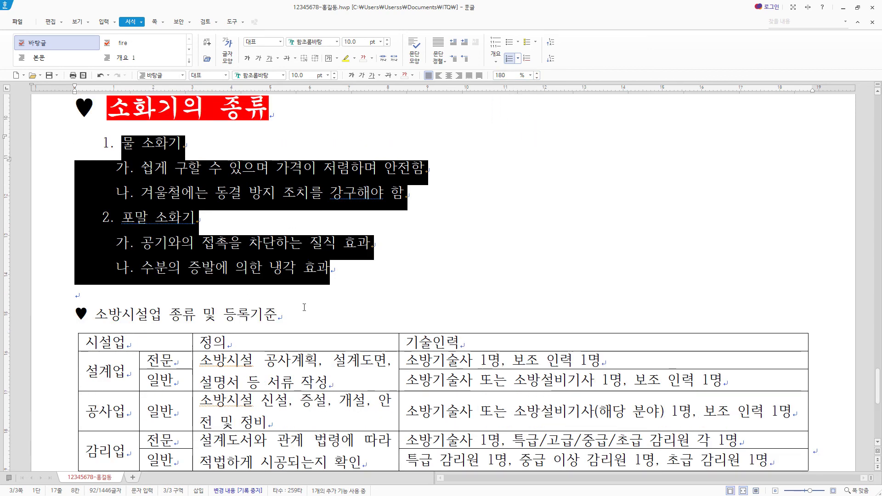
Step: Set the heading line 소방시설업 종류 및 등록기준, including its heart symbol, to the 궁서 font at 18 pt
{"action": "left_click_drag", "start_coordinate": [304, 307], "coordinate": [76, 312]}
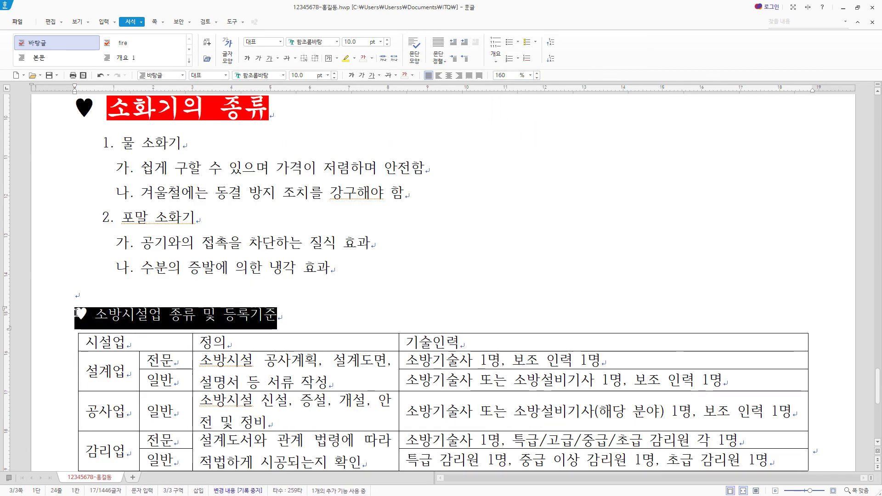
{"action": "left_click", "coordinate": [262, 75]}
{"action": "left_click", "coordinate": [261, 77]}
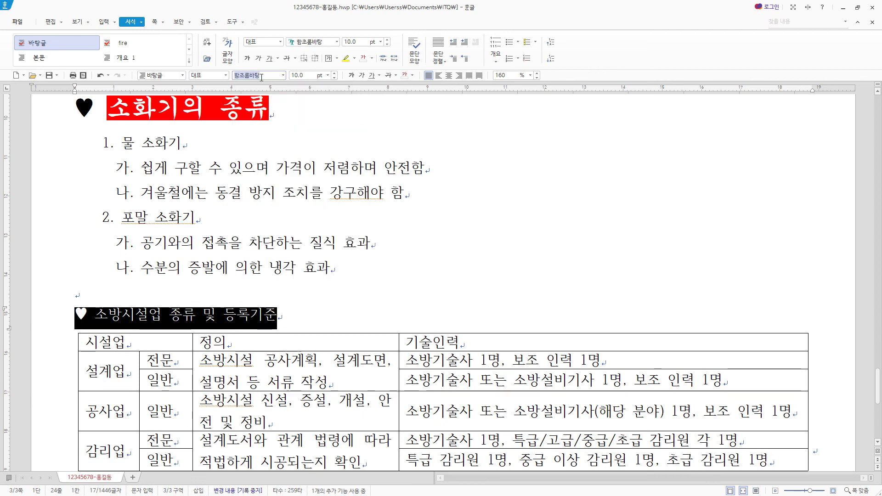
{"action": "type", "text": "궁서"}
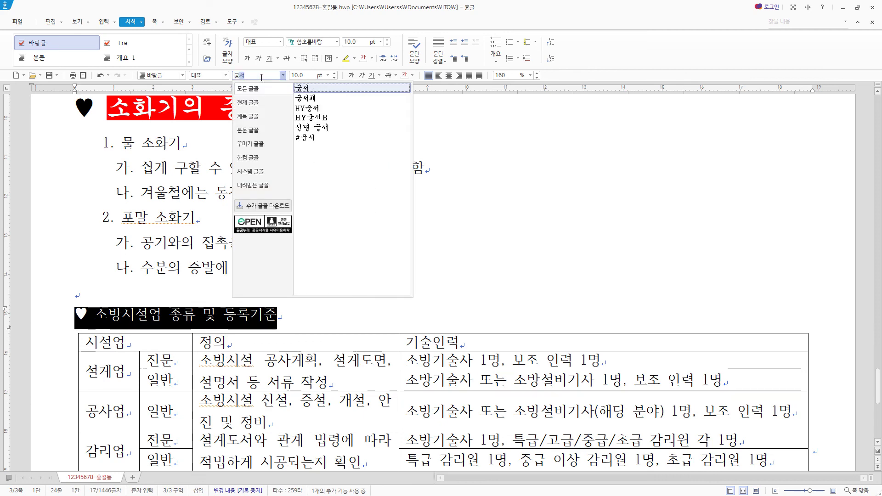
{"action": "key", "text": "Return"}
{"action": "left_click", "coordinate": [307, 75]}
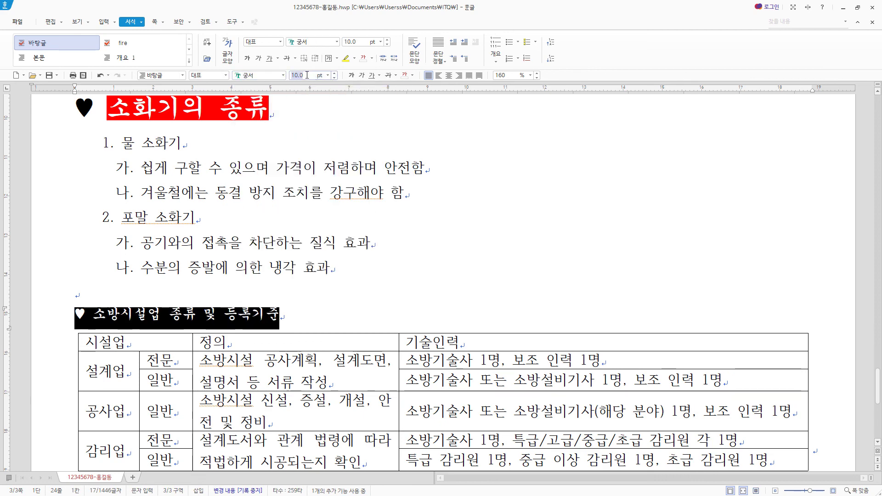
{"action": "type", "text": "18"}
{"action": "key", "text": "Return"}
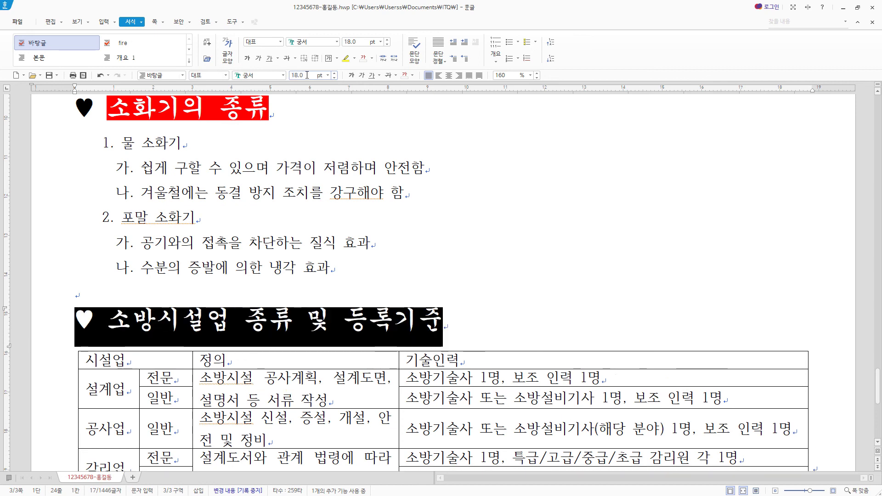
{"action": "key", "text": "Escape"}
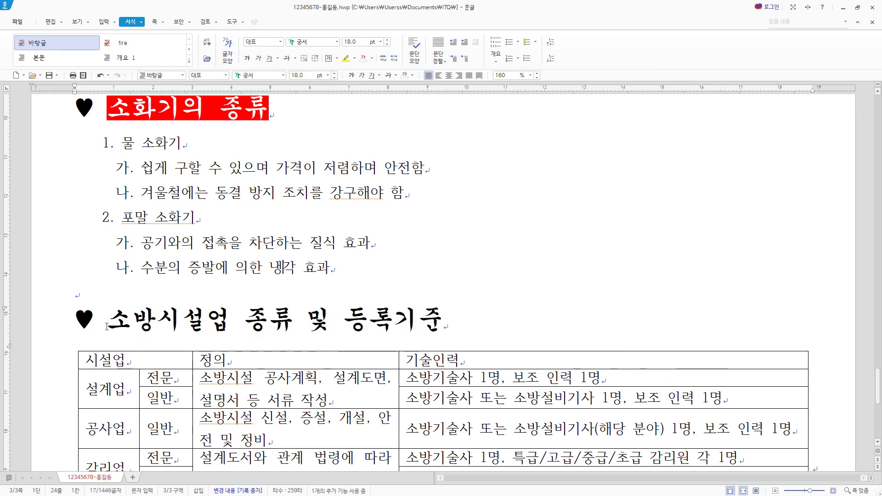
Step: Underline the heading text 소방시설업 종류 및 등록기준, leaving out the heart symbol
{"action": "left_click_drag", "start_coordinate": [112, 325], "coordinate": [432, 320]}
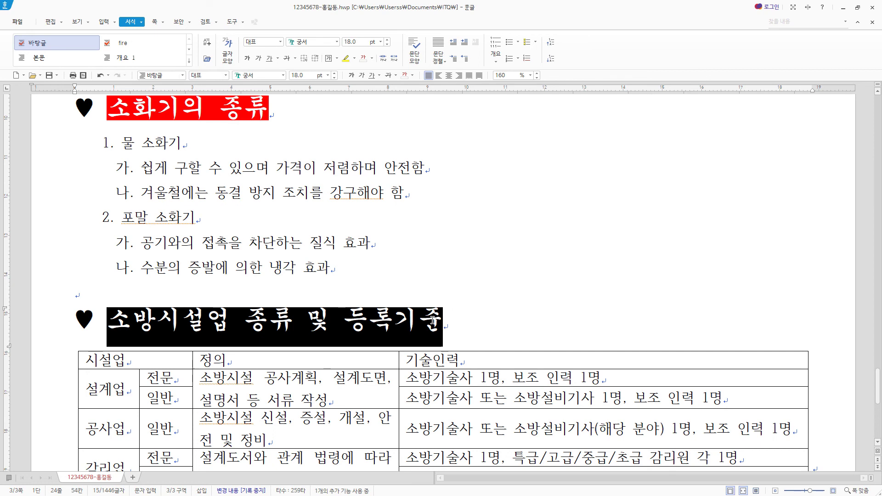
{"action": "left_click", "coordinate": [372, 75]}
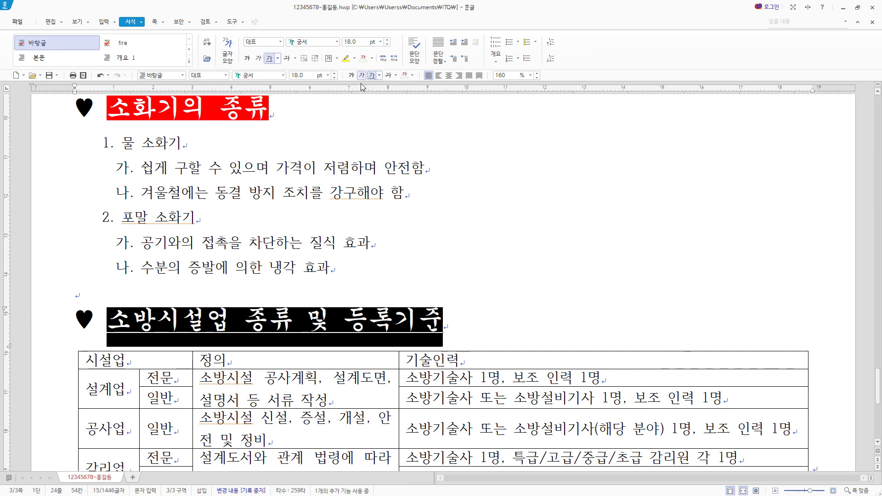
{"action": "left_click", "coordinate": [337, 324]}
Step: Add hollow-circle emphasis marks above the word 소방시설업 in the underlined heading
{"action": "left_click_drag", "start_coordinate": [108, 322], "coordinate": [230, 321]}
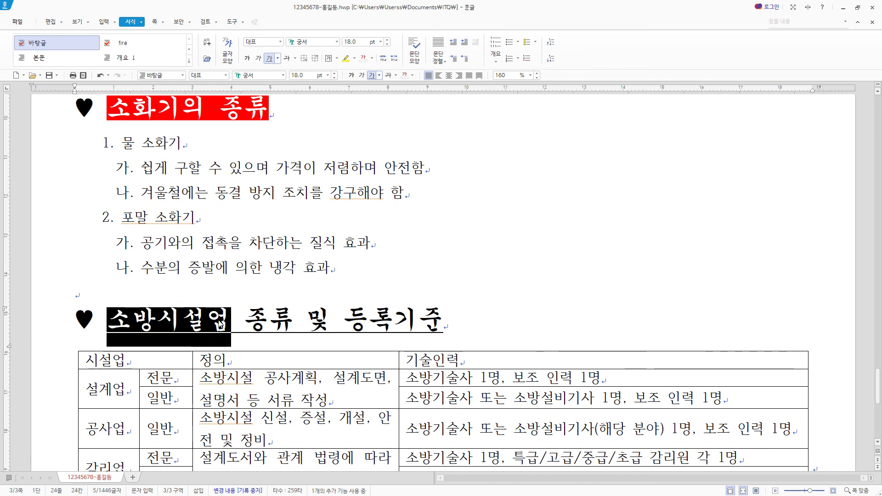
{"action": "right_click", "coordinate": [221, 322]}
{"action": "key", "text": "Return"}
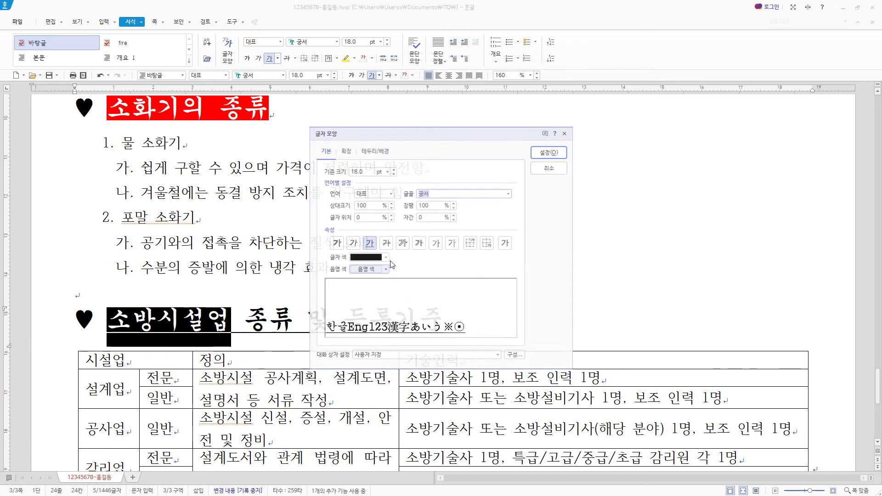
{"action": "left_click", "coordinate": [348, 152]}
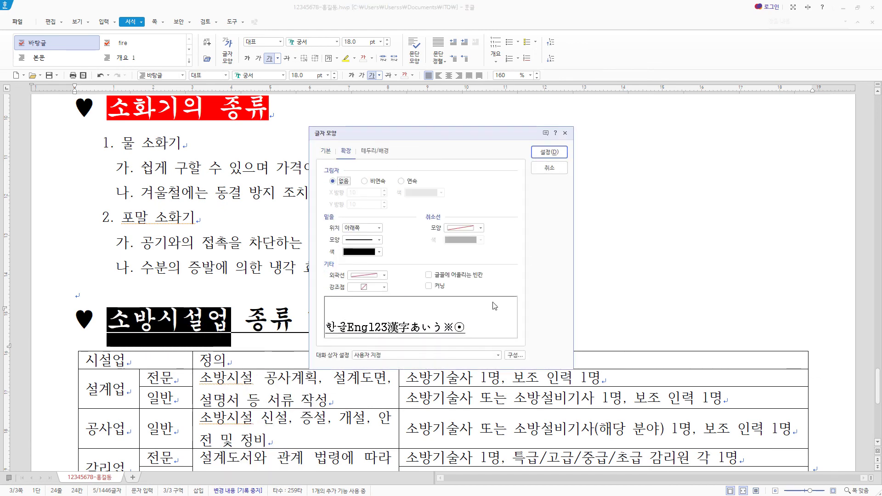
{"action": "left_click", "coordinate": [383, 287]}
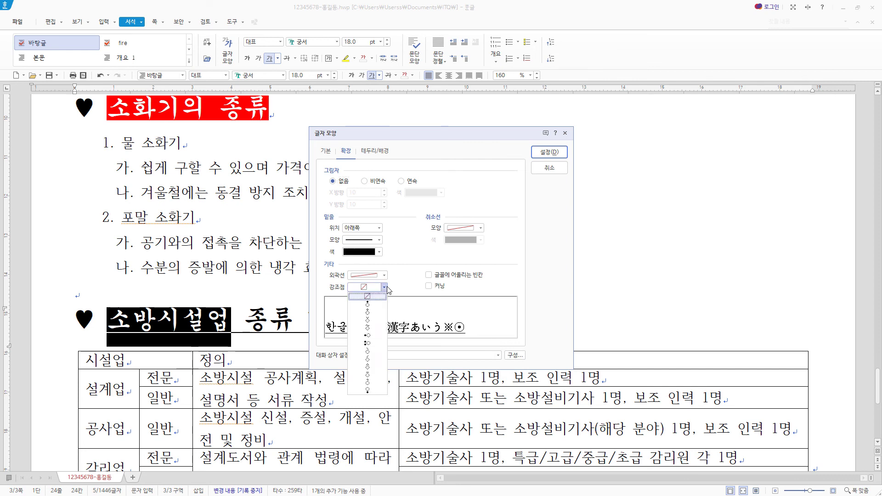
{"action": "left_click", "coordinate": [367, 312]}
{"action": "left_click", "coordinate": [549, 152]}
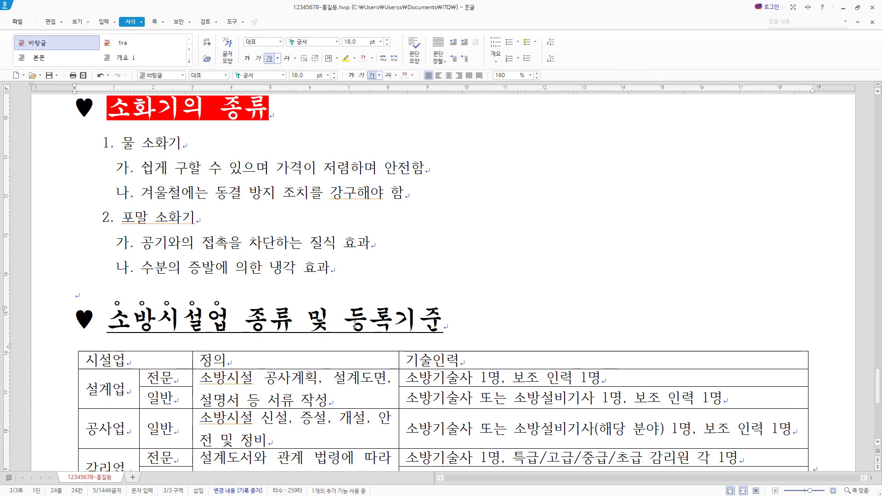
Step: Add the same hollow-circle emphasis marks above the word 등록기준 in the heading
{"action": "left_click_drag", "start_coordinate": [343, 321], "coordinate": [444, 324]}
{"action": "right_click", "coordinate": [432, 326]}
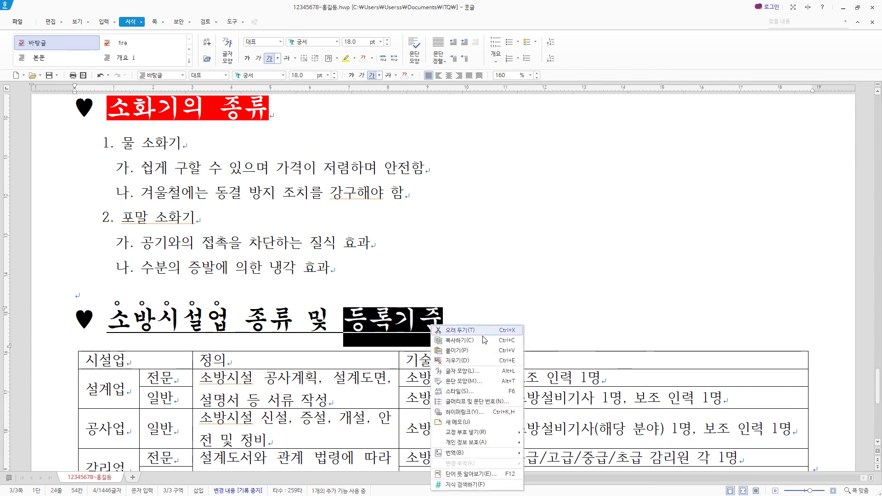
{"action": "left_click", "coordinate": [464, 371]}
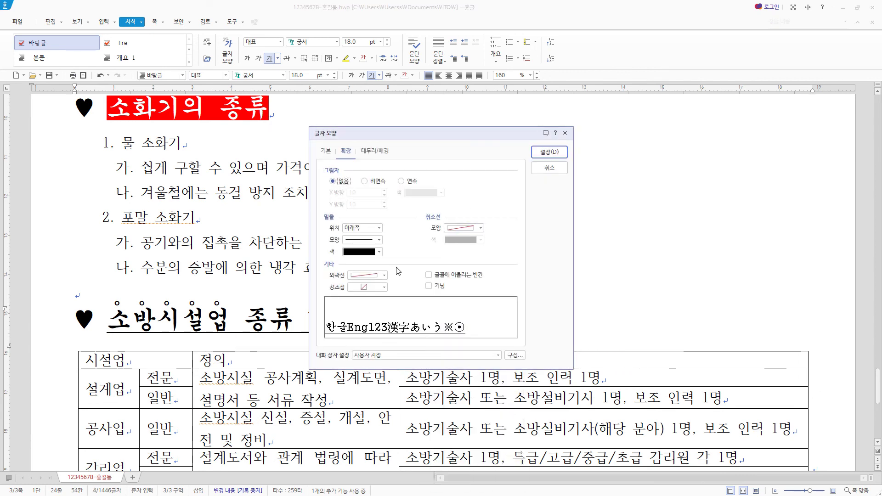
{"action": "left_click", "coordinate": [384, 287]}
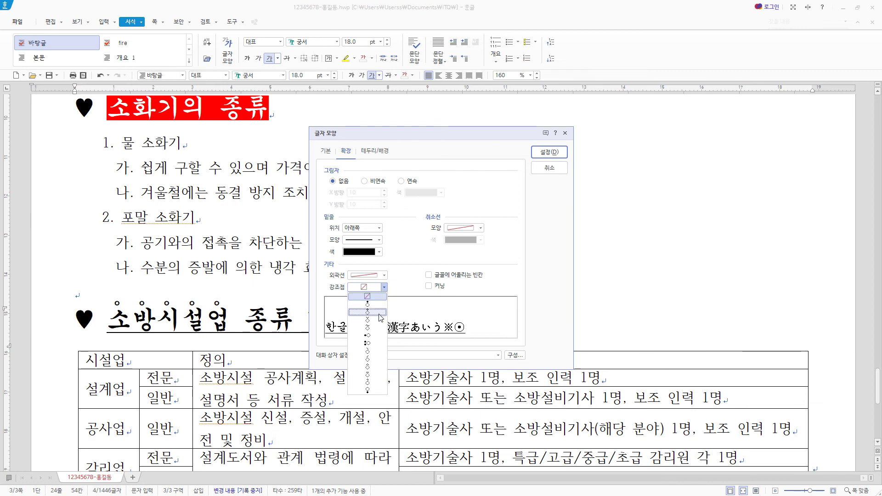
{"action": "left_click", "coordinate": [379, 313]}
{"action": "left_click", "coordinate": [563, 153]}
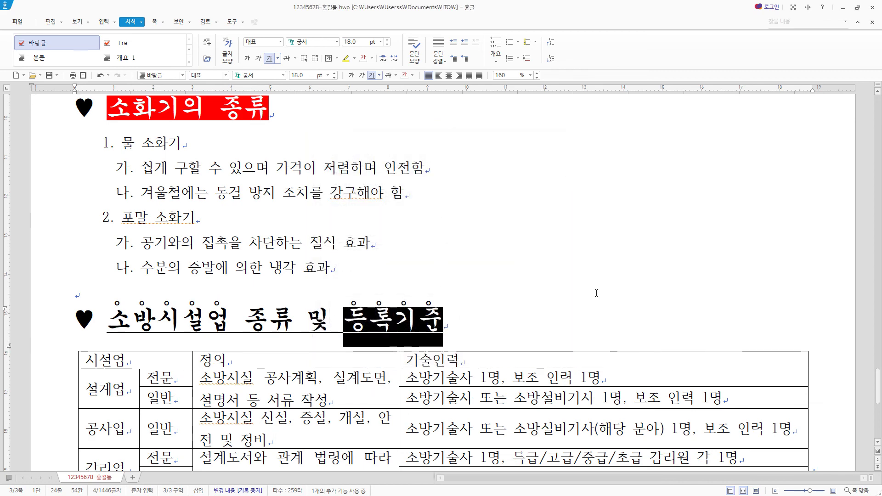
Step: Set the text of all table cells to the 굴림 font and center it
{"action": "scroll", "coordinate": [277, 238], "scroll_direction": "down", "scroll_amount": 3}
{"action": "left_click_drag", "start_coordinate": [112, 235], "coordinate": [706, 358]}
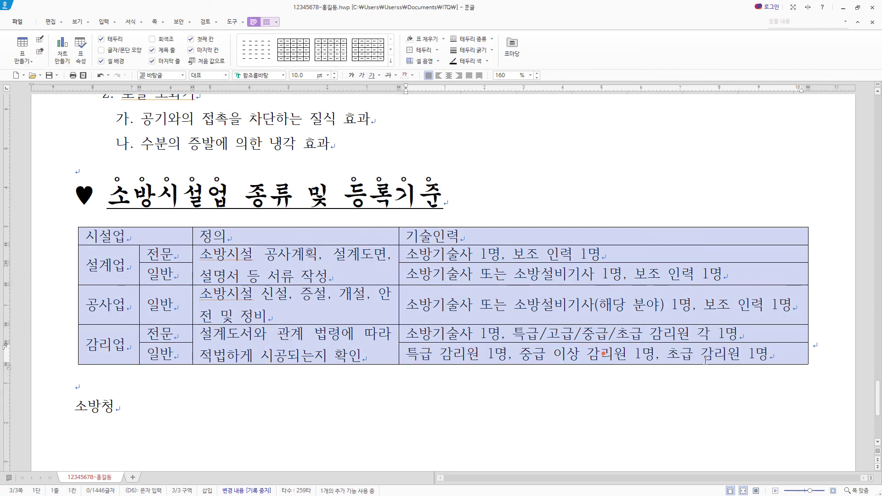
{"action": "left_click", "coordinate": [272, 78]}
{"action": "type", "text": "굴림"}
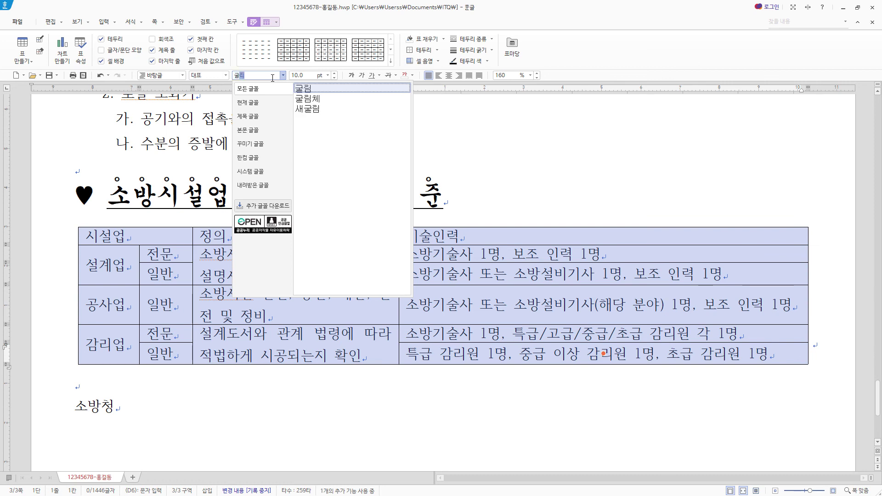
{"action": "key", "text": "Return"}
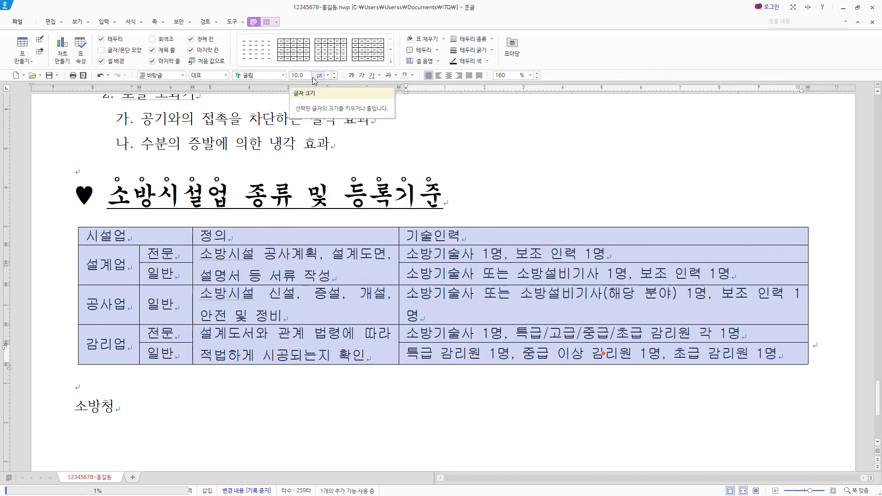
{"action": "left_click", "coordinate": [449, 76]}
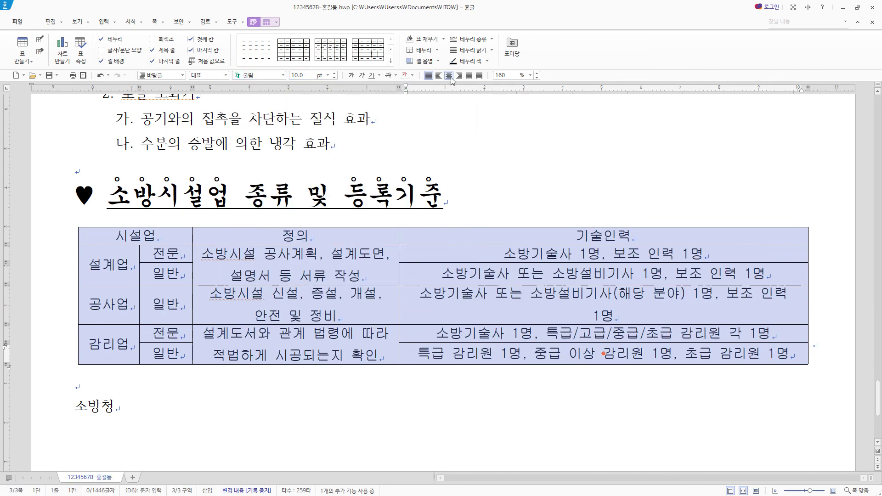
Step: Increase the height of all table rows by two increments
{"action": "scroll", "coordinate": [443, 285], "scroll_direction": "down", "scroll_amount": 5}
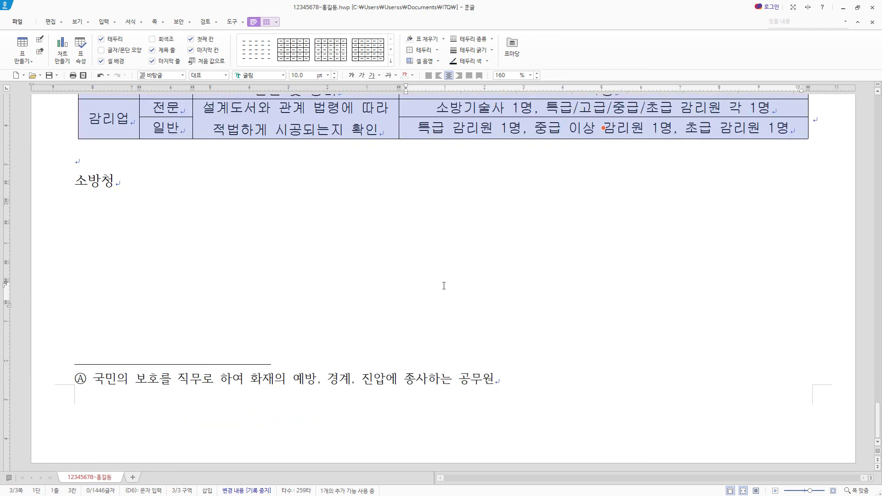
{"action": "scroll", "coordinate": [478, 324], "scroll_direction": "up", "scroll_amount": 4}
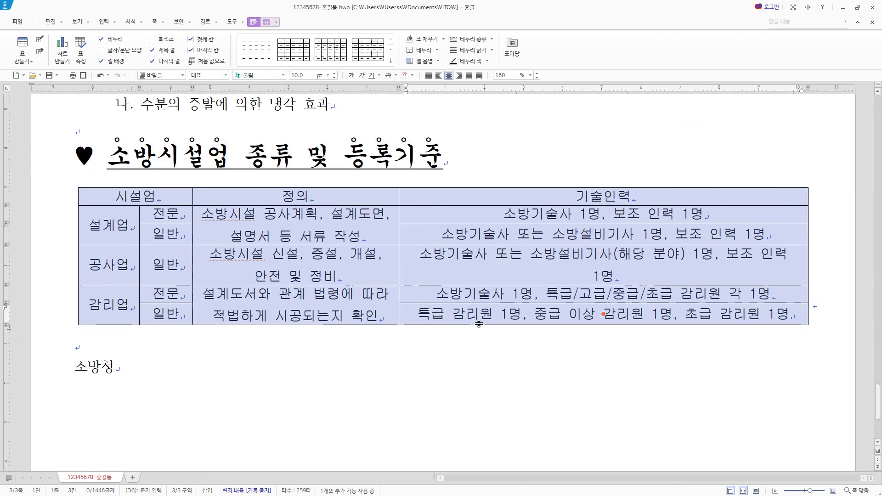
{"action": "key", "text": "ctrl+Down"}
{"action": "key", "text": "ctrl+Down"}
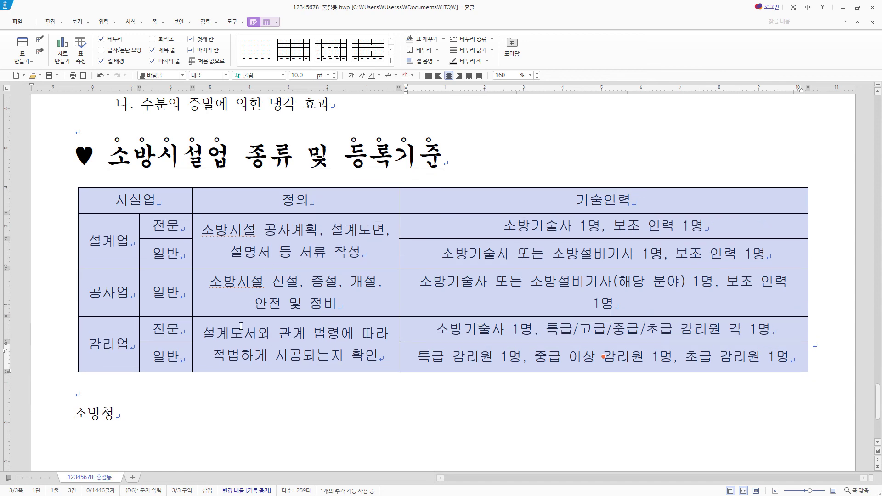
Step: Set the left and right outer borders of the selected table cells to no line
{"action": "key", "text": "l"}
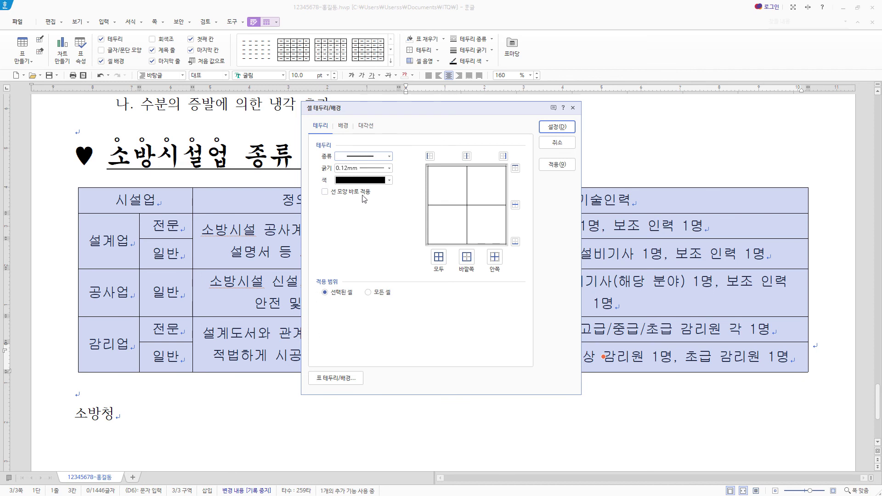
{"action": "left_click", "coordinate": [389, 156]}
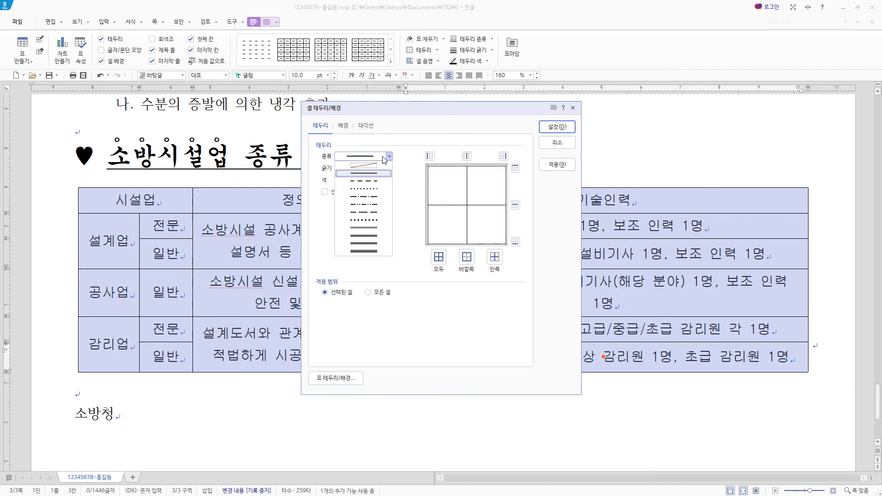
{"action": "left_click", "coordinate": [376, 171]}
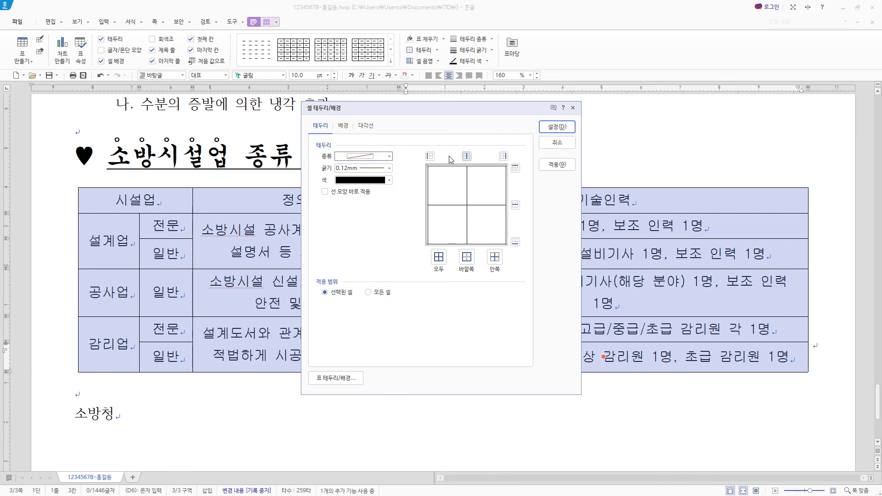
{"action": "left_click", "coordinate": [429, 157]}
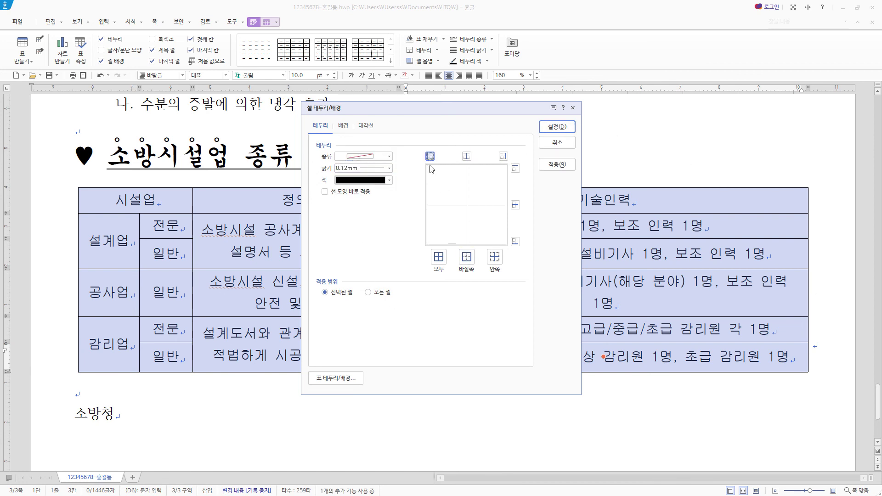
{"action": "left_click", "coordinate": [504, 157]}
Step: Set the table's top and bottom borders to a 0.5 mm double line and apply the border settings
{"action": "left_click", "coordinate": [389, 156]}
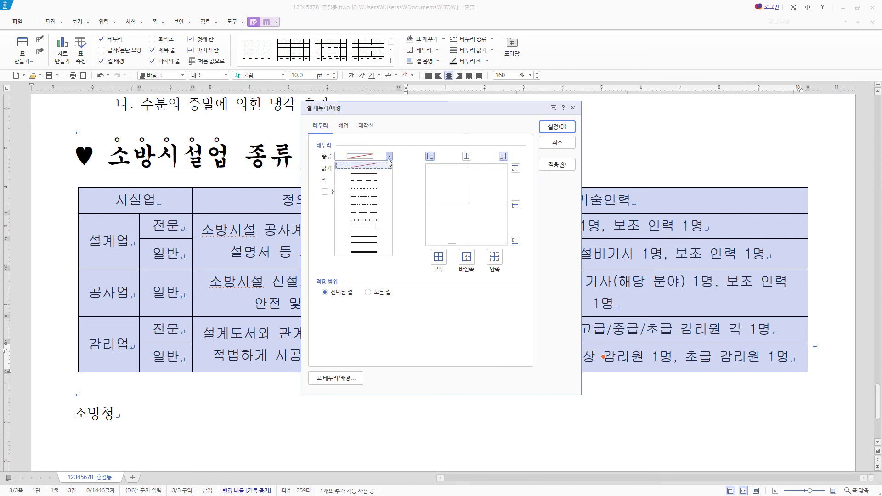
{"action": "left_click", "coordinate": [369, 235]}
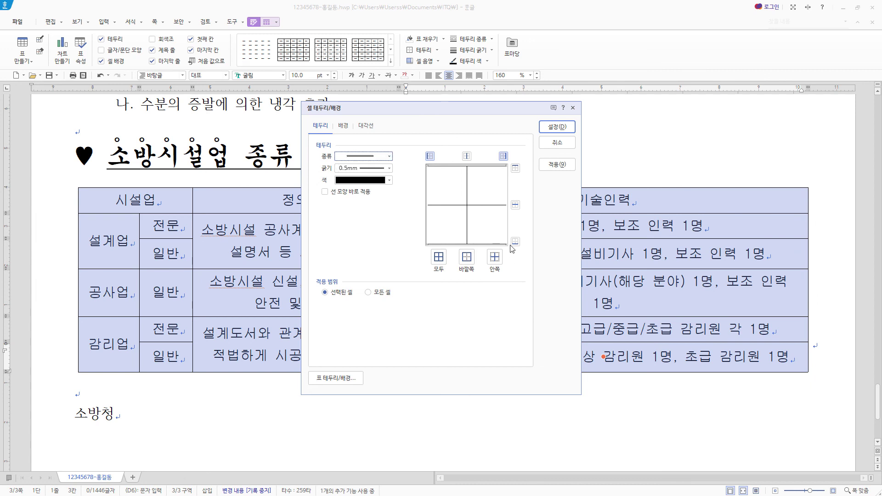
{"action": "left_click", "coordinate": [515, 168]}
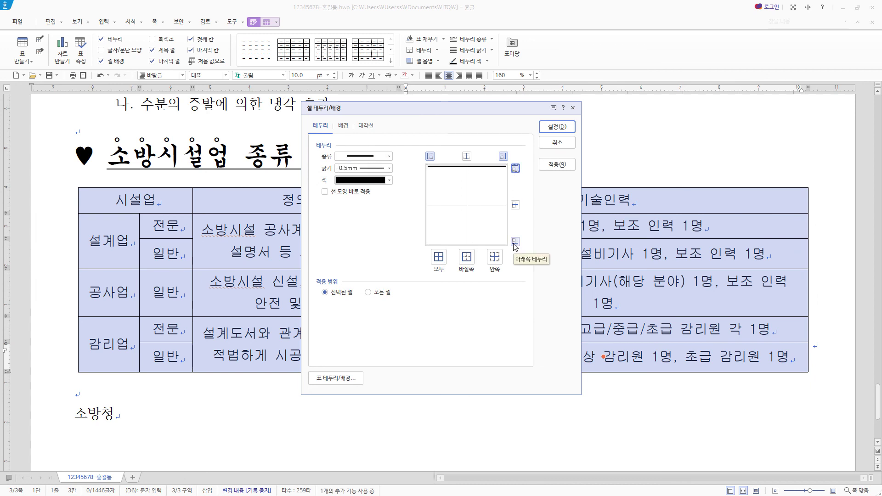
{"action": "left_click", "coordinate": [514, 242]}
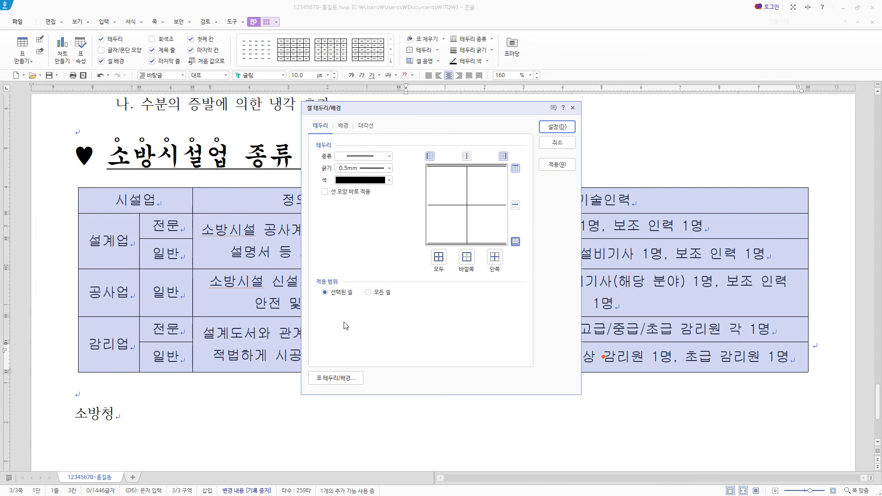
{"action": "left_click", "coordinate": [572, 127]}
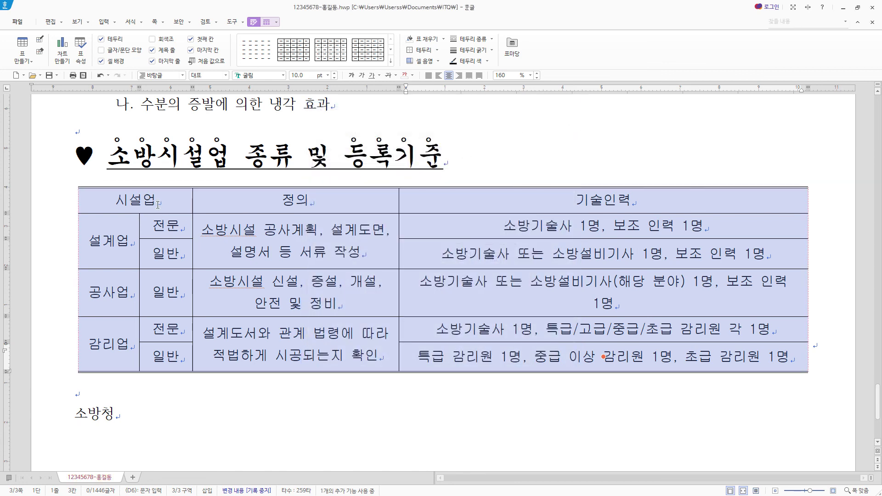
Step: Set the bottom border of the table's header row to a 0.5 mm double line
{"action": "left_click_drag", "start_coordinate": [158, 204], "coordinate": [684, 200]}
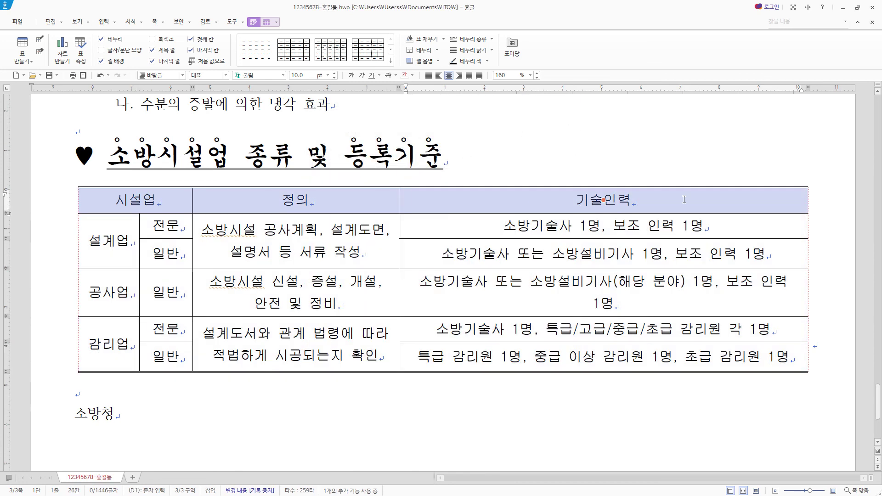
{"action": "key", "text": "l"}
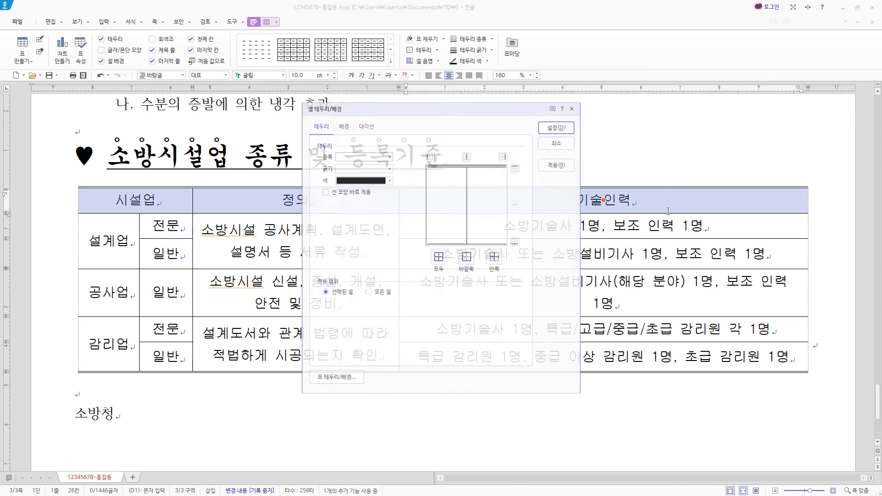
{"action": "left_click", "coordinate": [389, 156]}
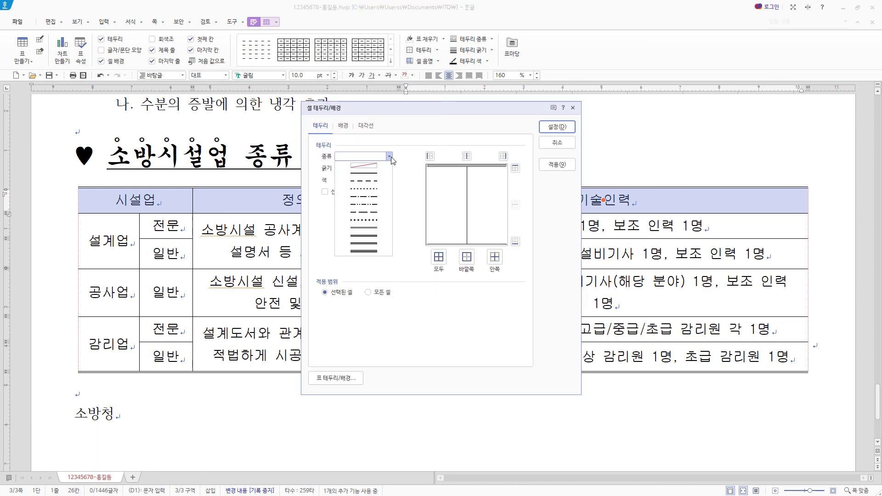
{"action": "left_click", "coordinate": [372, 229]}
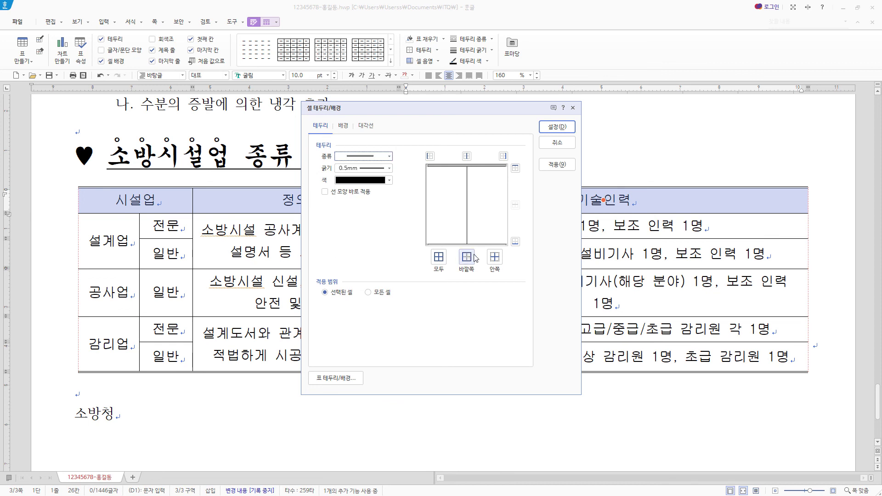
{"action": "left_click", "coordinate": [515, 242]}
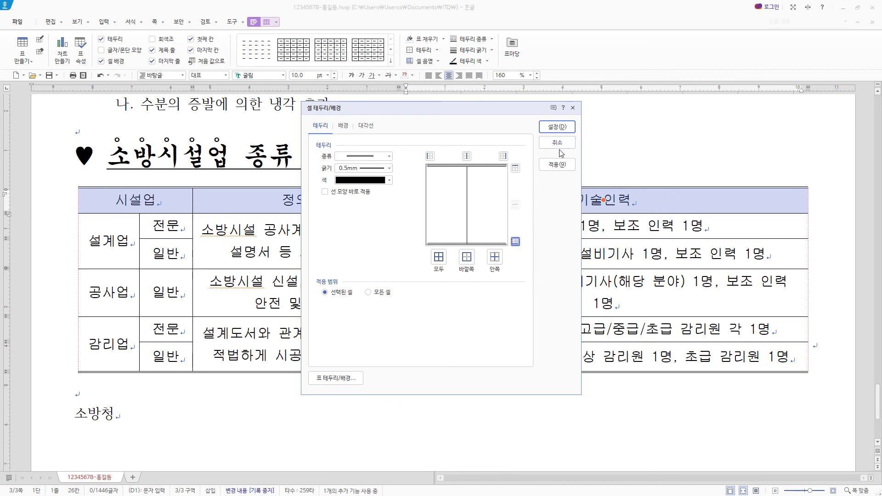
Step: Fill the header row with a horizontal (가로) gradient ending in yellow and apply the cell border and background settings
{"action": "left_click", "coordinate": [345, 128]}
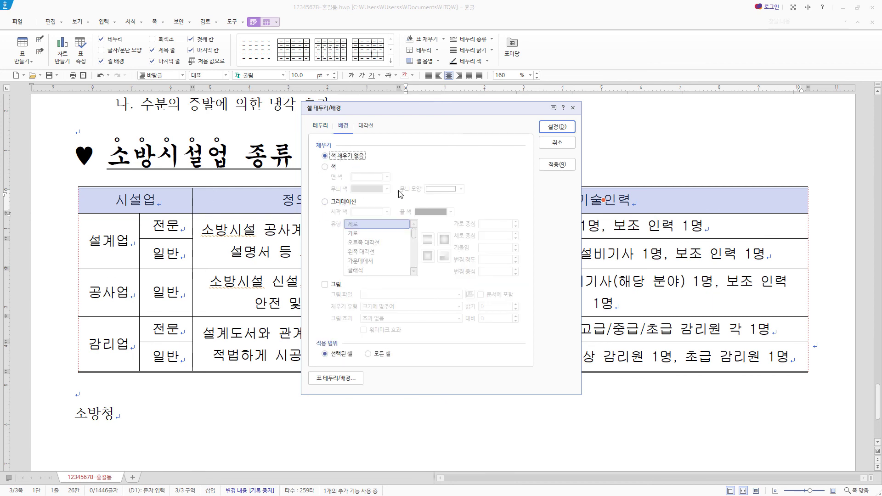
{"action": "left_click", "coordinate": [339, 205]}
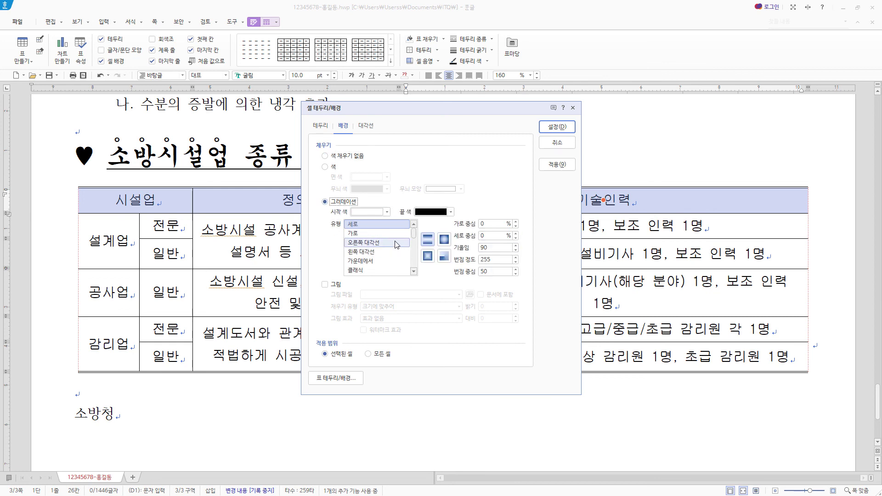
{"action": "left_click", "coordinate": [373, 234]}
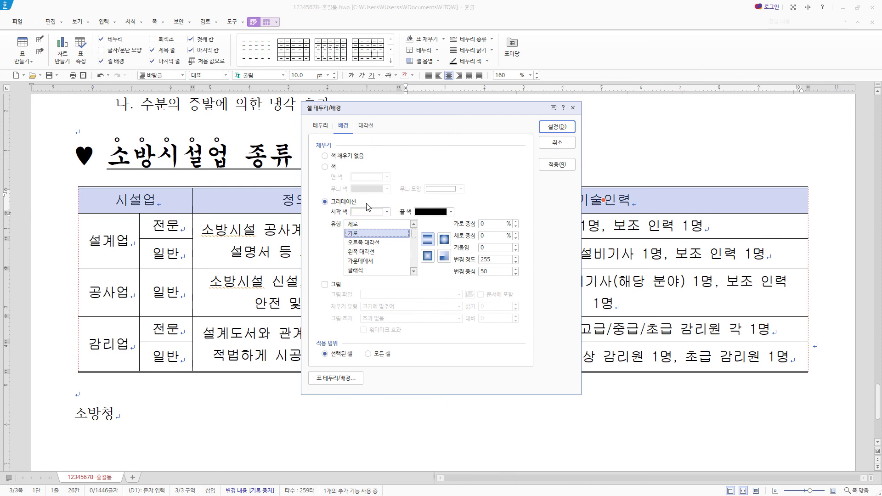
{"action": "left_click", "coordinate": [442, 214]}
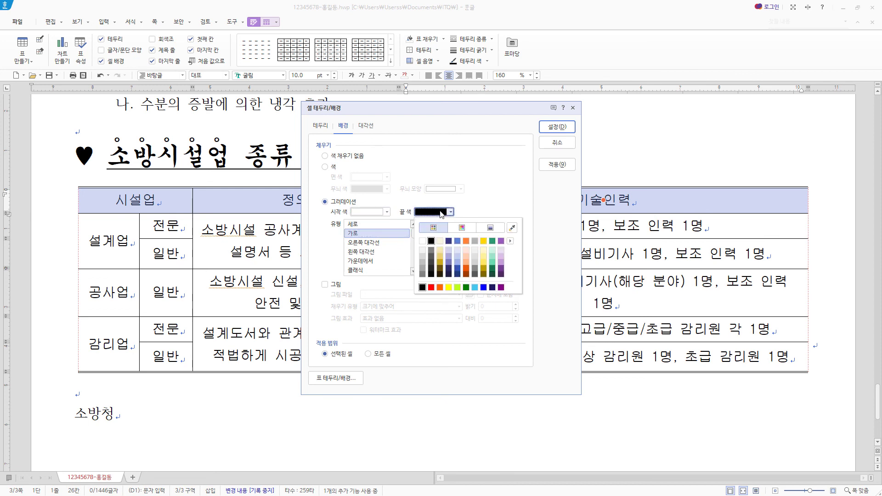
{"action": "left_click", "coordinate": [449, 288]}
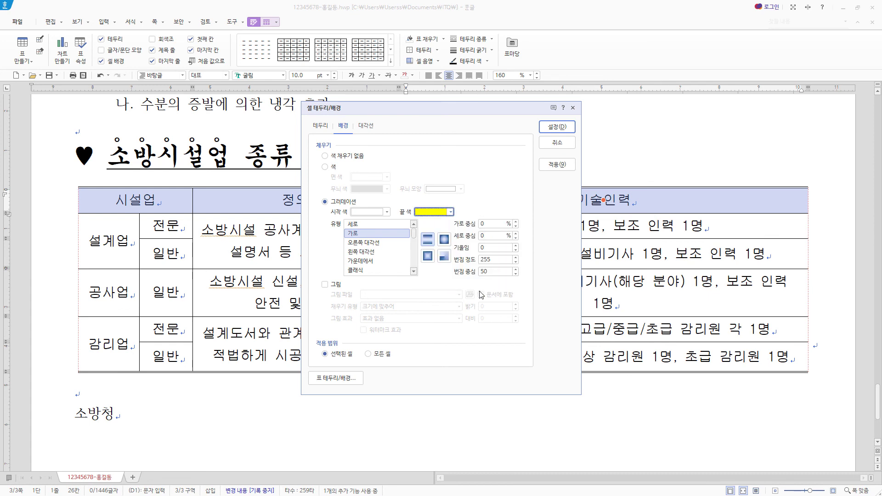
{"action": "left_click", "coordinate": [568, 130]}
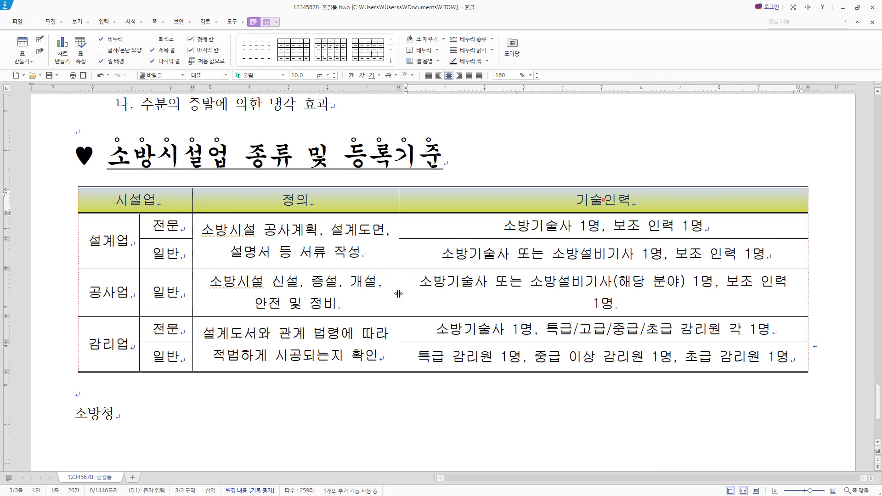
Step: Shift both borders of the 정의 column slightly left so the 공사업 entry in the 기술인력 column fits on one line
{"action": "left_click_drag", "start_coordinate": [399, 293], "coordinate": [395, 293]}
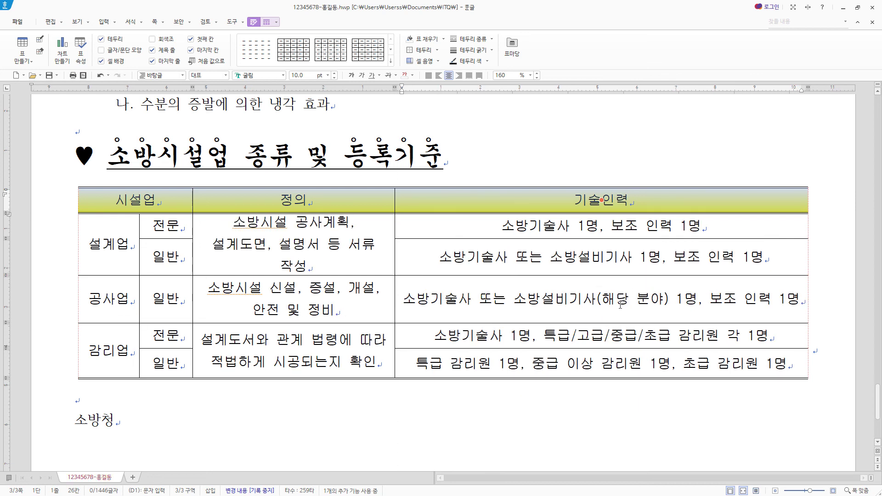
{"action": "left_click_drag", "start_coordinate": [192, 299], "coordinate": [188, 301]}
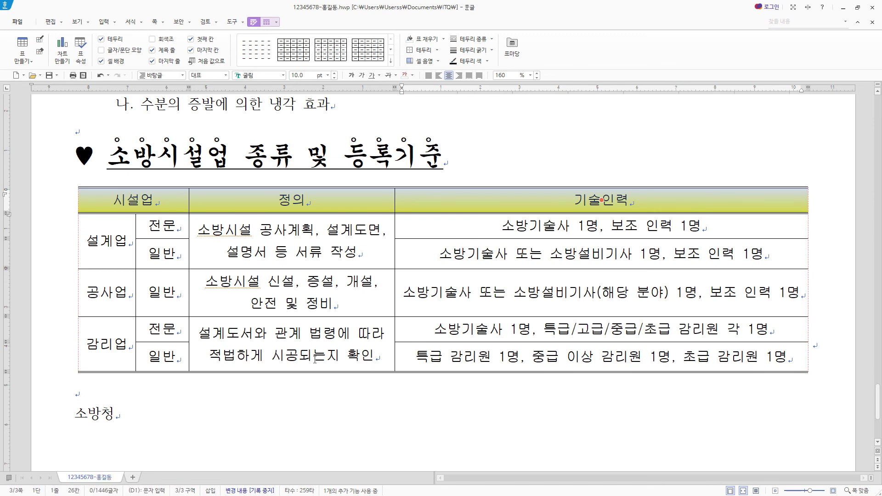
Step: Set the 소방청 text below the table to the 돋움 font at 24 pt in its character format
{"action": "scroll", "coordinate": [314, 360], "scroll_direction": "down", "scroll_amount": 3}
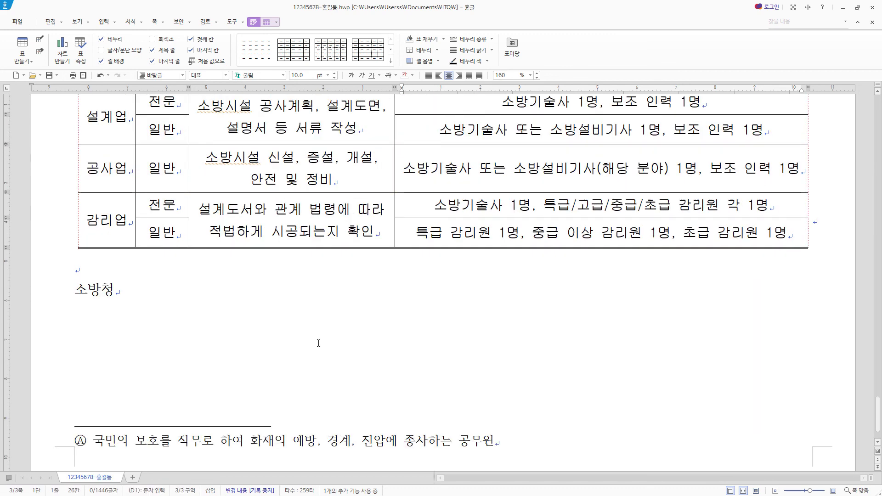
{"action": "left_click", "coordinate": [177, 292]}
{"action": "key", "text": "shift+Left"}
{"action": "key", "text": "shift+Left"}
{"action": "key", "text": "shift+Left"}
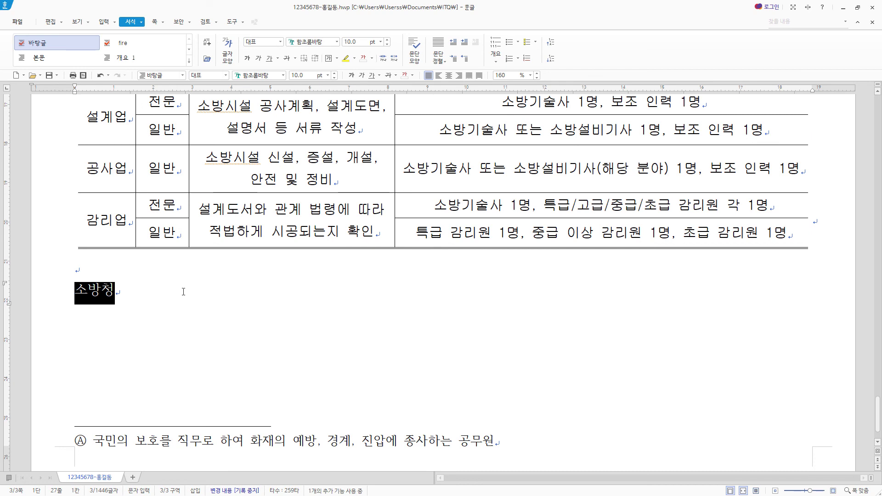
{"action": "right_click", "coordinate": [104, 293]}
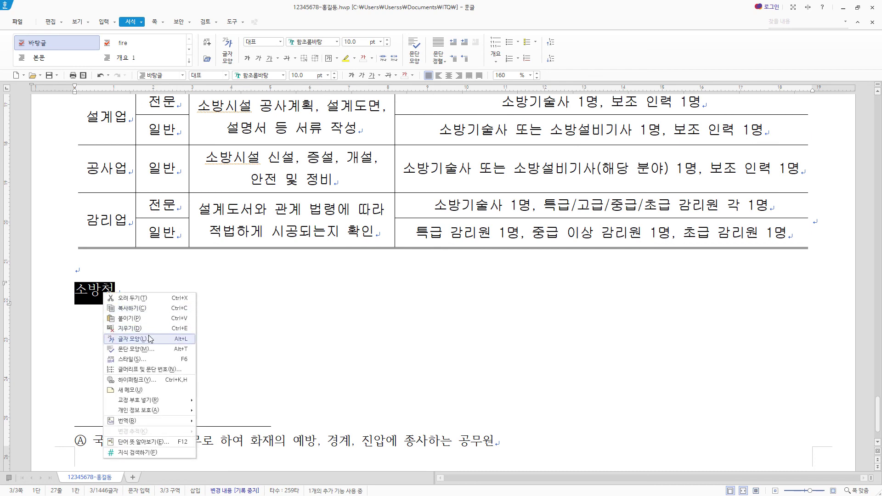
{"action": "left_click", "coordinate": [149, 338]}
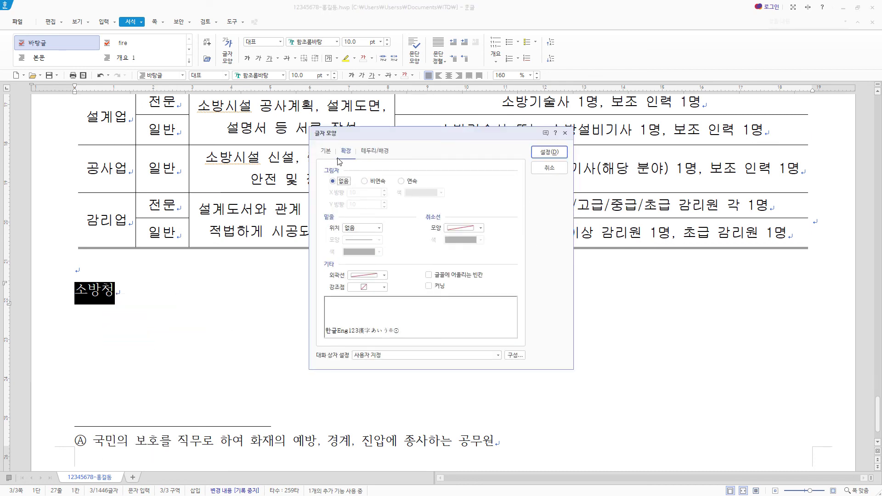
{"action": "left_click", "coordinate": [326, 151]}
{"action": "left_click", "coordinate": [452, 195]}
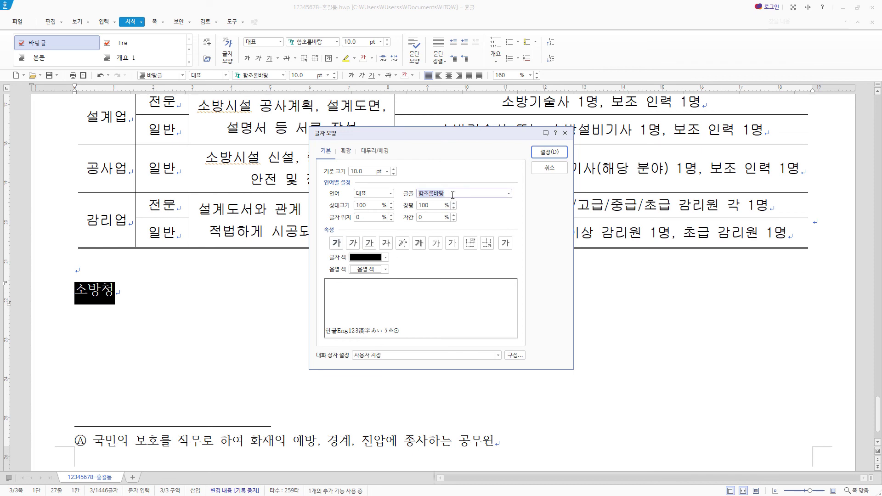
{"action": "type", "text": "돋움"}
{"action": "left_click", "coordinate": [453, 203]}
{"action": "left_click", "coordinate": [367, 172]}
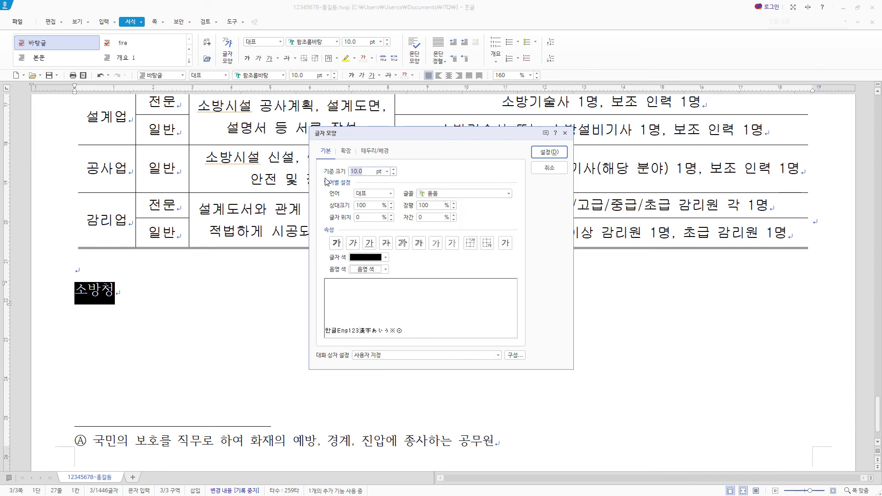
{"action": "type", "text": "24"}
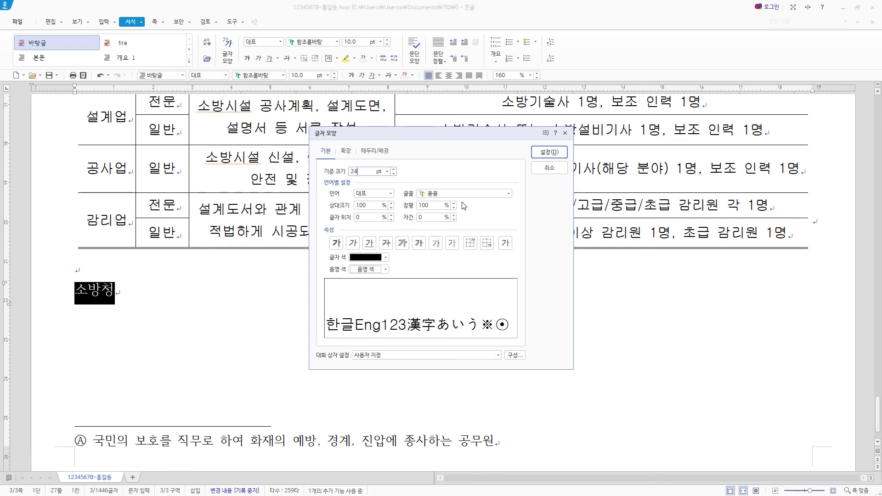
Step: Make the 소방청 text bold with a 105% character width (장평), apply the format and right-align the paragraph
{"action": "left_click", "coordinate": [336, 243]}
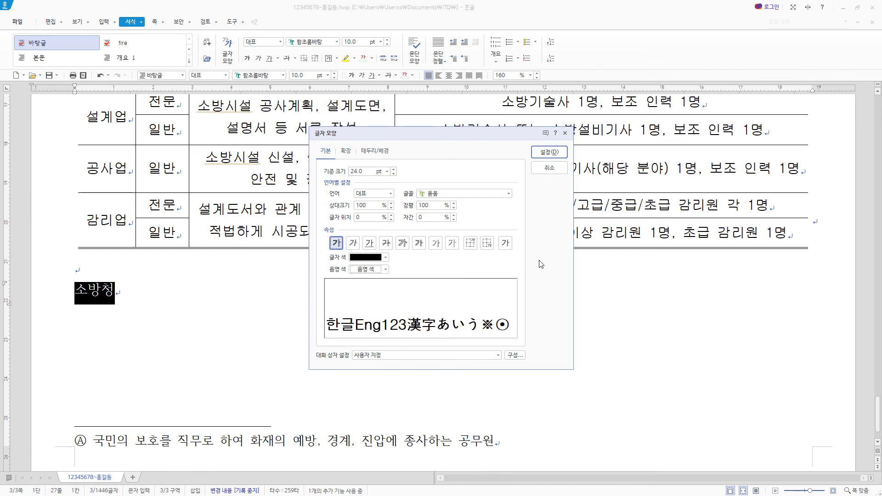
{"action": "left_click", "coordinate": [432, 205]}
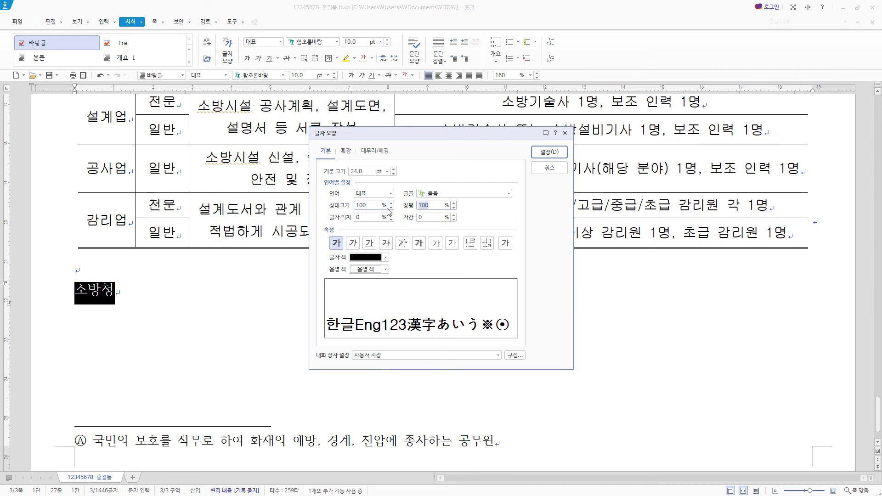
{"action": "type", "text": "105"}
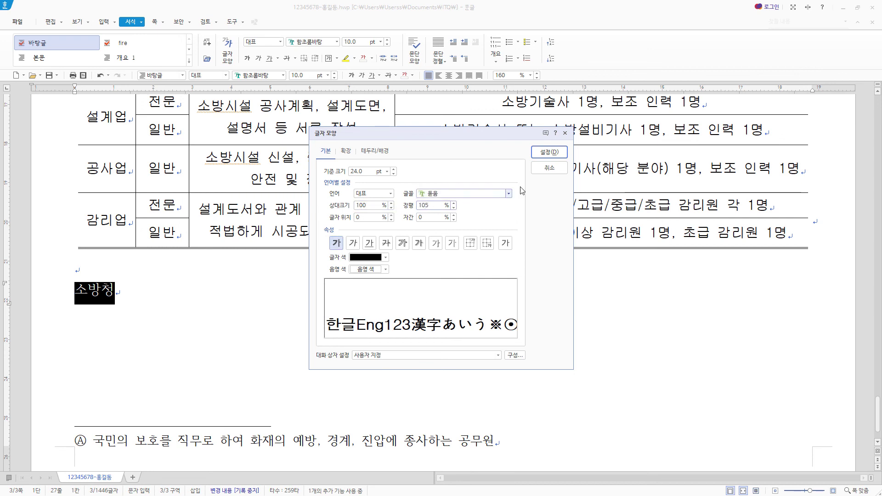
{"action": "left_click", "coordinate": [549, 152]}
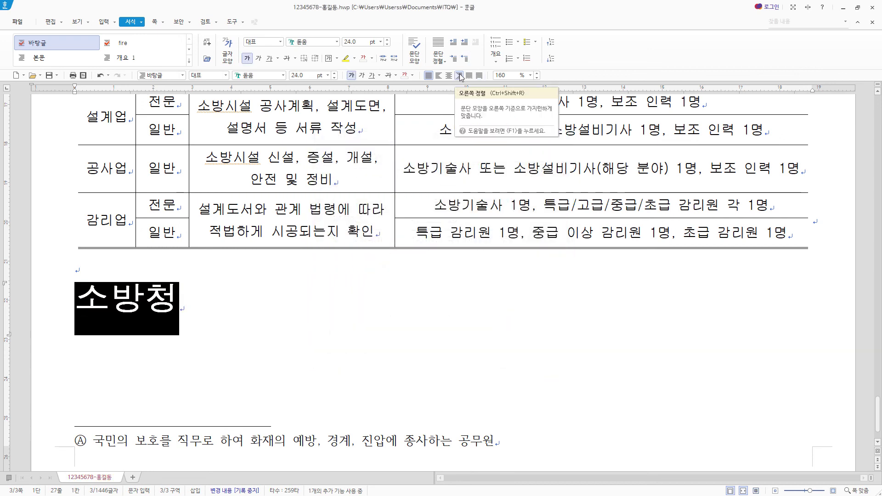
{"action": "key", "text": "ctrl+shift+r"}
{"action": "scroll", "coordinate": [728, 299], "scroll_direction": "down", "scroll_amount": 1}
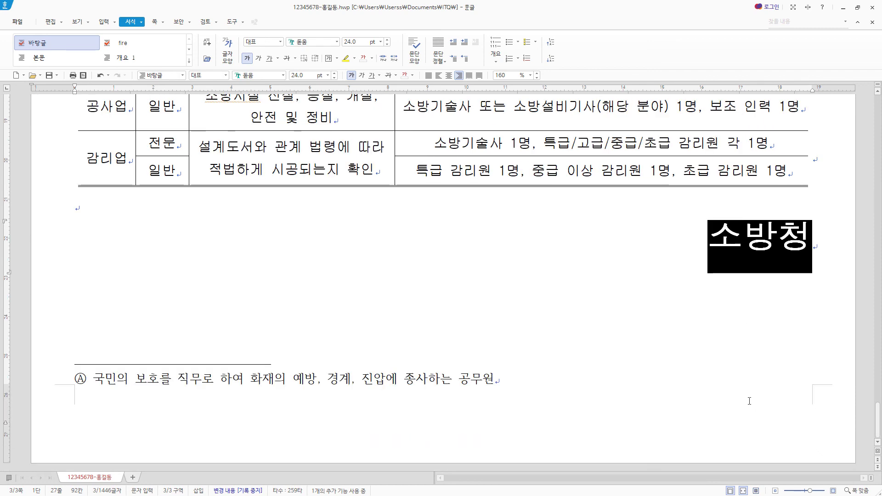
Step: Start page numbering on the article page, positioned at the page's bottom right in the ①,②,③ number format
{"action": "scroll", "coordinate": [286, 262], "scroll_direction": "up", "scroll_amount": 14}
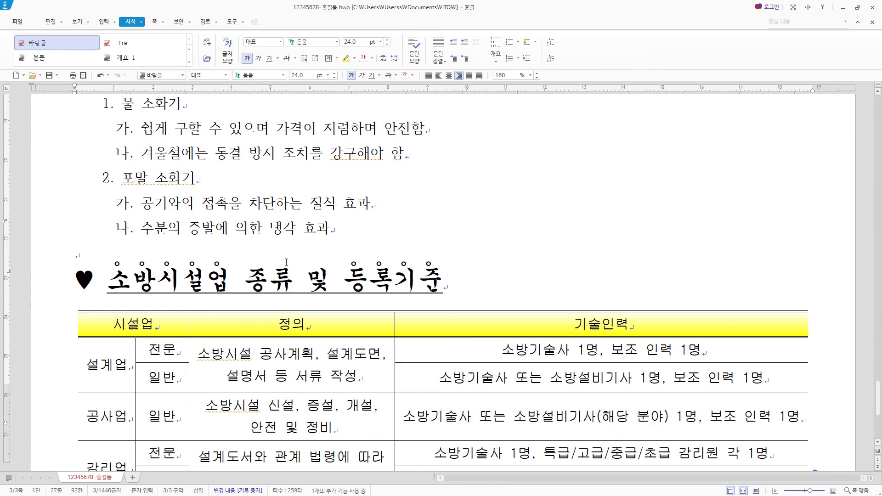
{"action": "left_click", "coordinate": [267, 302]}
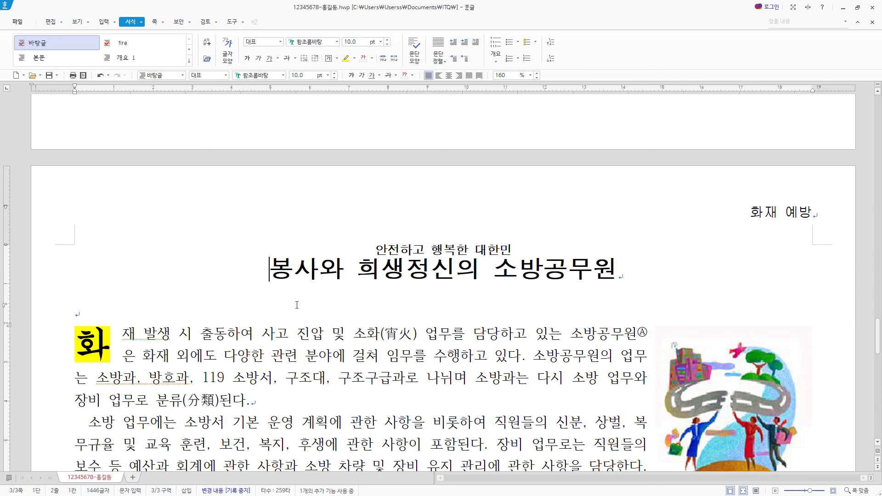
{"action": "left_click", "coordinate": [155, 21]}
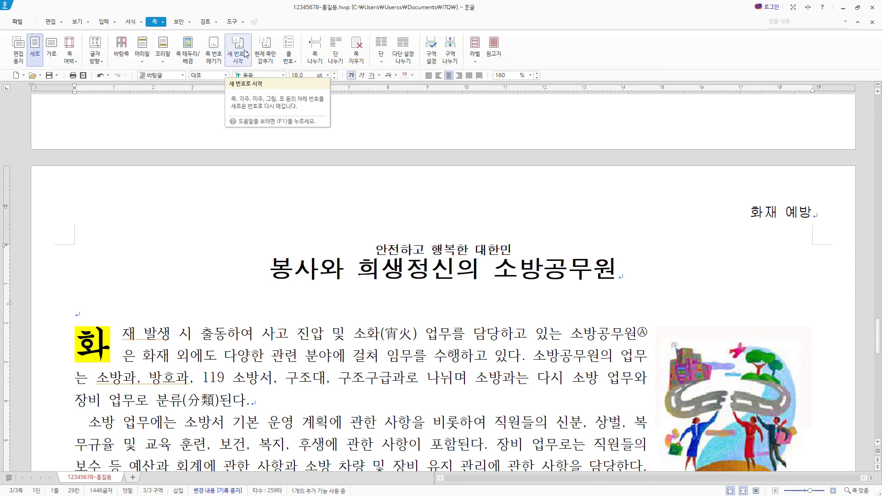
{"action": "left_click", "coordinate": [214, 45]}
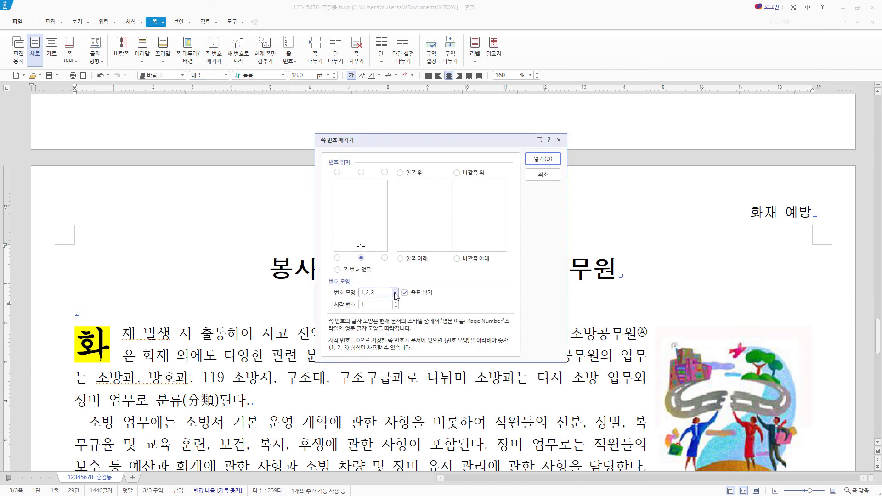
{"action": "left_click", "coordinate": [384, 258]}
{"action": "left_click", "coordinate": [395, 292]}
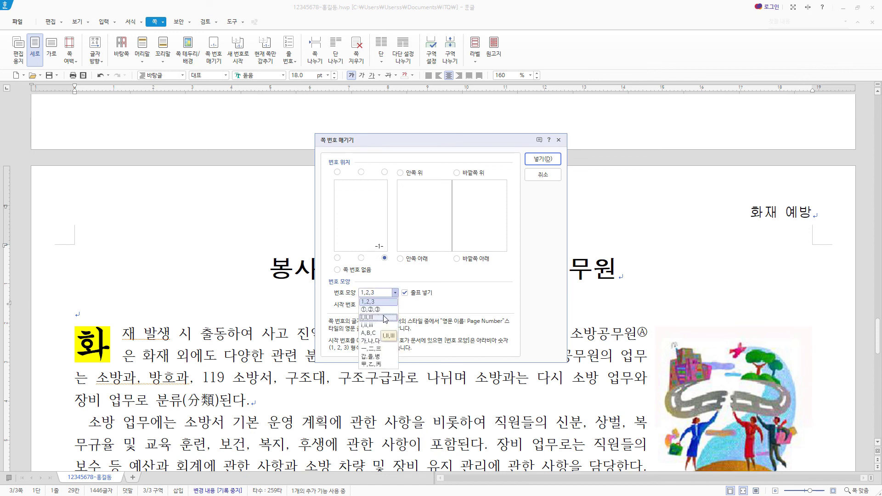
{"action": "left_click", "coordinate": [385, 314]}
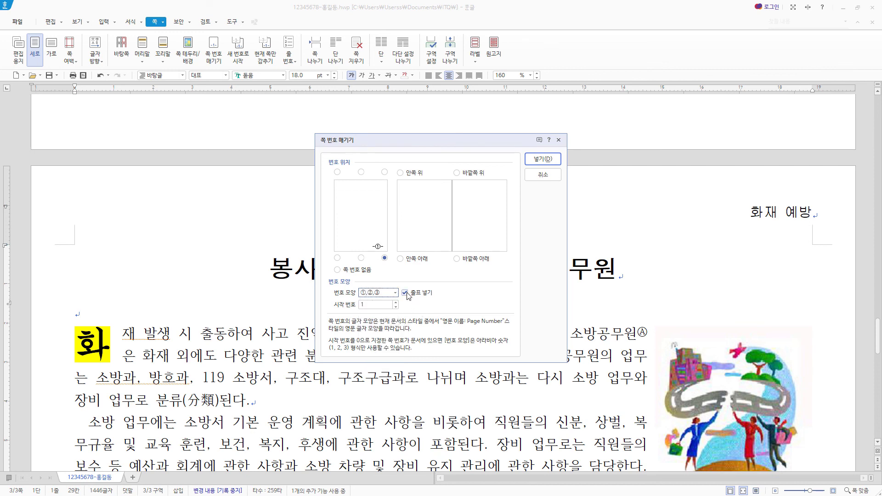
Step: Turn off the dashes around the page number, set the start number to 4, insert it and check the page's end
{"action": "left_click", "coordinate": [405, 292]}
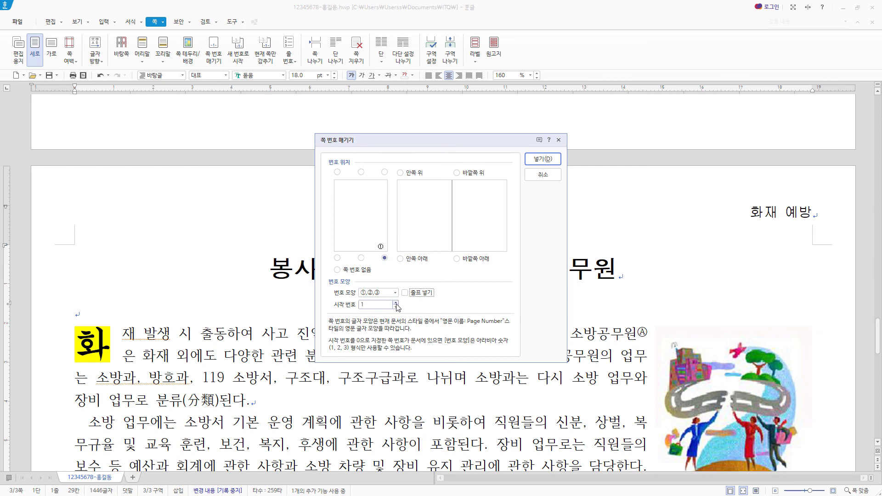
{"action": "left_click", "coordinate": [395, 303]}
{"action": "left_click", "coordinate": [396, 303]}
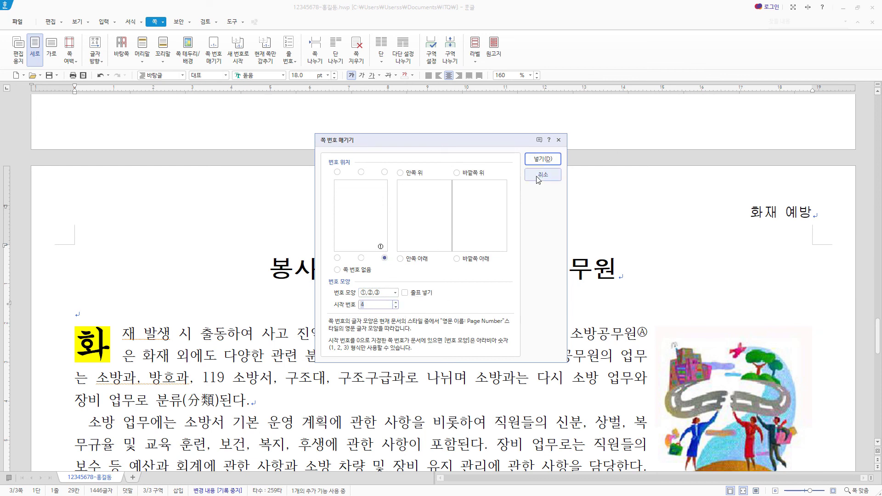
{"action": "left_click", "coordinate": [554, 160]}
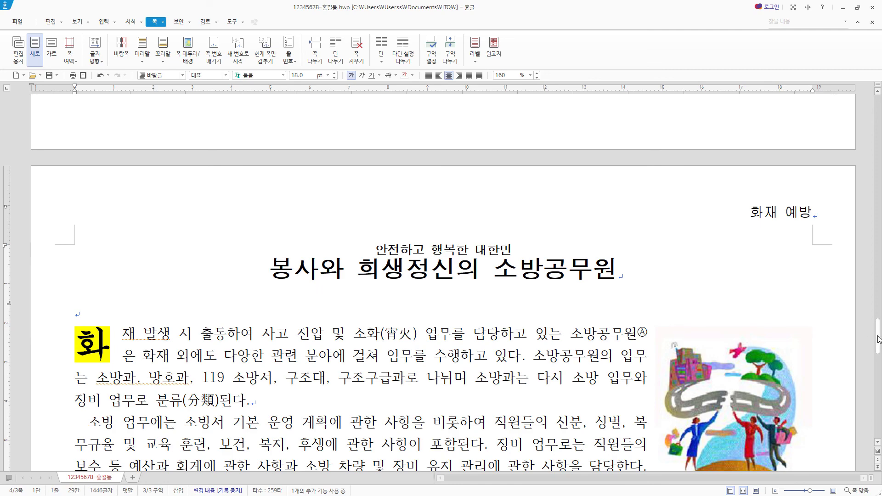
{"action": "left_click_drag", "start_coordinate": [877, 339], "coordinate": [855, 467]}
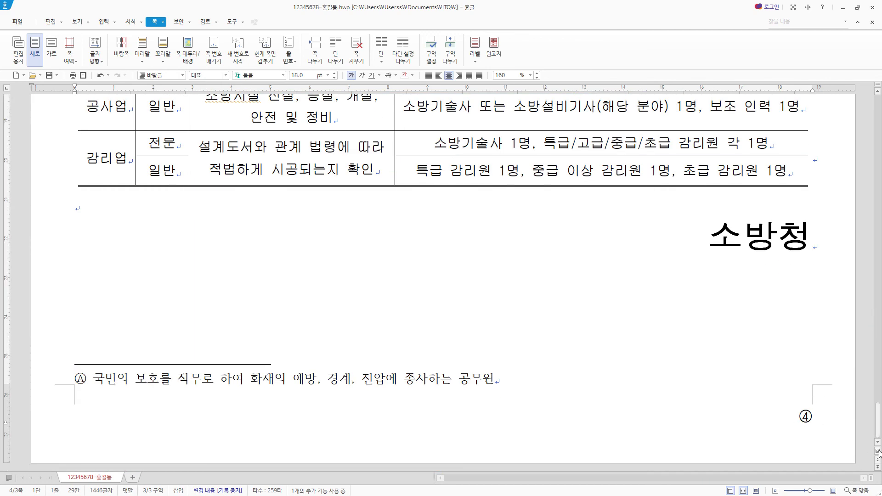
Step: Show the 조판 부호 control codes and bring the title of the firefighter article into view
{"action": "scroll", "coordinate": [441, 248], "scroll_direction": "up", "scroll_amount": 10}
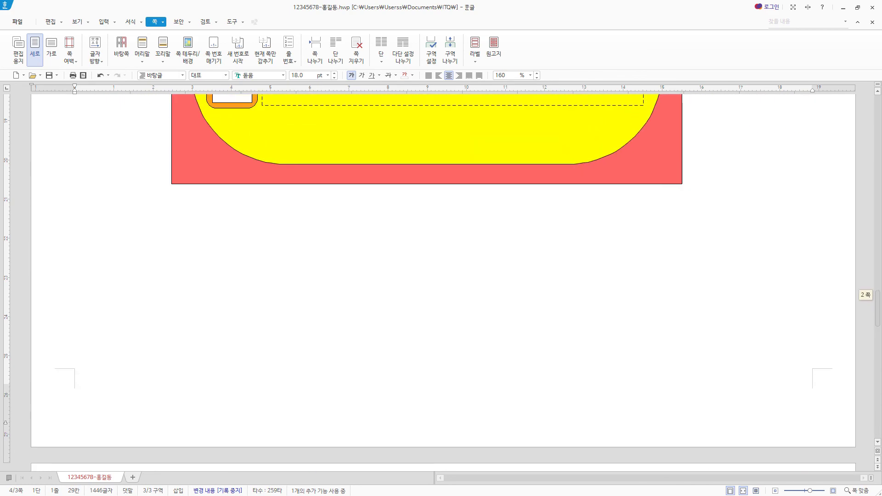
{"action": "left_click", "coordinate": [77, 22]}
{"action": "left_click", "coordinate": [83, 51]}
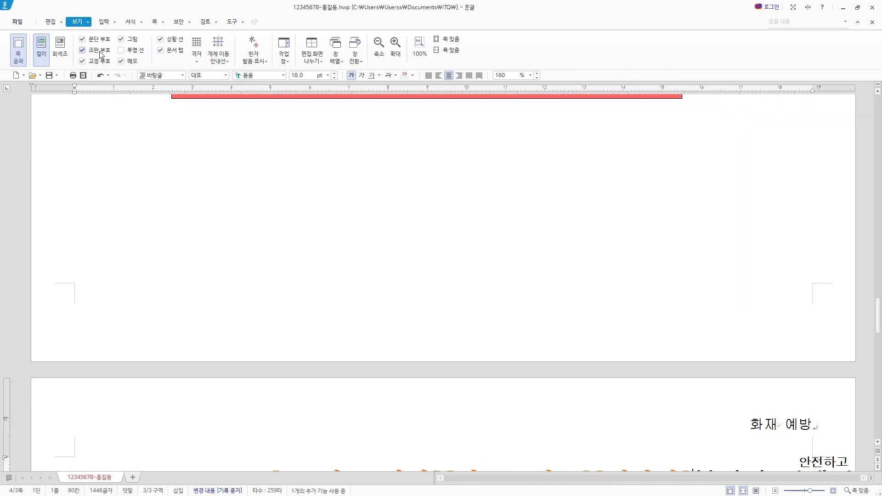
{"action": "scroll", "coordinate": [519, 299], "scroll_direction": "down", "scroll_amount": 5}
{"action": "scroll", "coordinate": [264, 308], "scroll_direction": "up", "scroll_amount": 3}
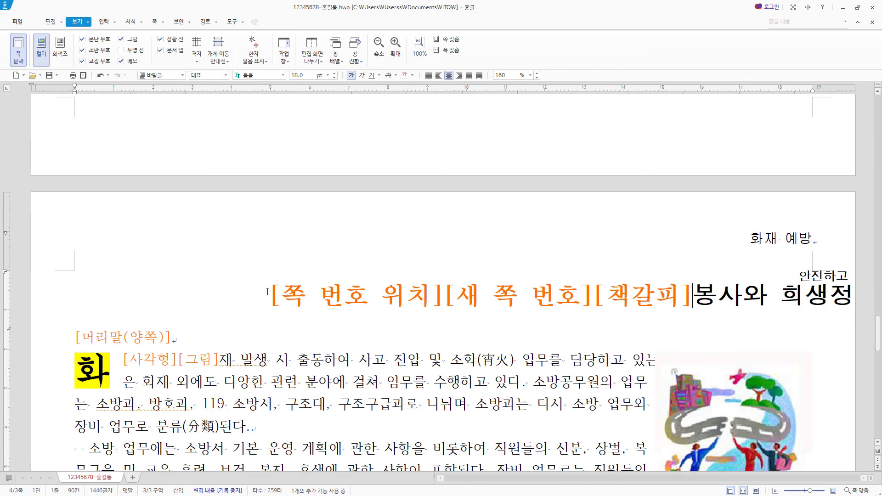
Step: Select the [쪽 번호 위치] and [새 쪽 번호] codes before the article title and examine their placement against the preceding page
{"action": "left_click_drag", "start_coordinate": [267, 292], "coordinate": [504, 313]}
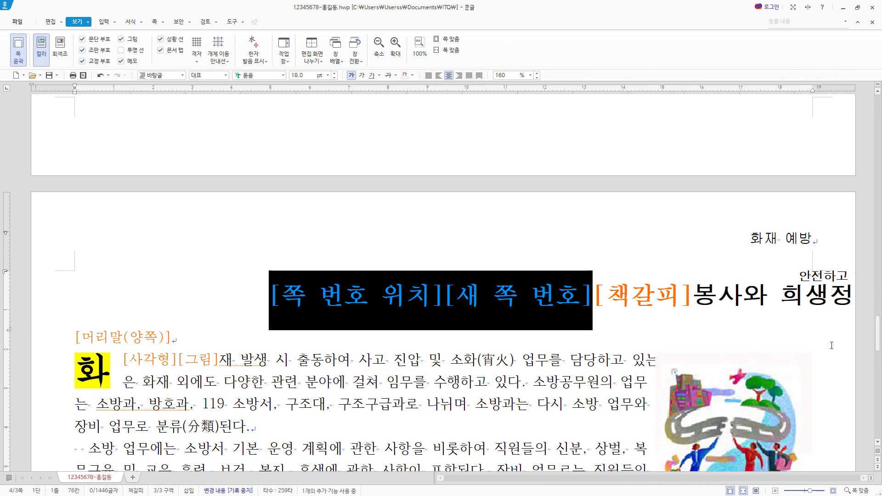
{"action": "left_click_drag", "start_coordinate": [877, 340], "coordinate": [877, 314]}
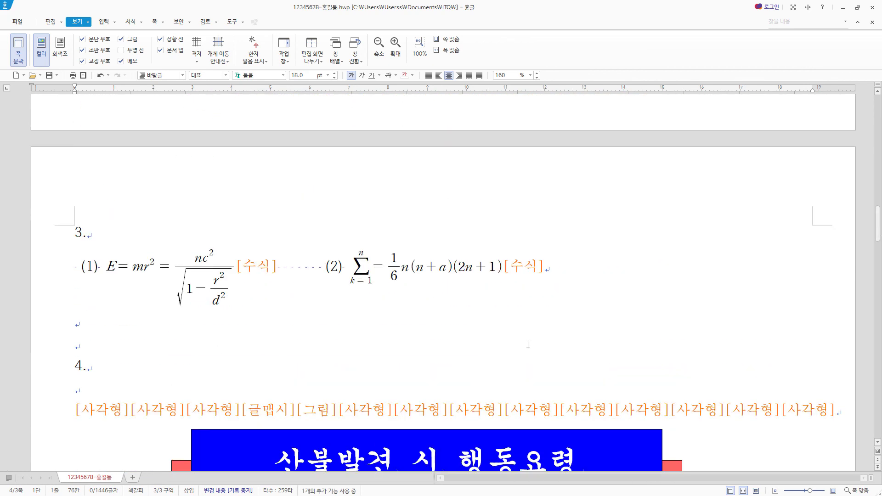
{"action": "scroll", "coordinate": [469, 410], "scroll_direction": "up", "scroll_amount": 3}
{"action": "scroll", "coordinate": [469, 411], "scroll_direction": "down", "scroll_amount": 10}
{"action": "scroll", "coordinate": [469, 410], "scroll_direction": "down", "scroll_amount": 10}
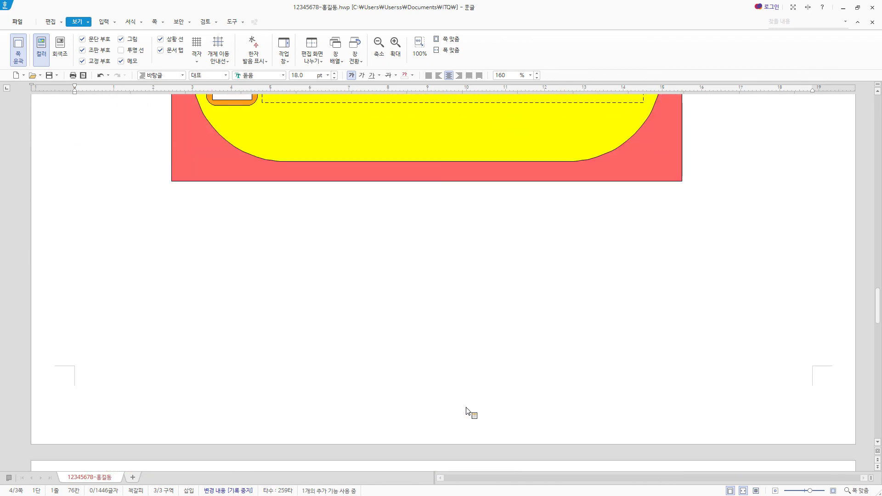
{"action": "right_click", "coordinate": [481, 263]}
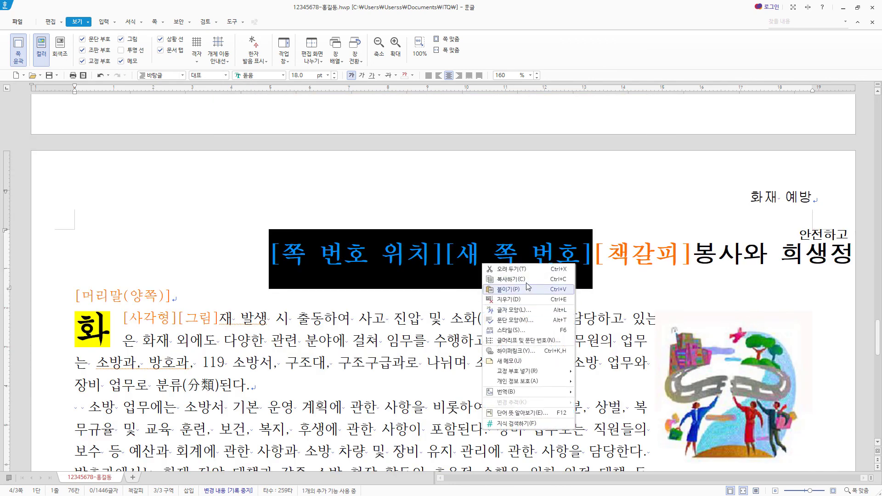
{"action": "left_click", "coordinate": [264, 274]}
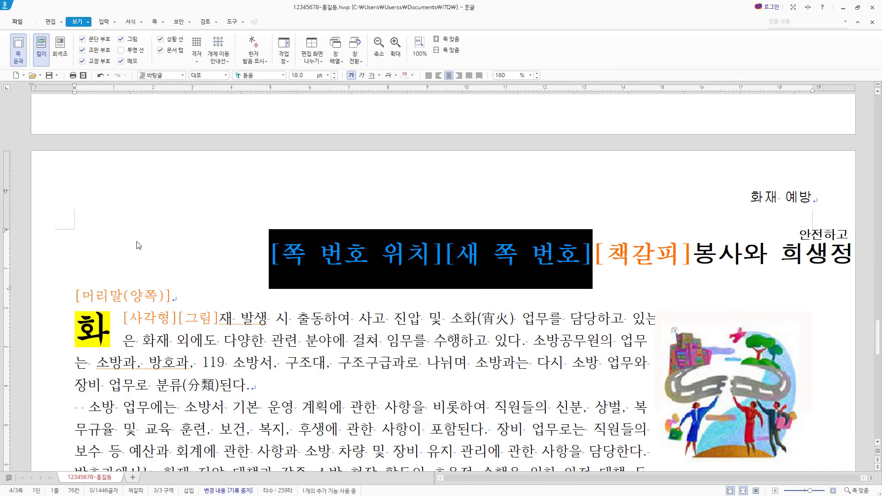
{"action": "left_click", "coordinate": [284, 255]}
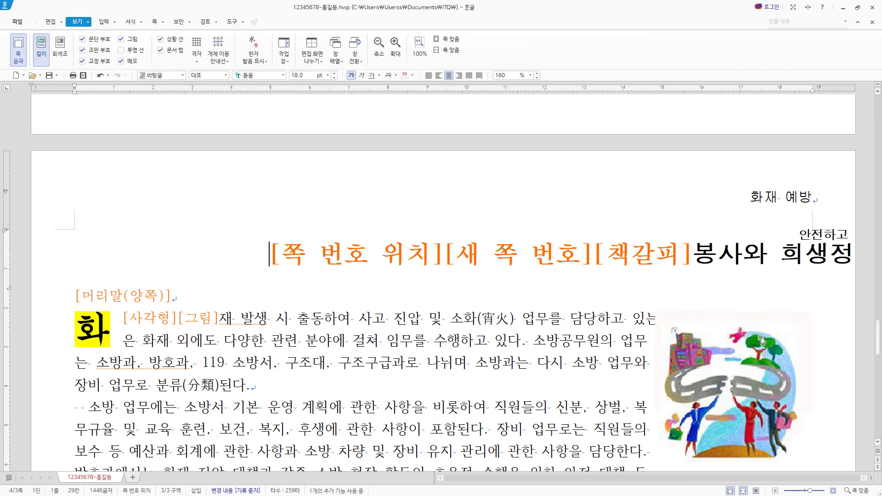
Step: Hide the 조판 부호 control codes and place the cursor in the fire extinguisher list above the table
{"action": "left_click_drag", "start_coordinate": [877, 337], "coordinate": [877, 413]}
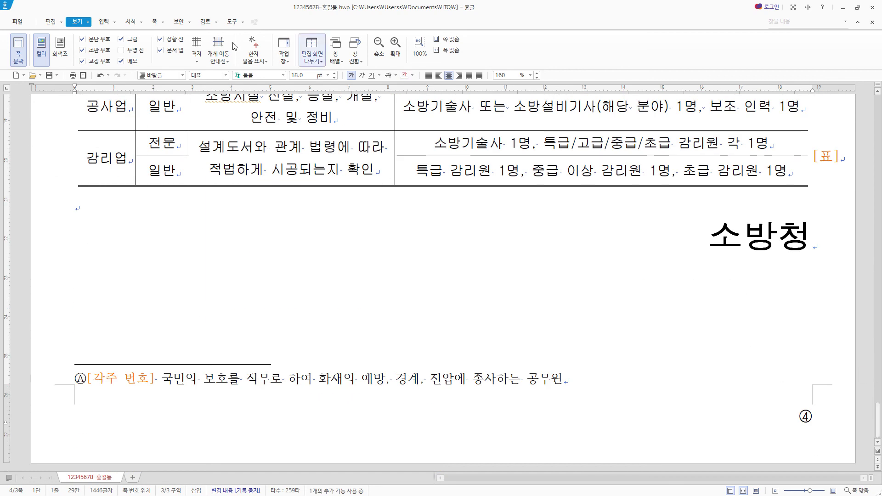
{"action": "left_click", "coordinate": [82, 50]}
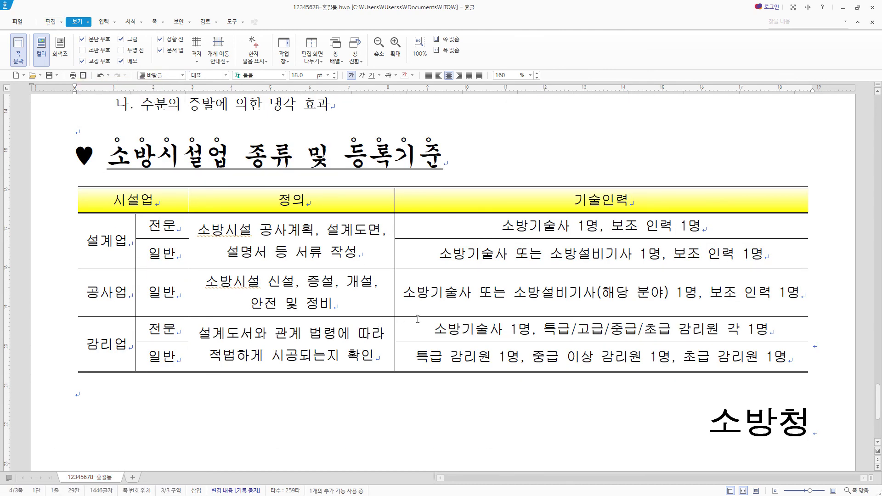
{"action": "scroll", "coordinate": [427, 318], "scroll_direction": "up", "scroll_amount": 3}
{"action": "left_click", "coordinate": [483, 203]}
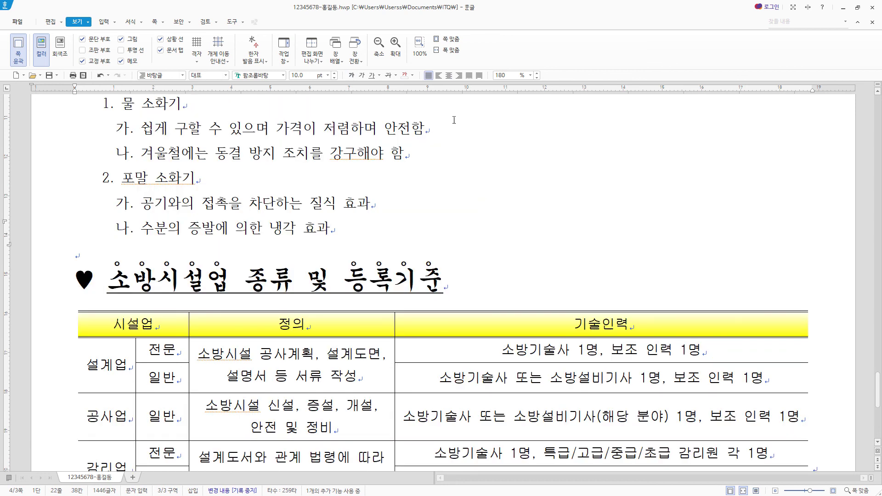